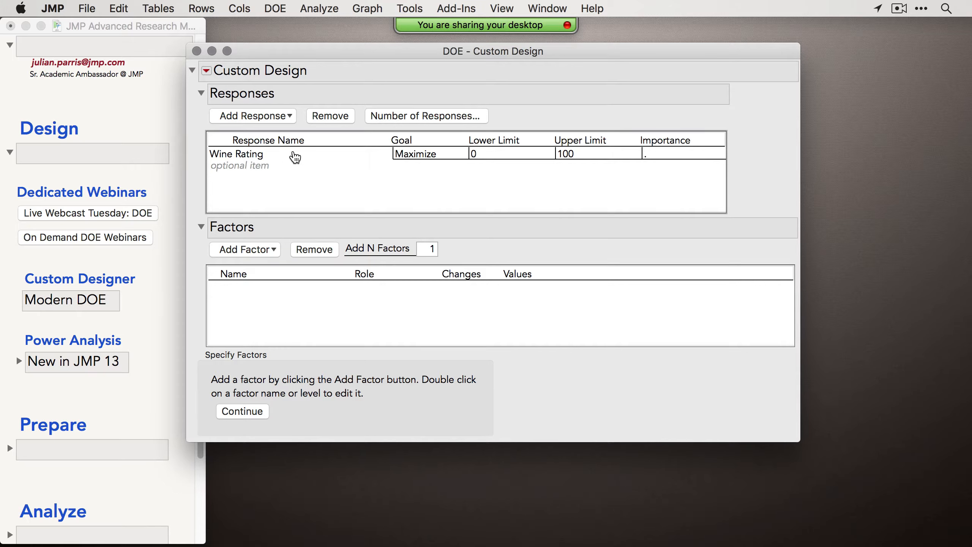
# Add four two-level categorical factors to the custom design.
pyautogui.click(425, 248)
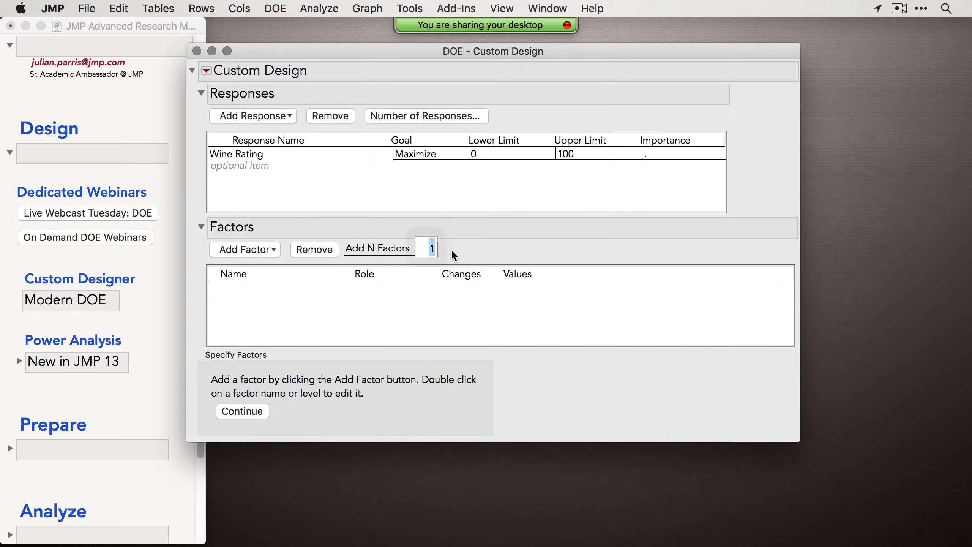
pyautogui.write('4')
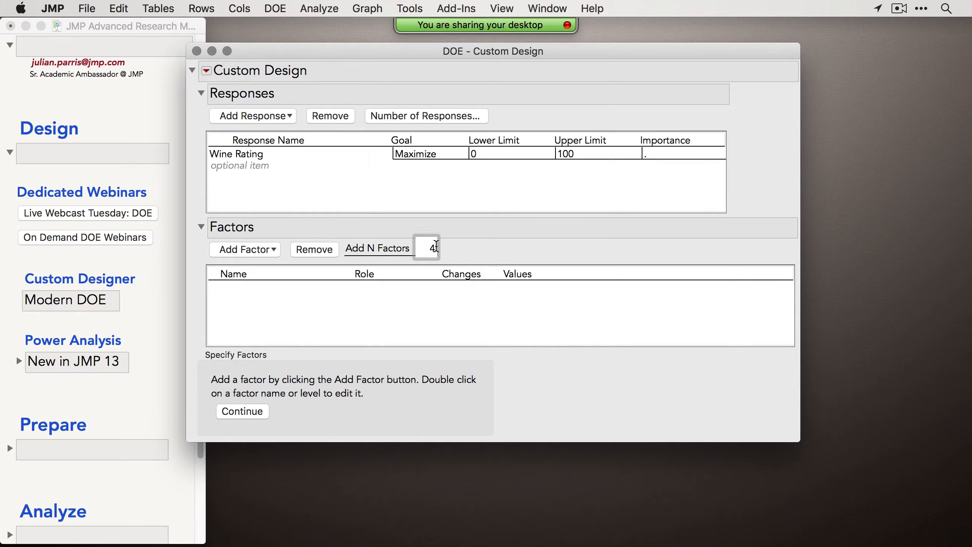
pyautogui.click(272, 251)
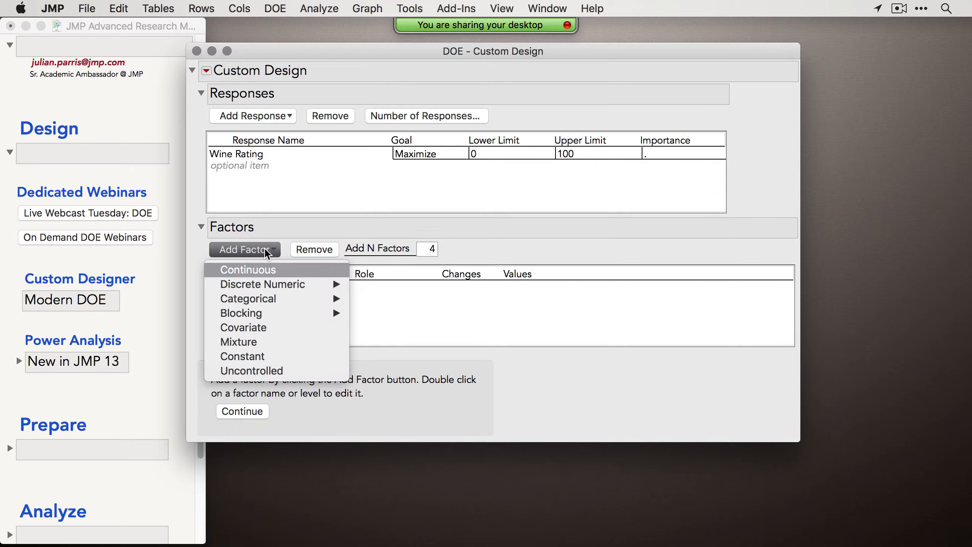
pyautogui.moveTo(272, 299)
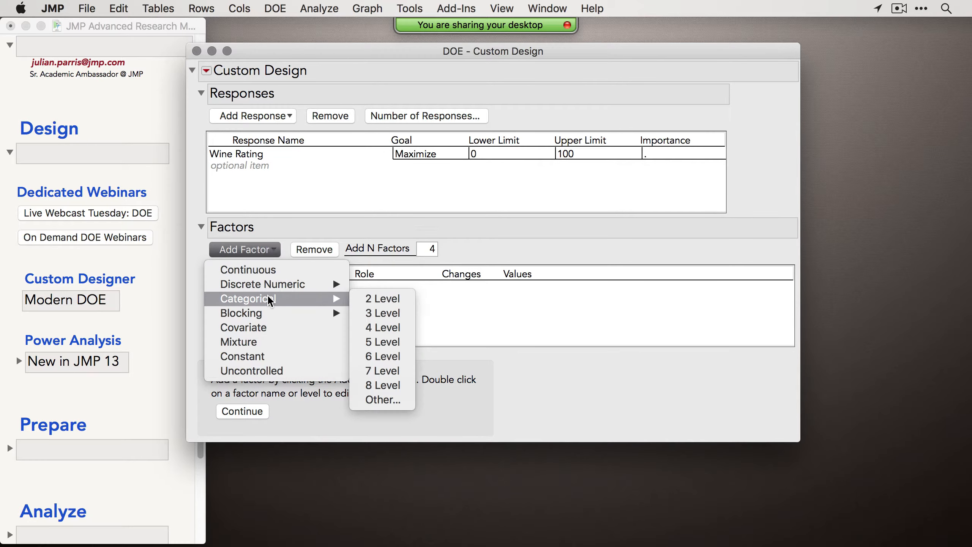
pyautogui.click(375, 302)
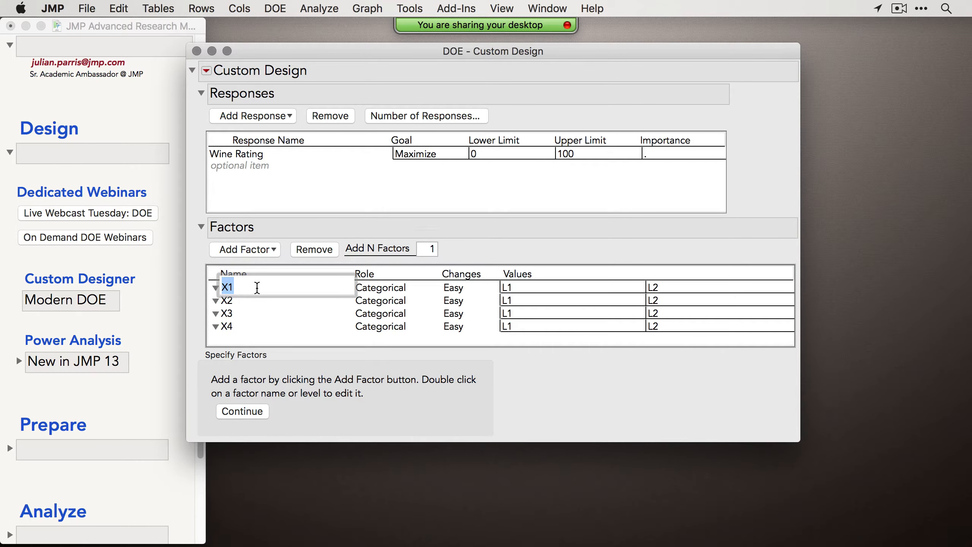
# Name the first factor Closure and set its levels to Cork and Screw-Top.
pyautogui.write('Closure')
pyautogui.press('Tab')
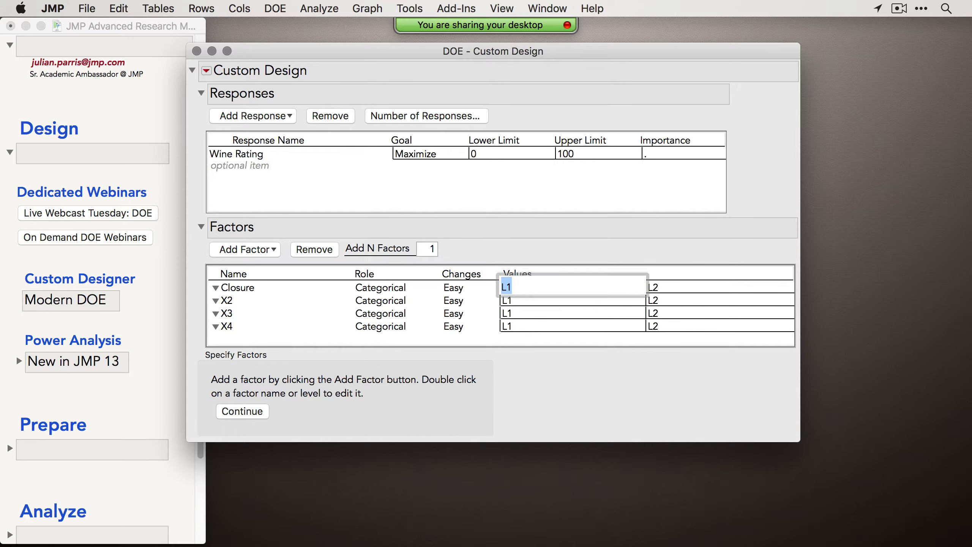
pyautogui.write('Cork')
pyautogui.press('Tab')
pyautogui.write('Scr')
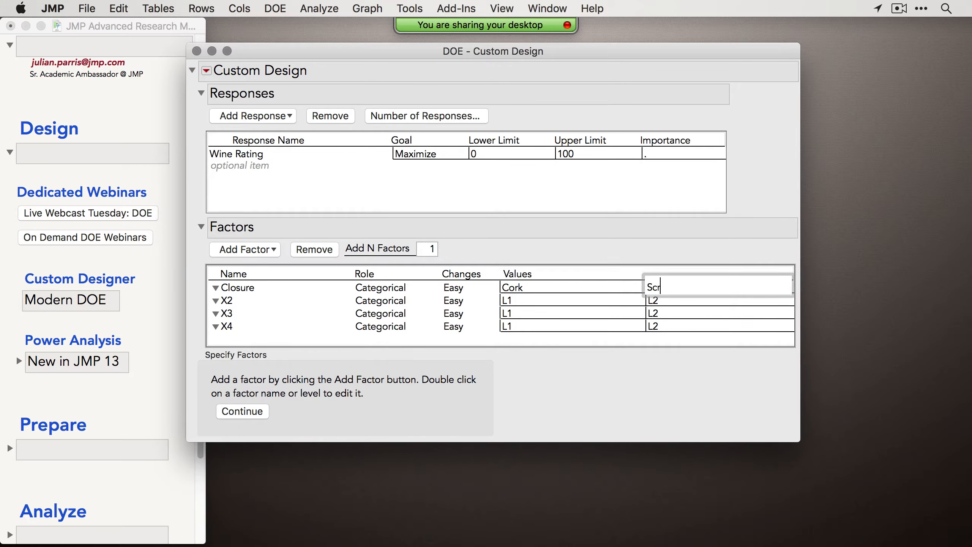
pyautogui.write('ew-Top')
pyautogui.press('Tab')
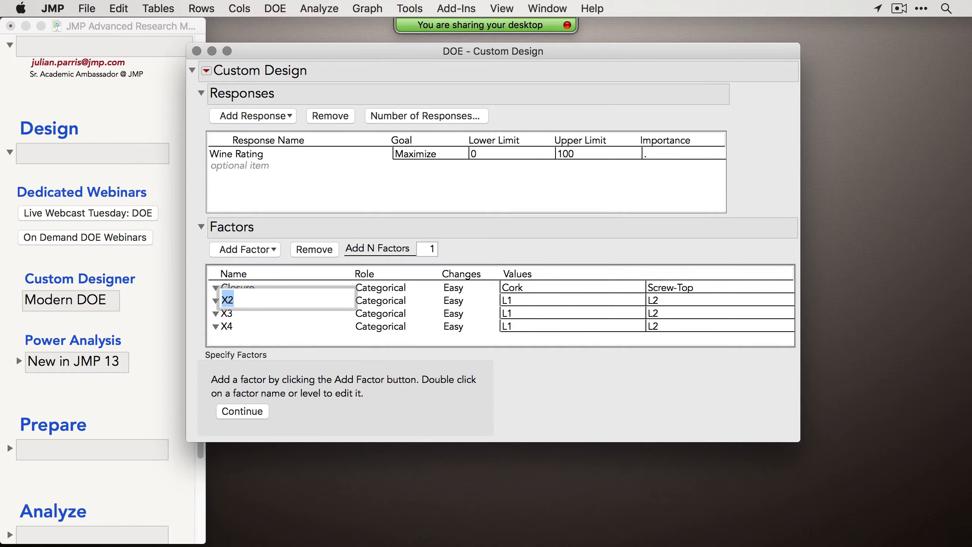
# Name the second factor Wine Type and set its levels to Red and White.
pyautogui.write('Wine Type')
pyautogui.press('Tab')
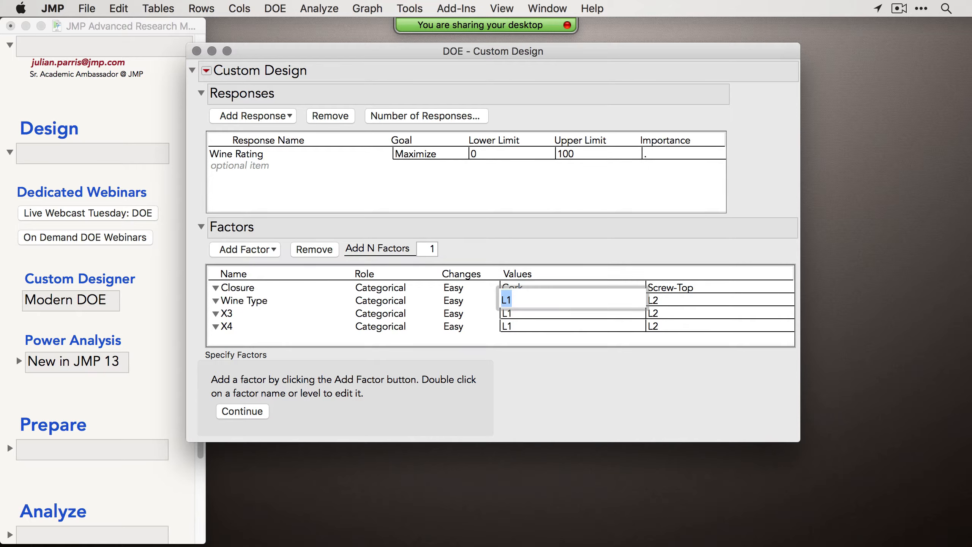
pyautogui.write('Red')
pyautogui.press('Tab')
pyautogui.write('White')
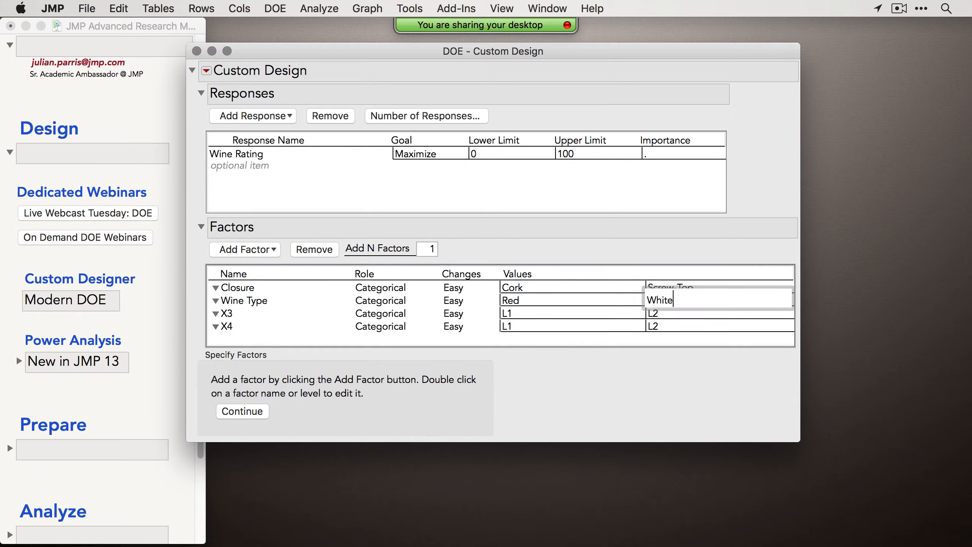
pyautogui.click(559, 309)
pyautogui.click(546, 269)
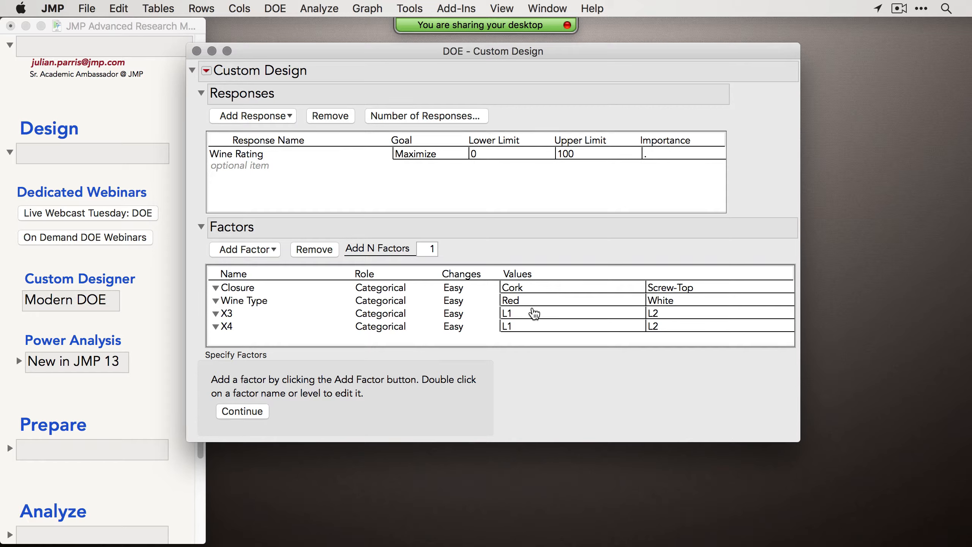
# Rename factor X3 as Expertise and set its levels to Expert and Novice.
pyautogui.click(231, 314)
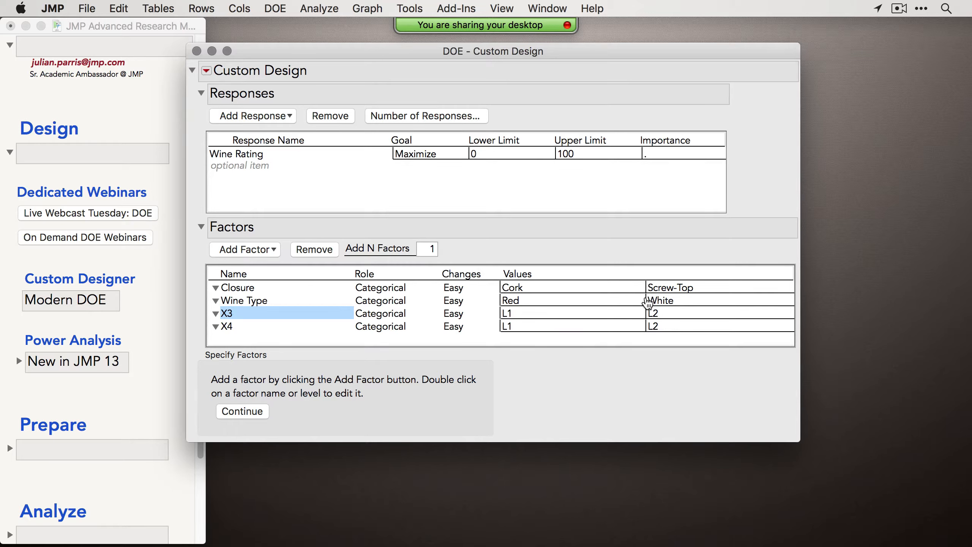
pyautogui.doubleClick(230, 315)
pyautogui.write('Expertise')
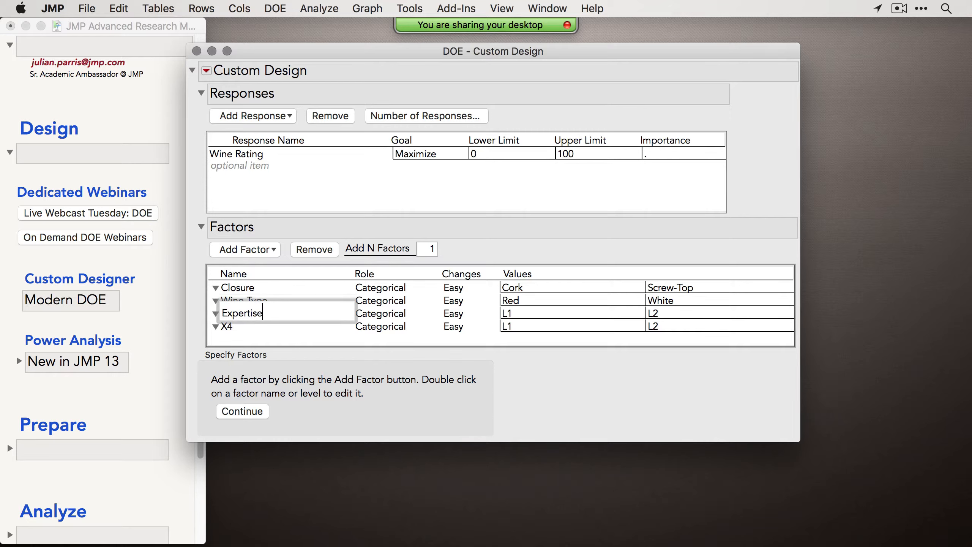
pyautogui.press('Tab')
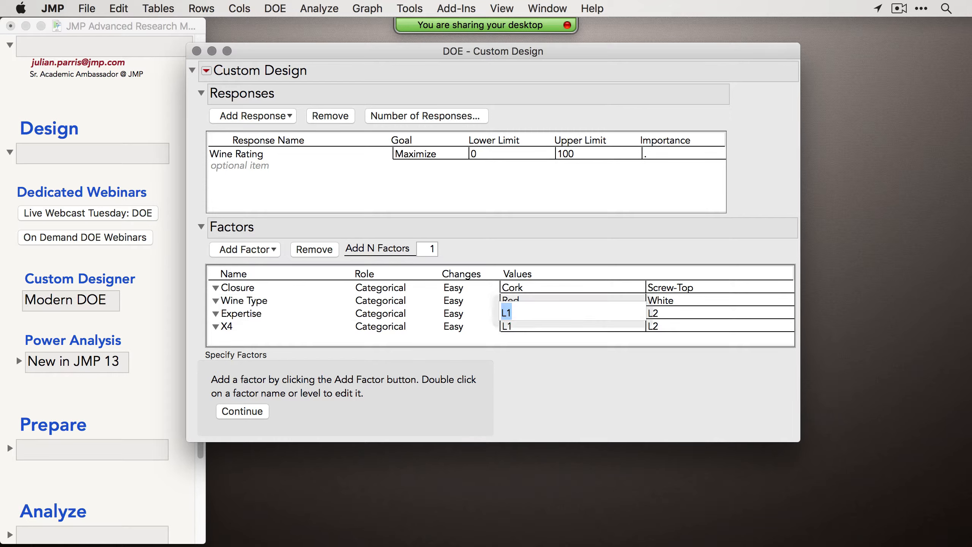
pyautogui.write('Expert')
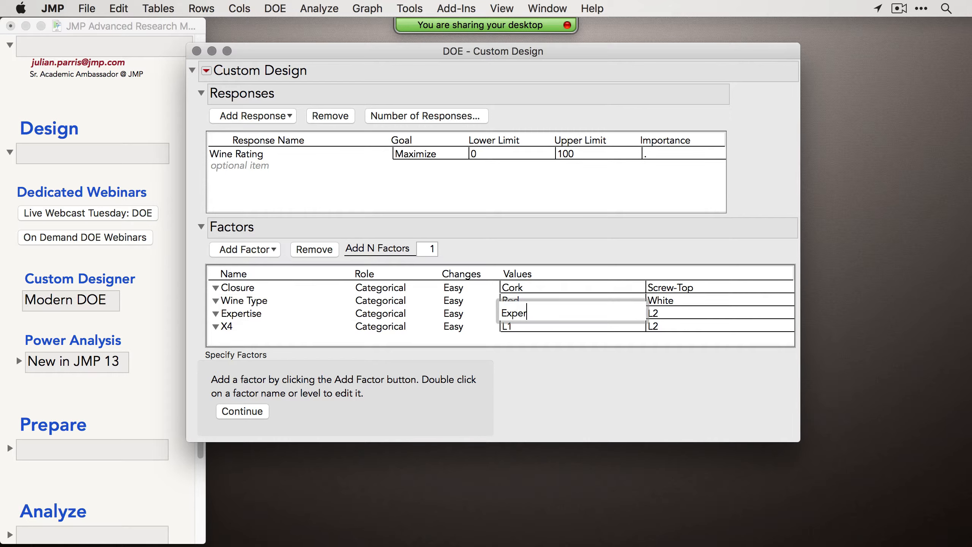
pyautogui.press('Tab')
pyautogui.write('Novice')
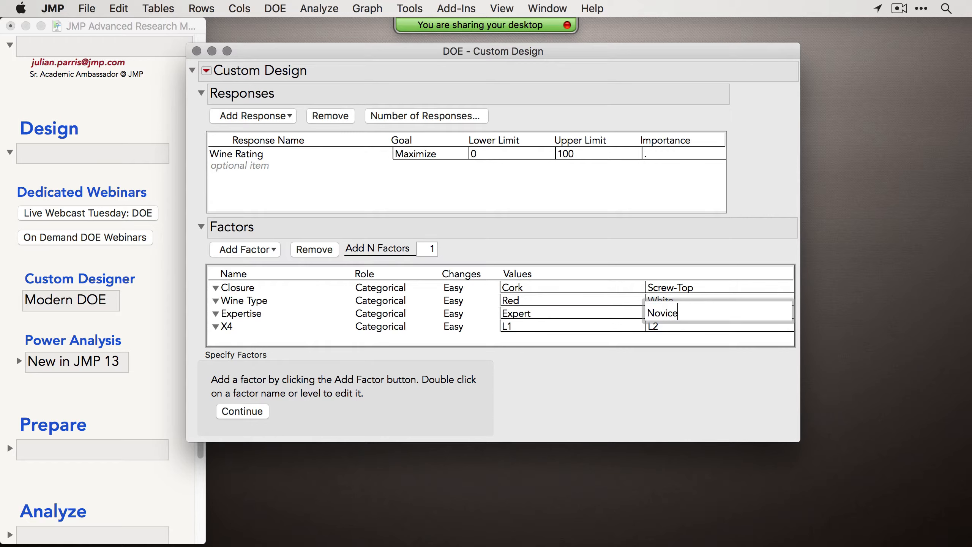
pyautogui.press('Tab')
# Name the fourth factor Gender and set its levels to Male and Female.
pyautogui.write('Gender')
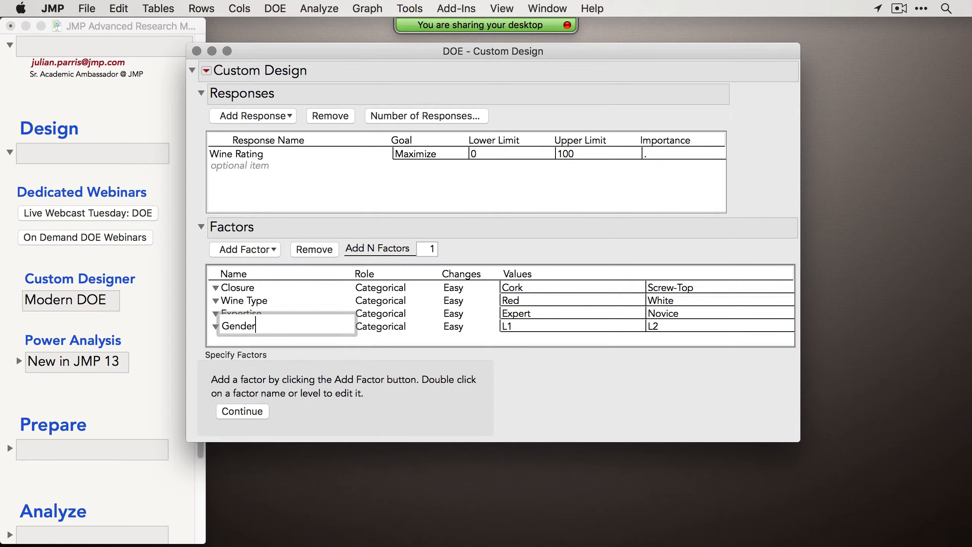
pyautogui.press('Tab')
pyautogui.write('Male')
pyautogui.press('Tab')
pyautogui.write('Female')
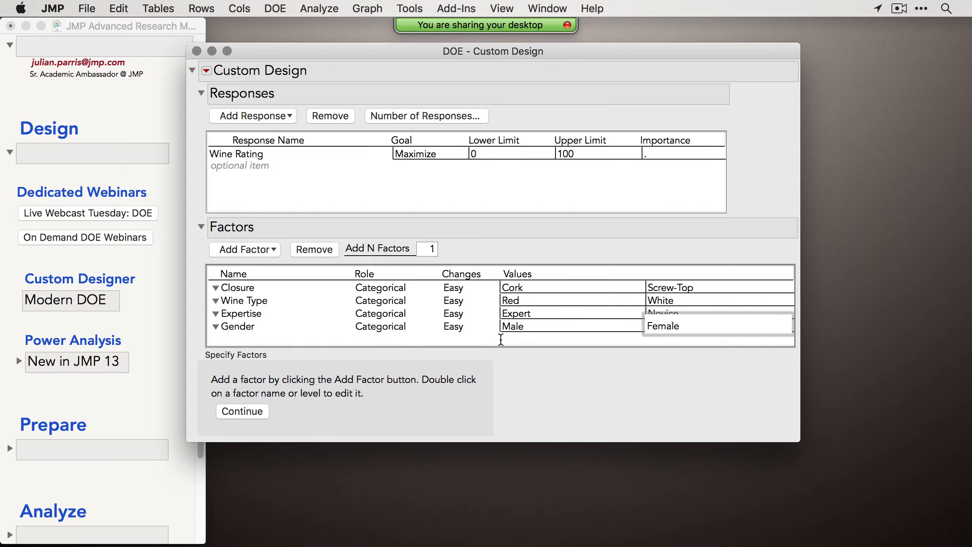
pyautogui.click(477, 341)
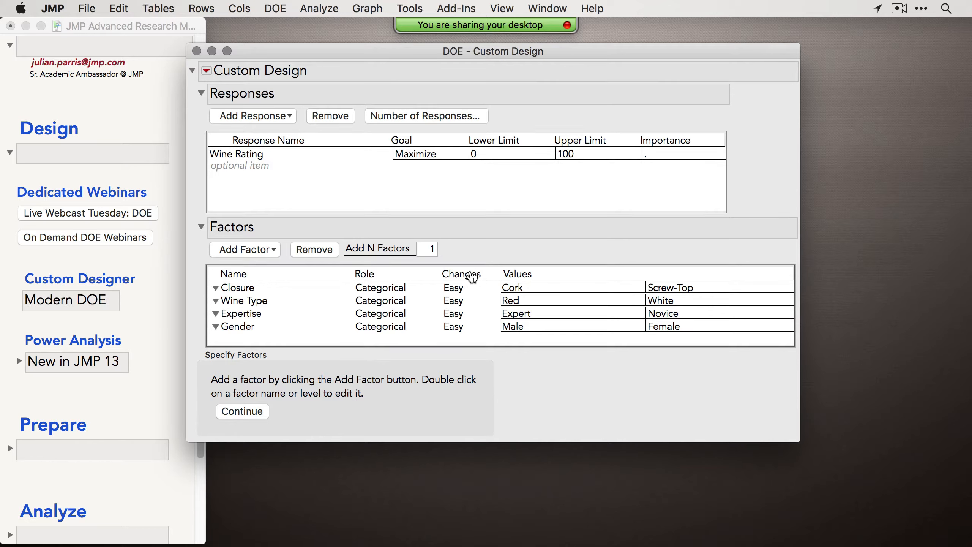
# Set the difficulty of changes to Hard for both the Expertise and Gender factors.
pyautogui.click(455, 315)
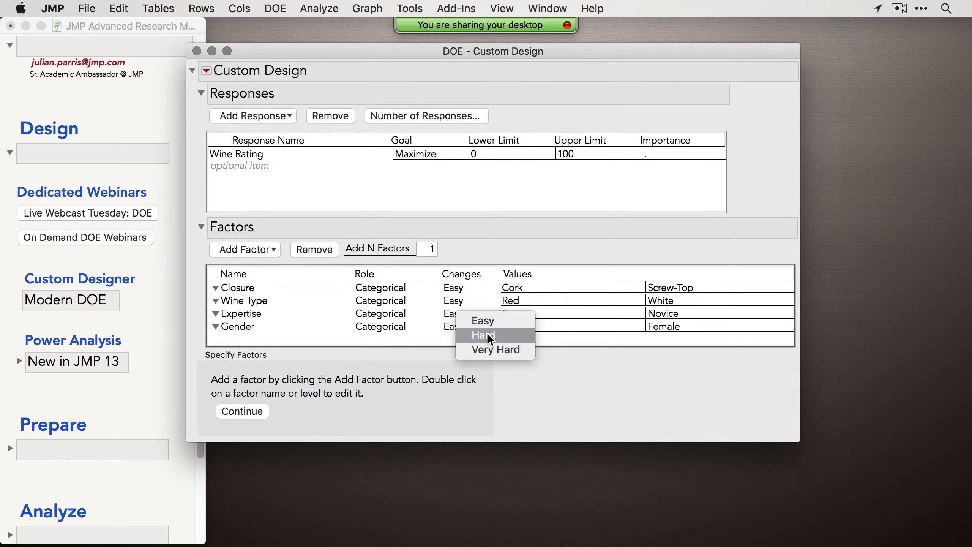
pyautogui.click(488, 336)
pyautogui.click(451, 327)
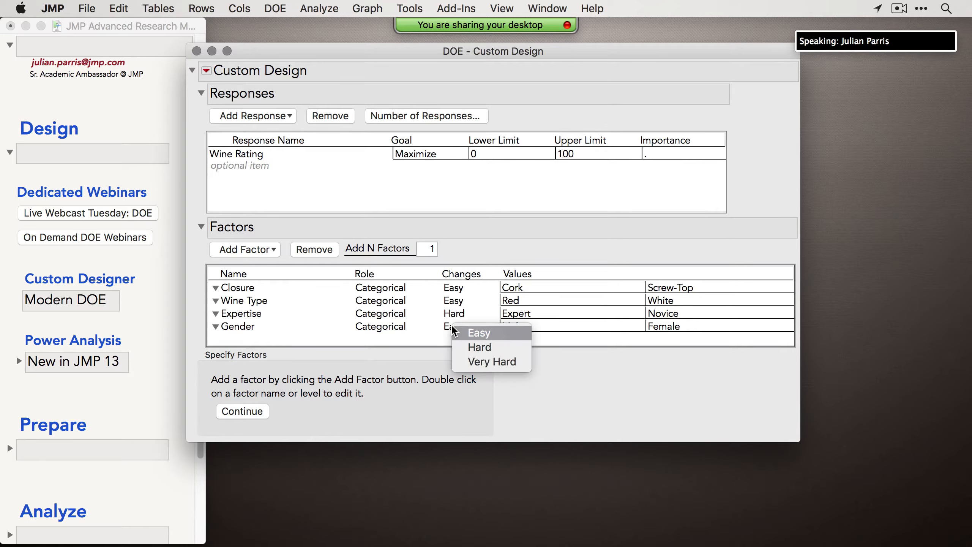
pyautogui.click(481, 348)
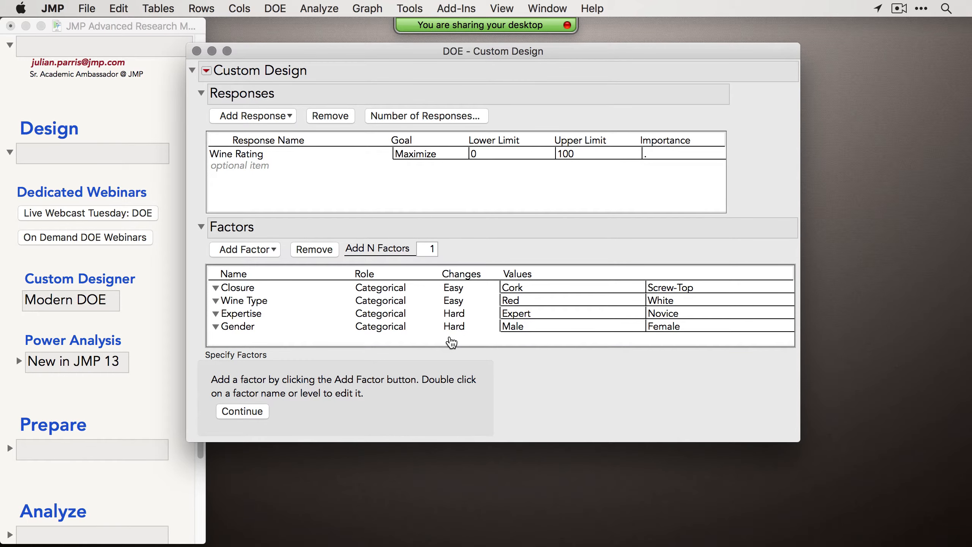
# Continue to the model specification and add all factor interactions up to the 4th order.
pyautogui.click(241, 415)
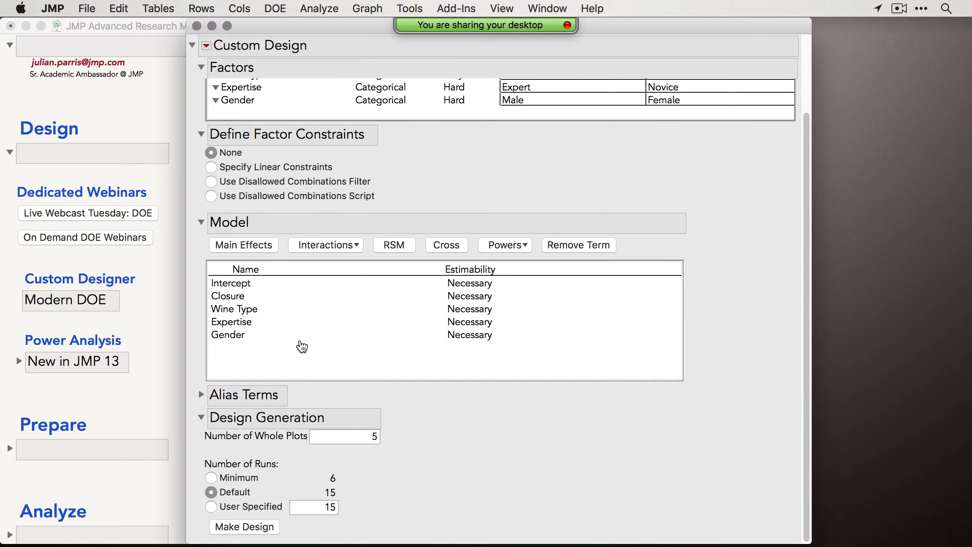
pyautogui.click(334, 245)
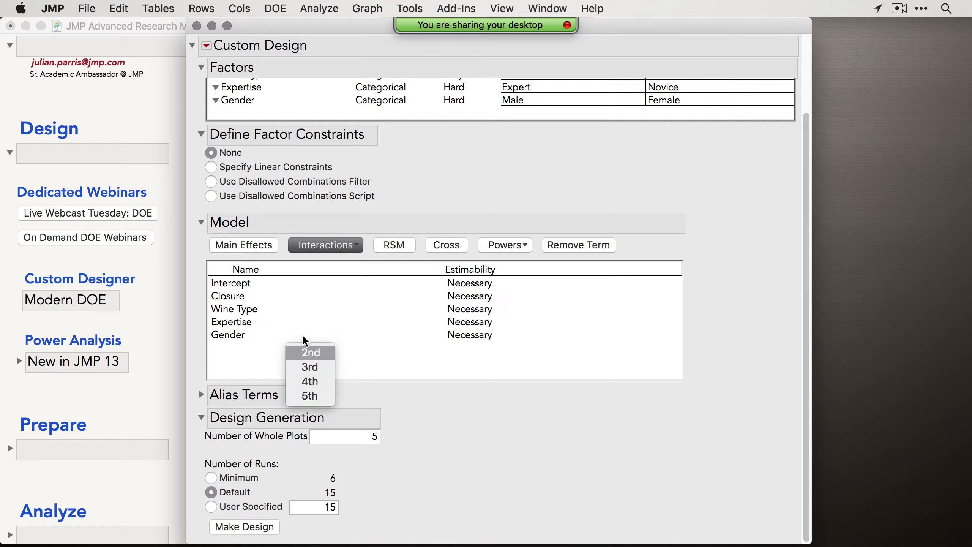
pyautogui.click(308, 381)
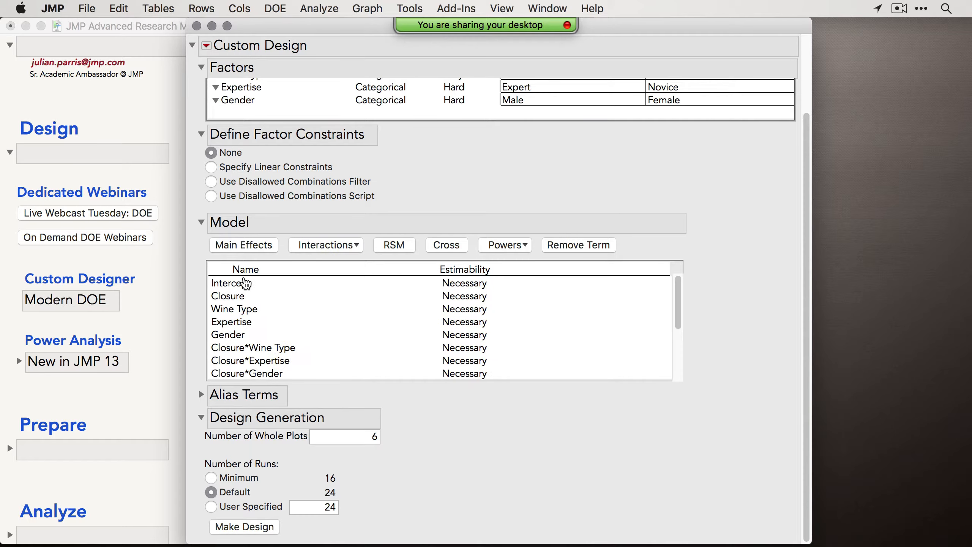
pyautogui.moveTo(245, 297); pyautogui.dragTo(251, 336)
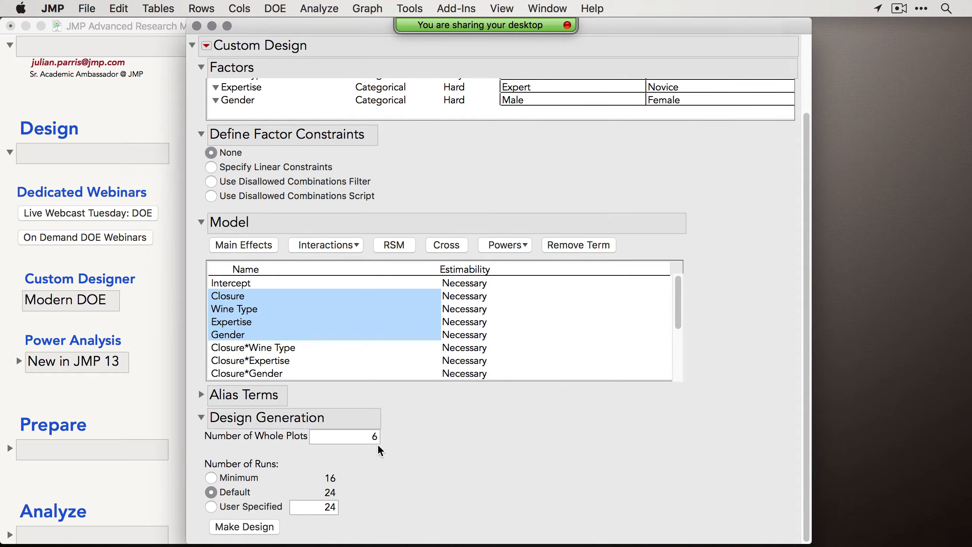
pyautogui.click(361, 349)
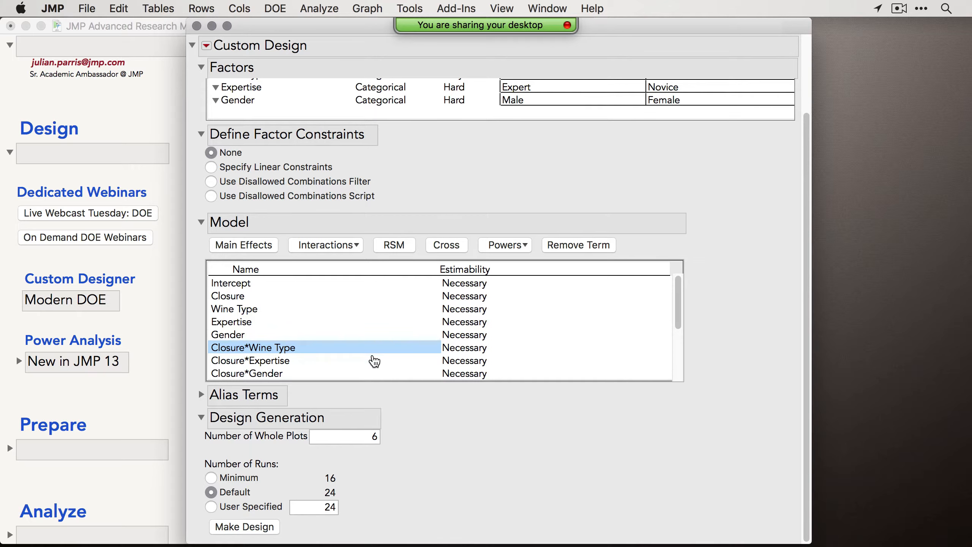
# Set the number of whole plots to 12 and enter 48 as the user-specified number of runs.
pyautogui.click(380, 444)
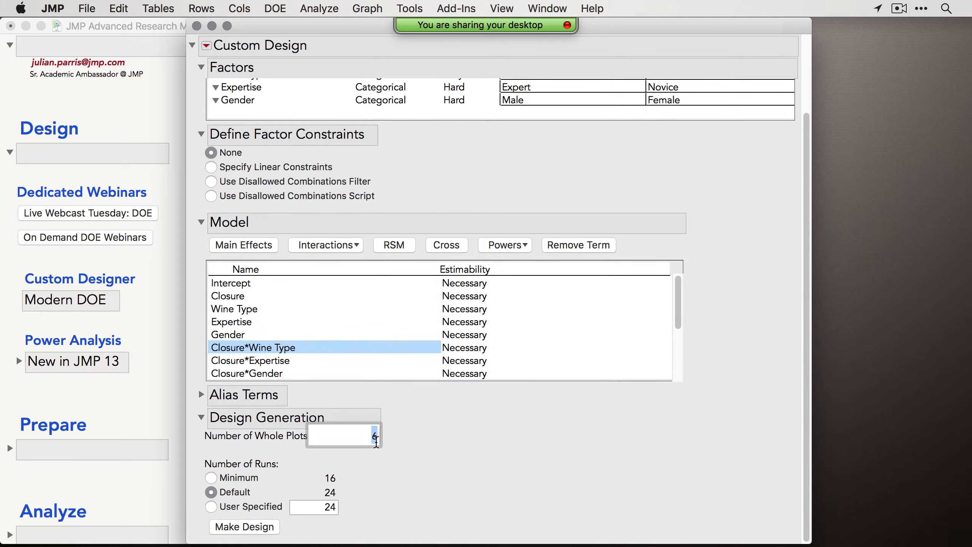
pyautogui.write('12')
pyautogui.click(320, 506)
pyautogui.write('48')
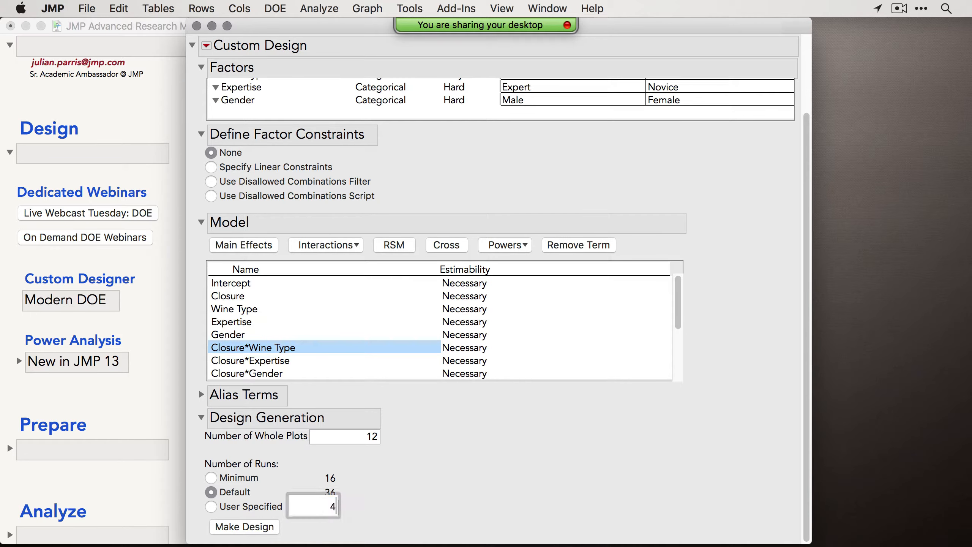
pyautogui.press('Return')
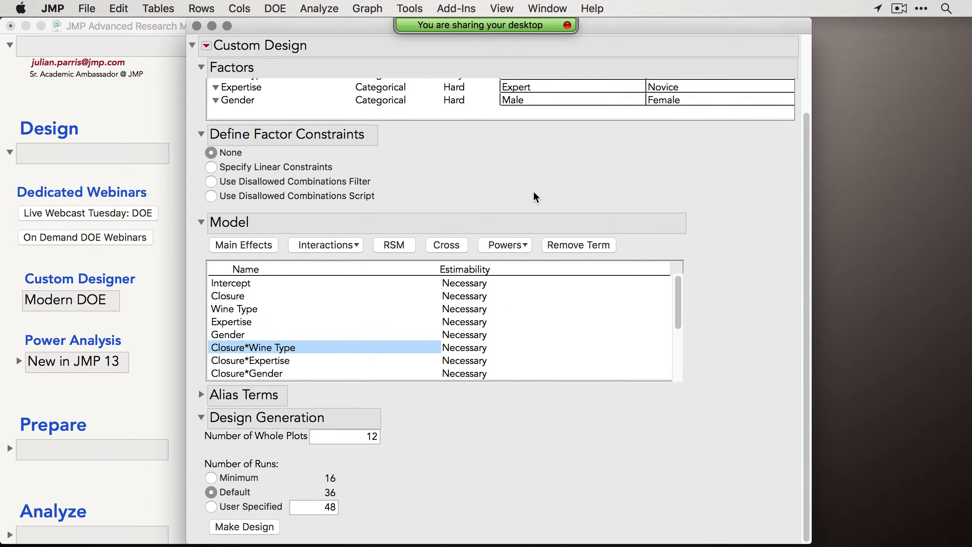
# Select the user-specified run count, generate the design, and review its list of runs.
pyautogui.scroll(2, 533, 189)
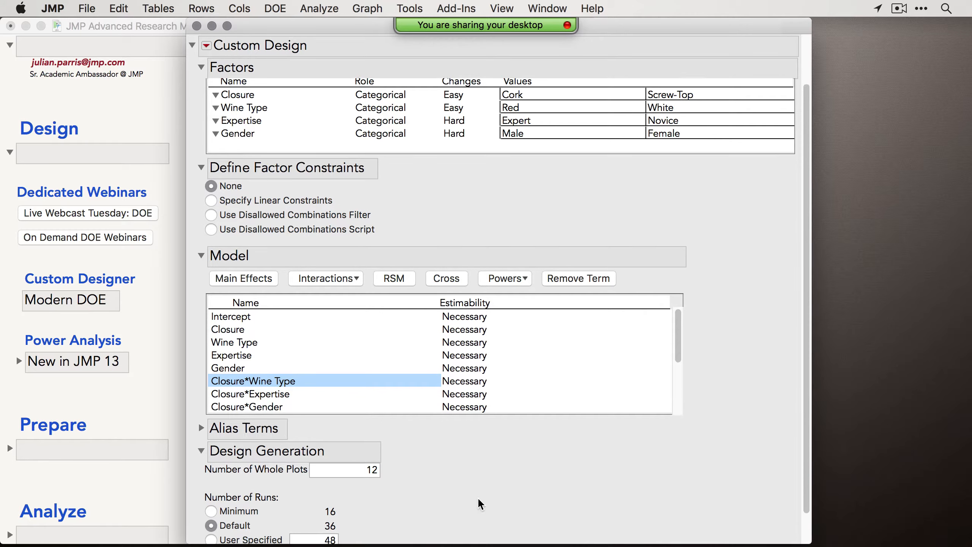
pyautogui.scroll(-2, 477, 497)
pyautogui.click(251, 511)
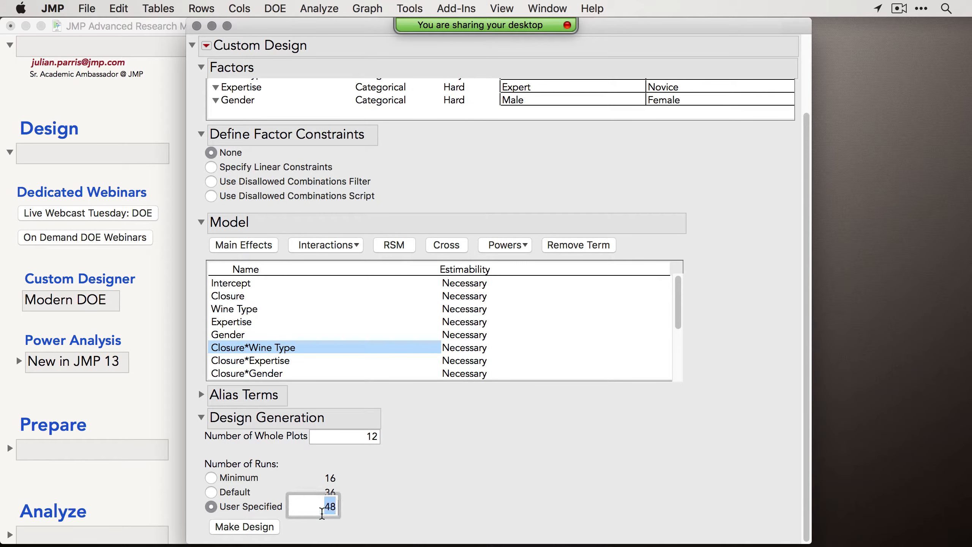
pyautogui.click(270, 529)
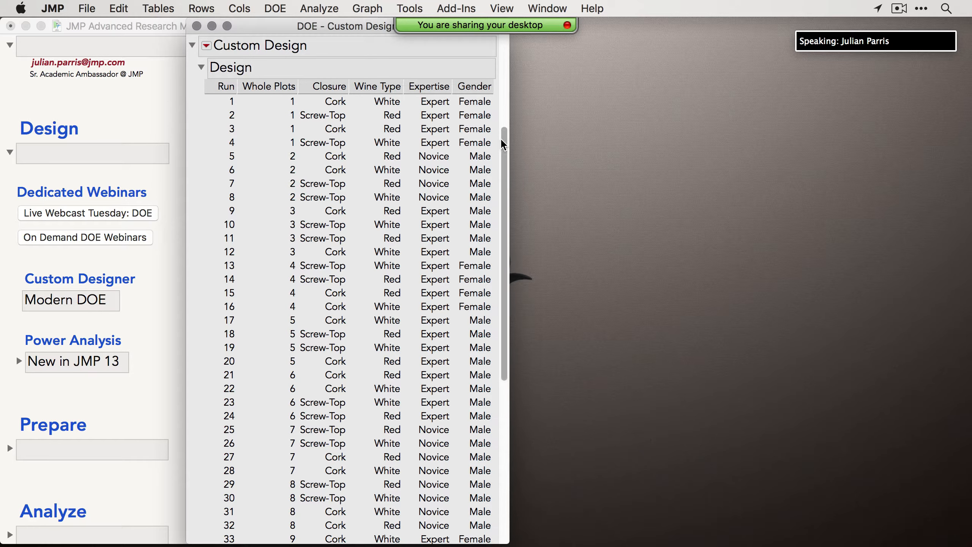
pyautogui.moveTo(505, 147); pyautogui.dragTo(473, 310)
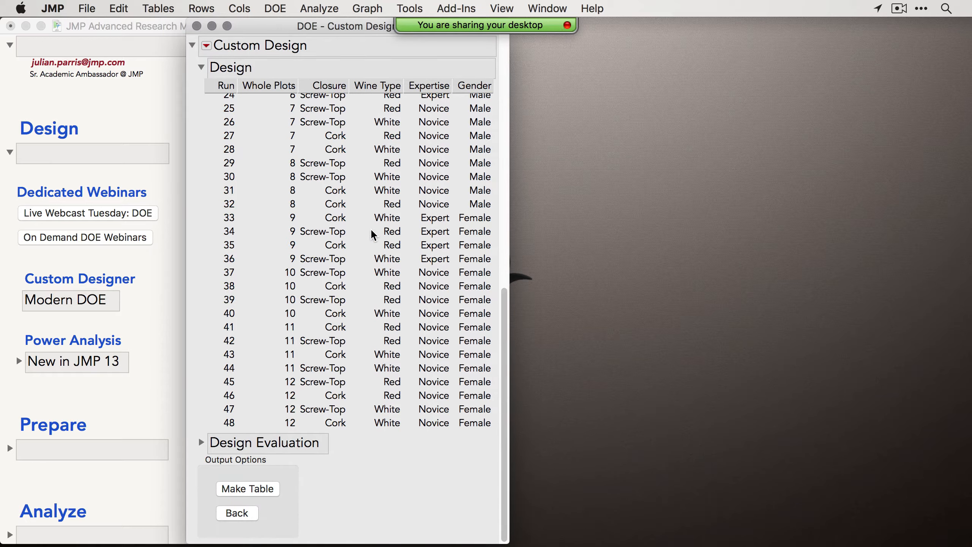
# Switch to the Advanced Research Methods journal and expand the New in JMP 13 section under Power Analysis.
pyautogui.click(152, 274)
pyautogui.click(18, 361)
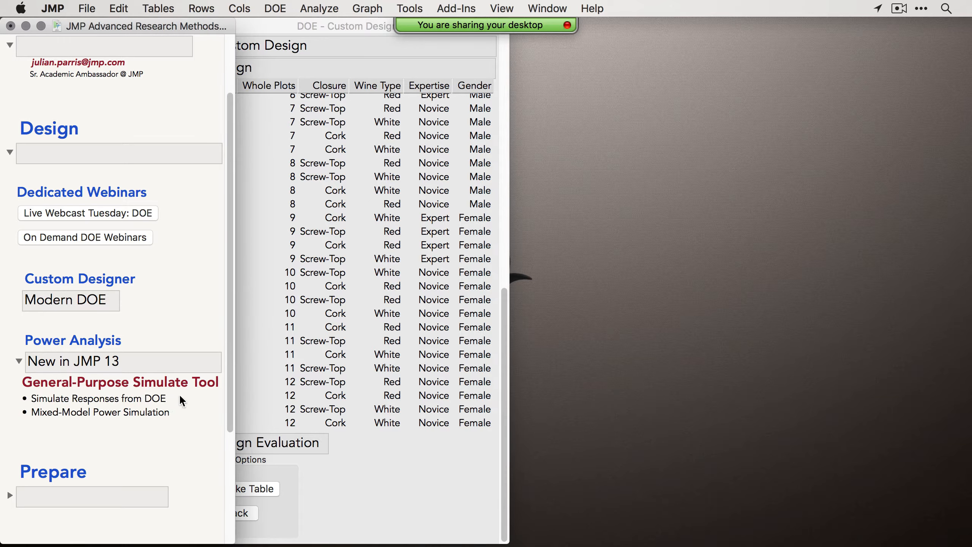
# Enable Simulate Responses for the custom design and make the design's data table.
pyautogui.click(340, 450)
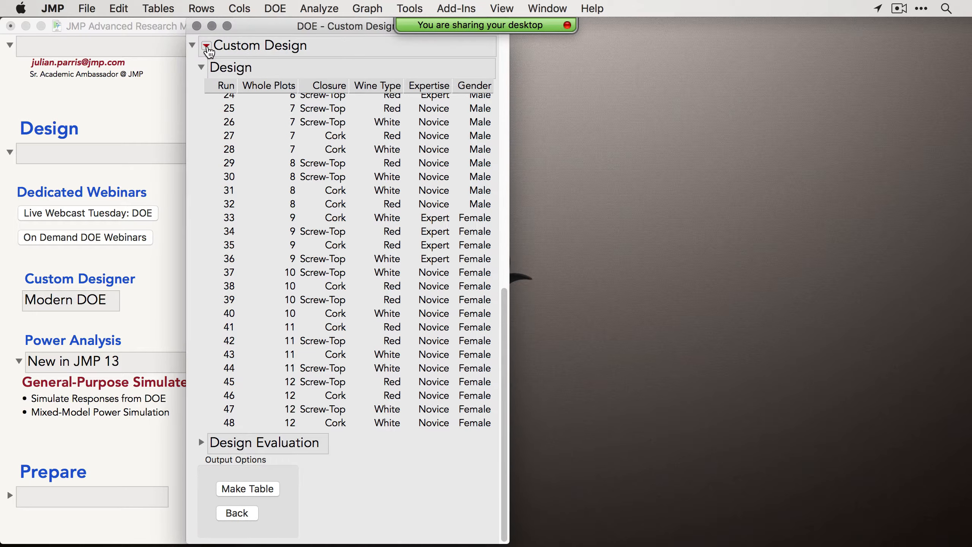
pyautogui.click(207, 46)
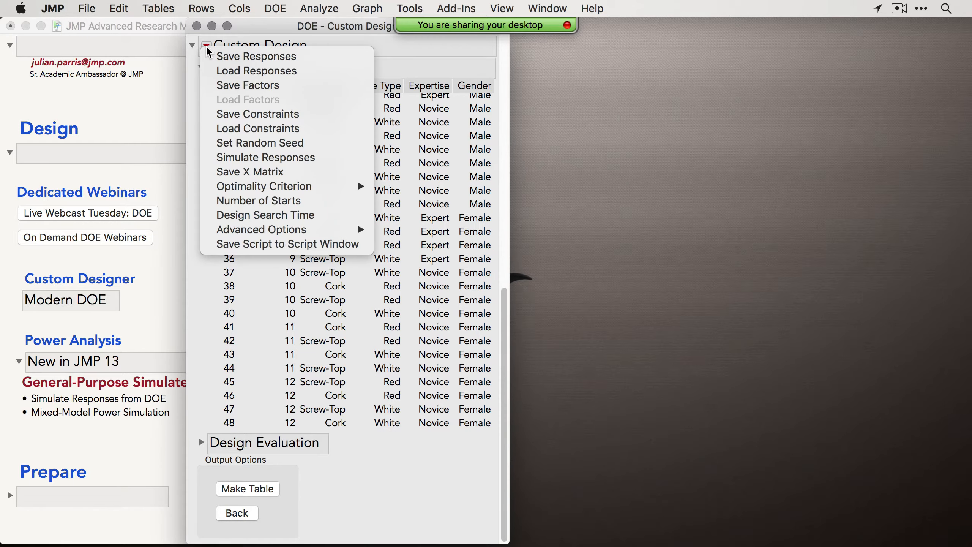
pyautogui.click(246, 158)
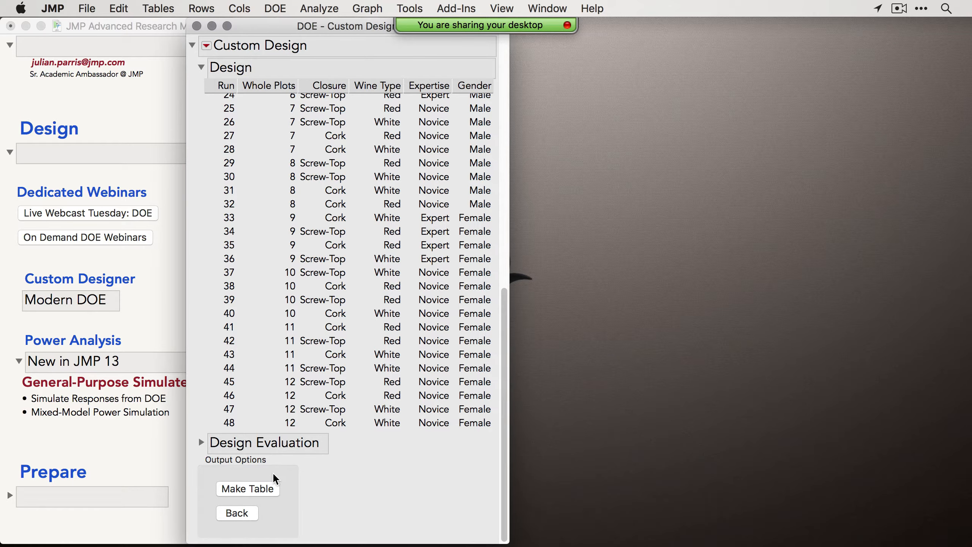
pyautogui.click(259, 498)
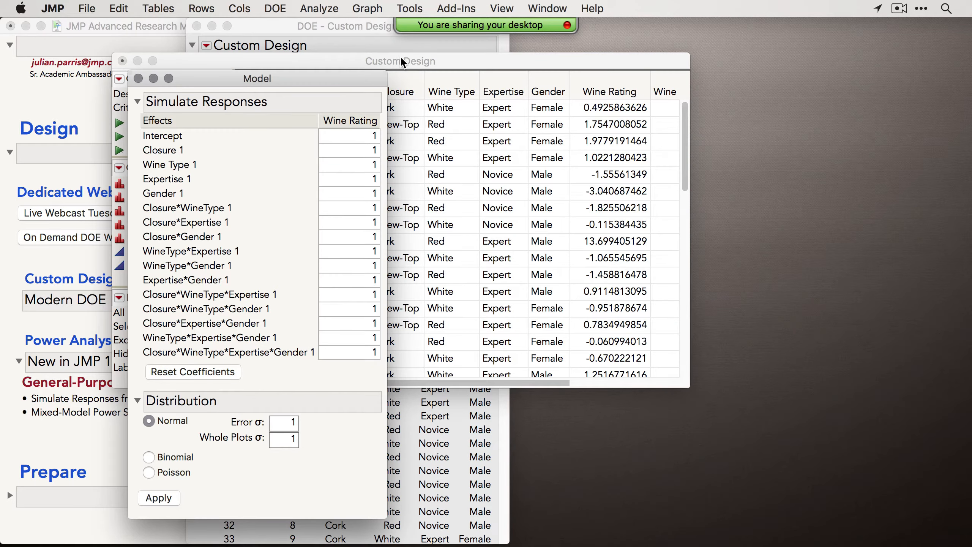
# Move and enlarge the design data table, and examine its Wine Rating and Wine Rating Simulated columns.
pyautogui.moveTo(400, 56); pyautogui.dragTo(584, 50)
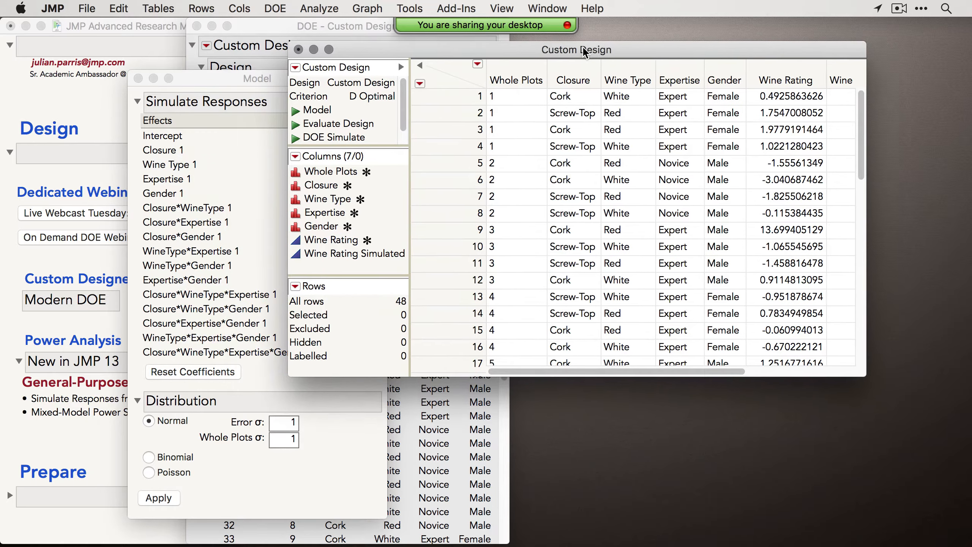
pyautogui.moveTo(866, 376); pyautogui.dragTo(930, 516)
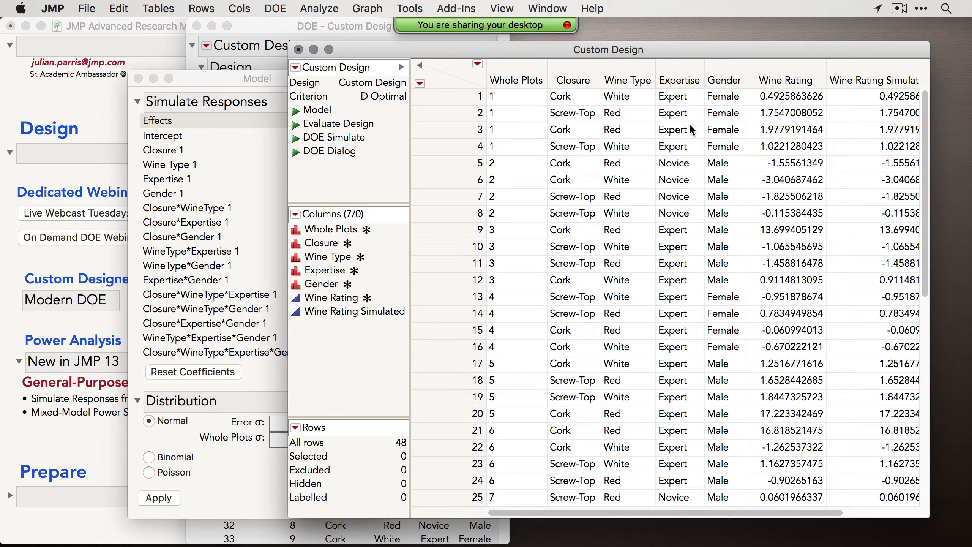
pyautogui.click(802, 98)
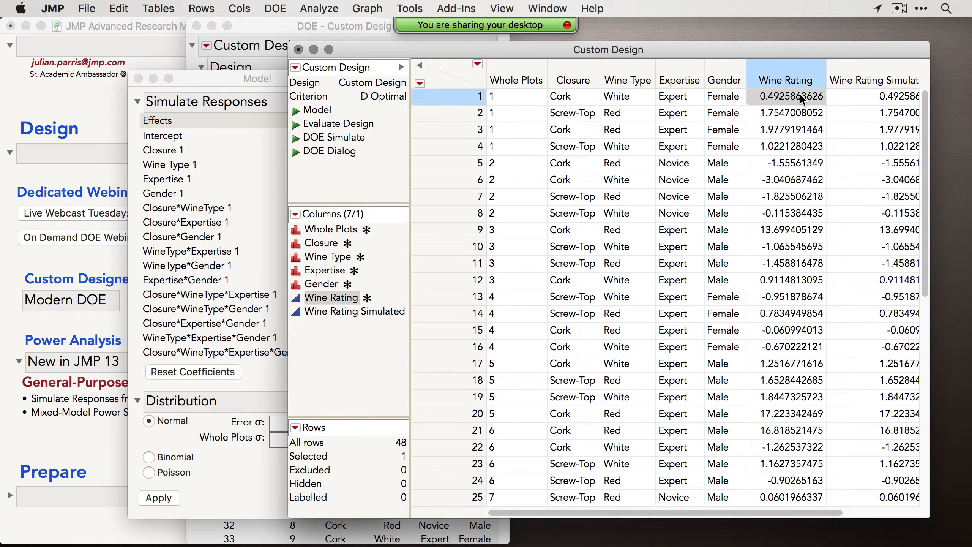
pyautogui.click(786, 97)
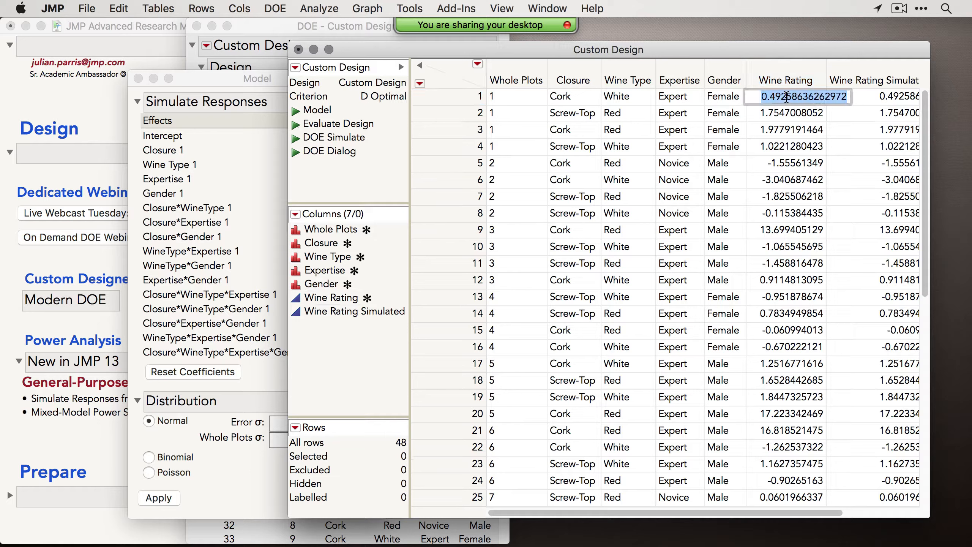
pyautogui.click(780, 118)
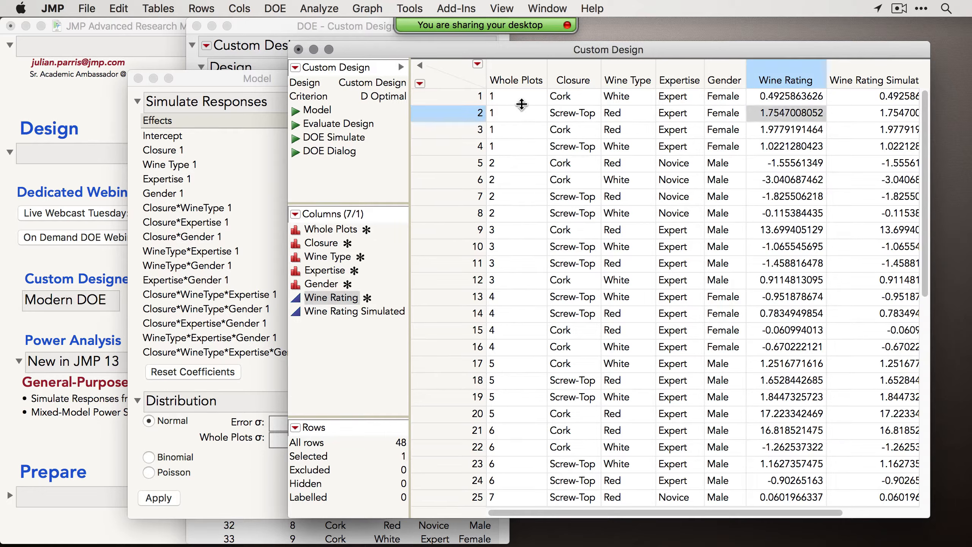
pyautogui.click(861, 79)
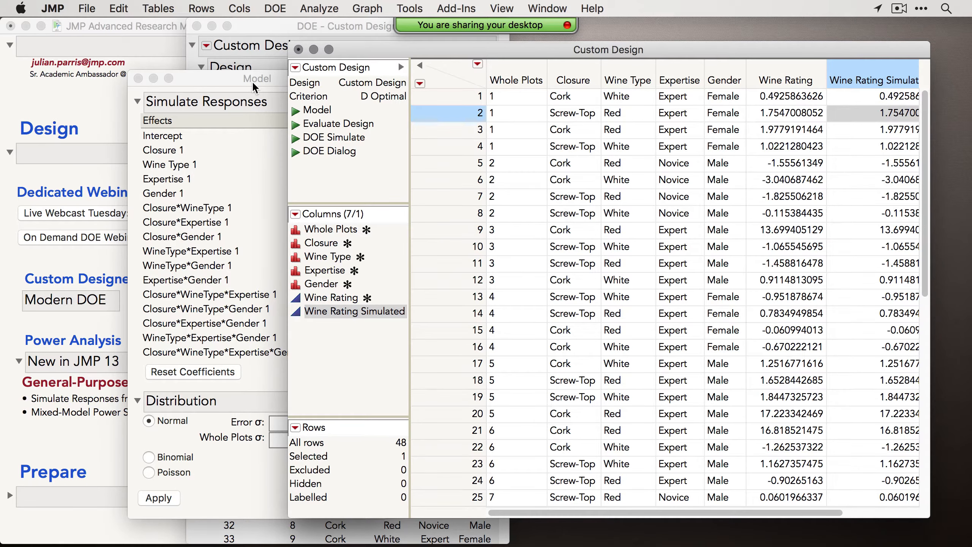
# Bring the Simulate Responses model window forward and reset all its effect coefficients.
pyautogui.moveTo(252, 80); pyautogui.dragTo(204, 53)
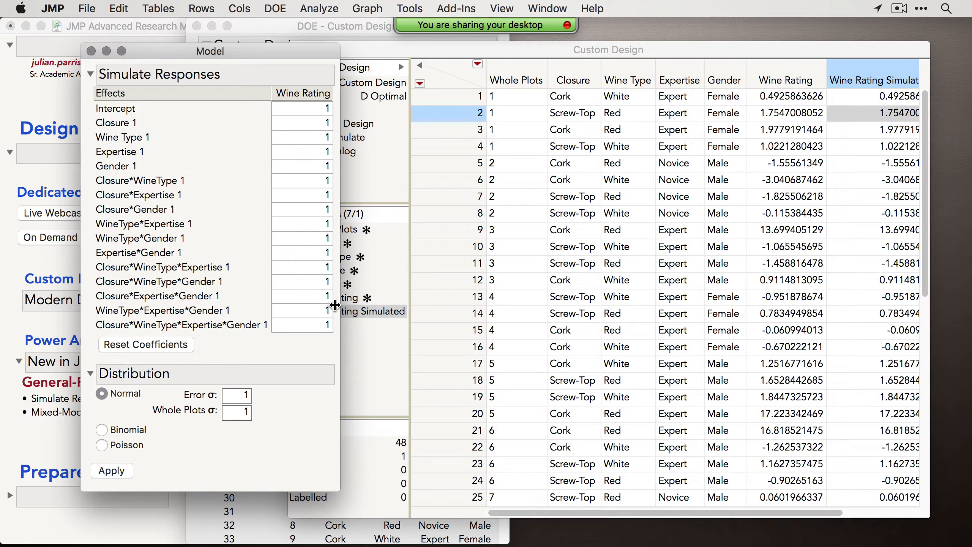
pyautogui.click(150, 355)
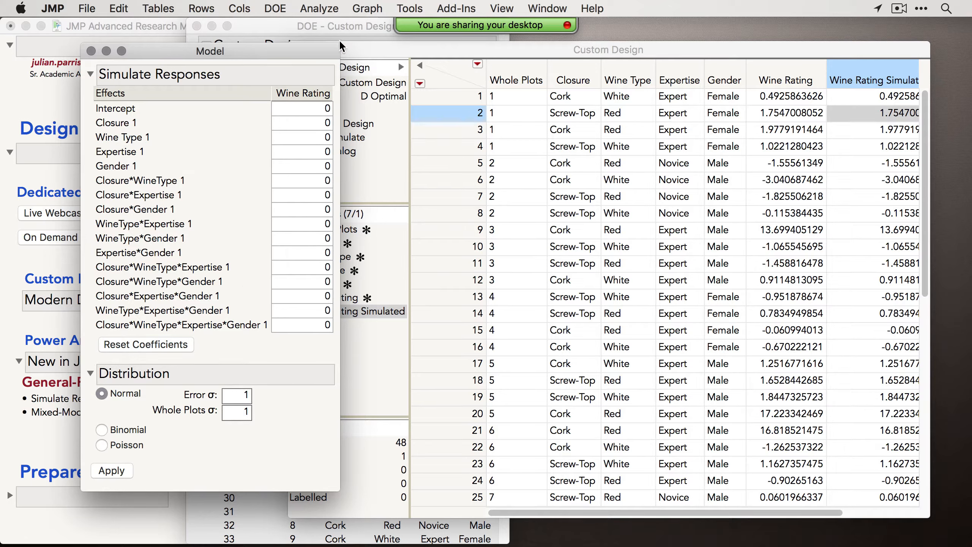
# Create a Graph Builder plot of Wine Rating Simulated against Wine Type, overlaid by Closure.
pyautogui.click(373, 10)
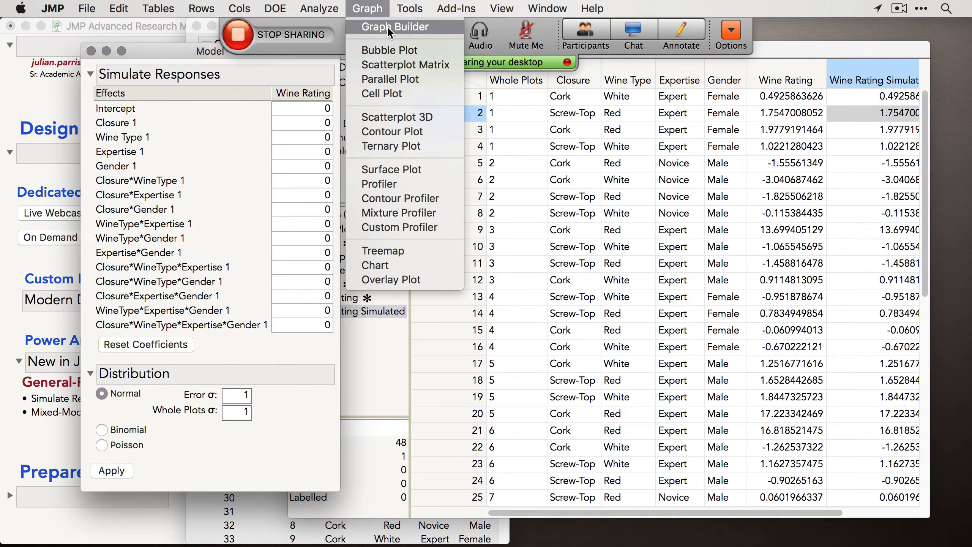
pyautogui.click(387, 27)
pyautogui.moveTo(361, 96); pyautogui.dragTo(424, 72)
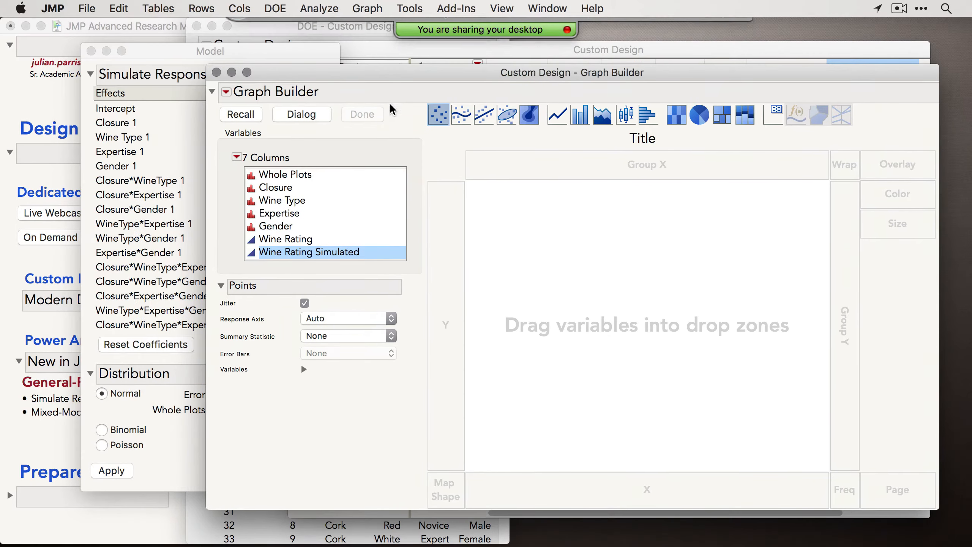
pyautogui.moveTo(312, 259); pyautogui.dragTo(453, 260)
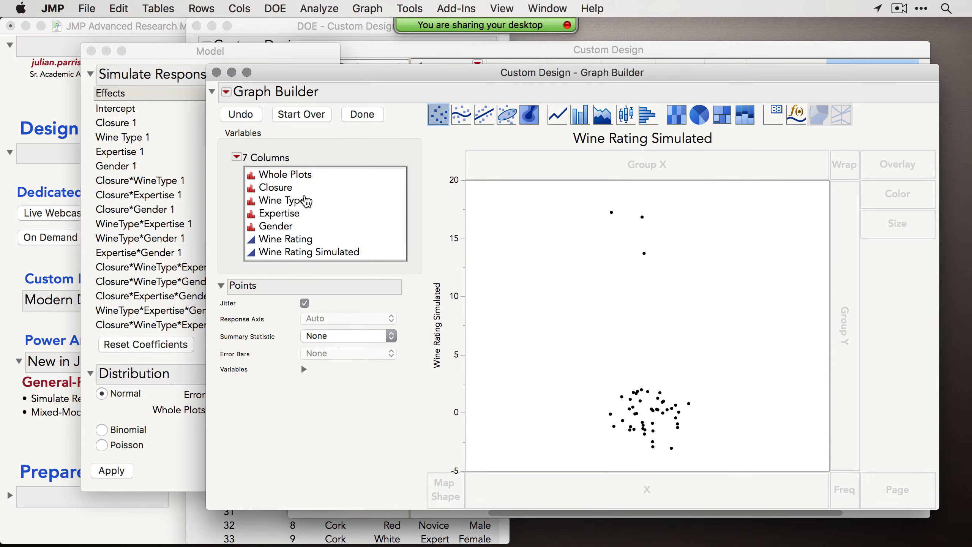
pyautogui.moveTo(282, 200); pyautogui.dragTo(513, 483)
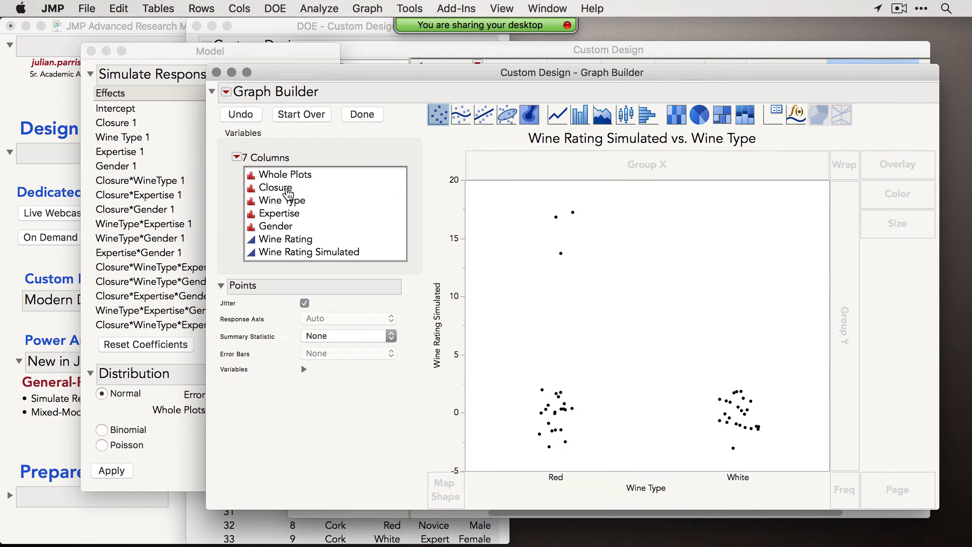
pyautogui.moveTo(288, 190); pyautogui.dragTo(918, 165)
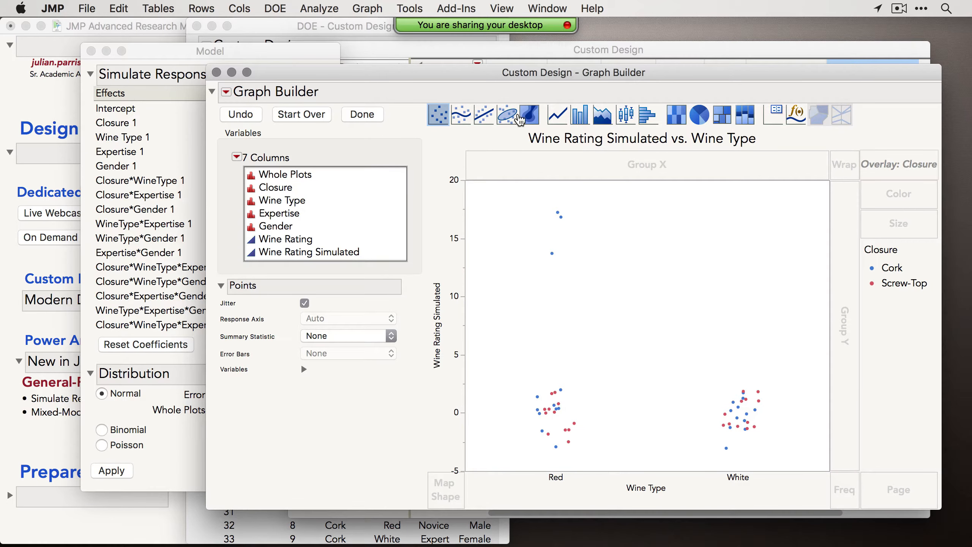
# Show the plot as mean lines, finish the graph, and place it beside the simulation model window.
pyautogui.click(560, 113)
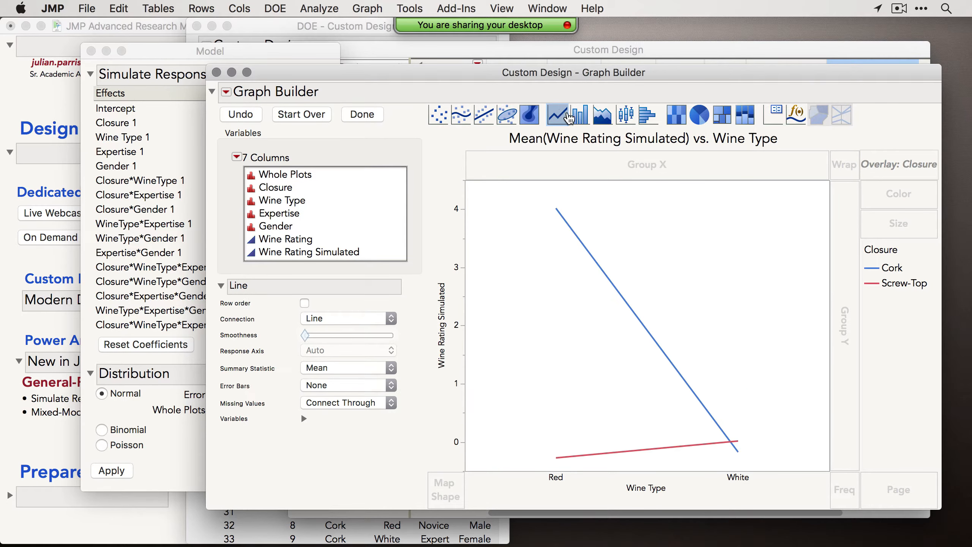
pyautogui.moveTo(540, 74); pyautogui.dragTo(544, 44)
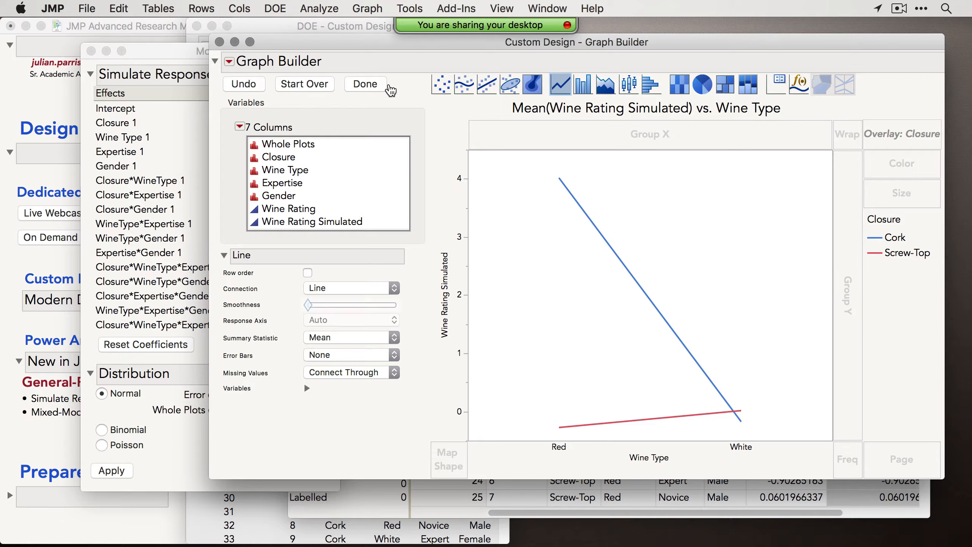
pyautogui.click(365, 84)
pyautogui.moveTo(349, 42); pyautogui.dragTo(538, 64)
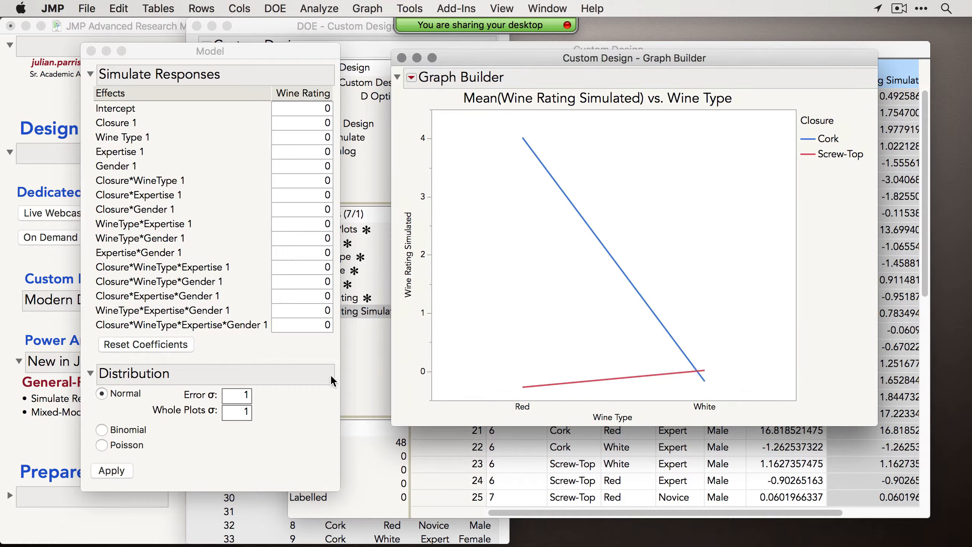
# Set both the Error σ and the Whole Plots σ to 0 and apply the simulation settings.
pyautogui.click(304, 418)
pyautogui.click(243, 395)
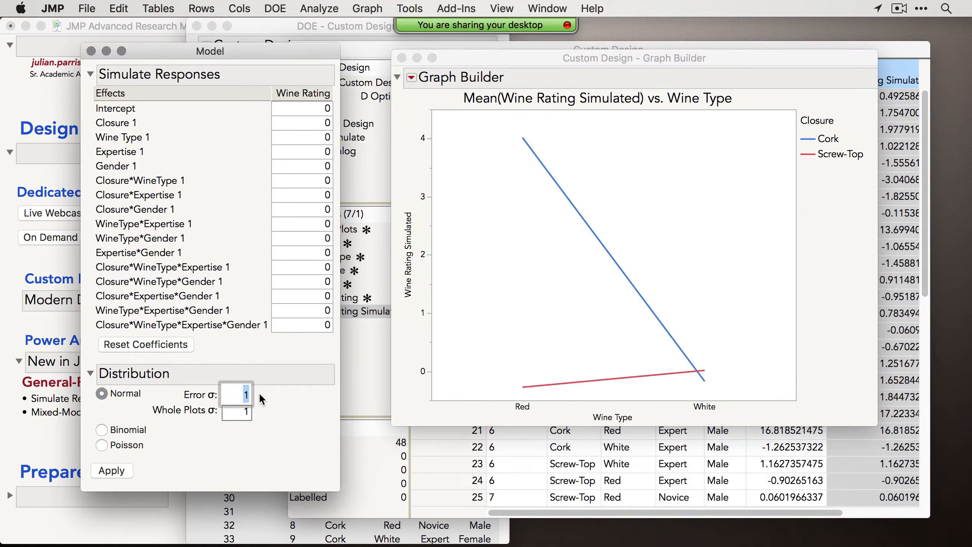
pyautogui.write('0')
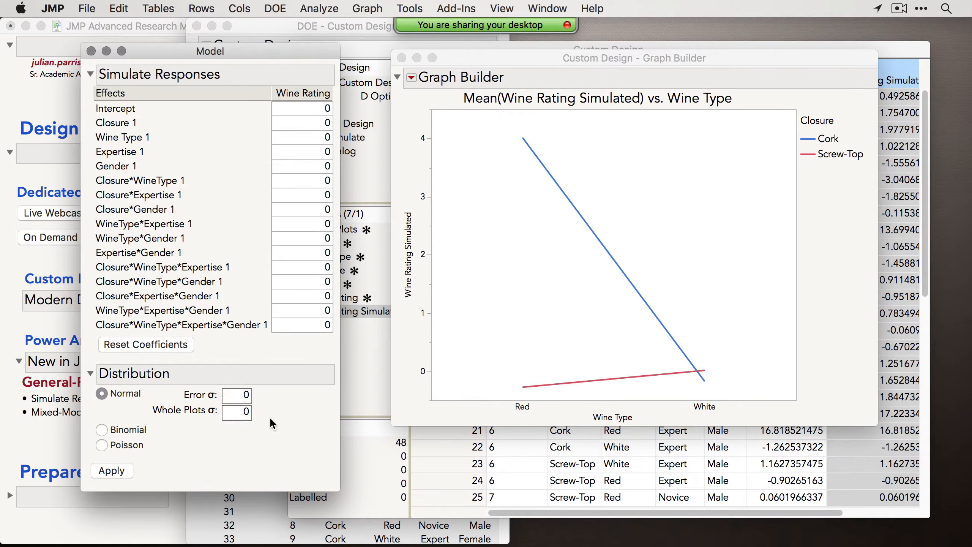
pyautogui.click(121, 471)
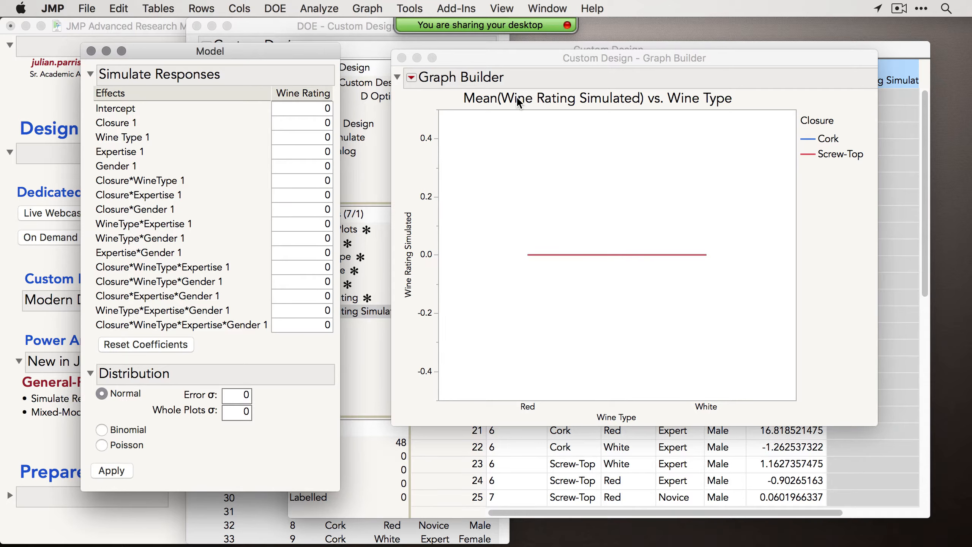
# Set the Wine Type 1 coefficient to 1 and apply it to the simulated responses.
pyautogui.click(323, 137)
pyautogui.write('1')
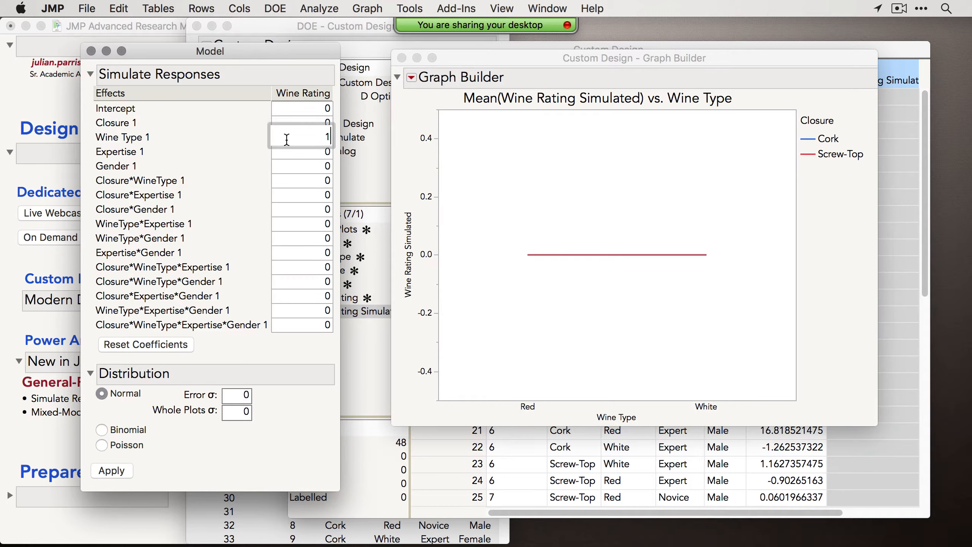
pyautogui.press('Return')
pyautogui.click(111, 470)
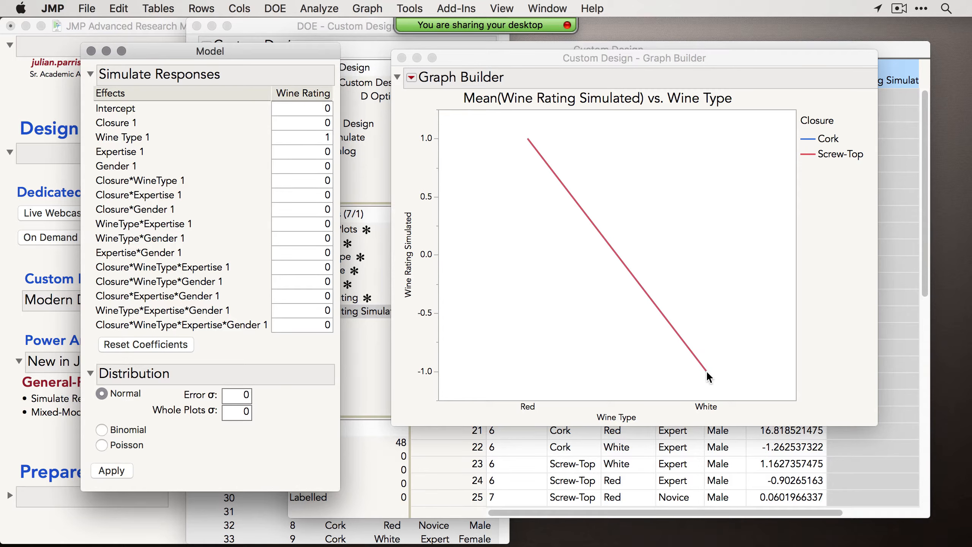
pyautogui.doubleClick(324, 137)
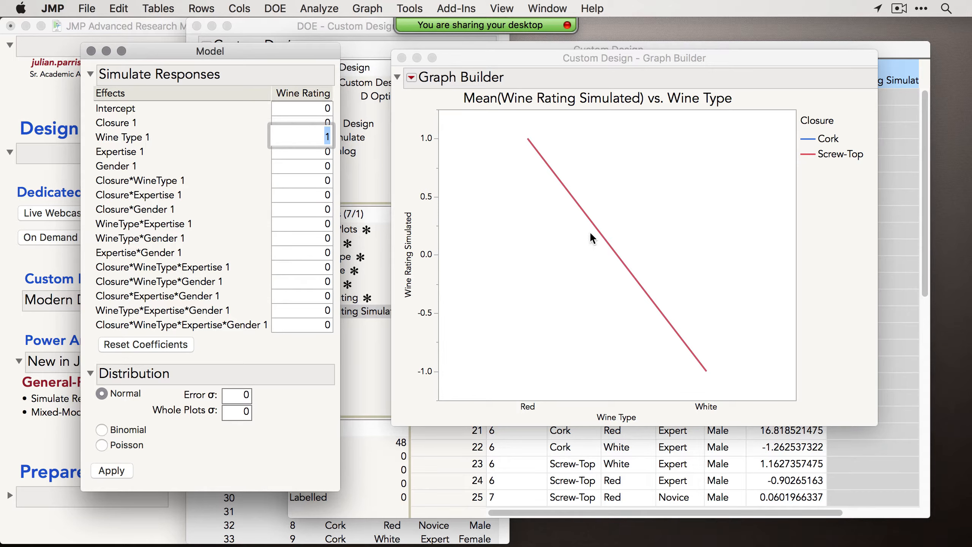
pyautogui.click(560, 261)
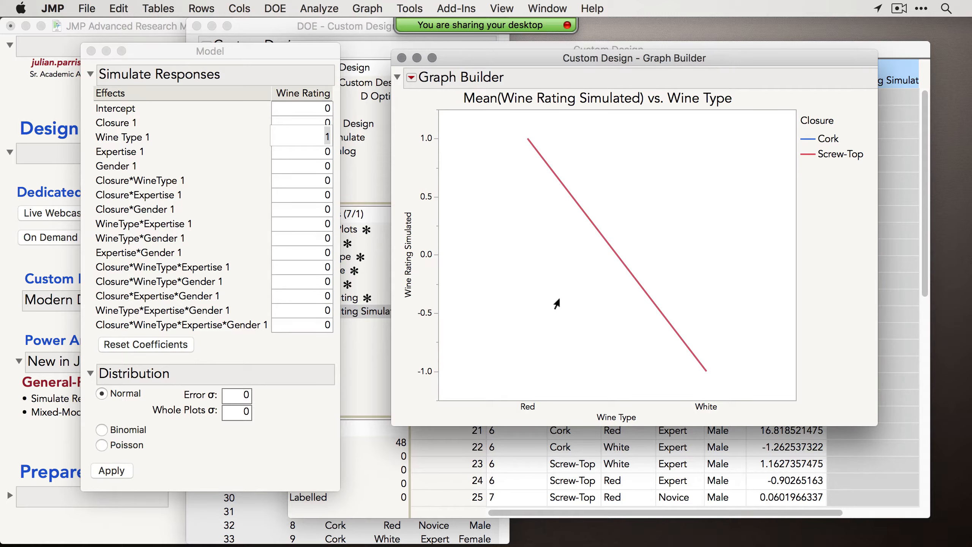
pyautogui.click(308, 343)
pyautogui.click(511, 289)
# Set the Intercept to 50 and apply it to the simulated responses.
pyautogui.click(298, 102)
pyautogui.click(320, 111)
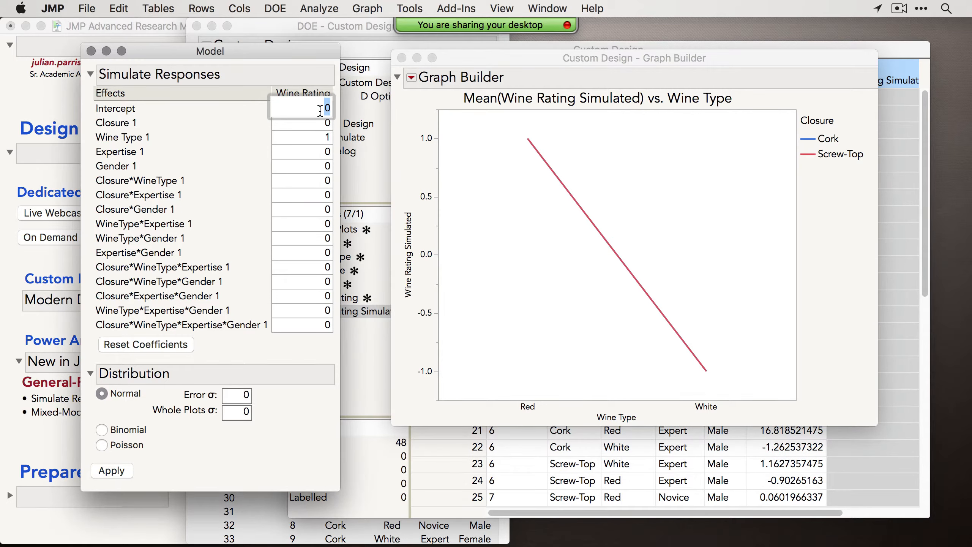
pyautogui.write('50')
pyautogui.click(110, 473)
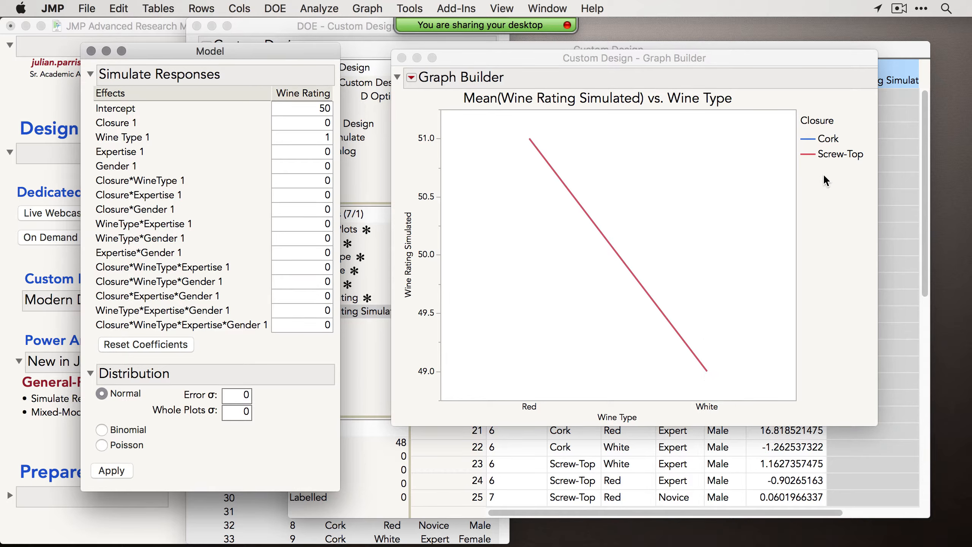
# Set the Closure 1 coefficient to 1 and apply it to the simulated responses.
pyautogui.click(320, 121)
pyautogui.write('1')
pyautogui.press('Return')
pyautogui.click(111, 471)
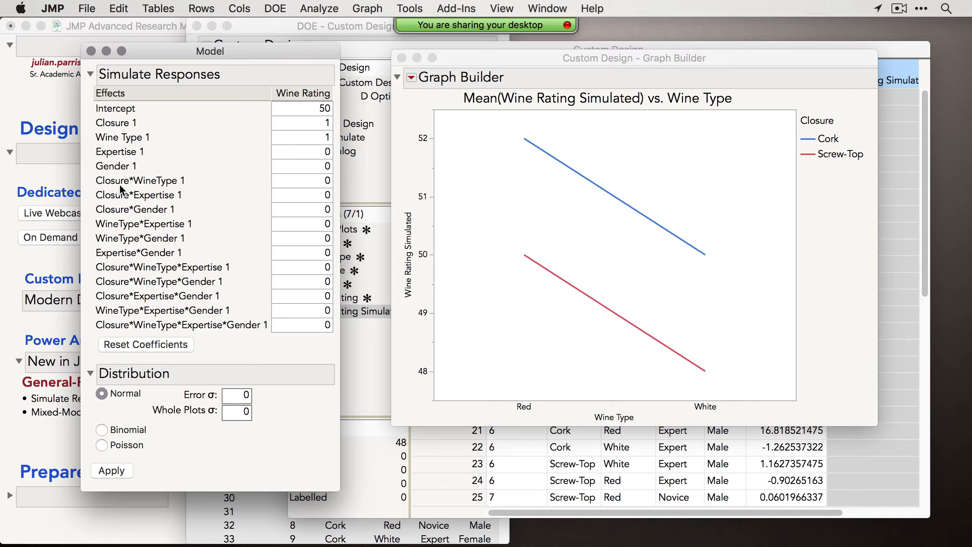
# Set the Closure*WineType 1 interaction coefficient to 1 and apply it to the simulated responses.
pyautogui.doubleClick(325, 180)
pyautogui.write('1')
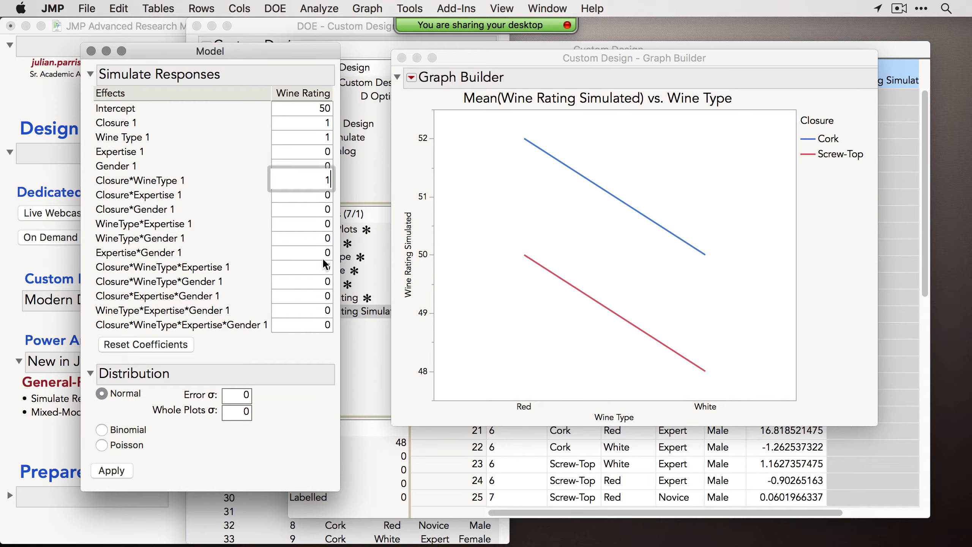
pyautogui.click(111, 470)
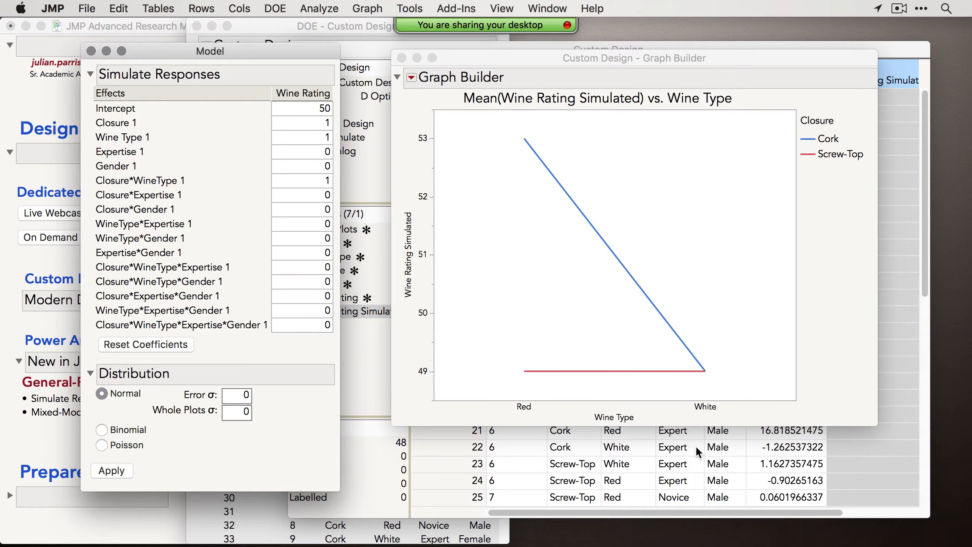
# Set the Error σ to 4 and the Whole Plots σ to 7, and apply them to the simulation.
pyautogui.doubleClick(244, 395)
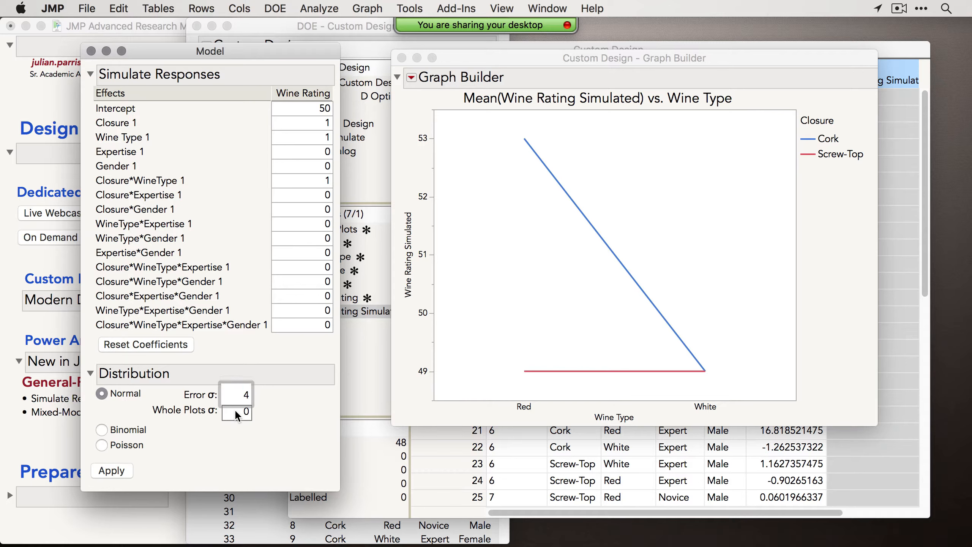
pyautogui.click(233, 409)
pyautogui.write('7')
pyautogui.press('Return')
pyautogui.click(110, 470)
# Regenerate the simulated wine ratings several times with the same settings to compare the random variation in the line graph.
pyautogui.click(109, 470)
pyautogui.click(109, 471)
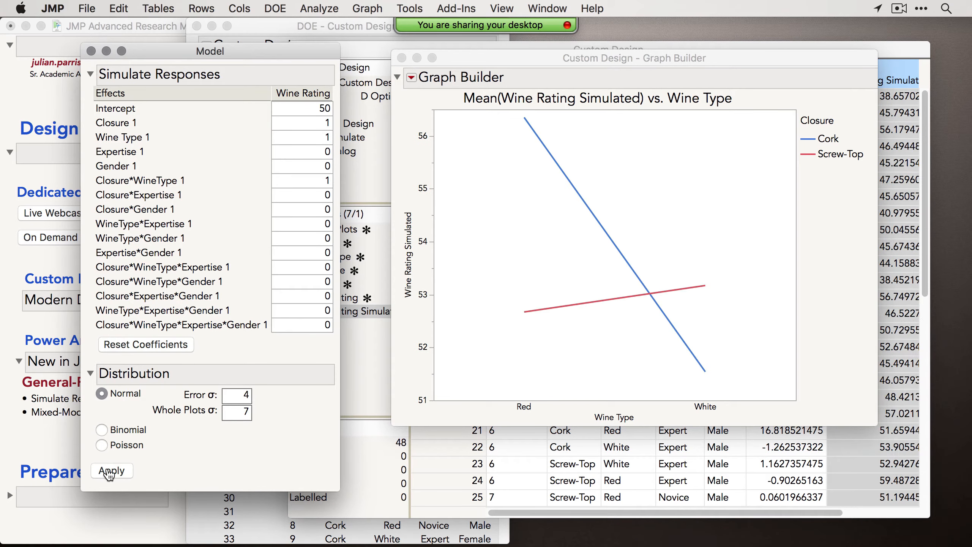
pyautogui.click(110, 471)
pyautogui.click(110, 471)
pyautogui.click(110, 471)
pyautogui.click(109, 471)
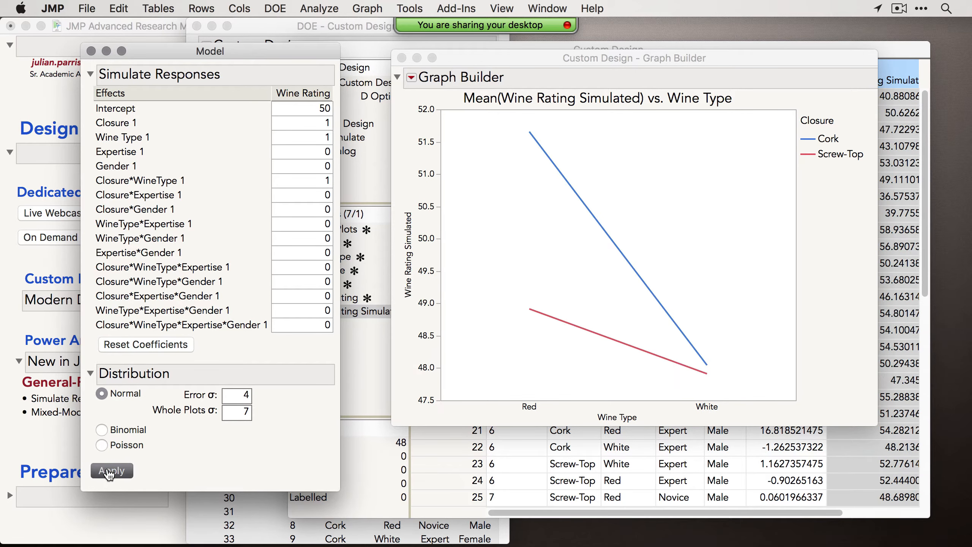
# Generate further random sets of simulated wine ratings with Error σ 4 and Whole Plots σ 7, watching how the Closure lines vary.
pyautogui.click(110, 471)
pyautogui.click(110, 471)
pyautogui.click(110, 471)
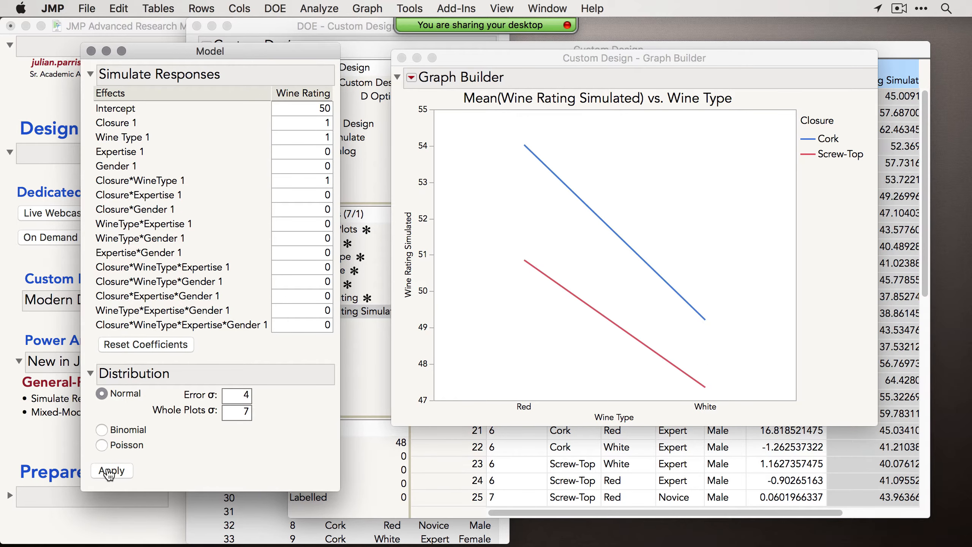
pyautogui.click(110, 471)
pyautogui.click(110, 471)
pyautogui.click(109, 471)
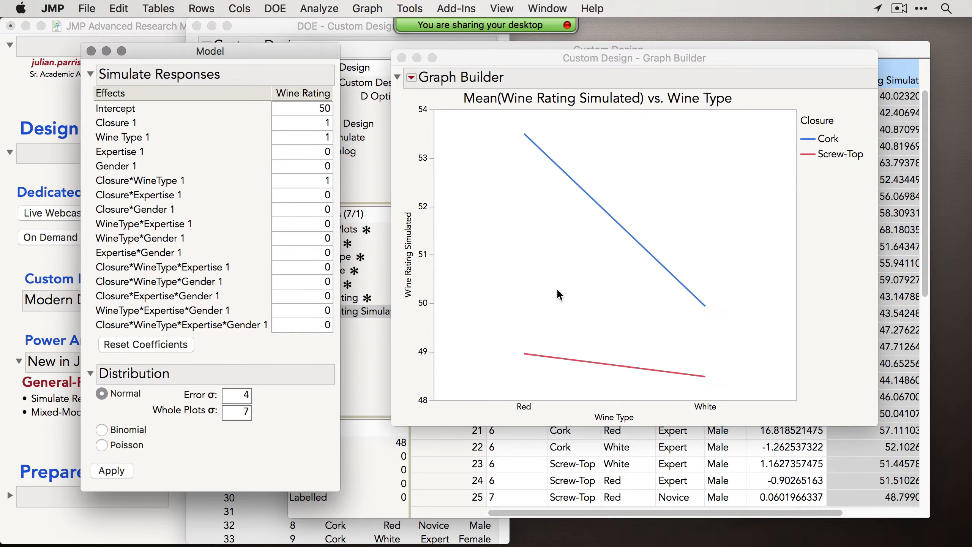
pyautogui.click(110, 470)
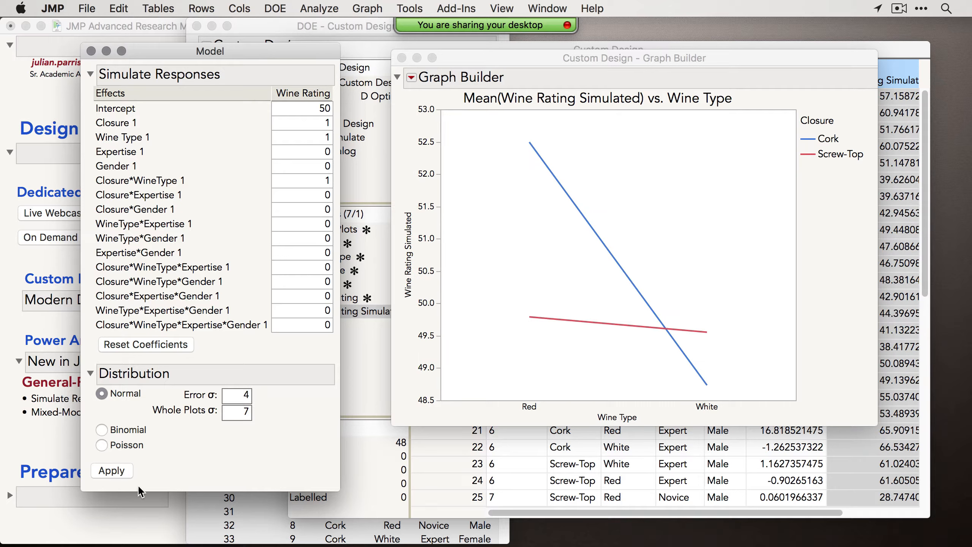
pyautogui.click(110, 477)
pyautogui.click(111, 476)
pyautogui.click(112, 476)
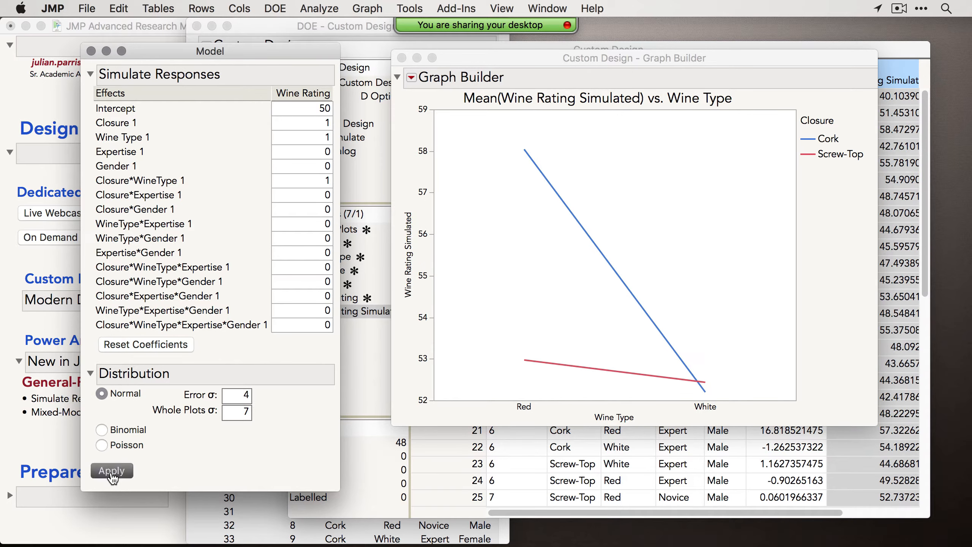
pyautogui.click(111, 476)
pyautogui.click(112, 470)
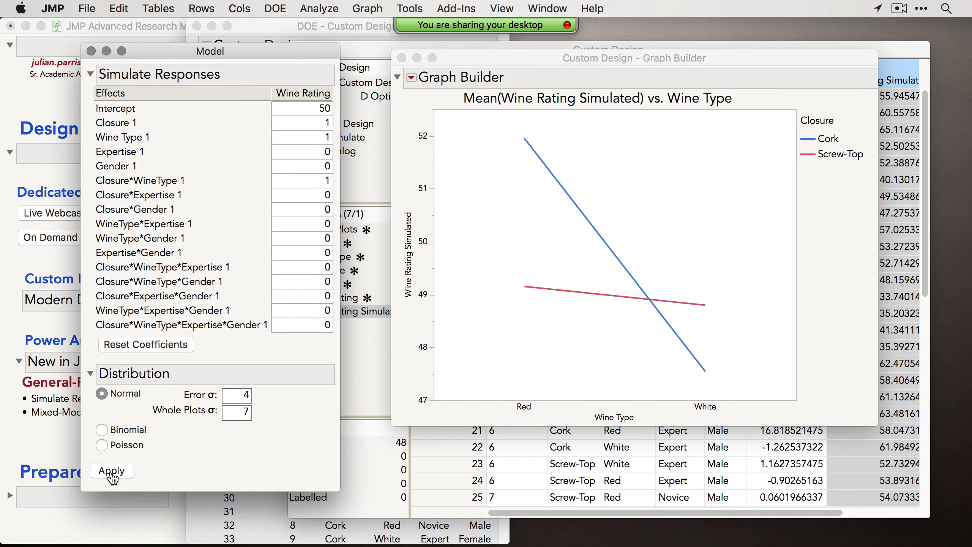
pyautogui.click(112, 471)
pyautogui.click(112, 470)
pyautogui.click(112, 471)
pyautogui.click(112, 471)
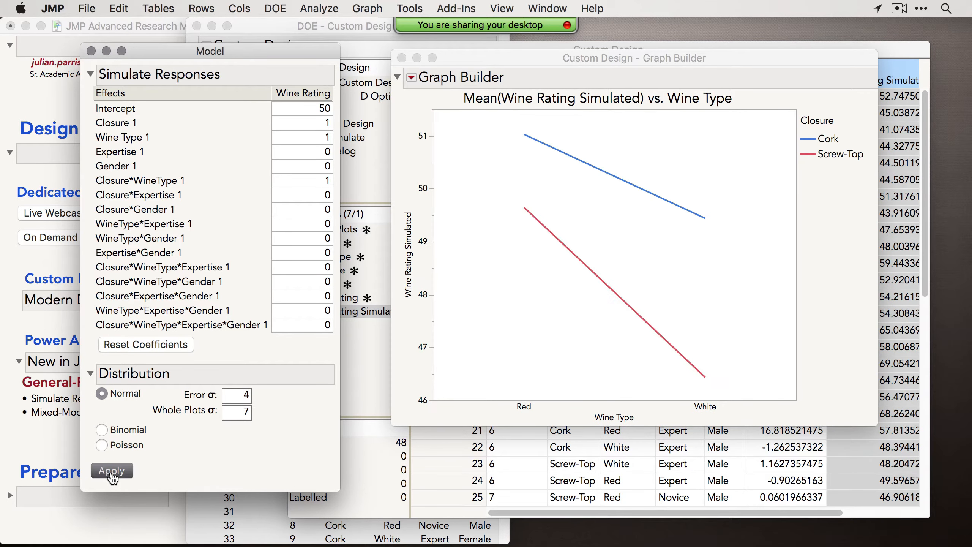
pyautogui.click(112, 470)
pyautogui.click(112, 470)
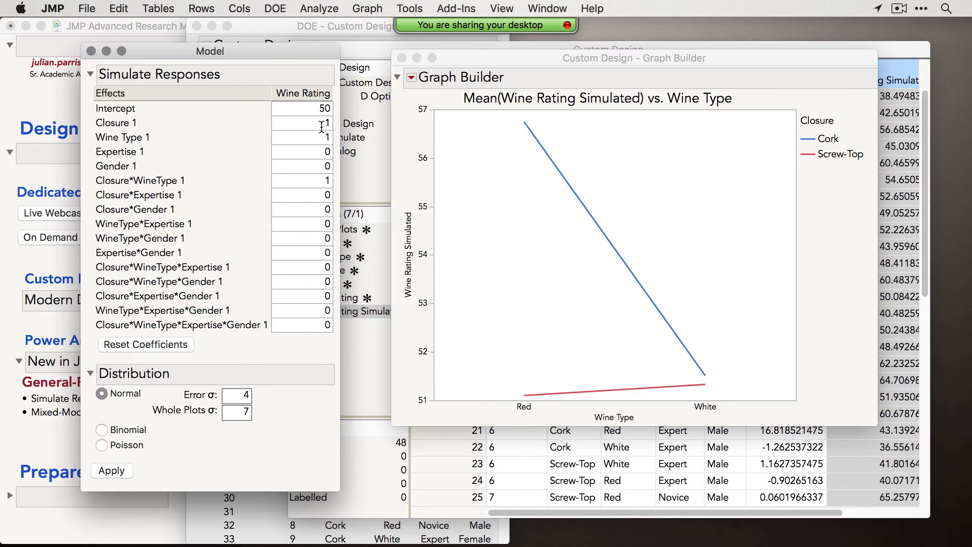
# Close the line graph and copy the Wine Rating Simulated values into the Wine Rating column of the design table.
pyautogui.click(401, 56)
pyautogui.moveTo(311, 51); pyautogui.dragTo(359, 26)
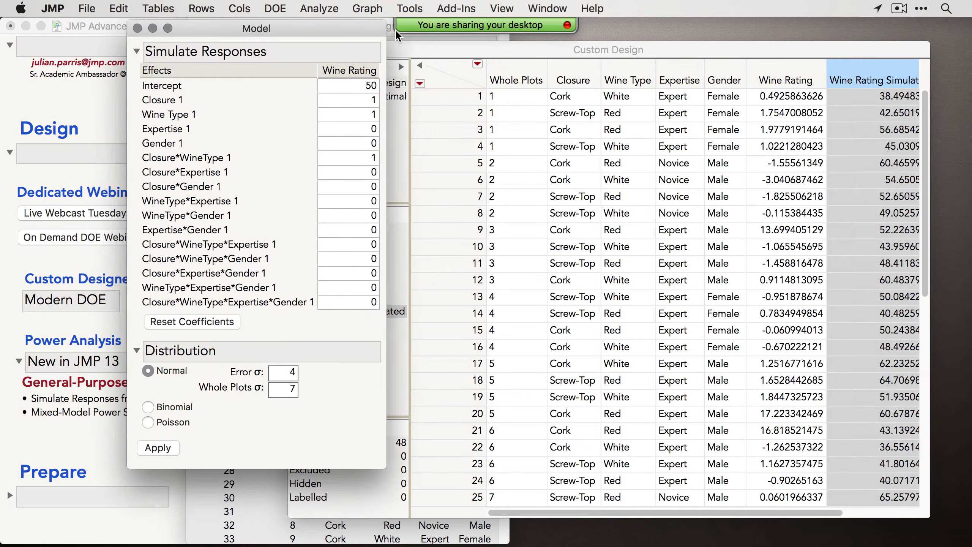
pyautogui.moveTo(444, 48); pyautogui.dragTo(425, 45)
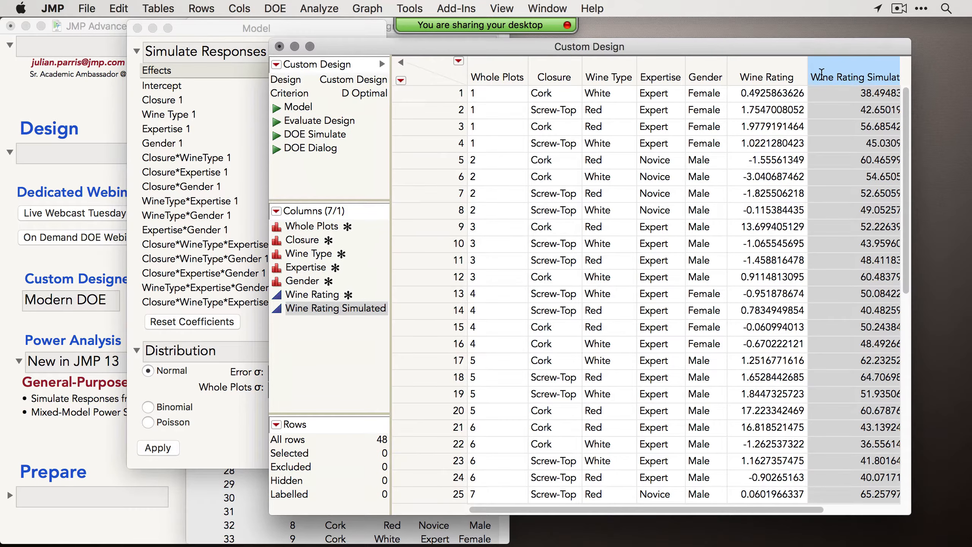
pyautogui.click(761, 73)
pyautogui.press('super+v')
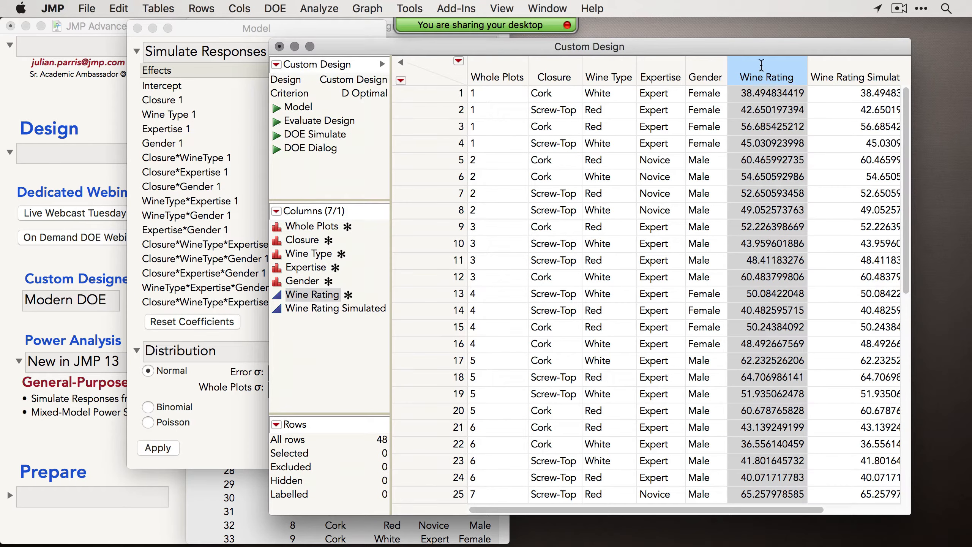
pyautogui.moveTo(450, 41); pyautogui.dragTo(457, 36)
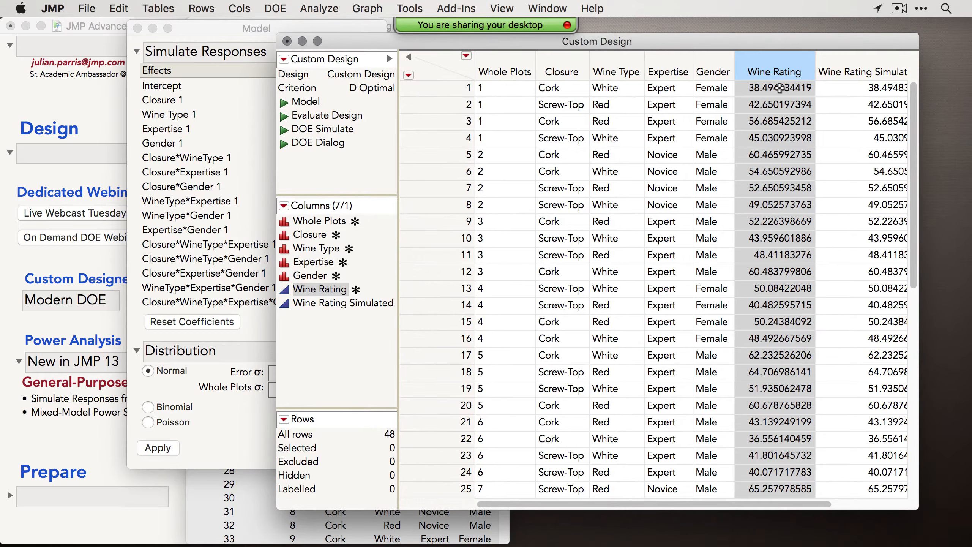
# Launch the Repeated Measures Full-Factorial Design (Mixed-Model) add-in on the design table and assign Wine Rating as the response.
pyautogui.click(229, 411)
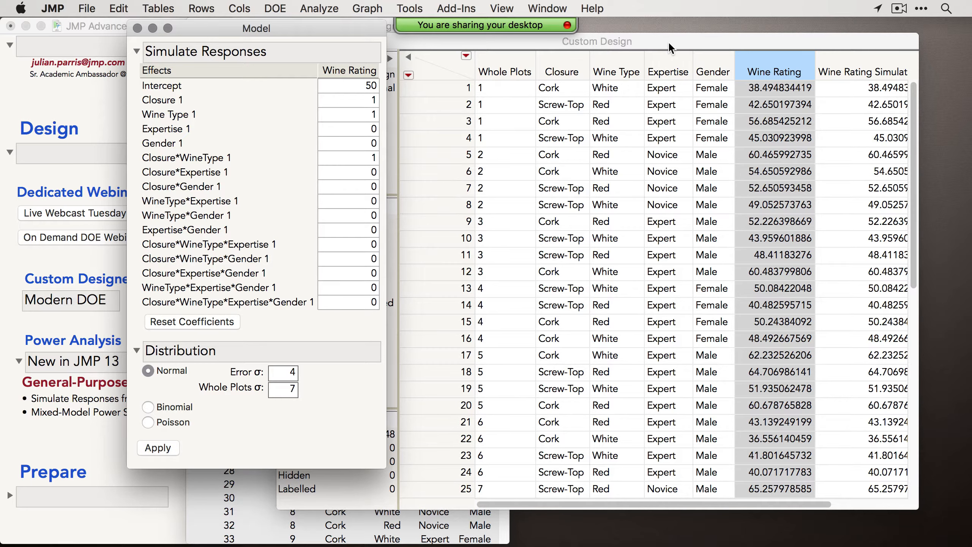
pyautogui.moveTo(668, 45); pyautogui.dragTo(630, 47)
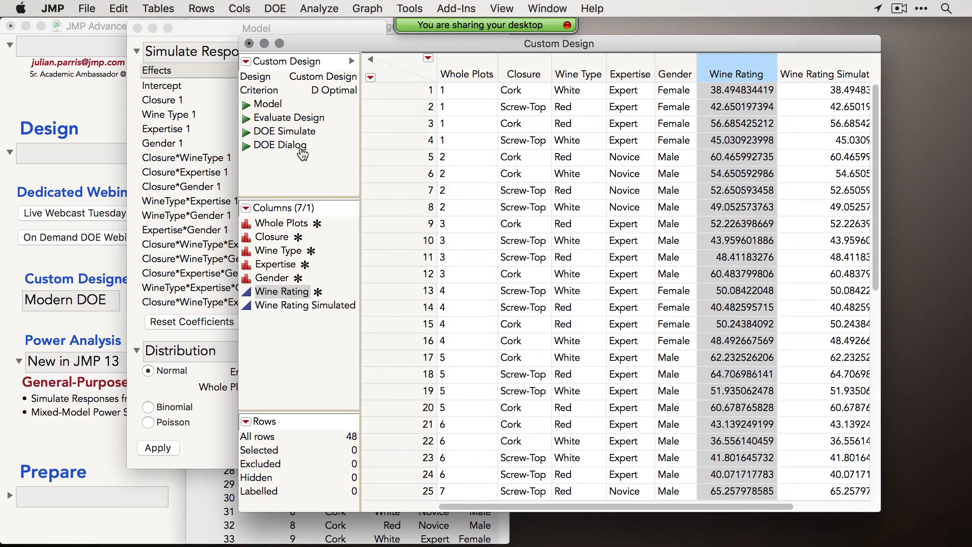
pyautogui.click(457, 9)
pyautogui.moveTo(475, 30)
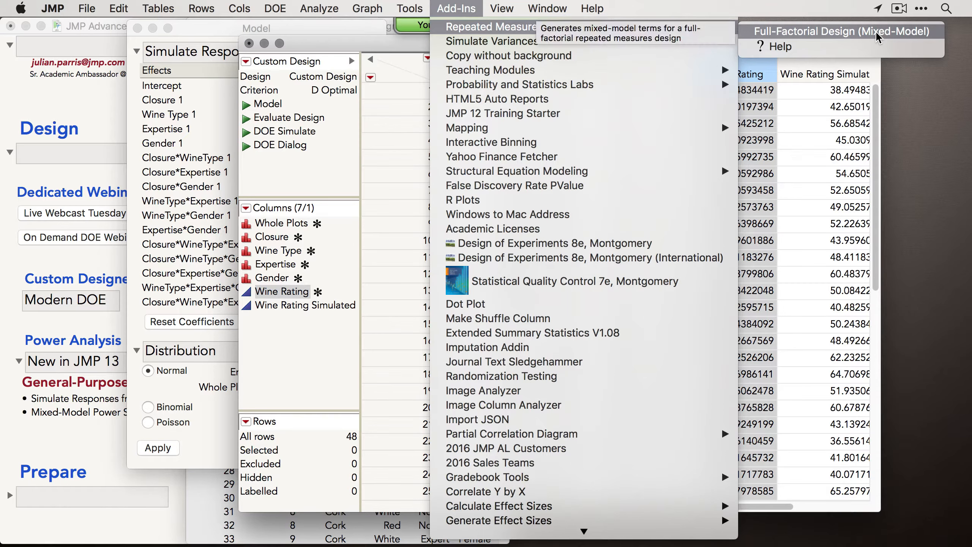
pyautogui.click(877, 36)
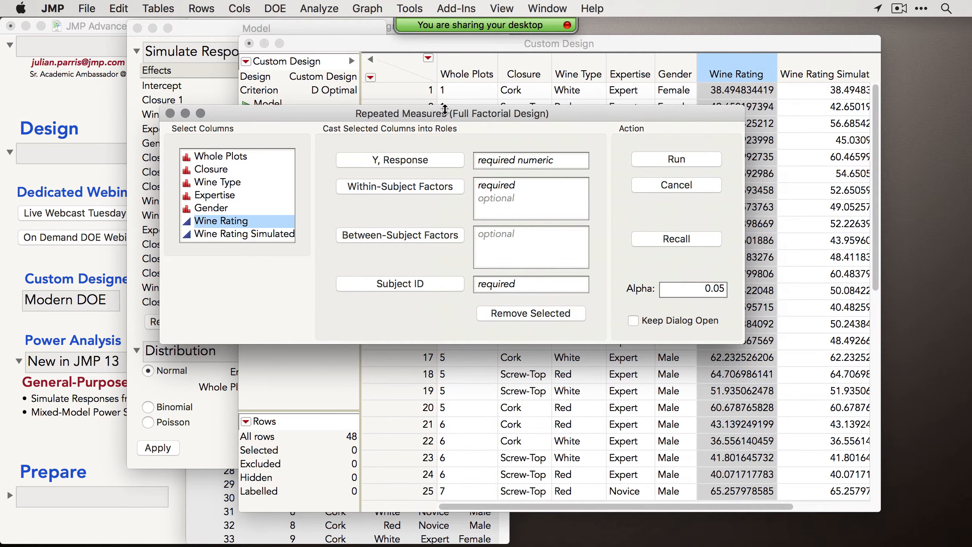
pyautogui.moveTo(444, 109); pyautogui.dragTo(467, 115)
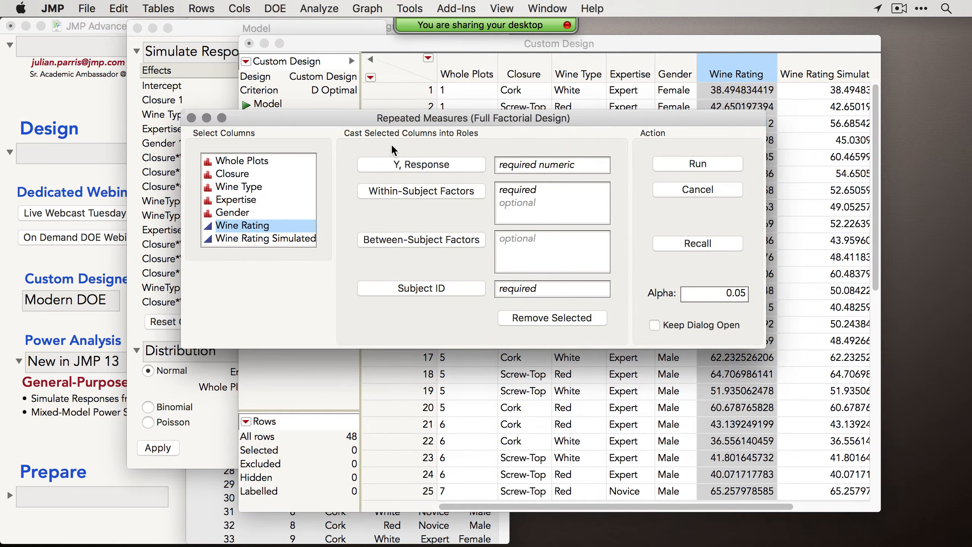
pyautogui.click(451, 166)
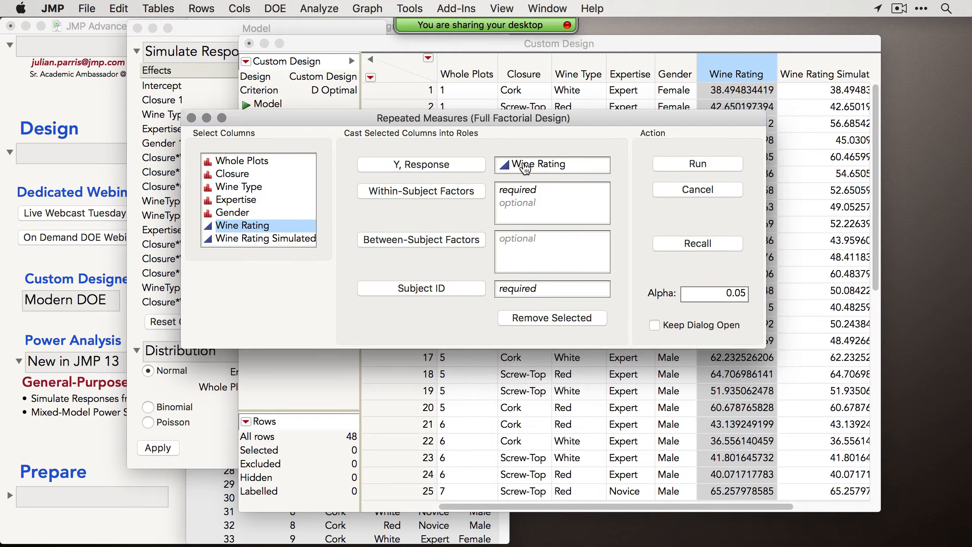
# Assign Closure and Wine Type as within-subject factors, and Expertise and Gender as between-subject factors.
pyautogui.moveTo(283, 176); pyautogui.dragTo(272, 189)
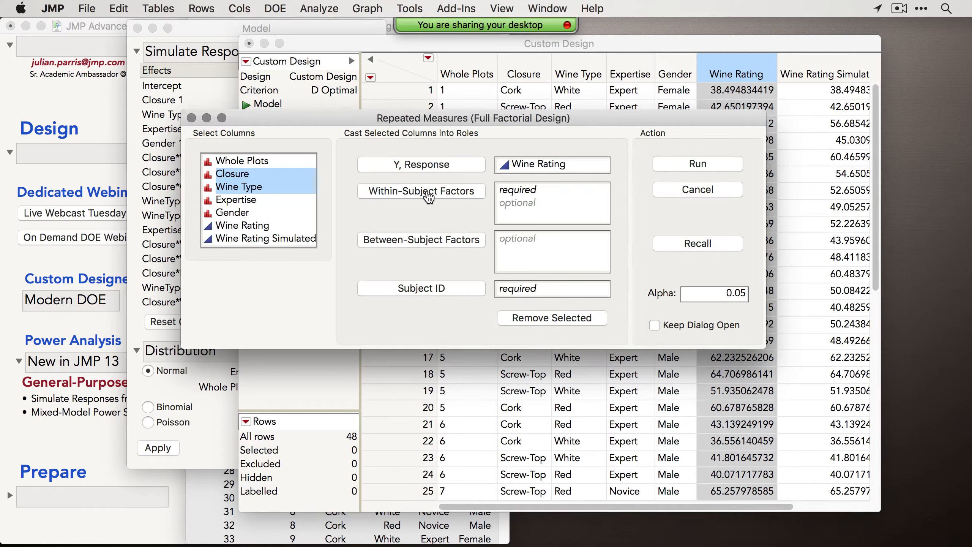
pyautogui.click(429, 197)
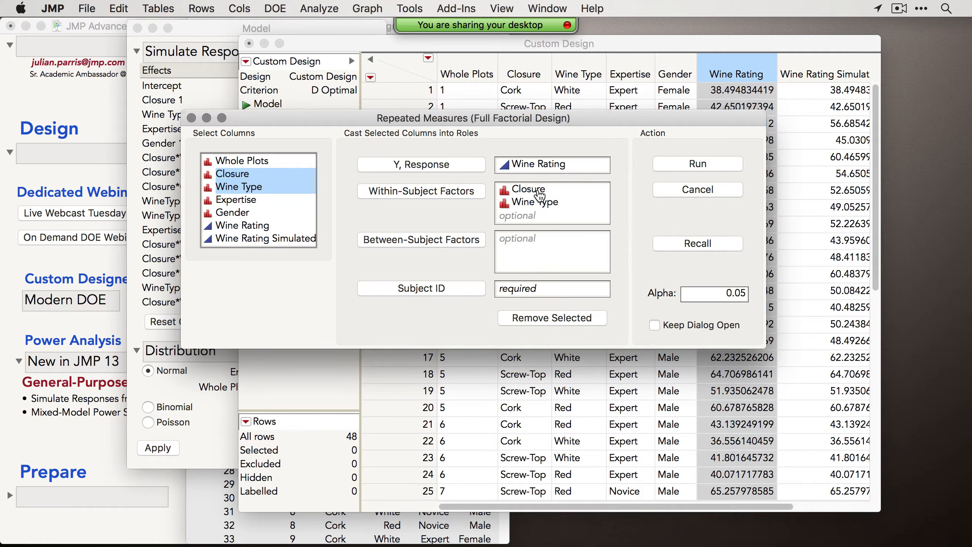
pyautogui.moveTo(274, 201); pyautogui.dragTo(275, 215)
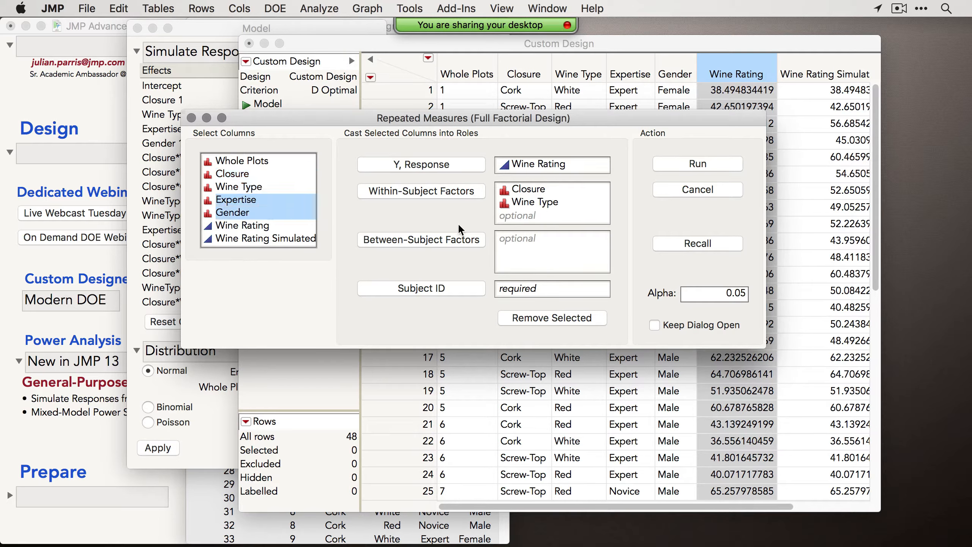
pyautogui.click(408, 247)
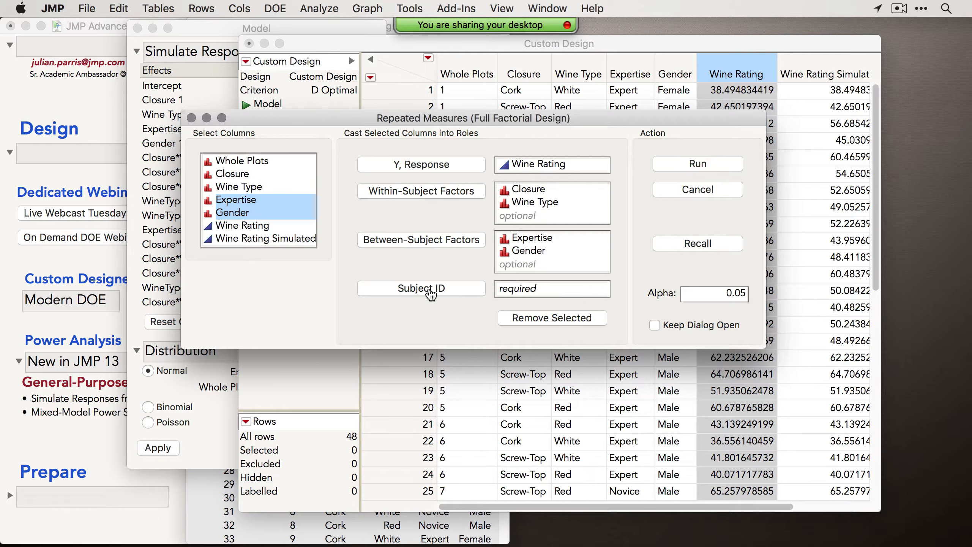
# Assign Whole Plots as the subject ID and run the repeated measures analysis.
pyautogui.click(270, 164)
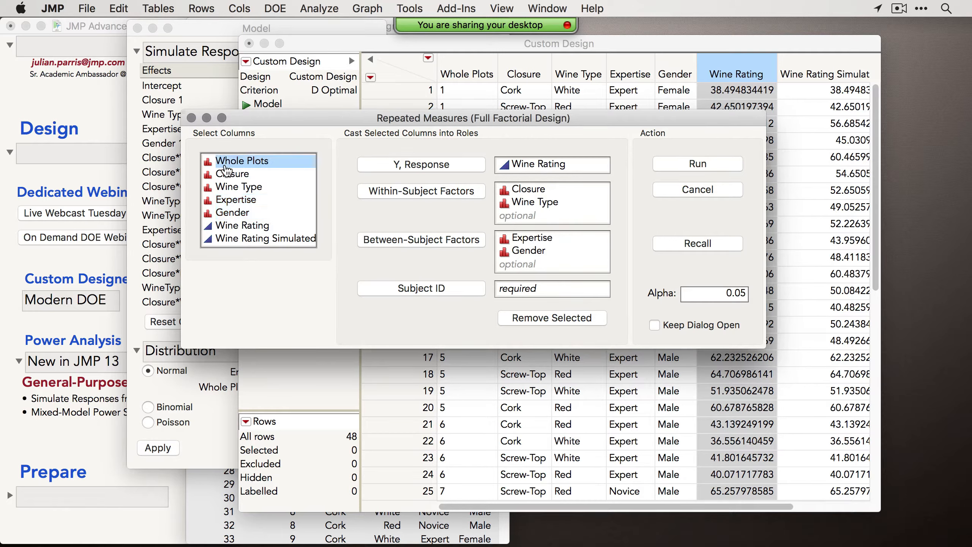
pyautogui.click(421, 288)
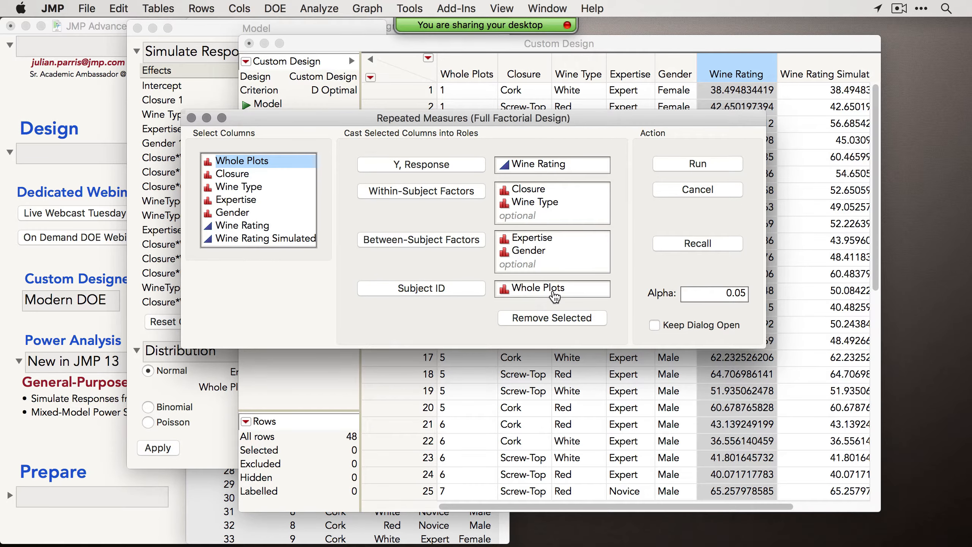
pyautogui.click(710, 165)
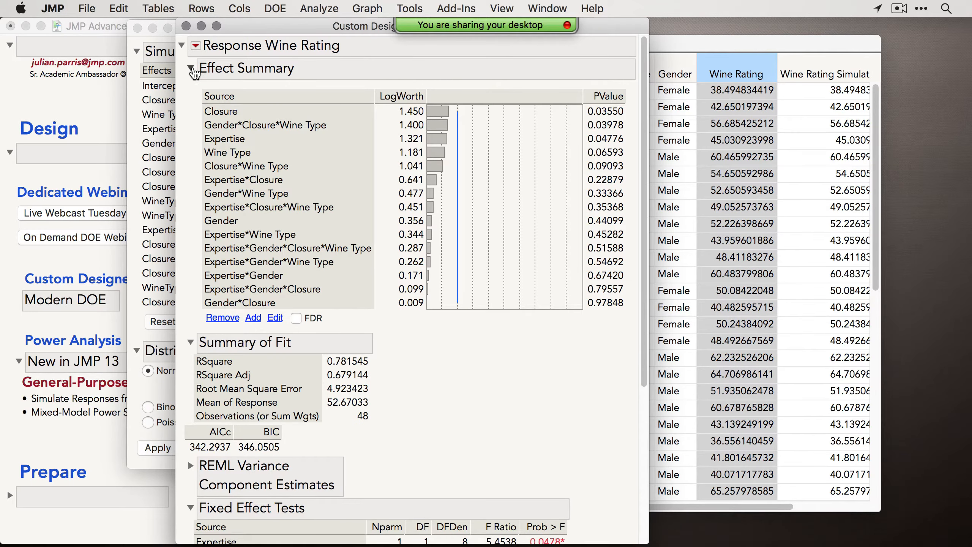
# Collapse the Effect Summary and compare the Fixed Effect Tests p-values with the coefficients in the response simulation settings.
pyautogui.click(191, 69)
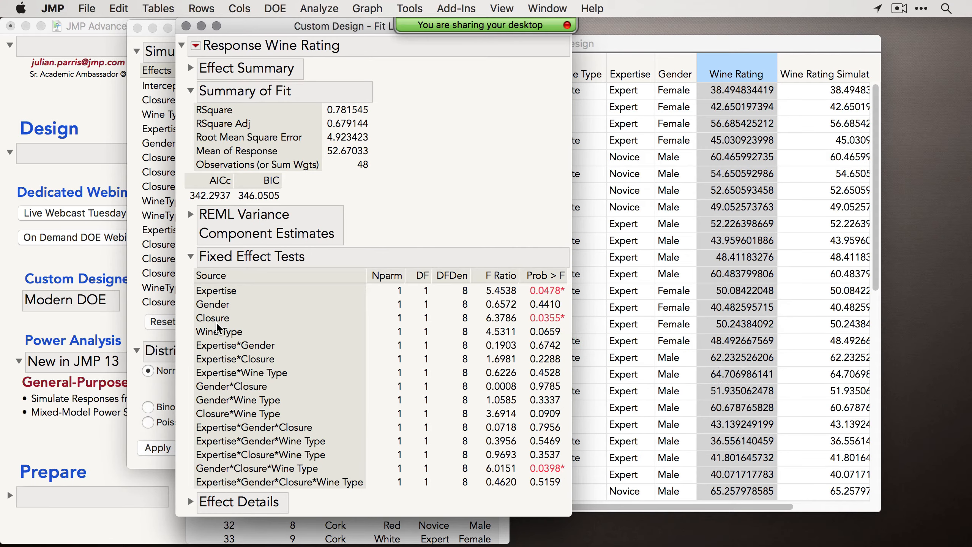
pyautogui.moveTo(322, 26); pyautogui.dragTo(346, 26)
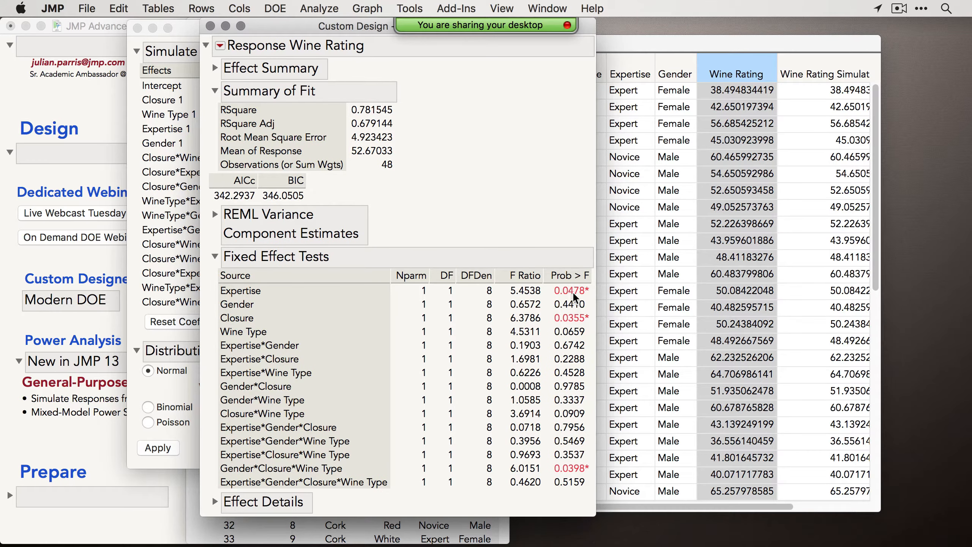
pyautogui.moveTo(184, 30); pyautogui.dragTo(93, 28)
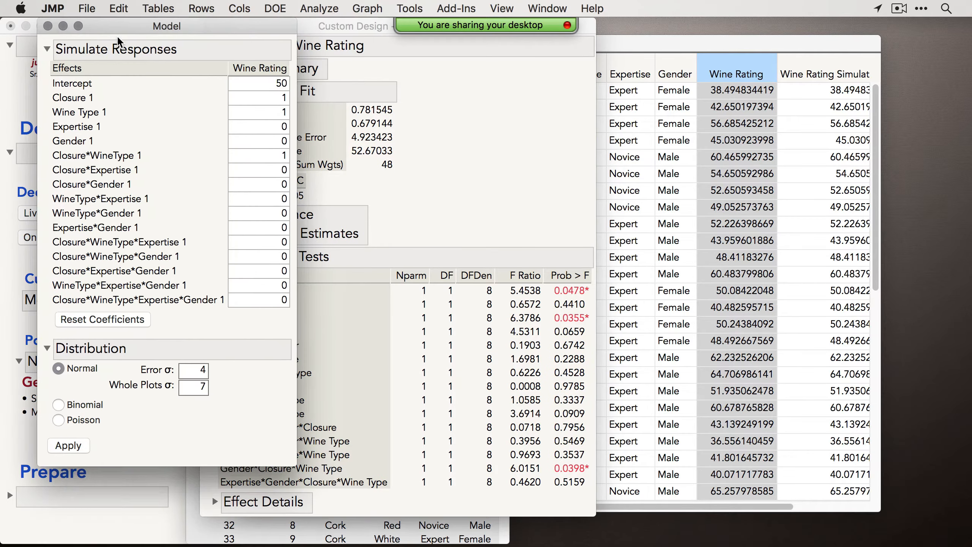
pyautogui.click(550, 203)
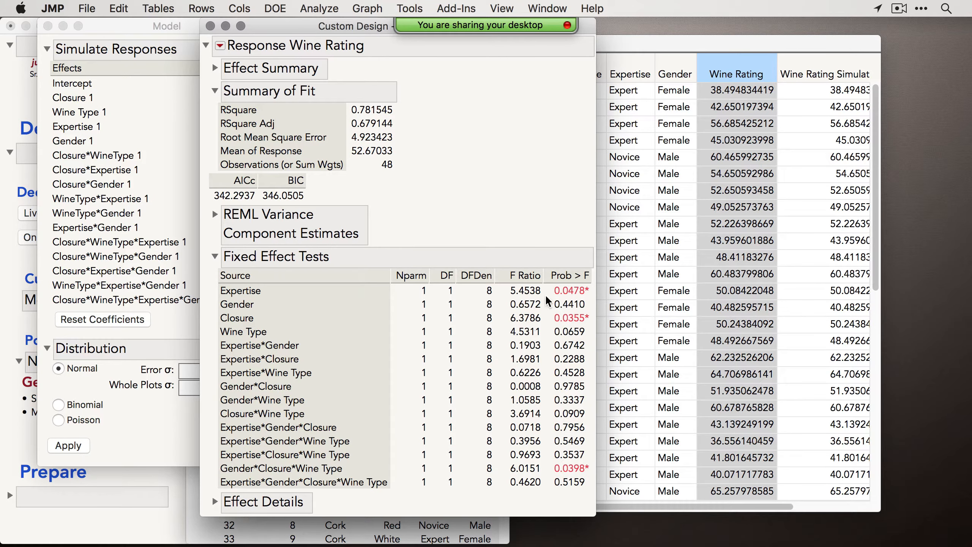
pyautogui.click(130, 129)
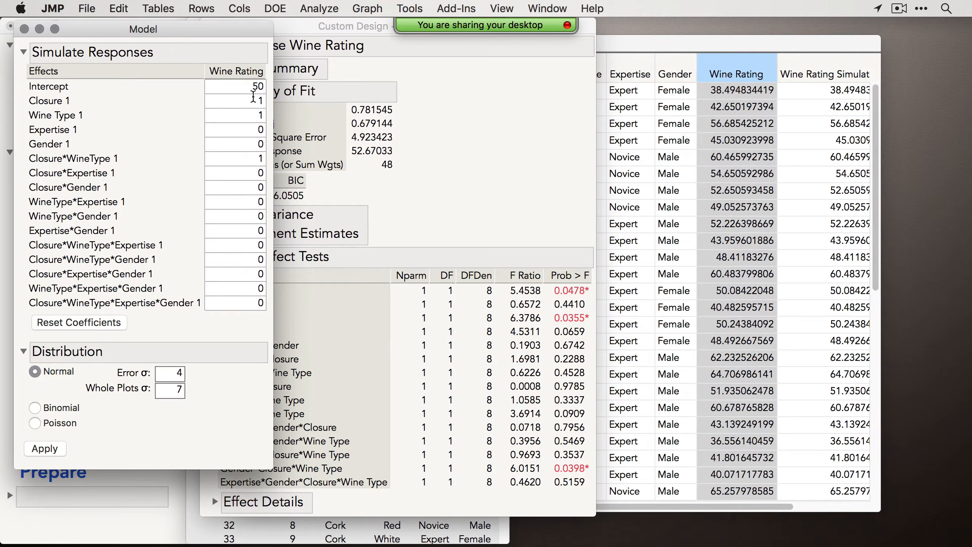
pyautogui.click(468, 178)
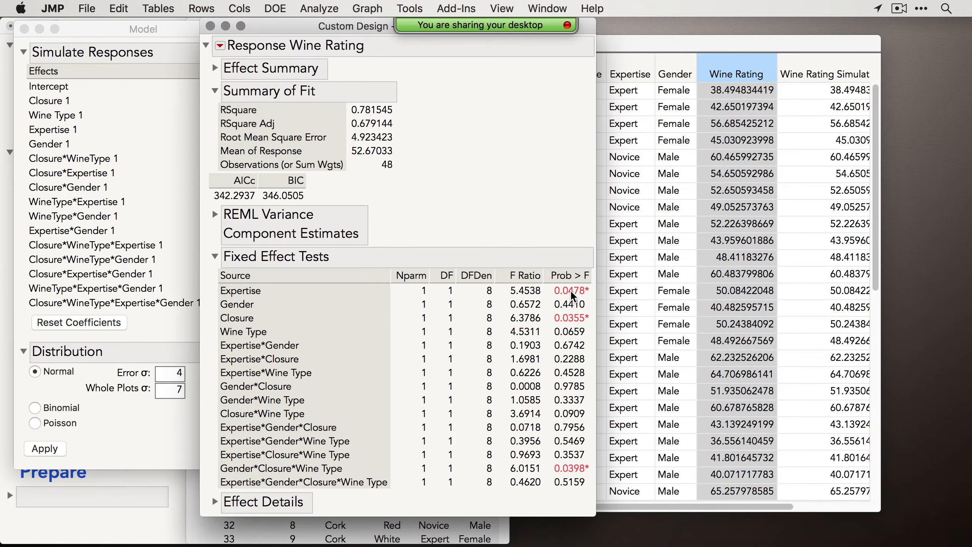
# Start a simulation of the Prob > F column in Fixed Effect Tests, switching out Wine Rating for Wine Rating Simulated.
pyautogui.rightClick(567, 301)
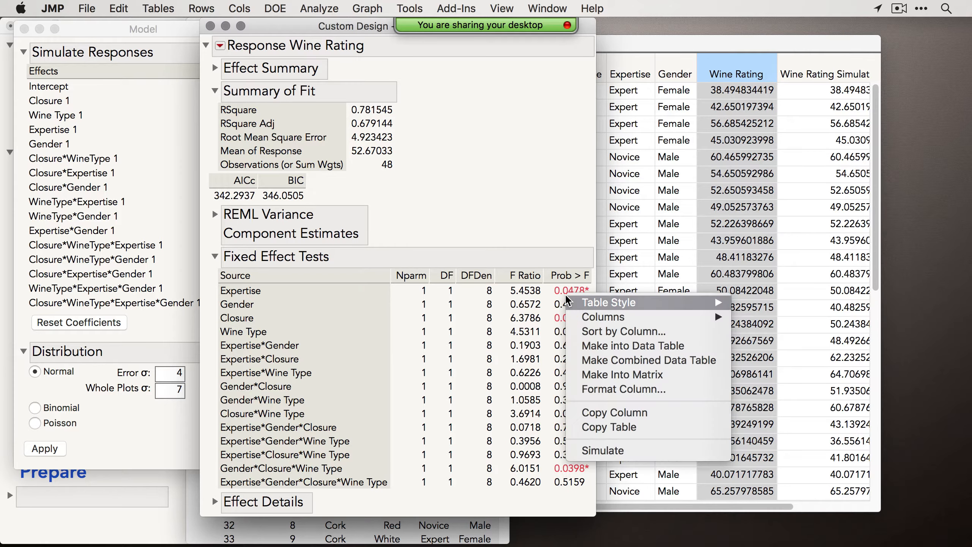
pyautogui.click(645, 452)
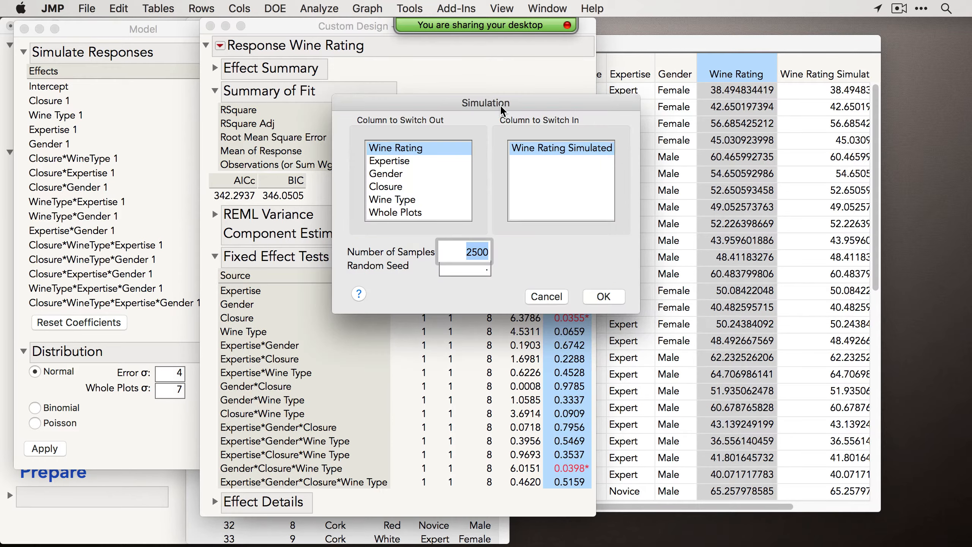
pyautogui.moveTo(504, 104); pyautogui.dragTo(535, 111)
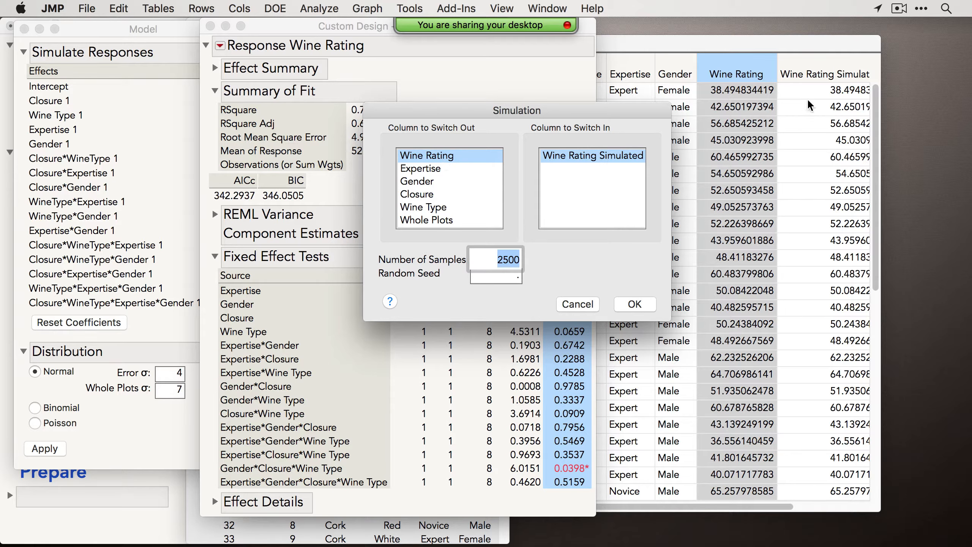
pyautogui.click(557, 158)
# Set the number of simulation samples to 100 and run the simulation to produce the table of p-values.
pyautogui.doubleClick(520, 260)
pyautogui.click(537, 260)
pyautogui.doubleClick(489, 261)
pyautogui.write('1')
pyautogui.click(585, 271)
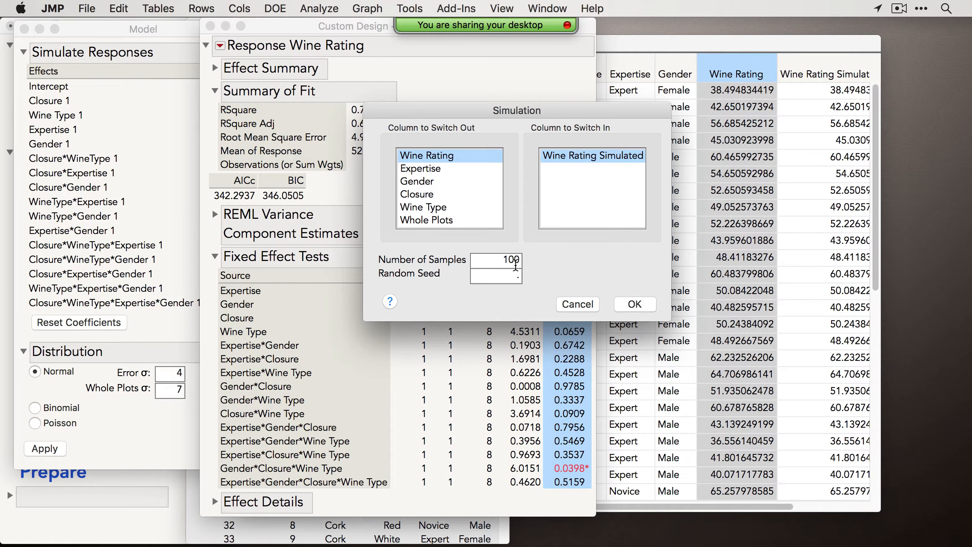
pyautogui.click(636, 307)
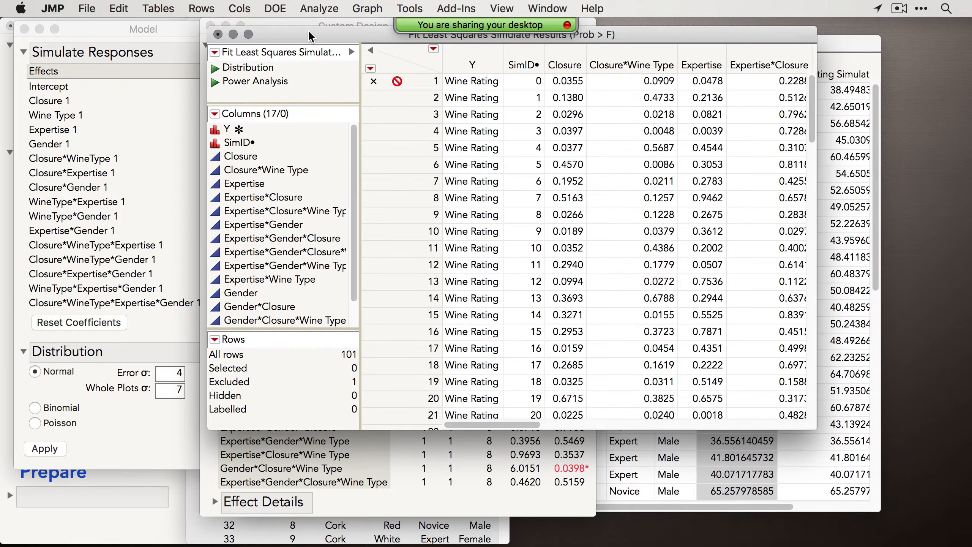
# Widen and reposition the simulated p-value results table, and select its first row, the excluded original analysis.
pyautogui.moveTo(309, 32); pyautogui.dragTo(245, 50)
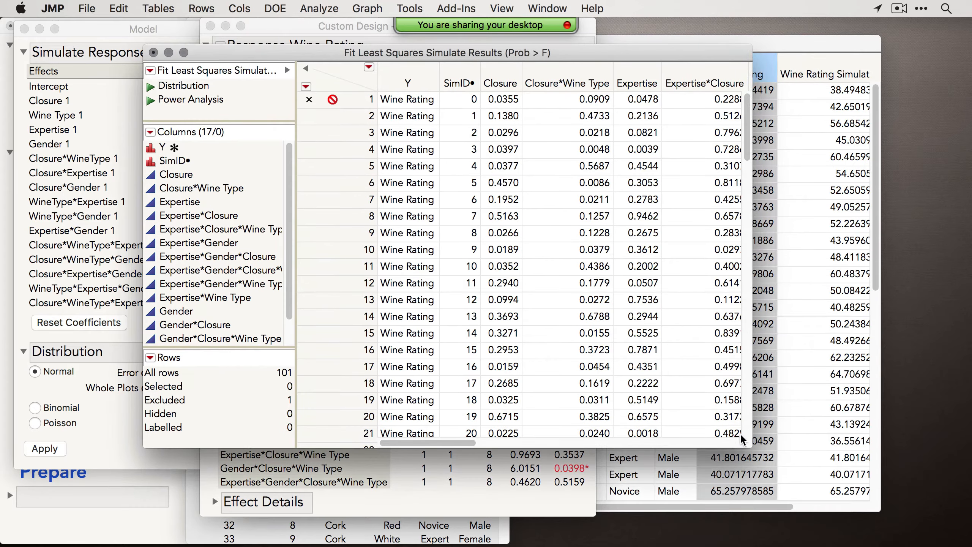
pyautogui.moveTo(742, 440); pyautogui.dragTo(922, 458)
pyautogui.click(370, 102)
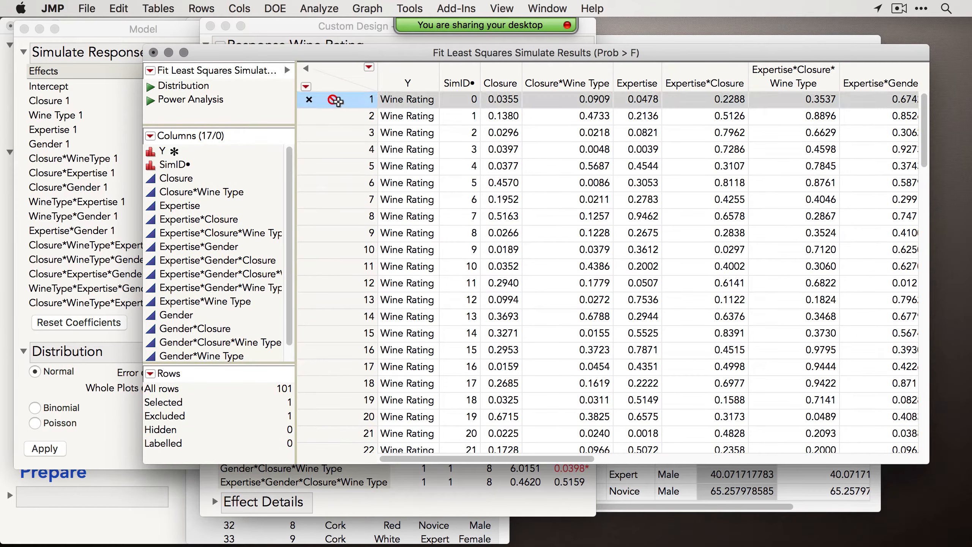
pyautogui.moveTo(426, 52); pyautogui.dragTo(388, 58)
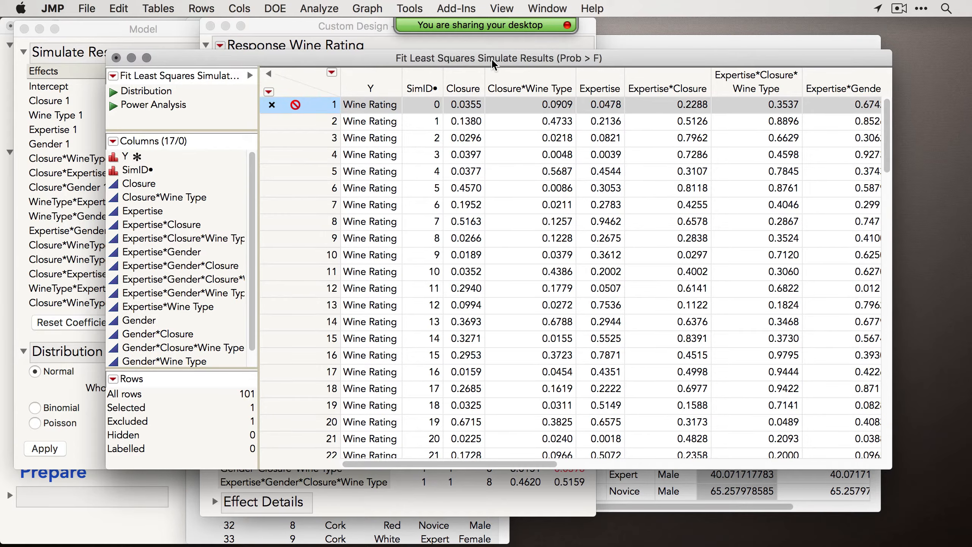
pyautogui.moveTo(491, 58); pyautogui.dragTo(529, 100)
# Compare the simulated p-value table with the Fixed Effect Tests report and the coefficients in the response simulation settings.
pyautogui.click(355, 27)
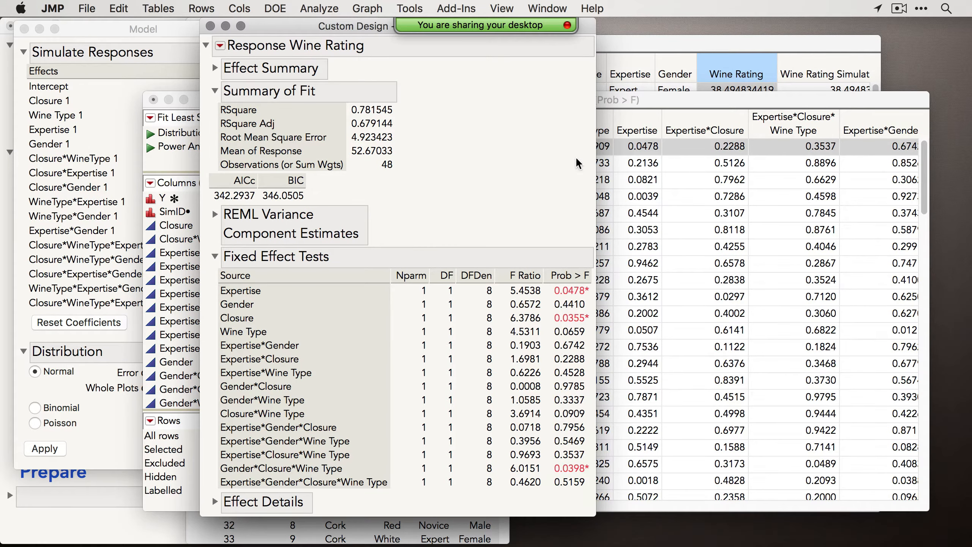
pyautogui.moveTo(633, 93); pyautogui.dragTo(604, 90)
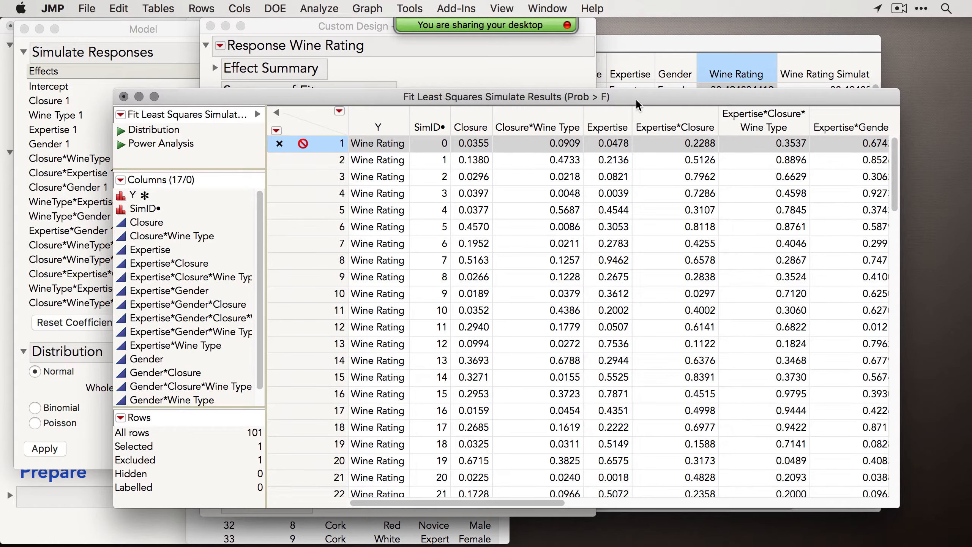
pyautogui.moveTo(626, 102); pyautogui.dragTo(625, 102)
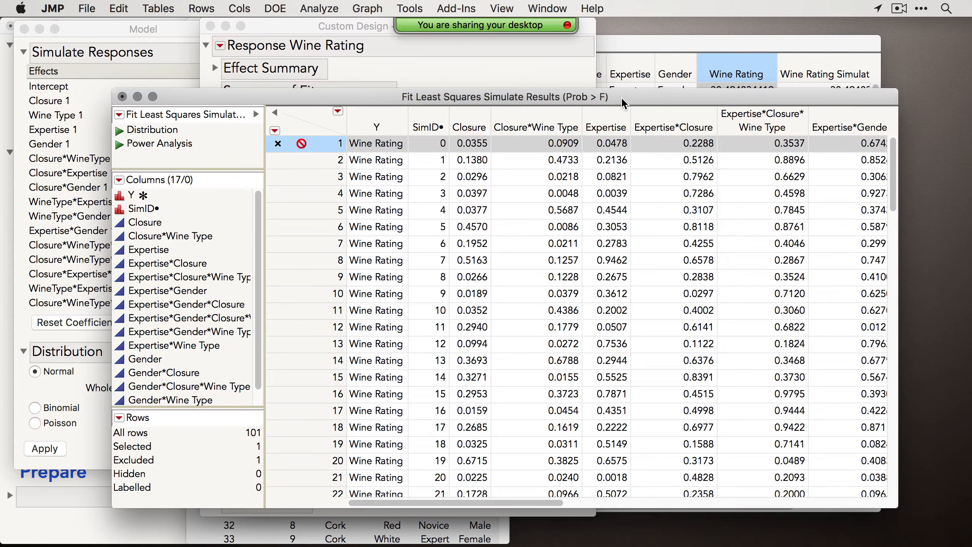
pyautogui.click(181, 23)
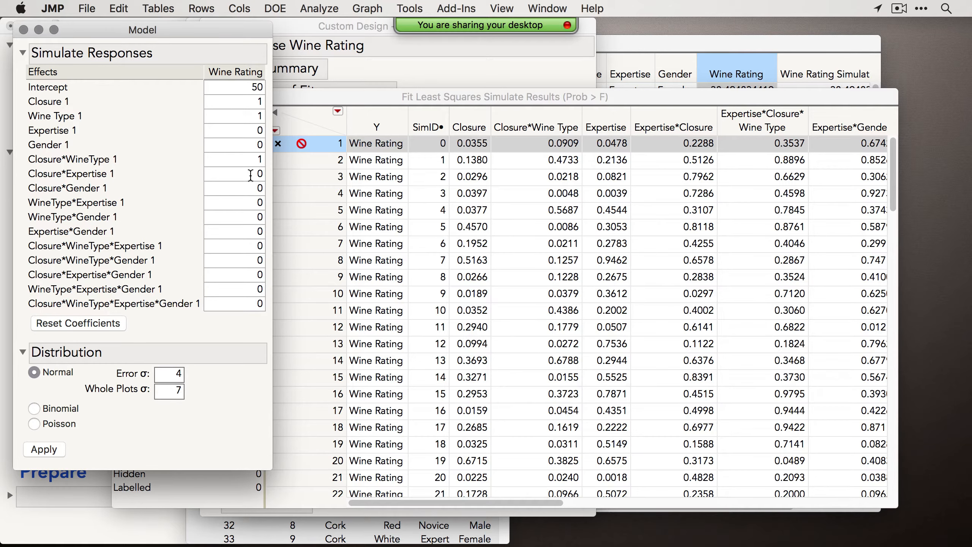
pyautogui.click(446, 93)
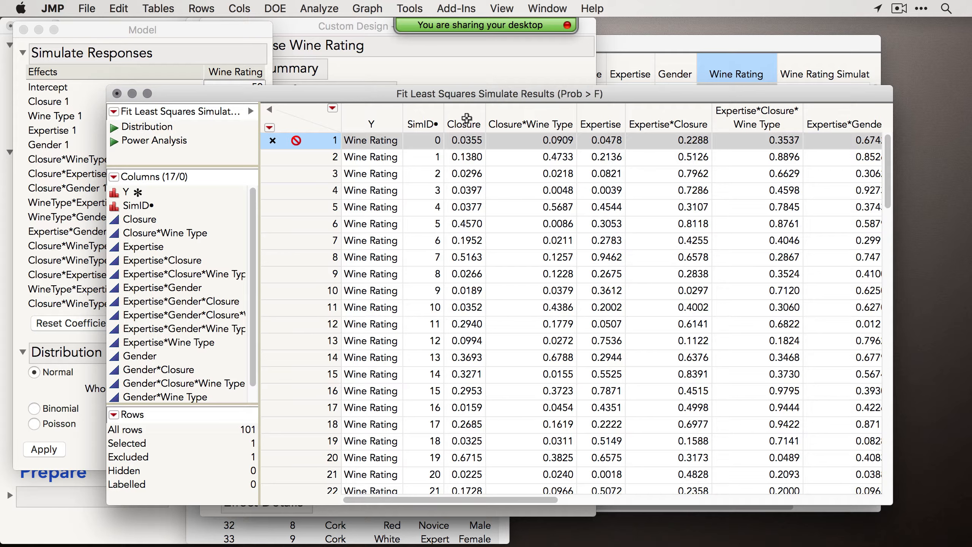
# Run the Power Analysis script of the simulation results table and arrange its report beside the response simulation settings.
pyautogui.click(114, 144)
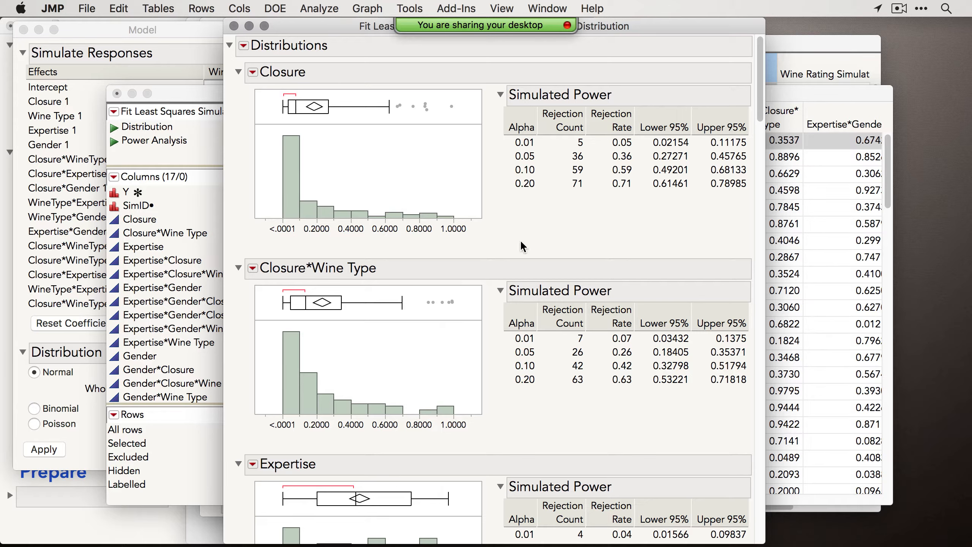
pyautogui.moveTo(315, 23); pyautogui.dragTo(359, 24)
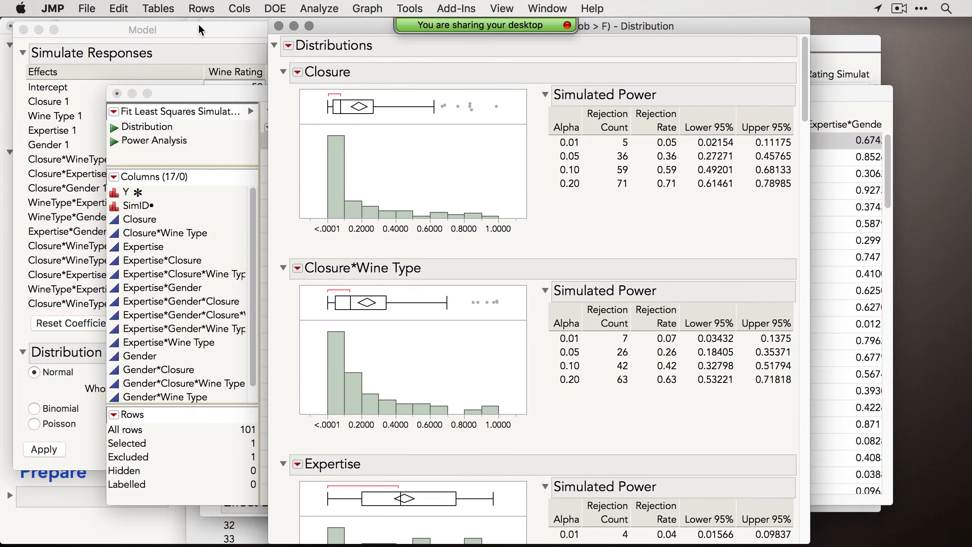
pyautogui.moveTo(199, 24); pyautogui.dragTo(195, 18)
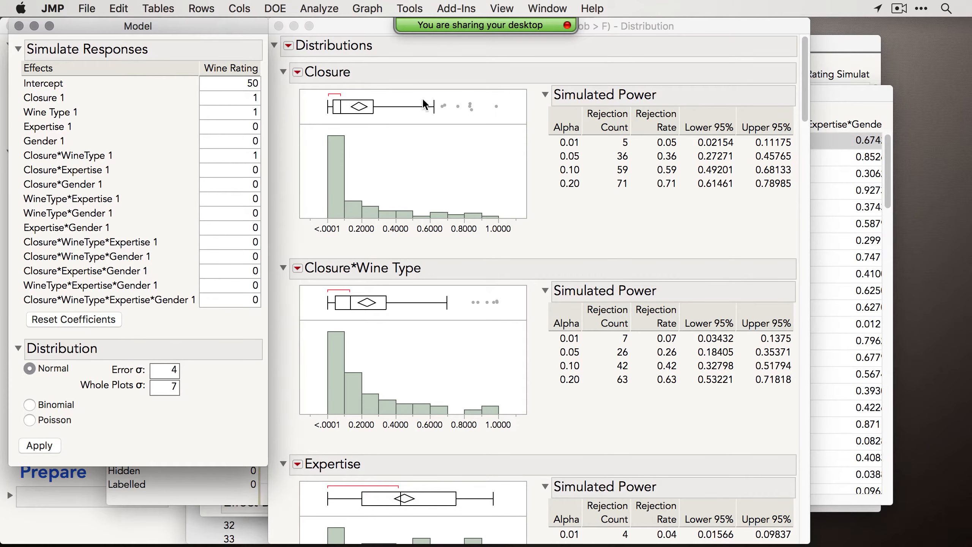
# Examine the Simulated Power rejection rates for Closure, Closure*Wine Type, Expertise and the Expertise interactions against the specified coefficients.
pyautogui.moveTo(348, 22); pyautogui.dragTo(352, 22)
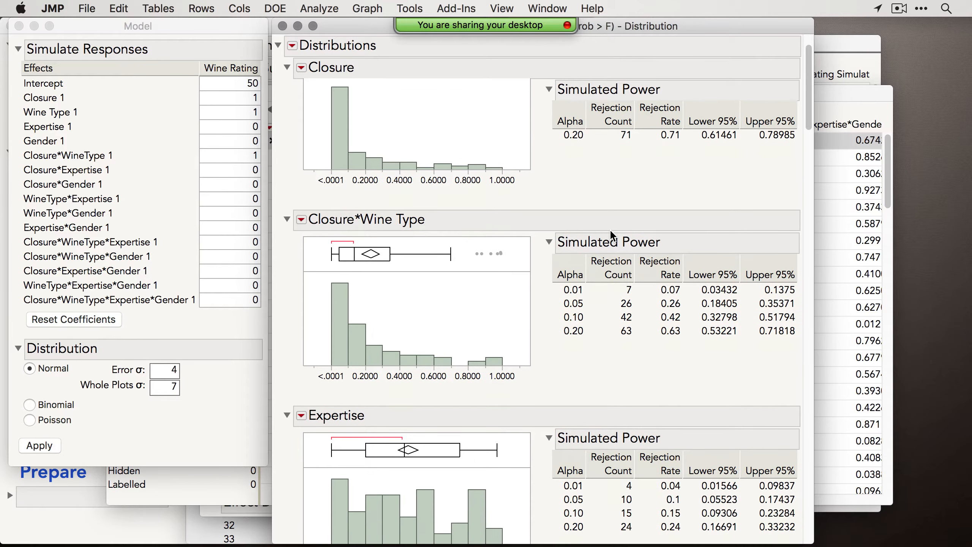
pyautogui.scroll(-5, 612, 236)
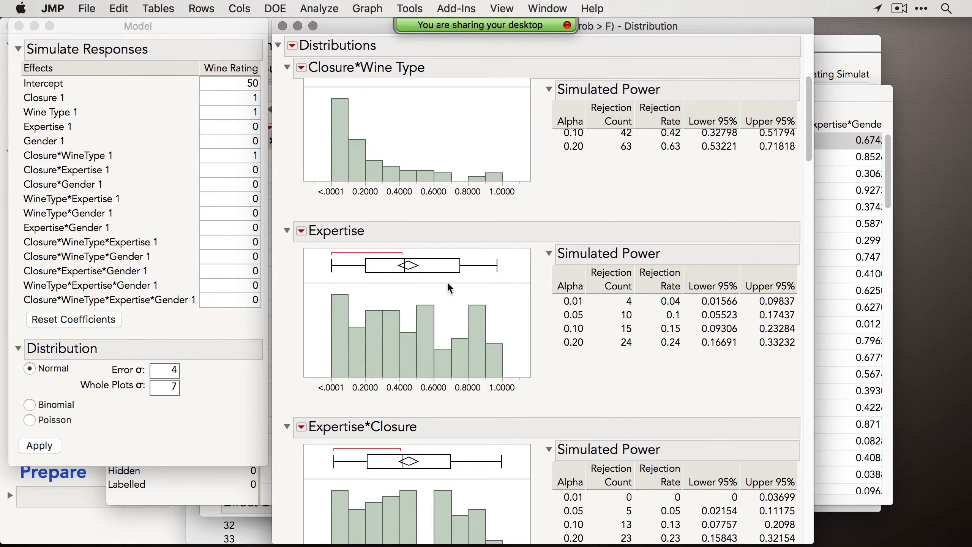
pyautogui.scroll(-5, 486, 339)
pyautogui.scroll(-8, 486, 339)
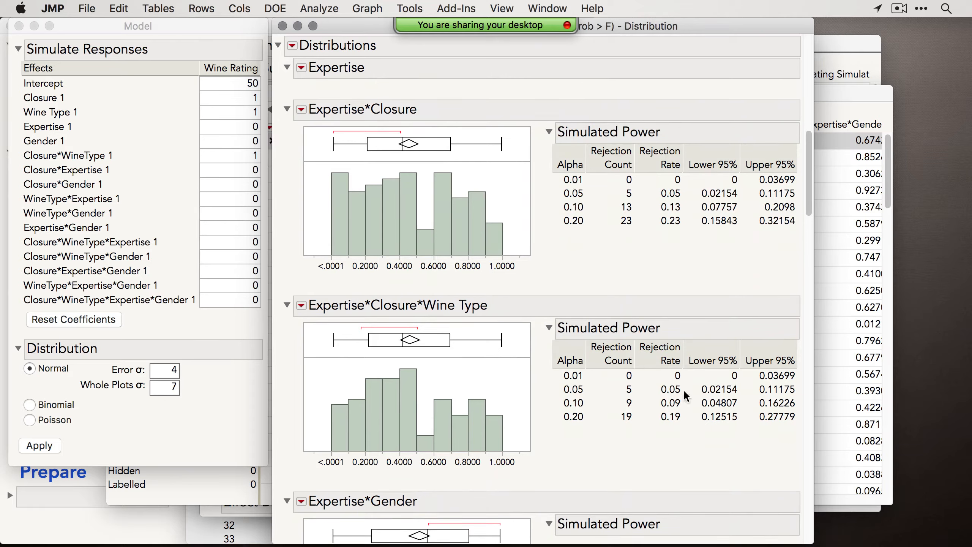
pyautogui.scroll(-5, 677, 391)
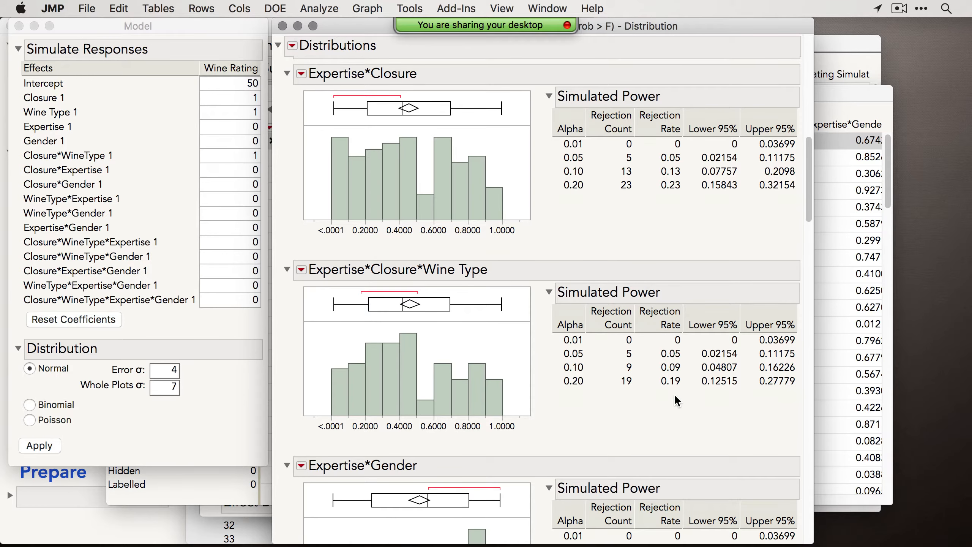
pyautogui.scroll(-3, 676, 396)
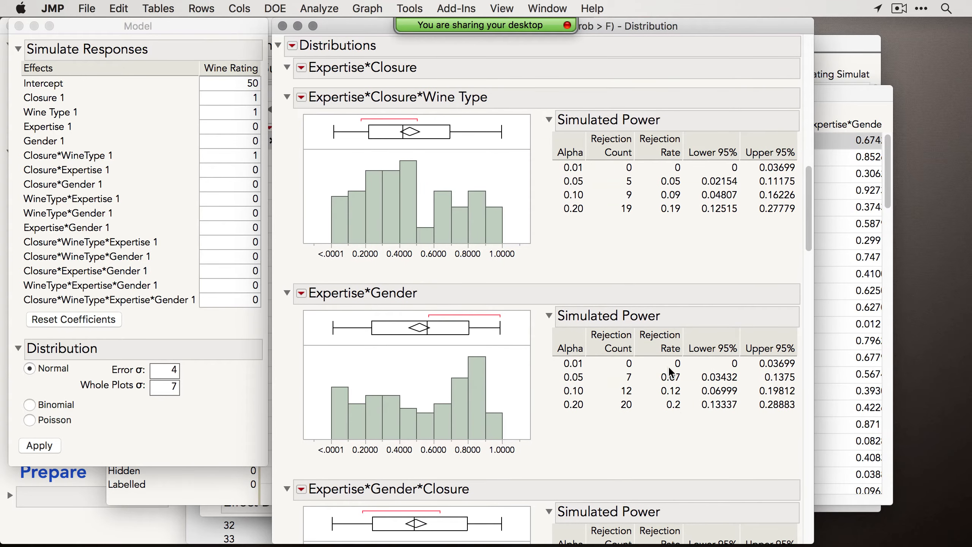
# Close the power report, response simulation settings, fitted model report and design window, and the p-value table without saving.
pyautogui.press('super+w')
pyautogui.press('super+w')
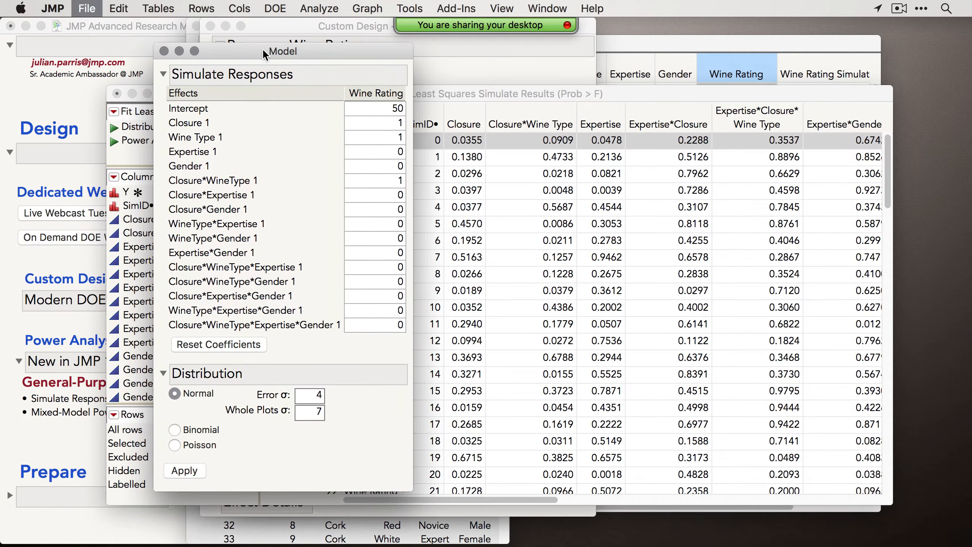
pyautogui.press('super+w')
pyautogui.click(445, 189)
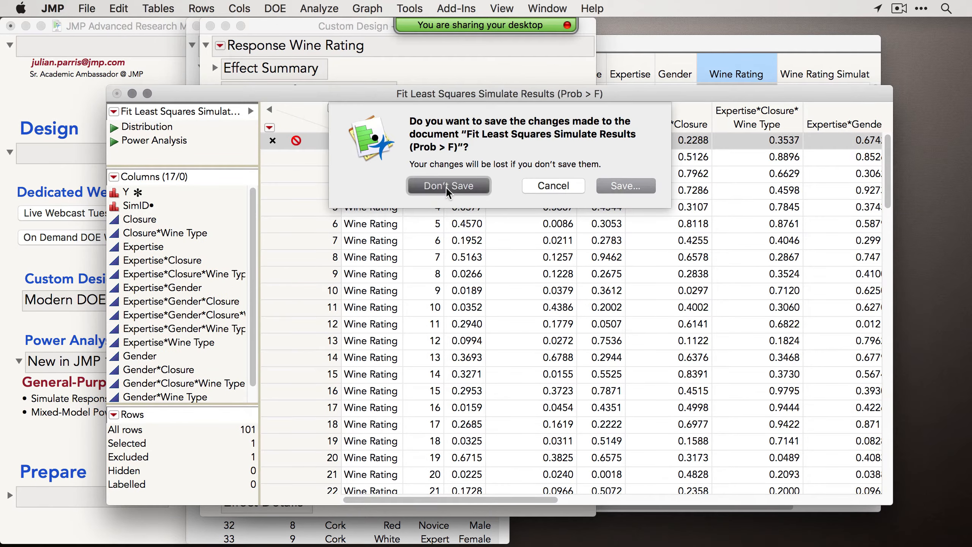
pyautogui.moveTo(333, 24); pyautogui.dragTo(354, 34)
pyautogui.press('super+w')
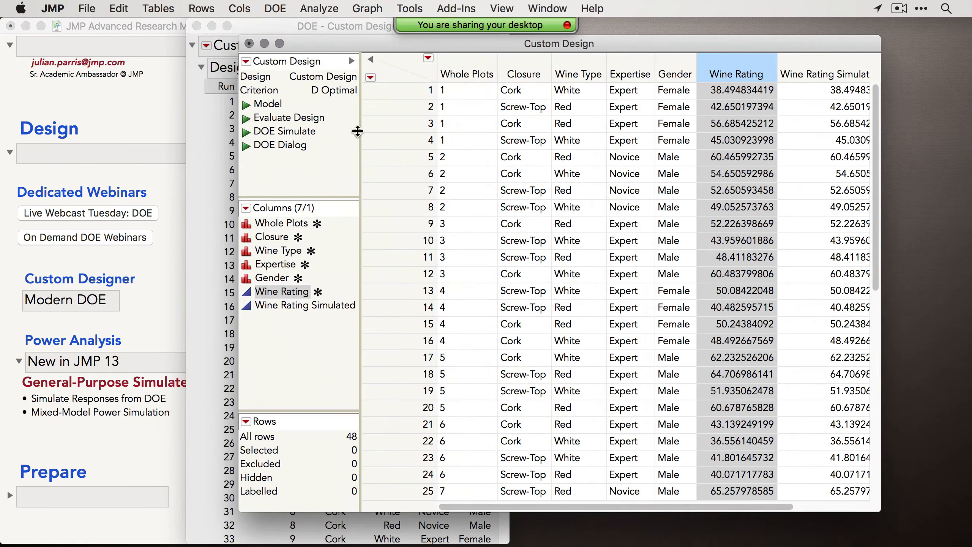
pyautogui.press('super+w')
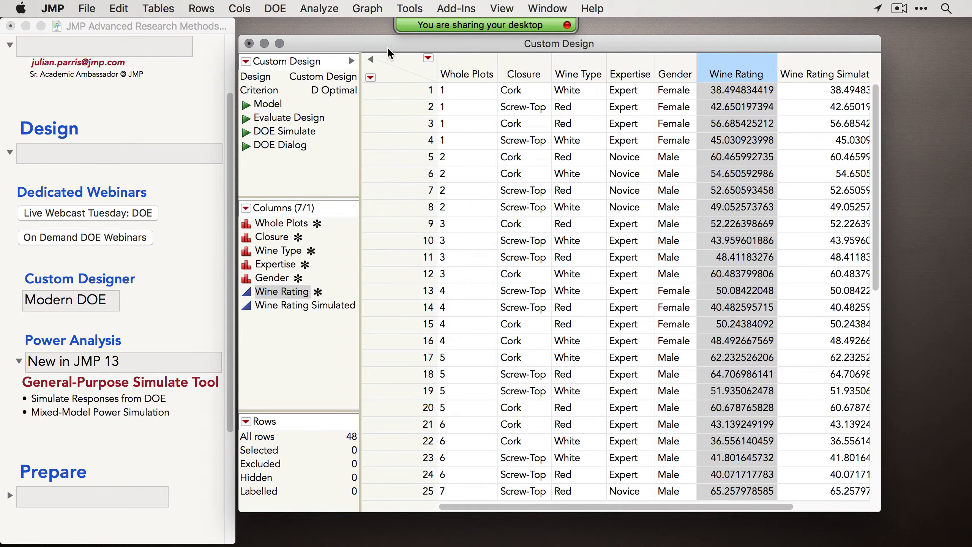
# Close the Custom Design data table without saving, together with all its other open windows.
pyautogui.moveTo(367, 37); pyautogui.dragTo(379, 42)
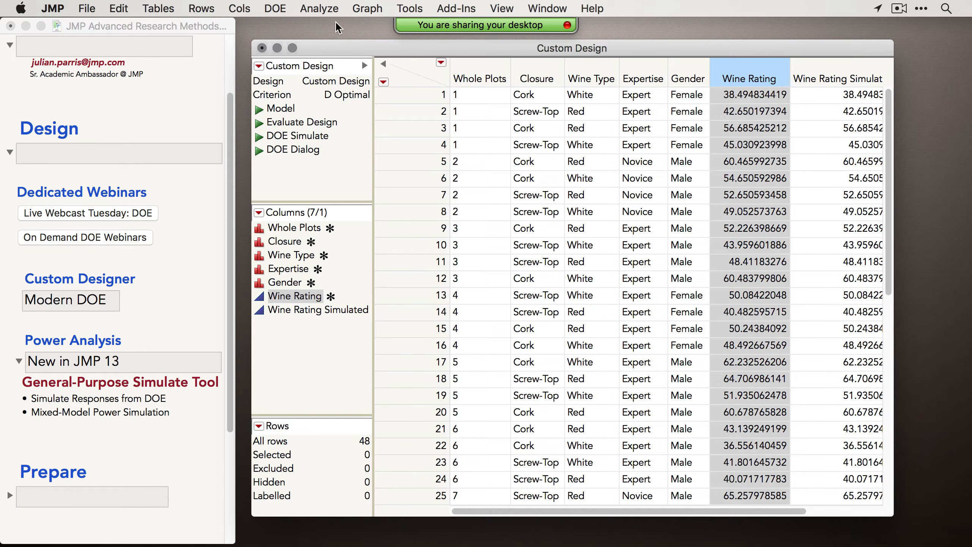
pyautogui.click(261, 48)
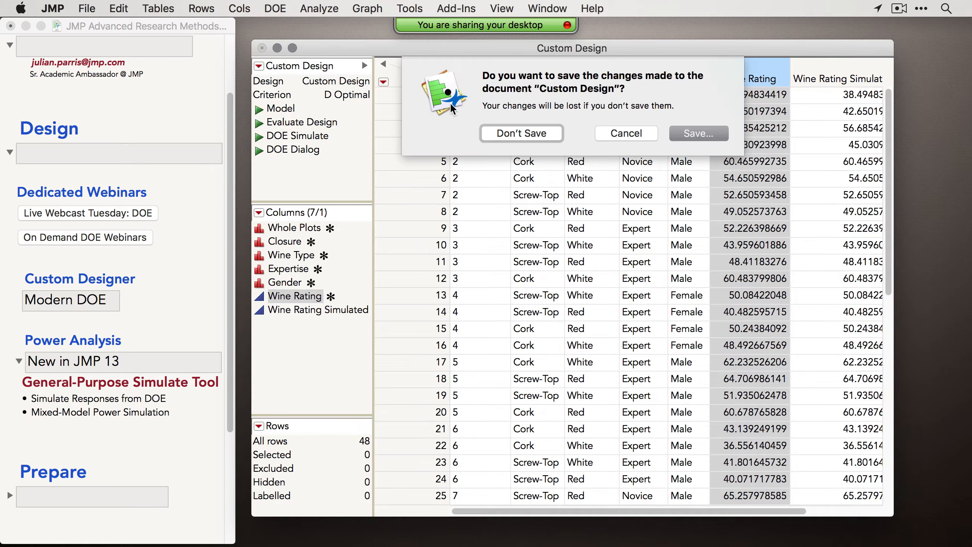
pyautogui.click(520, 132)
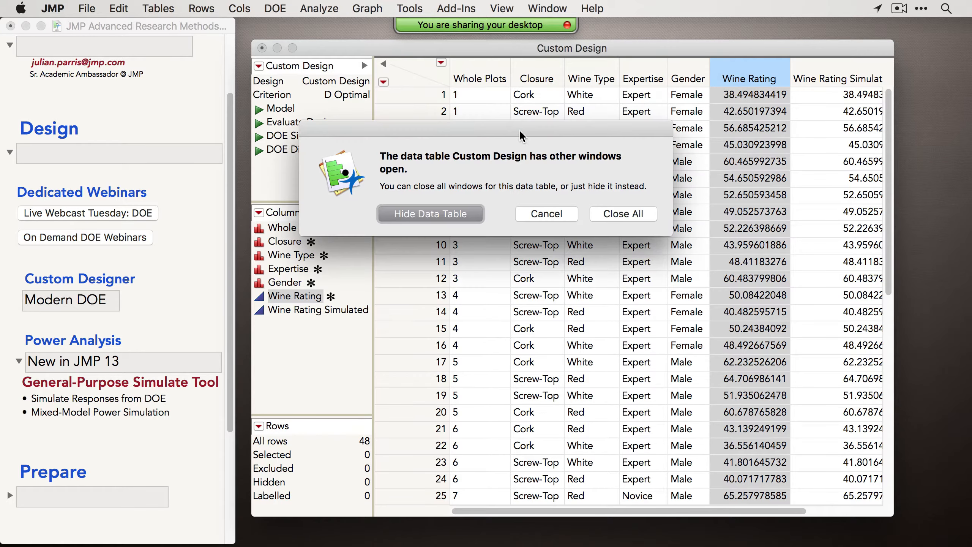
pyautogui.click(629, 213)
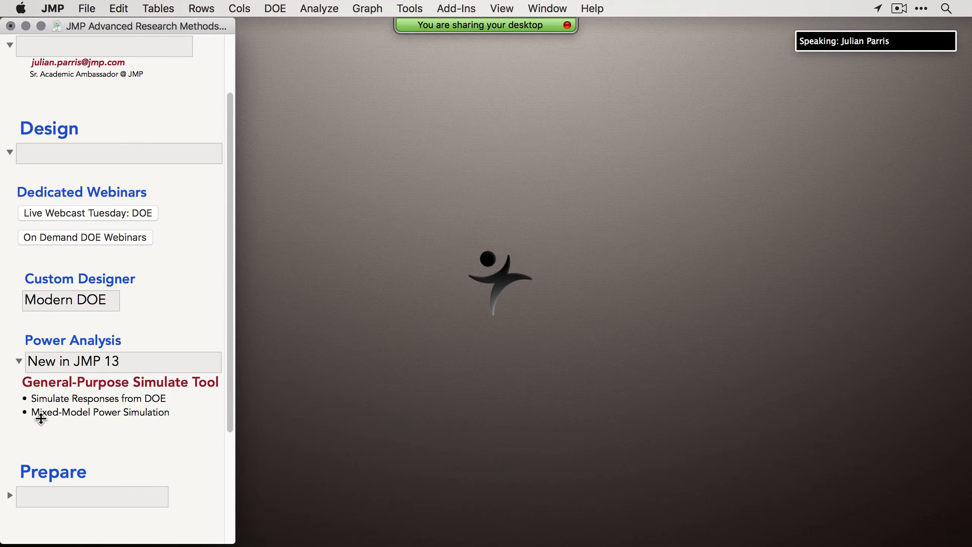
# Collapse the New in JMP 13 and Design sections of the journal and expand the Prepare section.
pyautogui.click(18, 361)
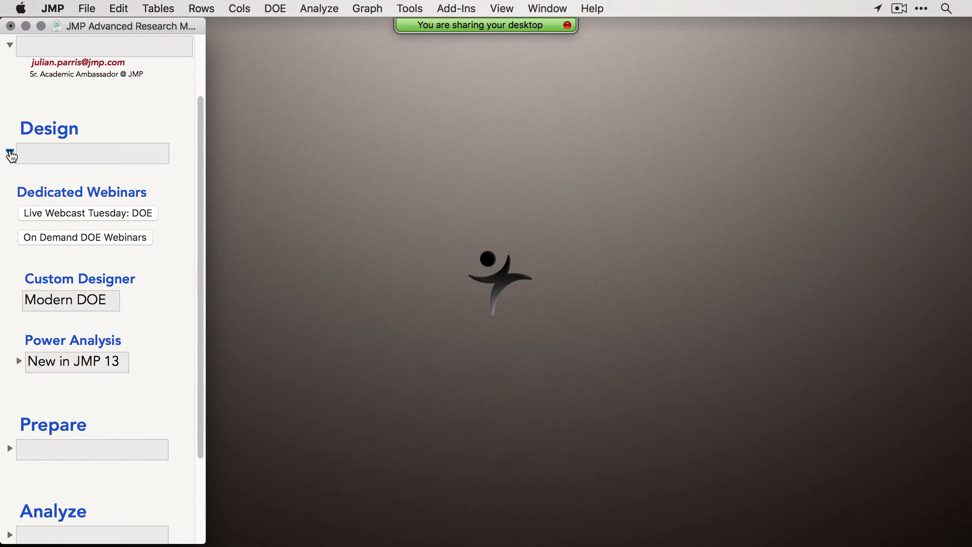
pyautogui.click(10, 153)
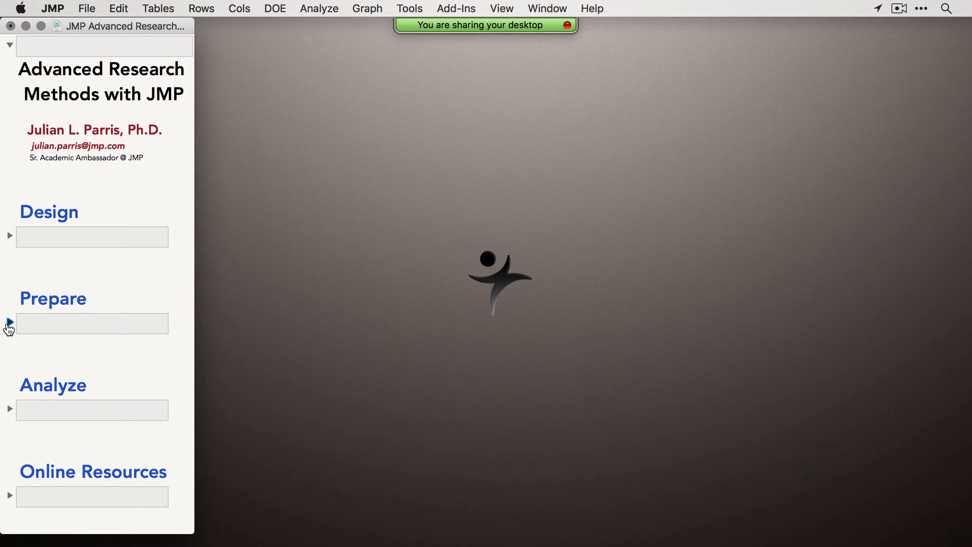
pyautogui.click(9, 324)
pyautogui.scroll(-5, 165, 288)
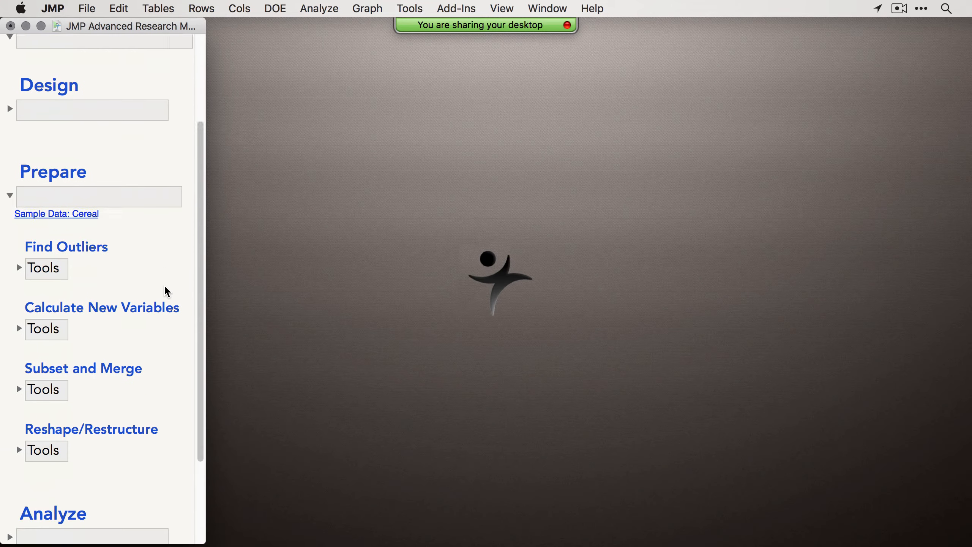
pyautogui.scroll(-1, 164, 284)
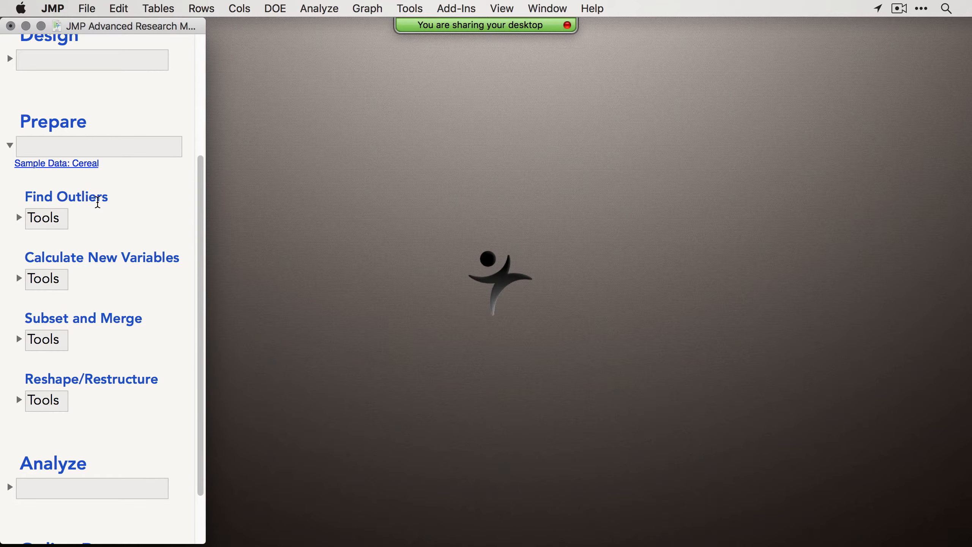
# Open the Cereal sample data table from the journal, then enlarge and reposition its window to show more columns.
pyautogui.click(80, 164)
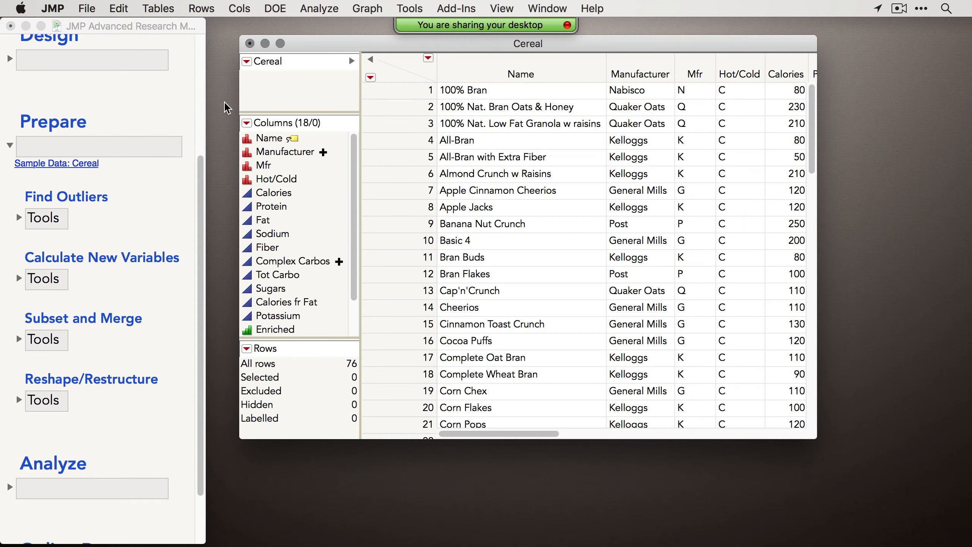
pyautogui.moveTo(312, 45); pyautogui.dragTo(253, 54)
pyautogui.click(592, 9)
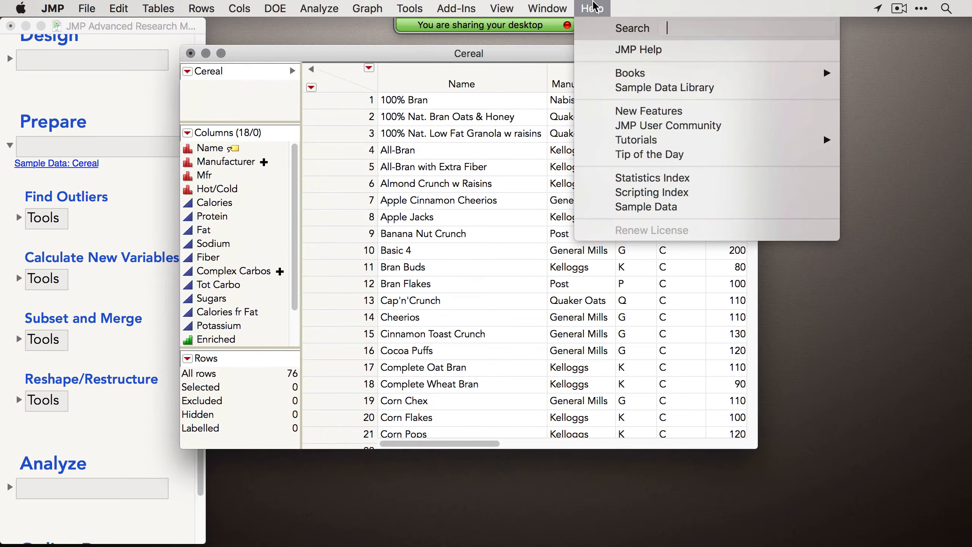
pyautogui.click(474, 240)
pyautogui.moveTo(478, 56); pyautogui.dragTo(438, 56)
pyautogui.moveTo(721, 460); pyautogui.dragTo(919, 492)
pyautogui.moveTo(528, 52); pyautogui.dragTo(522, 50)
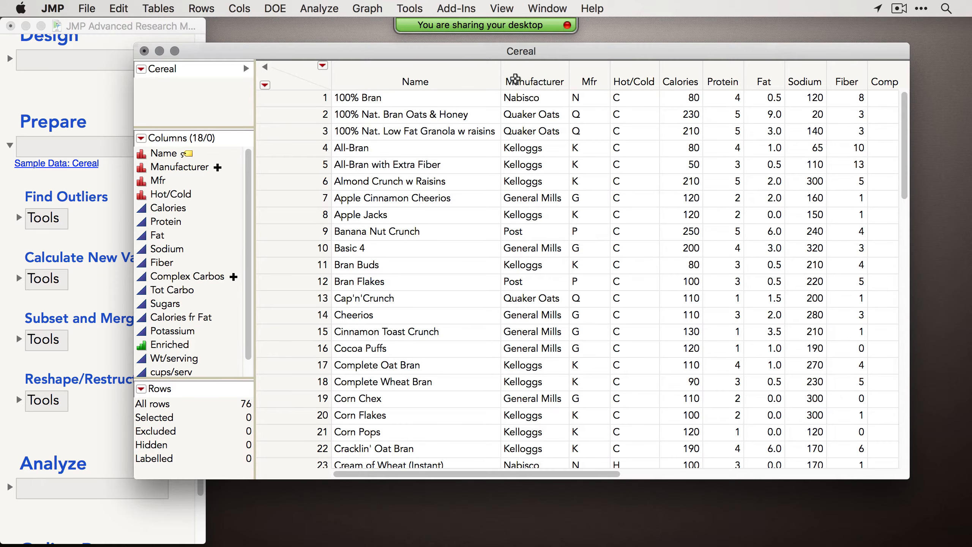
pyautogui.moveTo(351, 52); pyautogui.dragTo(368, 56)
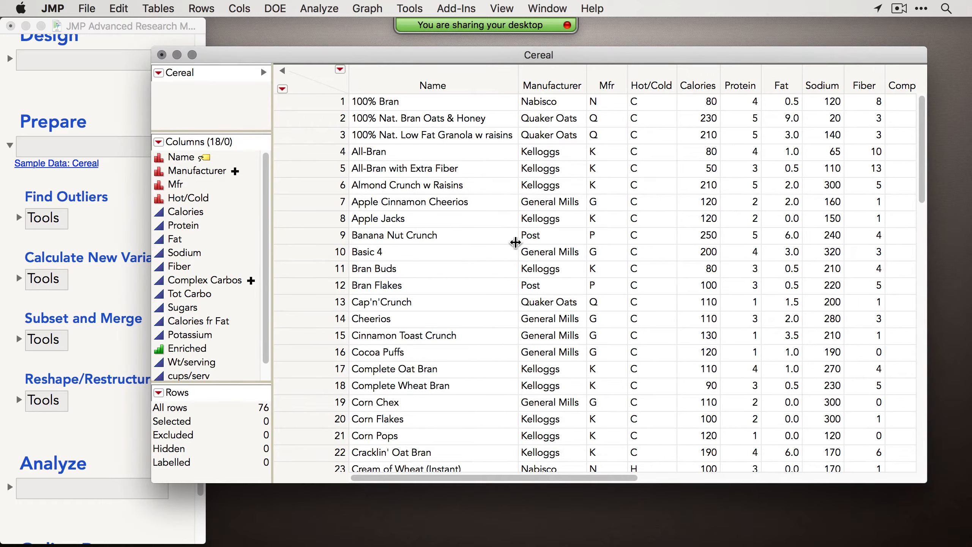
# Expand the Find Outliers tools in the journal and select the Protein column in the Cereal table.
pyautogui.click(109, 236)
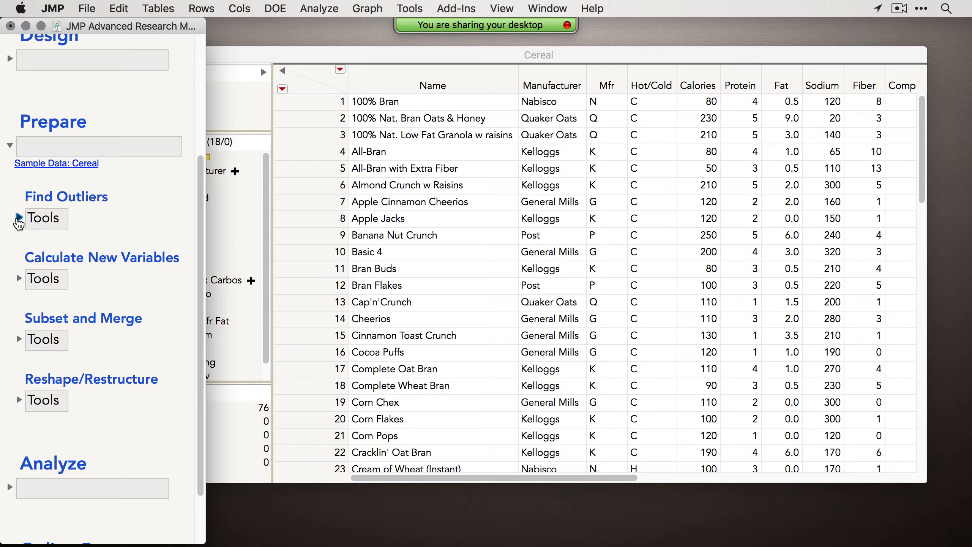
pyautogui.click(18, 218)
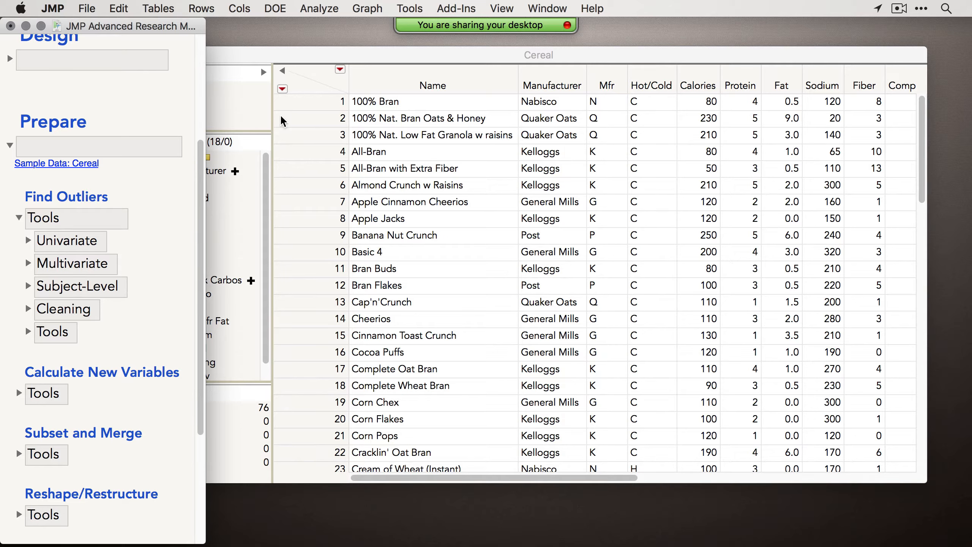
pyautogui.click(343, 58)
pyautogui.click(745, 76)
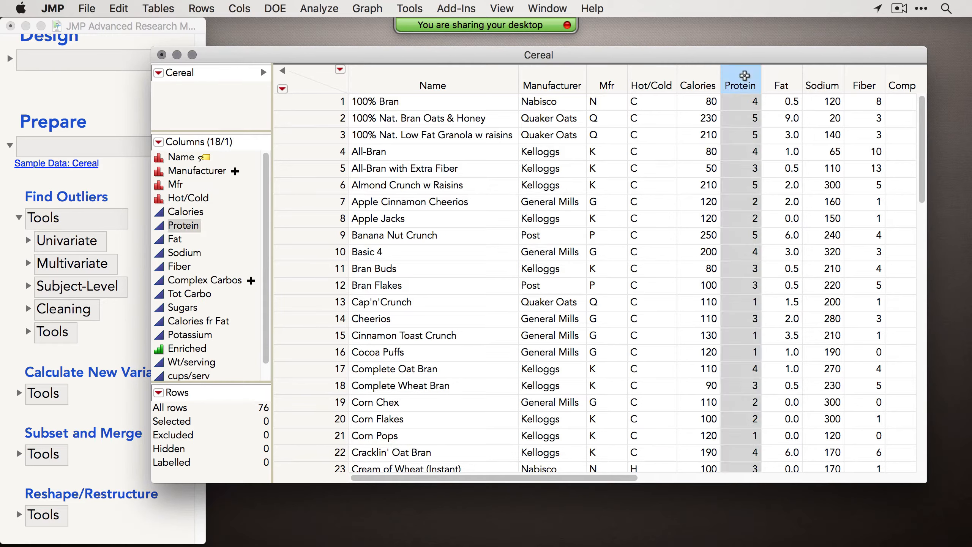
# Set the Protein value of Apple Cinnamon Cheerios in the Cereal table to 20.
pyautogui.click(790, 76)
pyautogui.click(831, 77)
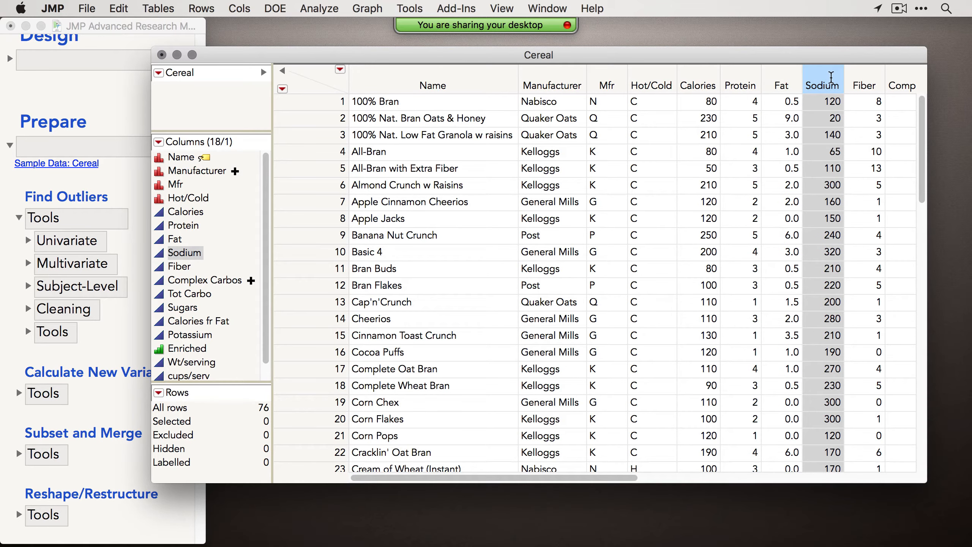
pyautogui.click(743, 207)
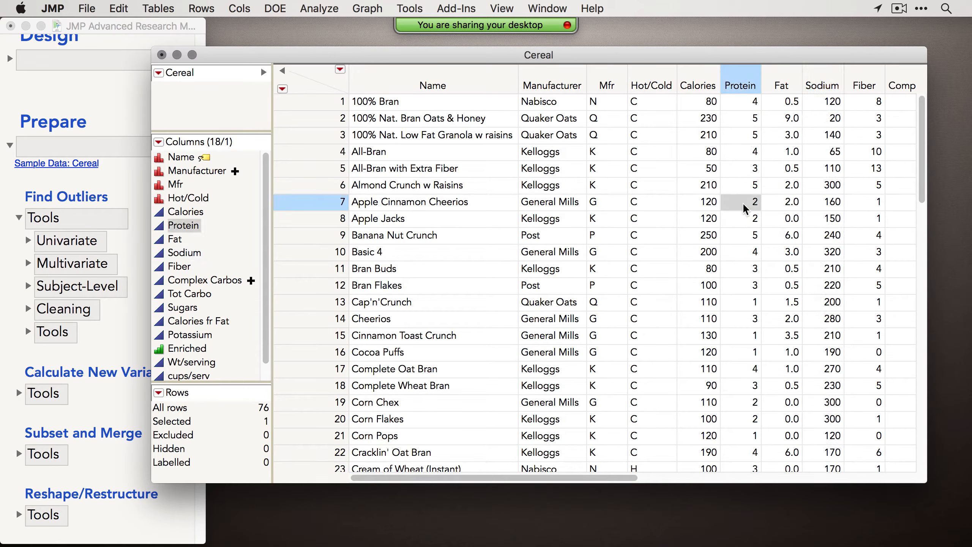
pyautogui.click(743, 203)
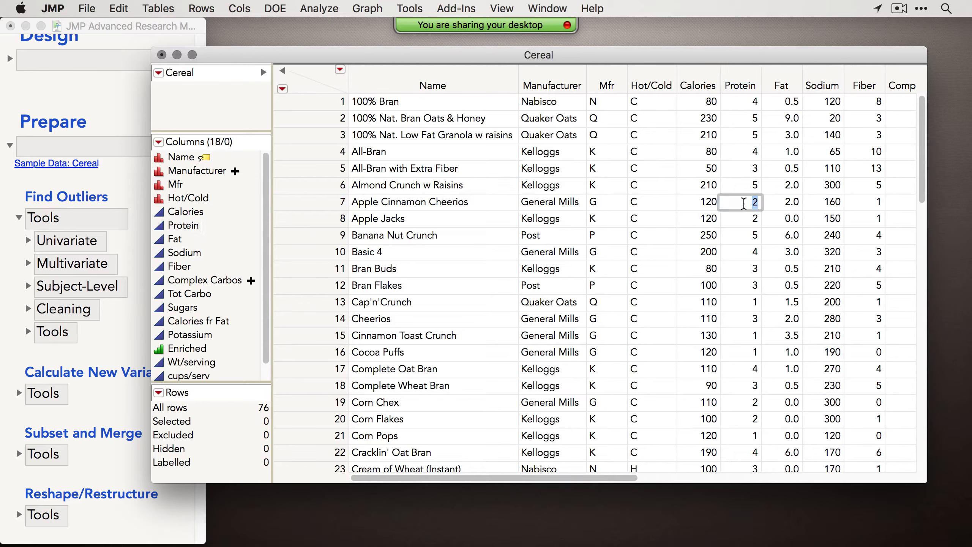
pyautogui.write('20')
pyautogui.click(756, 186)
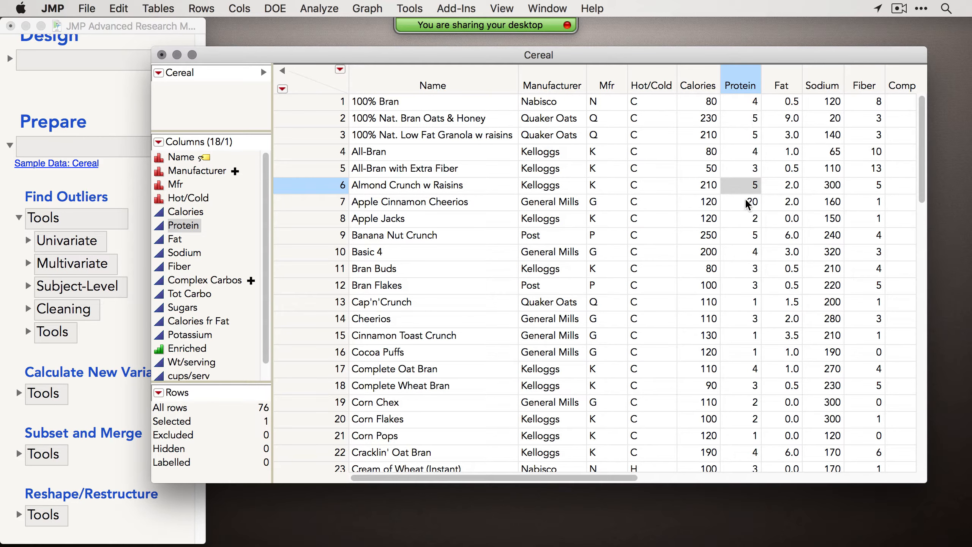
# Restore the Protein value of Apple Cinnamon Cheerios to 2.
pyautogui.click(750, 202)
pyautogui.write('2')
pyautogui.click(753, 153)
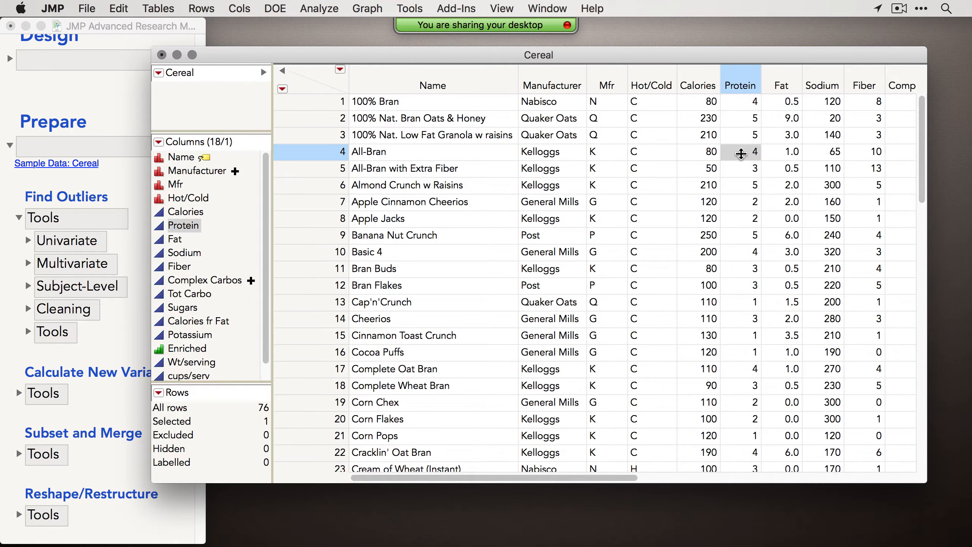
pyautogui.scroll(-3, 742, 337)
pyautogui.scroll(3, 748, 275)
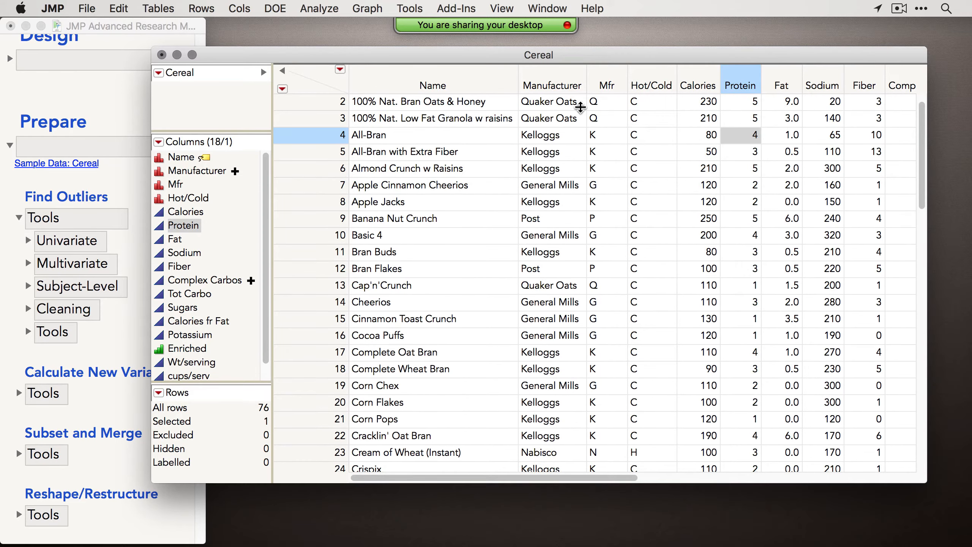
# Run a Distribution analysis with all columns from Calories through Fiber Gr as the Y columns.
pyautogui.click(318, 8)
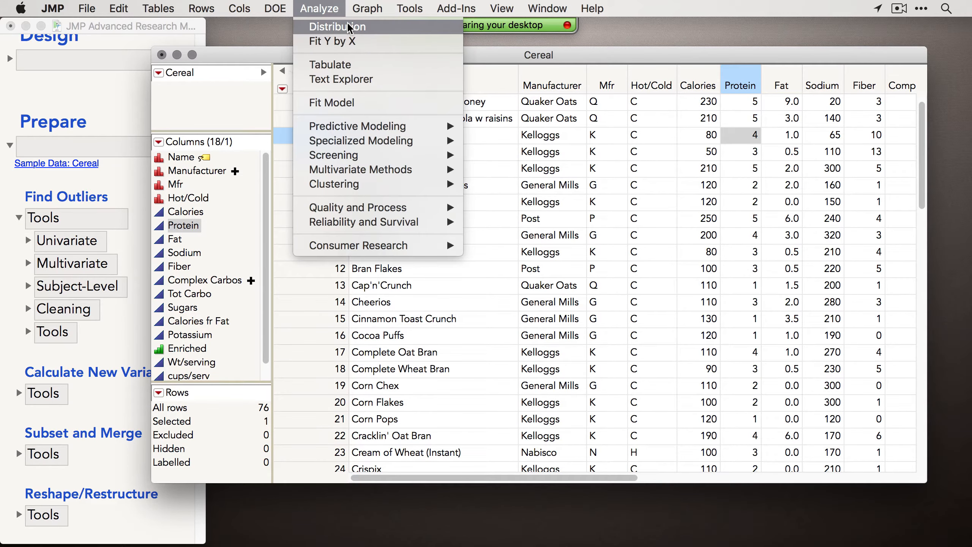
pyautogui.click(349, 33)
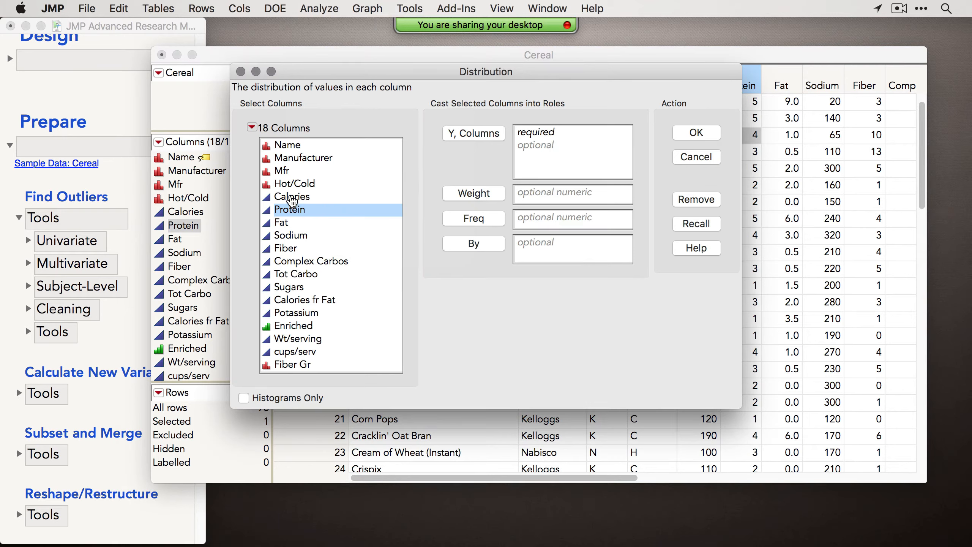
pyautogui.moveTo(292, 199); pyautogui.dragTo(285, 435)
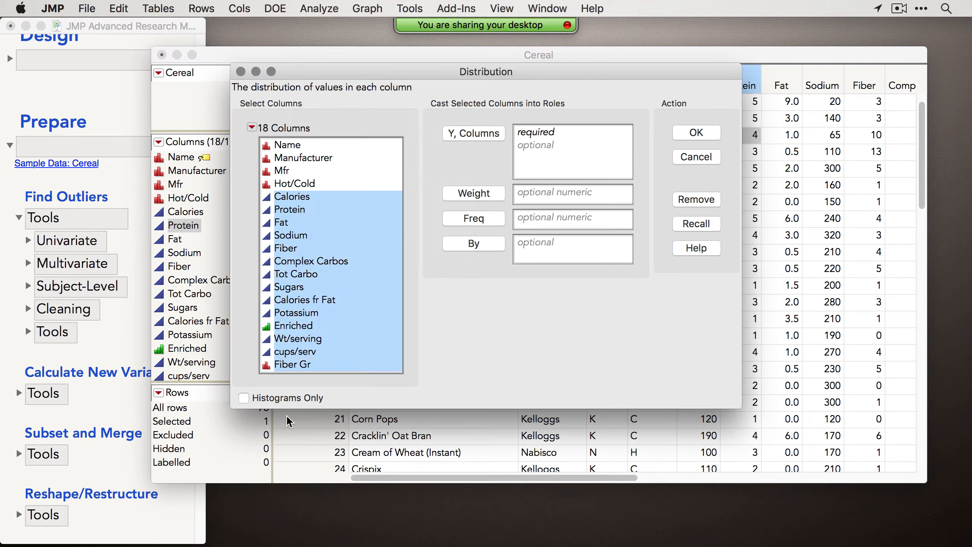
pyautogui.click(476, 136)
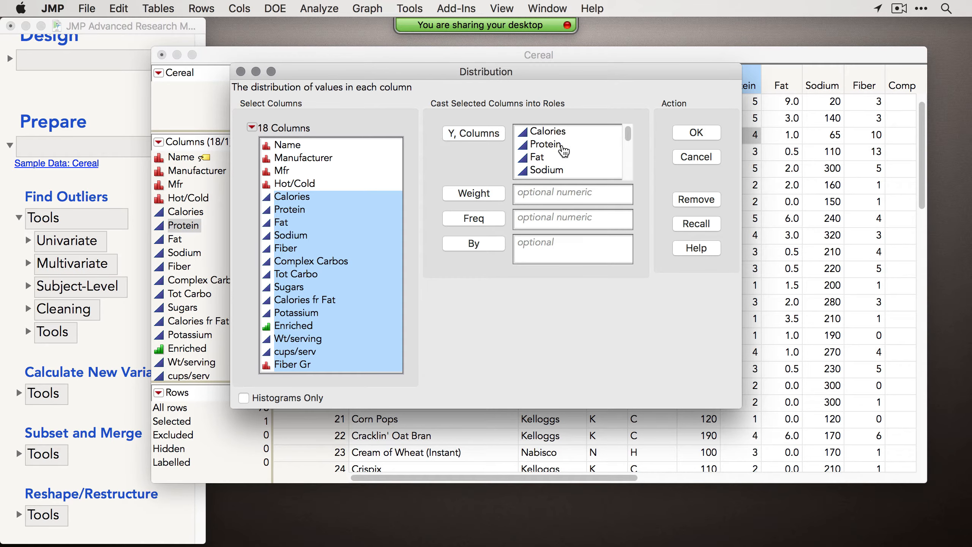
pyautogui.click(703, 132)
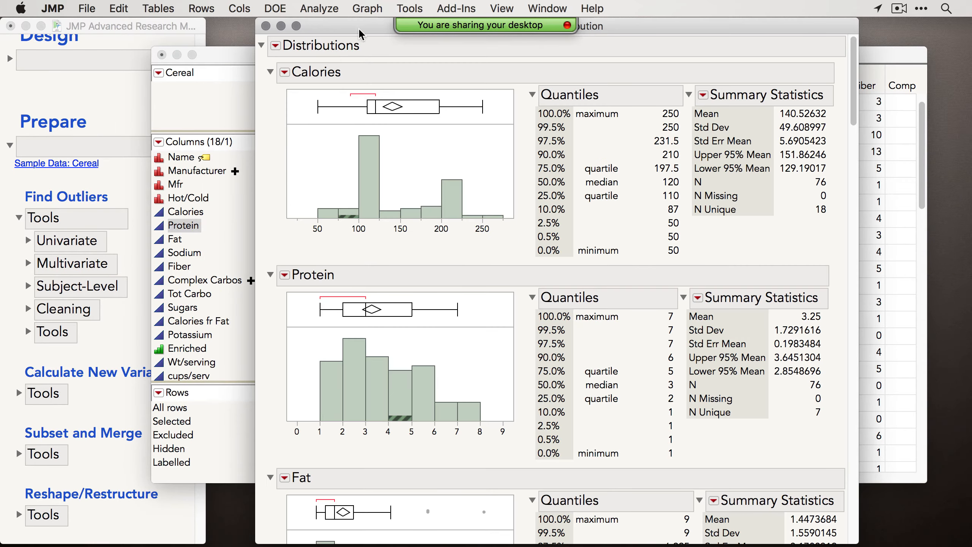
# Select the high outlier points in the Fat box plot and move the Distribution window to uncover the Cereal table's row numbers.
pyautogui.click(500, 161)
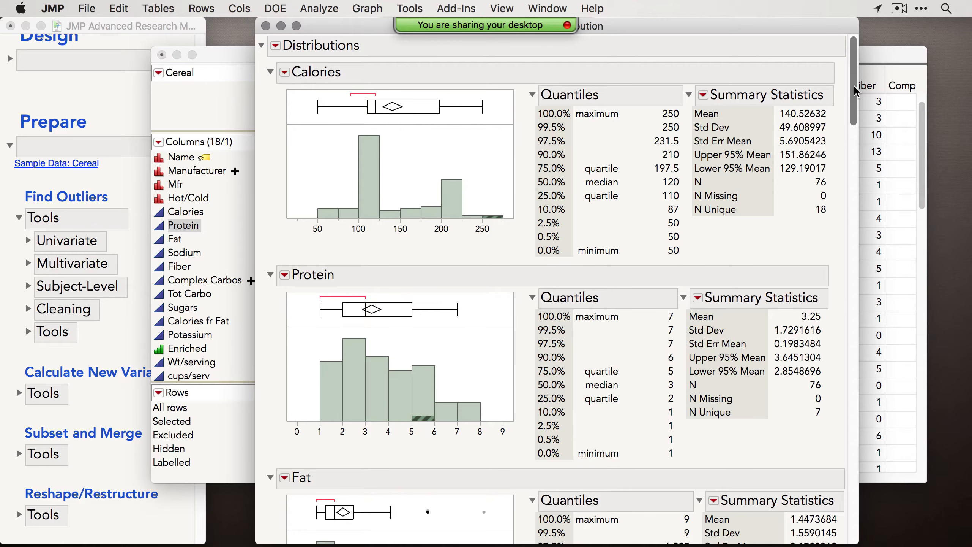
pyautogui.moveTo(856, 92); pyautogui.dragTo(853, 142)
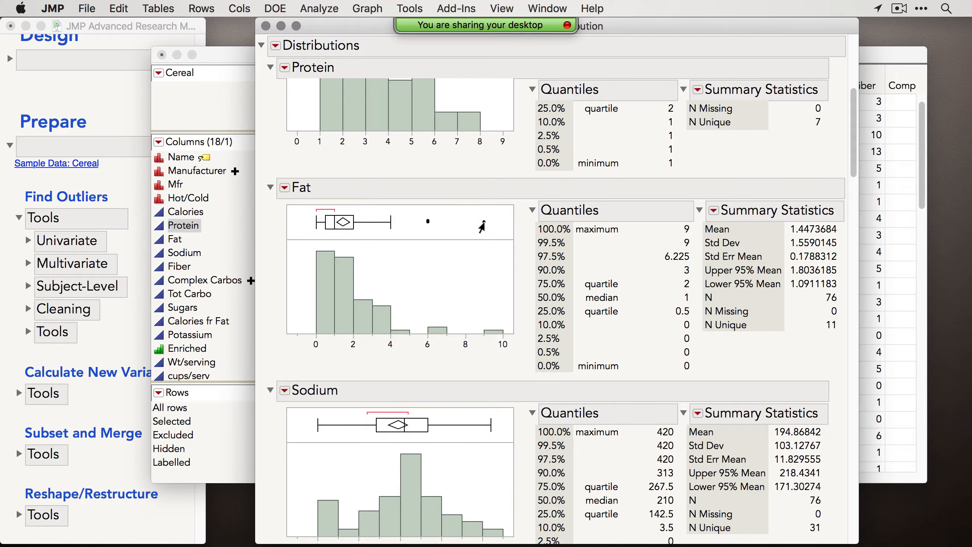
pyautogui.moveTo(482, 225)
pyautogui.moveTo(417, 212); pyautogui.dragTo(499, 238)
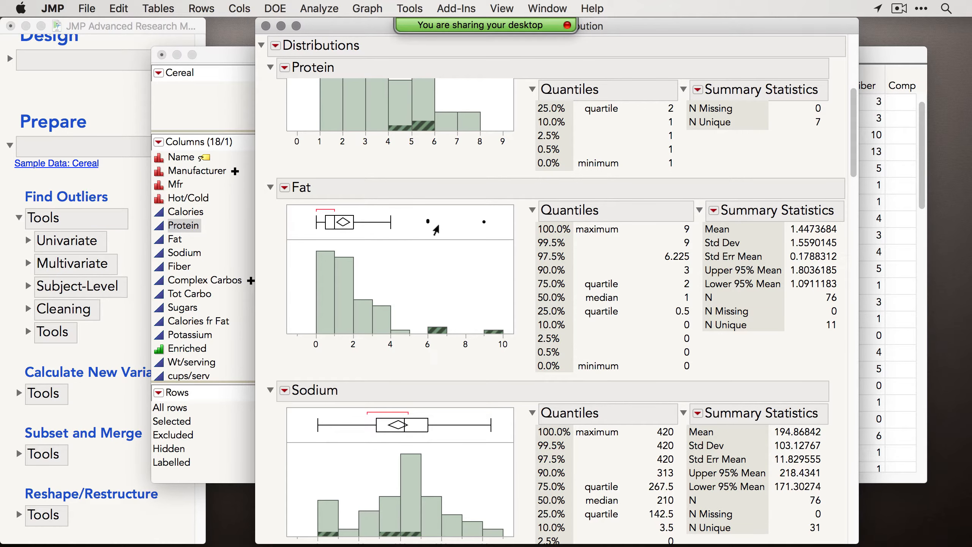
pyautogui.moveTo(367, 30); pyautogui.dragTo(398, 31)
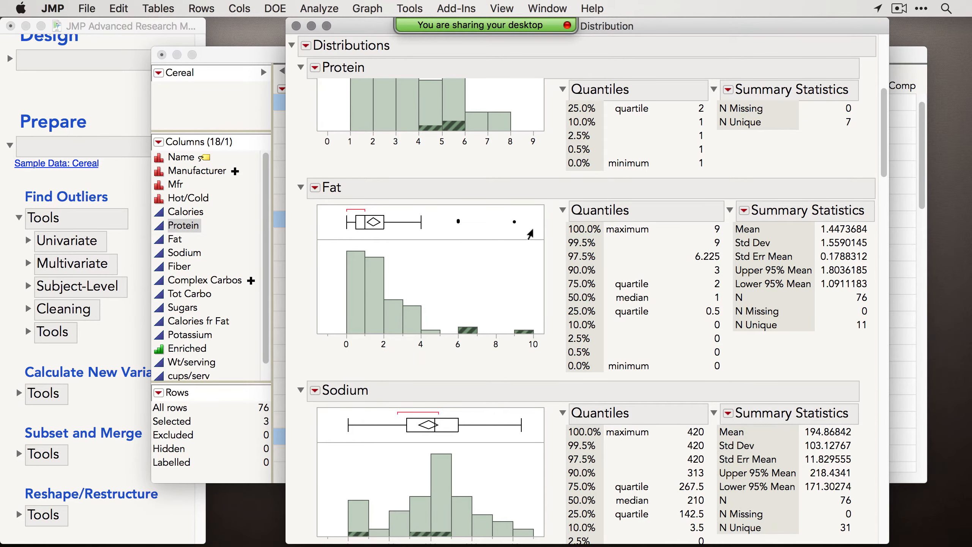
pyautogui.moveTo(374, 37); pyautogui.dragTo(429, 36)
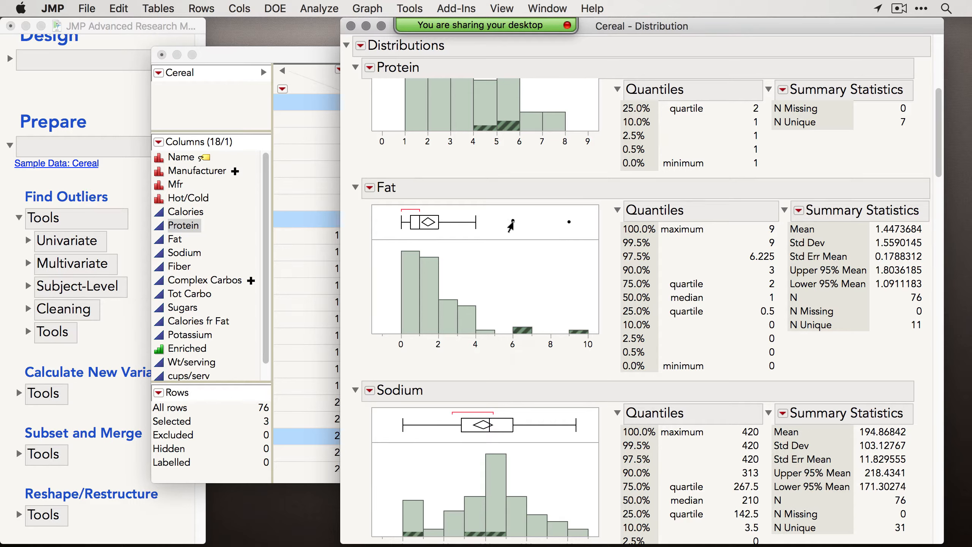
# Identify a Fat outlier by its point label and assign the asterisk row marker to the selected outliers.
pyautogui.moveTo(512, 224)
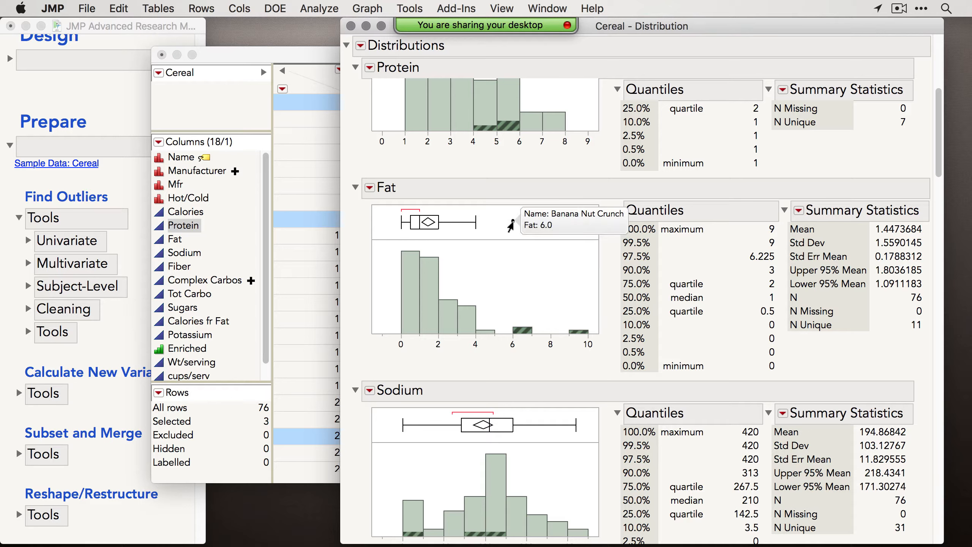
pyautogui.rightClick(511, 224)
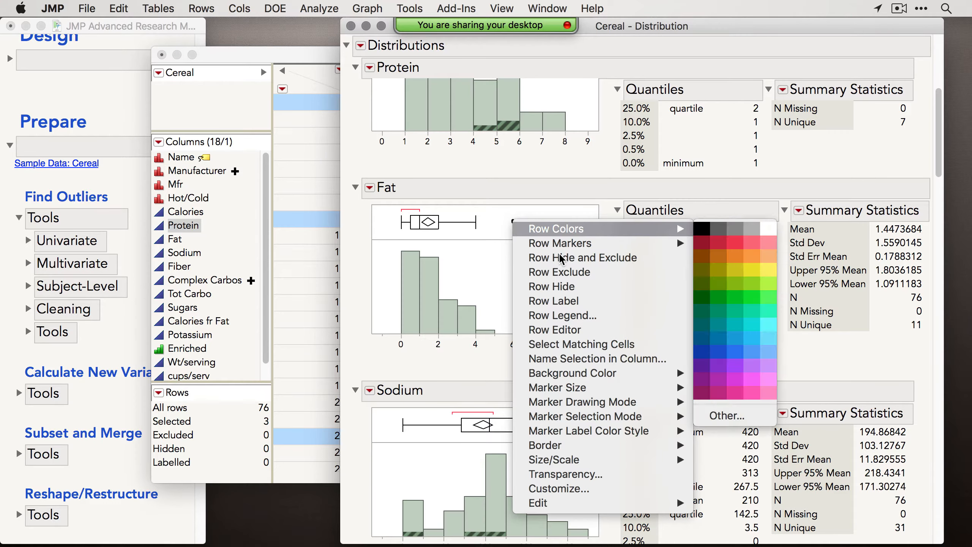
pyautogui.moveTo(561, 243)
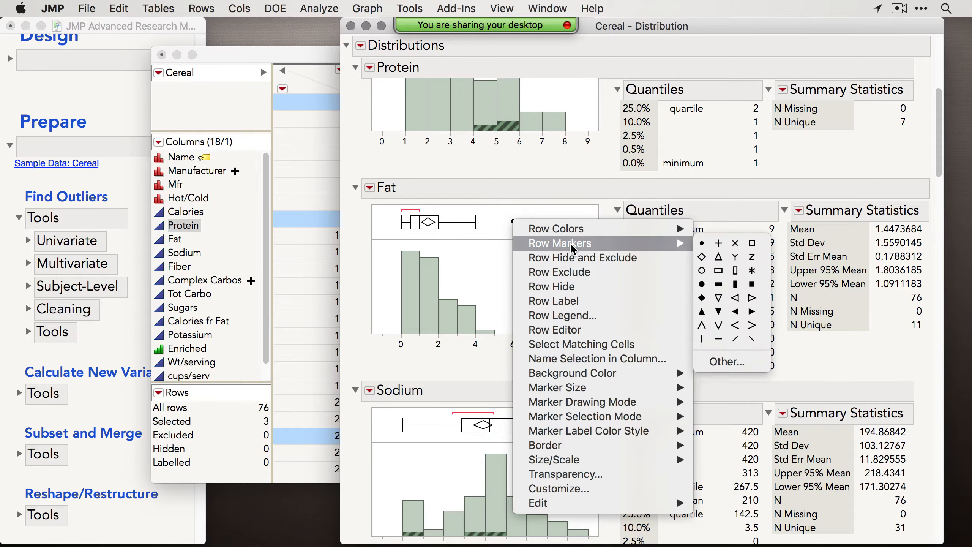
pyautogui.click(760, 273)
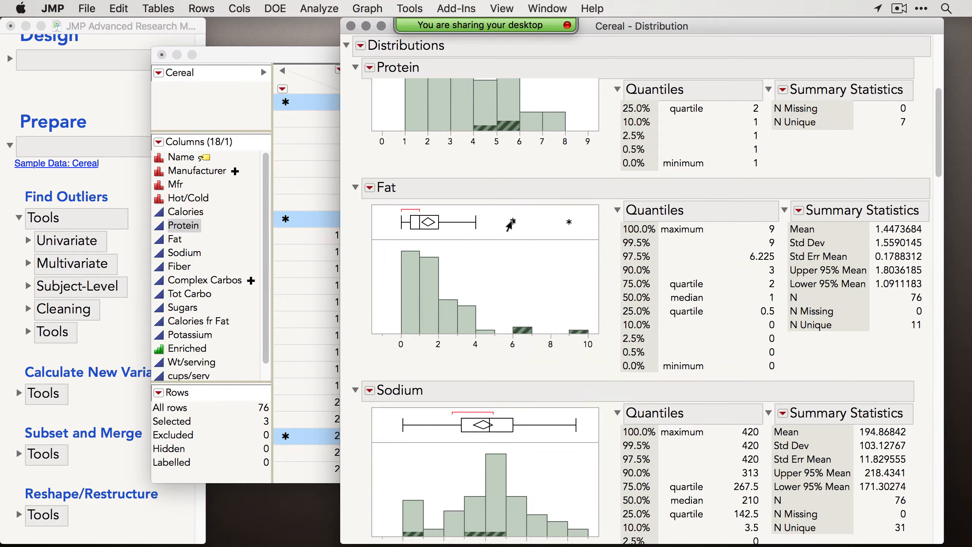
# Save the selected Fat outliers in a new column named High Fat, with 1 for selected and 0 for unselected rows.
pyautogui.rightClick(512, 221)
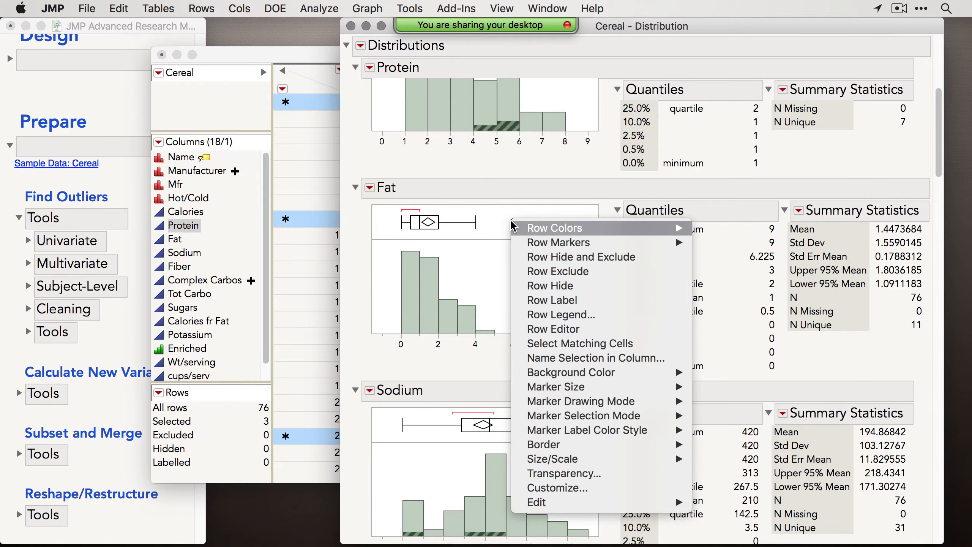
pyautogui.click(576, 362)
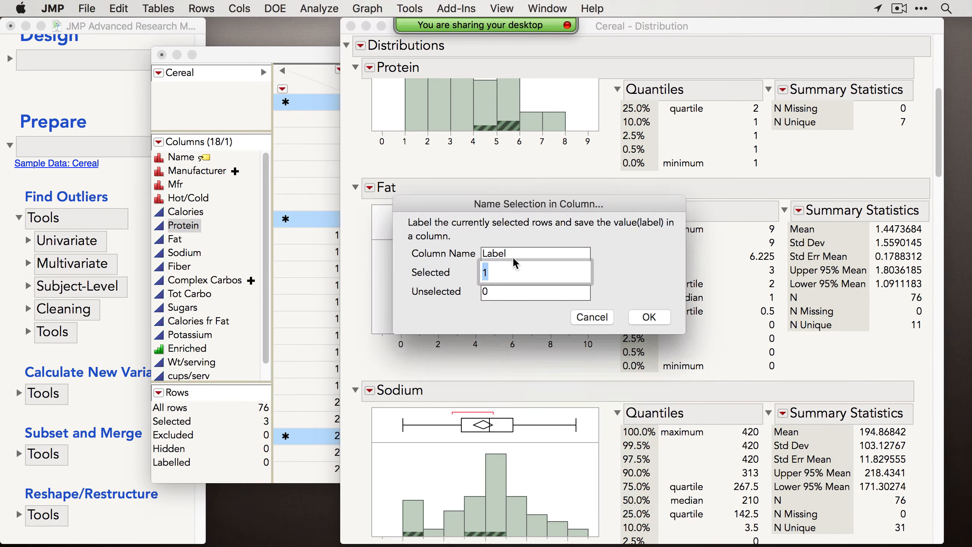
pyautogui.click(517, 254)
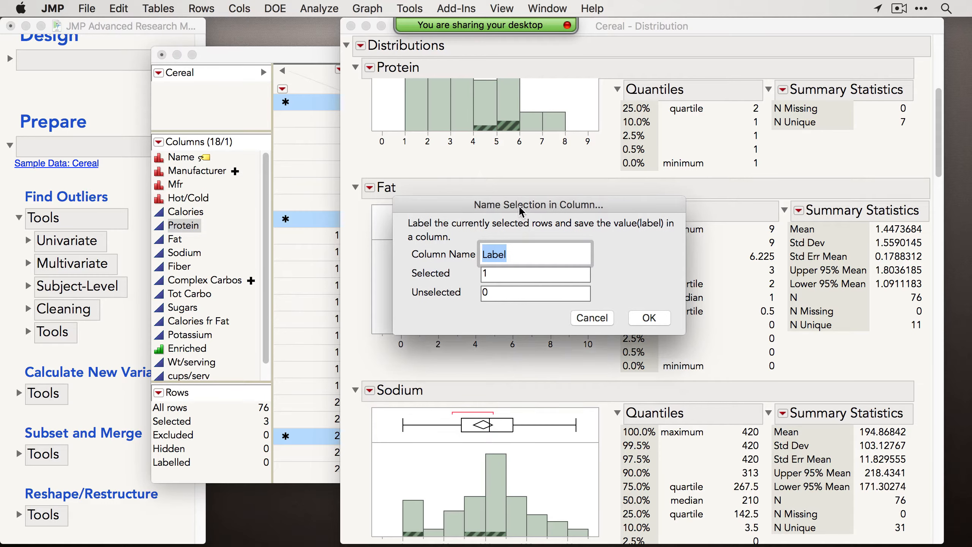
pyautogui.moveTo(518, 205); pyautogui.dragTo(504, 229)
pyautogui.write('High Fa')
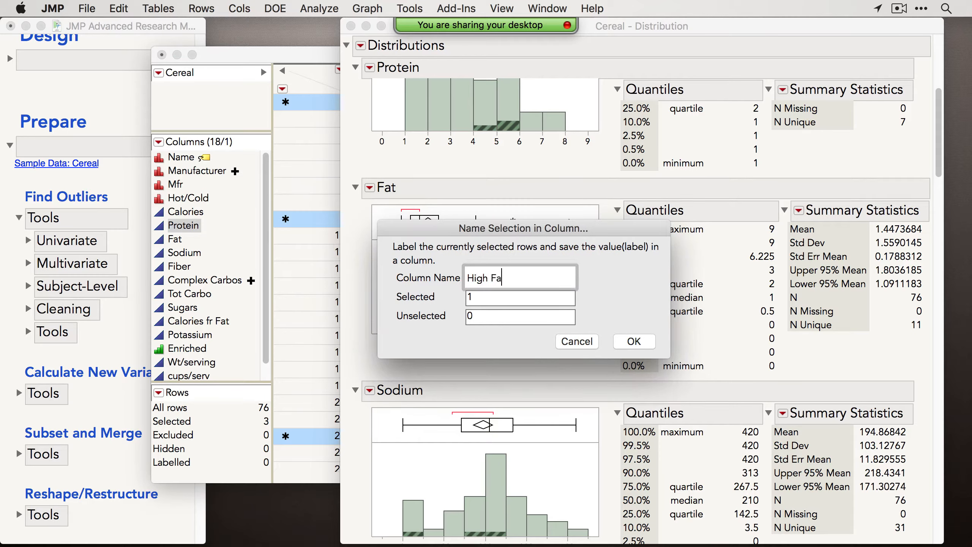
pyautogui.write('t')
pyautogui.click(477, 303)
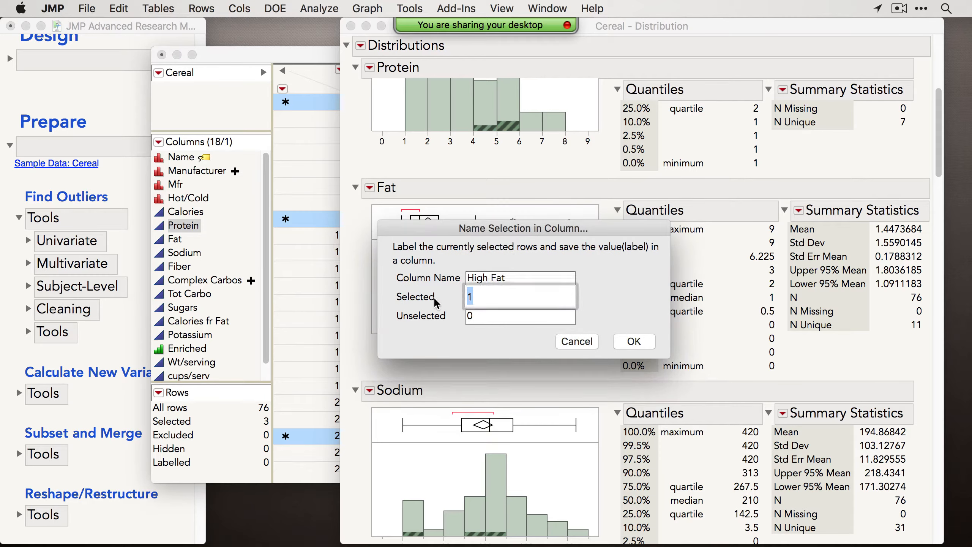
pyautogui.click(634, 341)
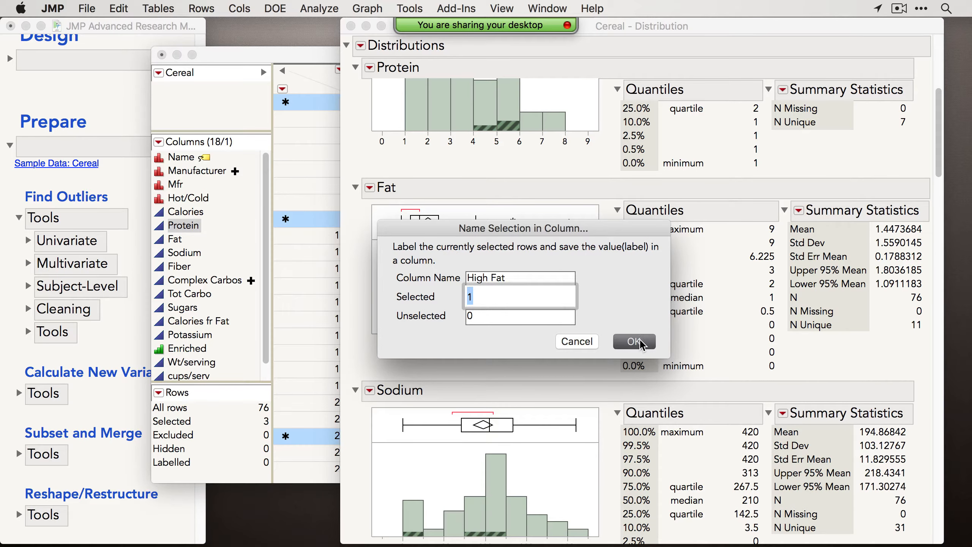
# Examine the High Fat column in the Cereal table and select all rows whose cells match the value 1.
pyautogui.click(308, 61)
pyautogui.hscroll(1, 549, 229)
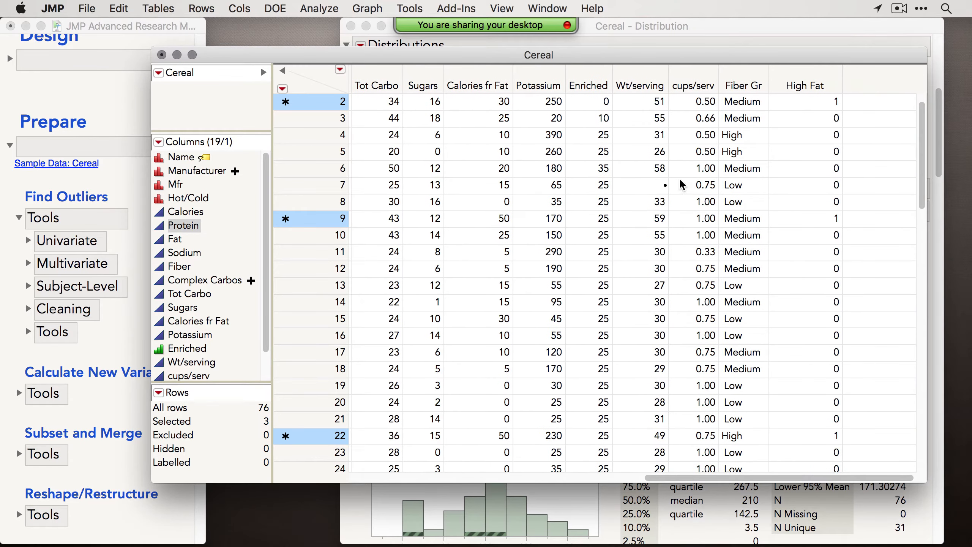
pyautogui.click(828, 82)
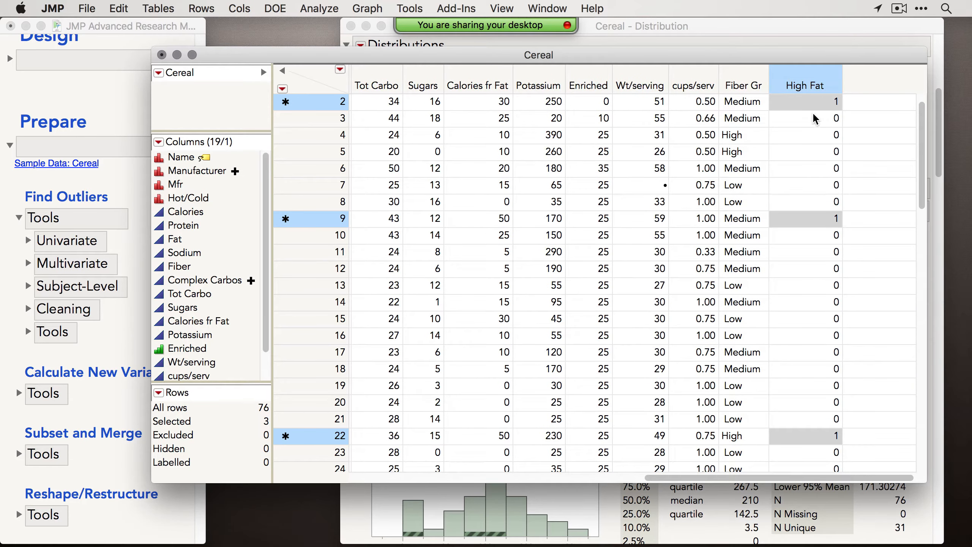
pyautogui.click(806, 185)
pyautogui.rightClick(831, 102)
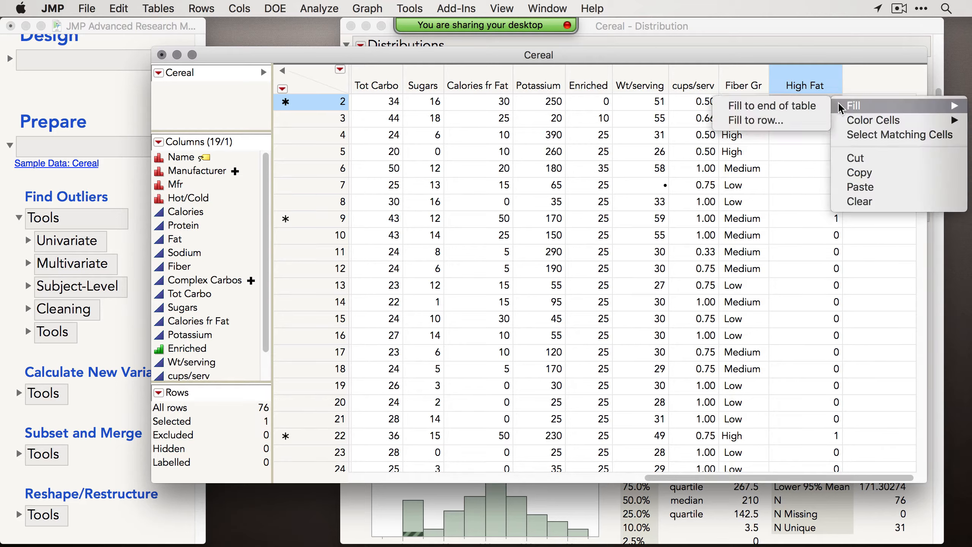
pyautogui.click(874, 135)
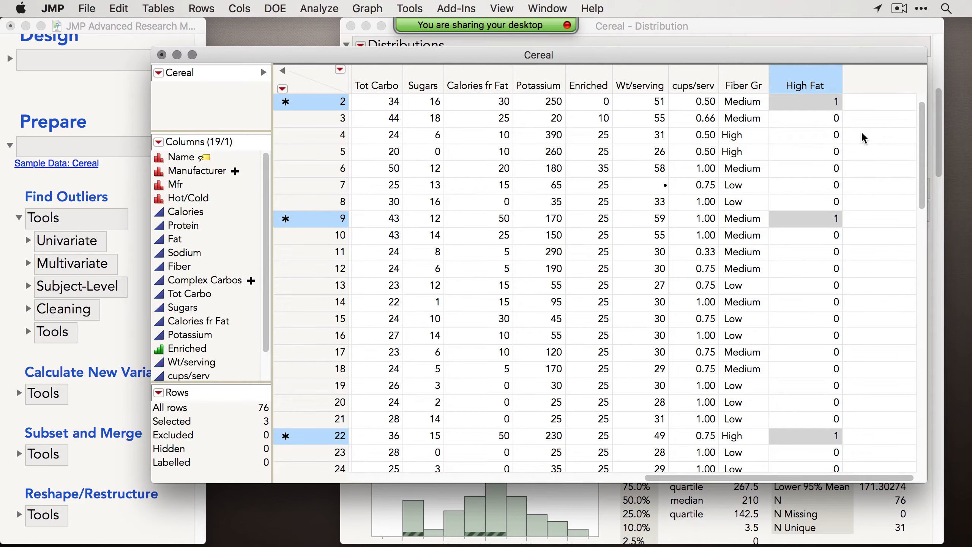
# Return to the Distribution report, clear the row selection, and select and identify the outliers in the Fiber box plot.
pyautogui.click(655, 28)
pyautogui.click(504, 284)
pyautogui.scroll(-5, 509, 284)
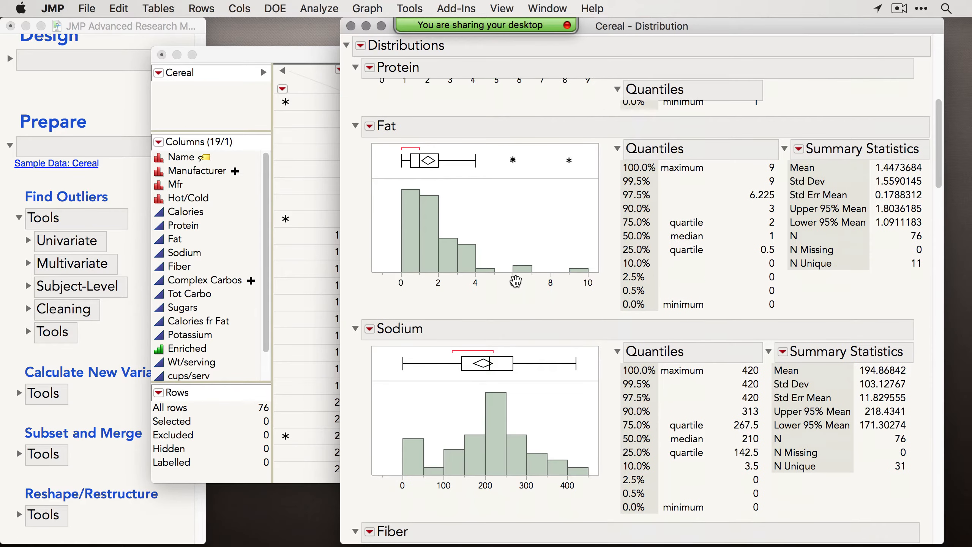
pyautogui.scroll(-3, 527, 347)
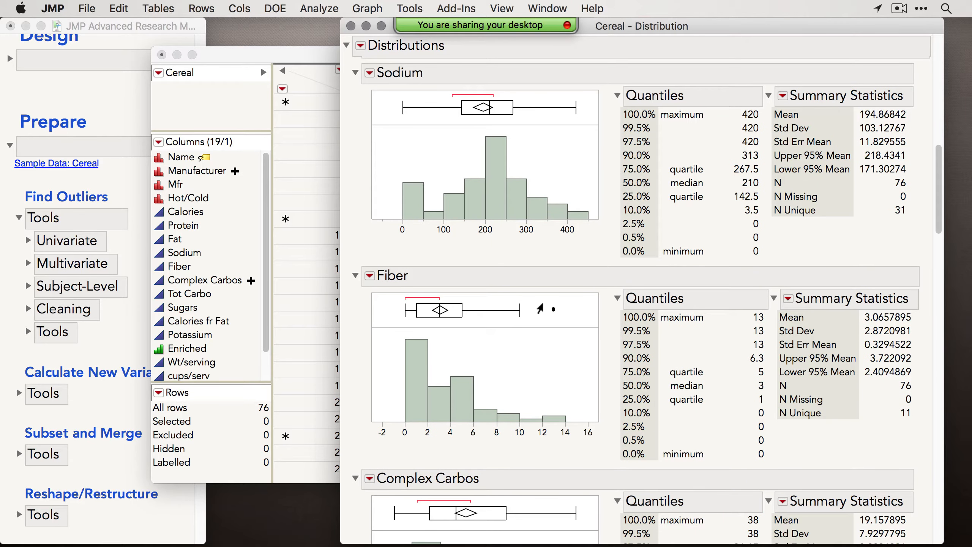
pyautogui.moveTo(539, 303); pyautogui.dragTo(572, 322)
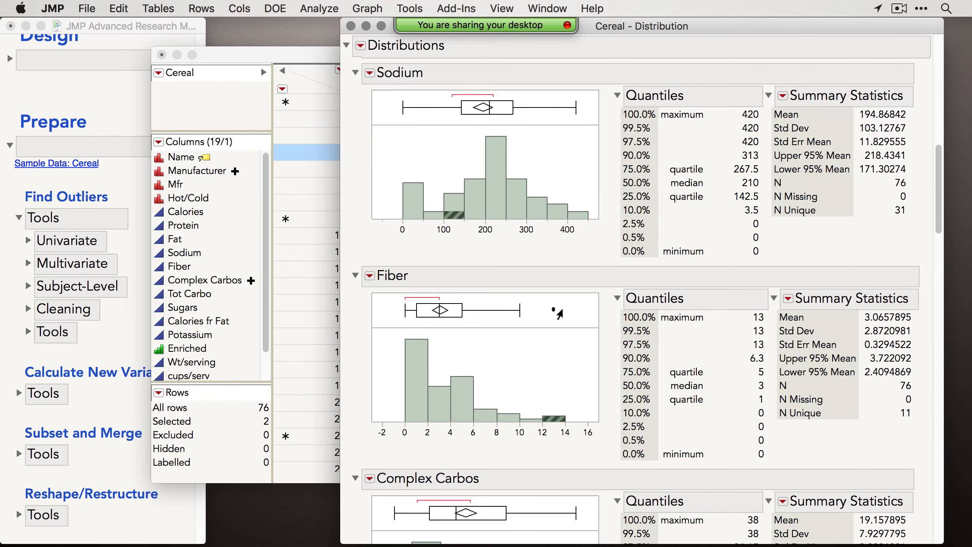
pyautogui.moveTo(551, 312)
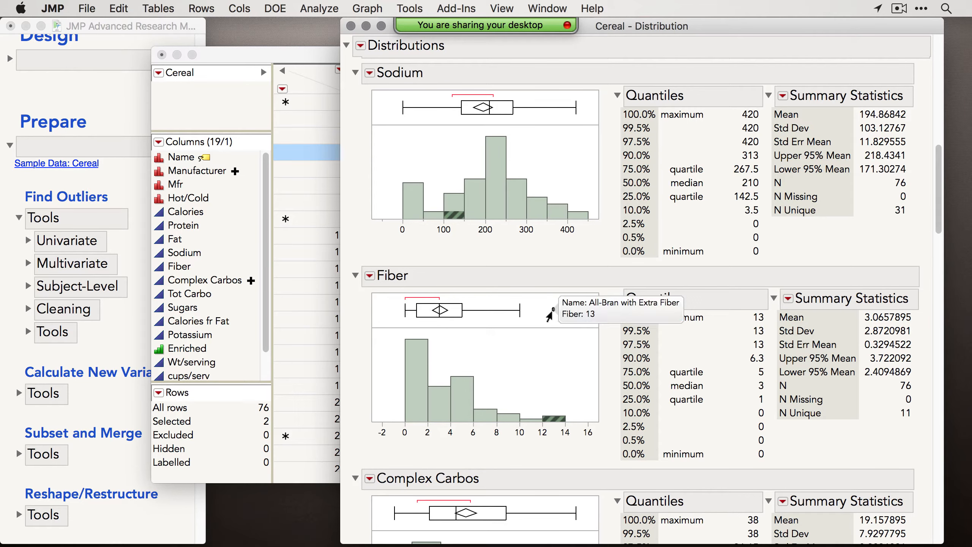
pyautogui.scroll(-5, 539, 333)
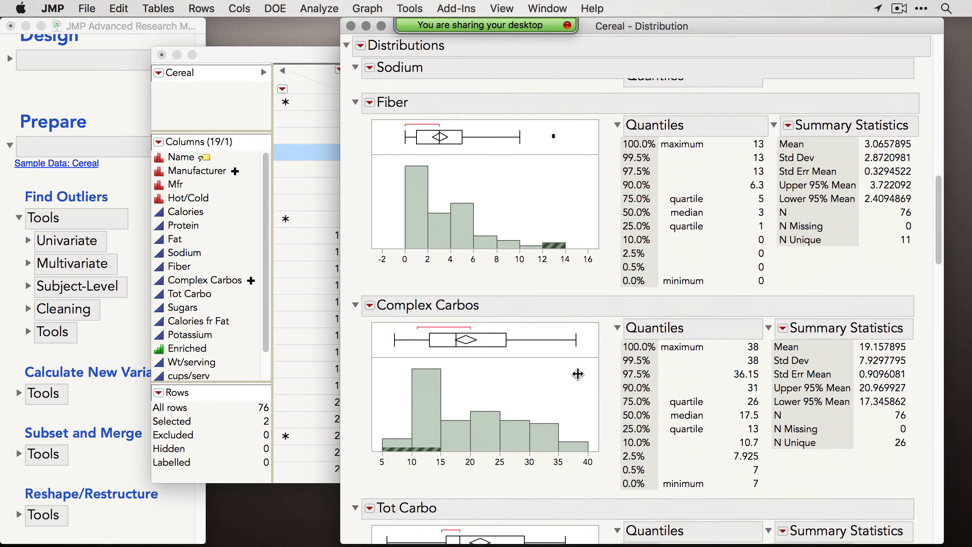
# Review the Complex Carbos and Tot Carbo distributions, close the Distribution report, and clear the row selection in the Cereal table.
pyautogui.scroll(-3, 551, 397)
pyautogui.scroll(-2, 523, 340)
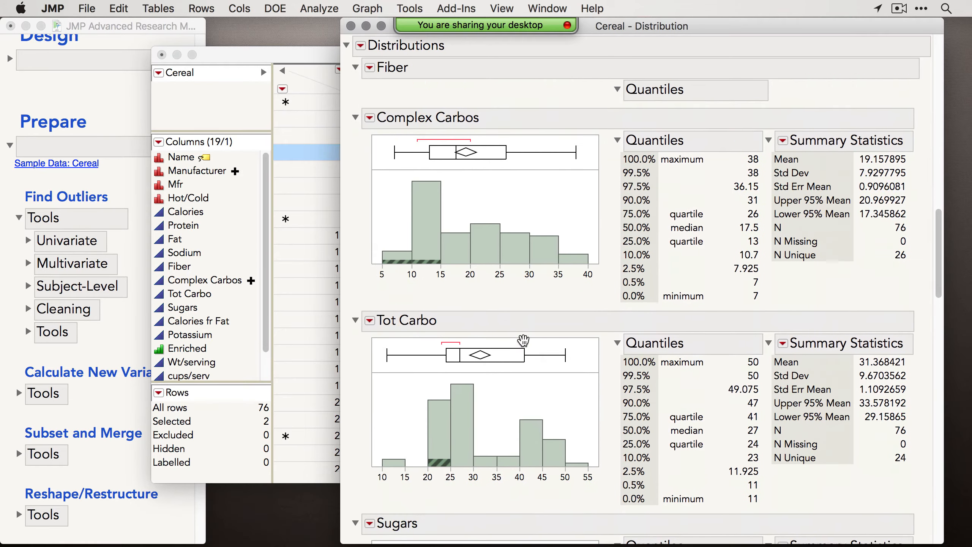
pyautogui.scroll(-1, 523, 340)
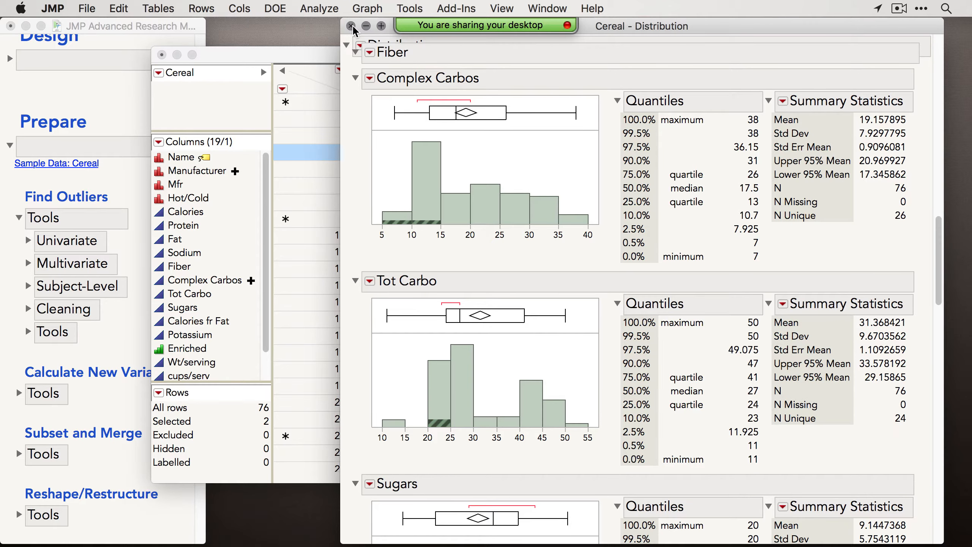
pyautogui.click(351, 26)
pyautogui.click(312, 91)
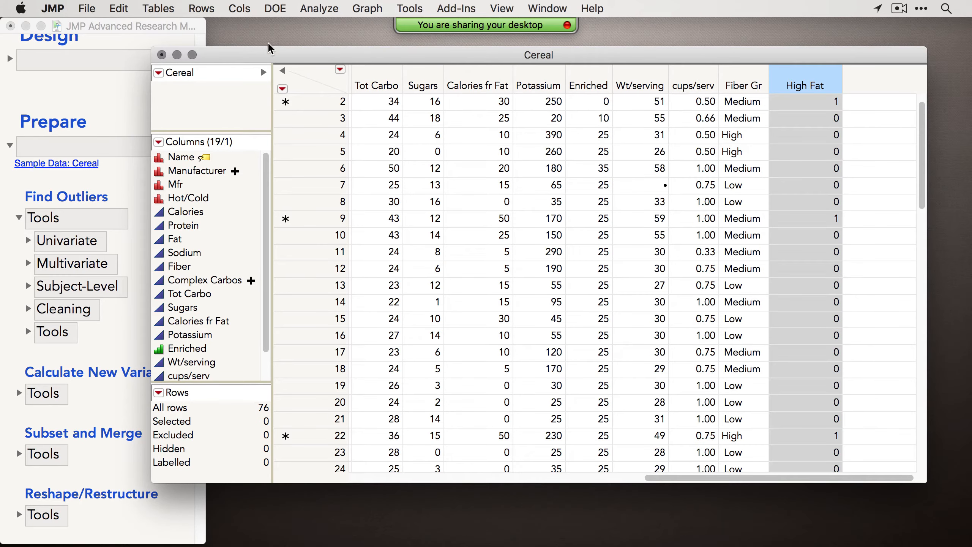
# Find the Explore Outliers tool among the column utilities and the Screening analyses.
pyautogui.click(240, 9)
pyautogui.moveTo(298, 247)
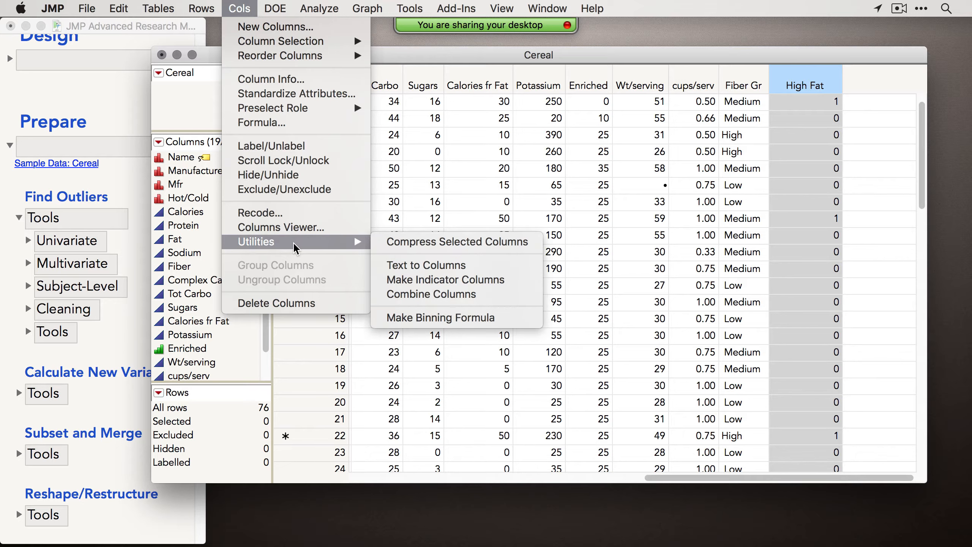
pyautogui.moveTo(319, 8)
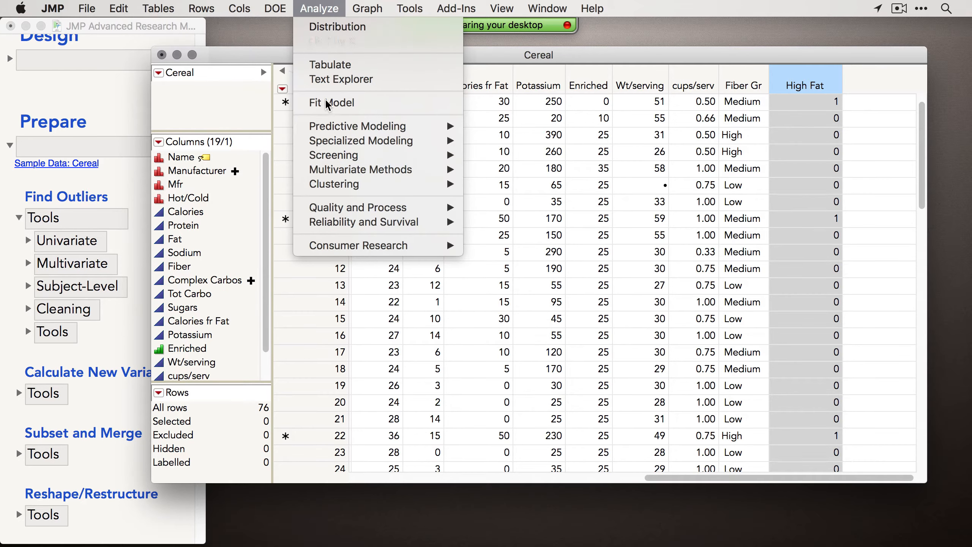
pyautogui.moveTo(348, 134)
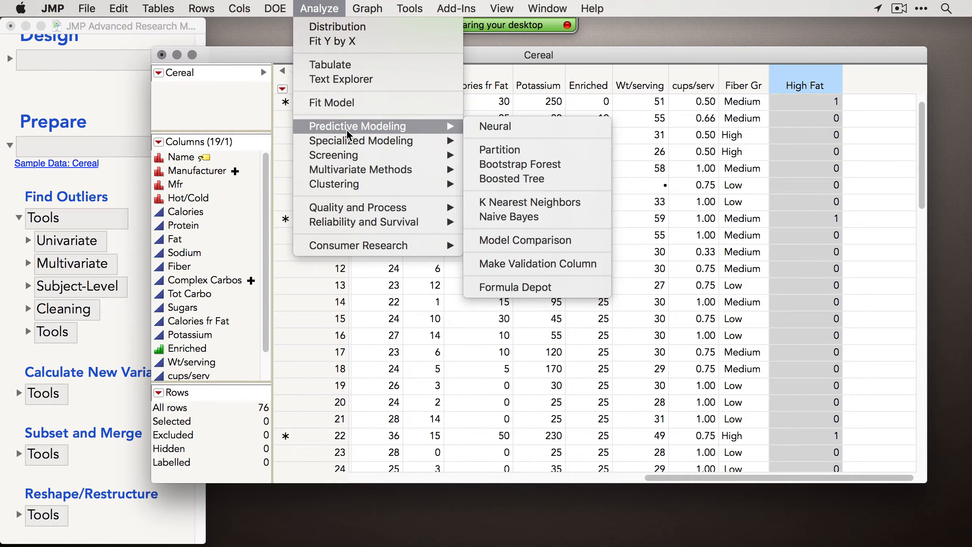
pyautogui.moveTo(355, 155)
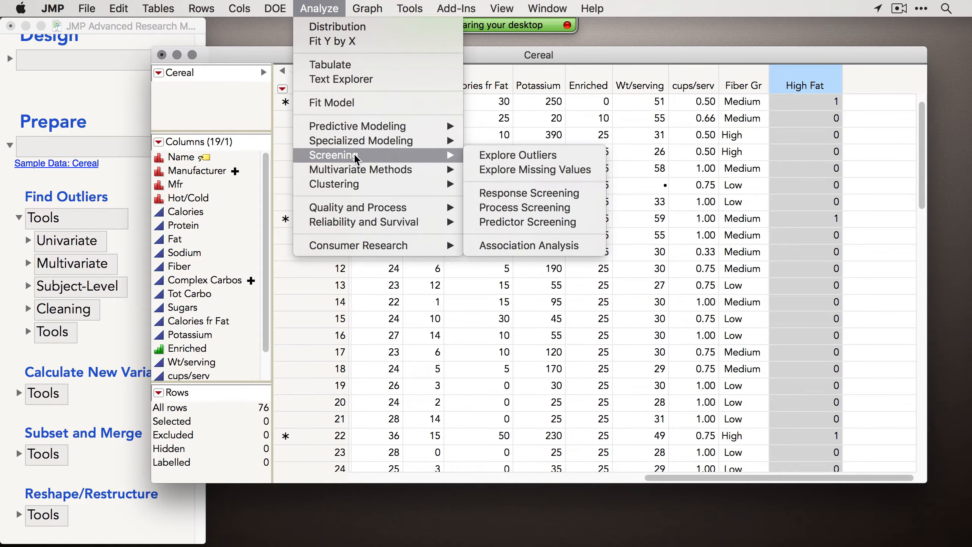
pyautogui.moveTo(230, 6)
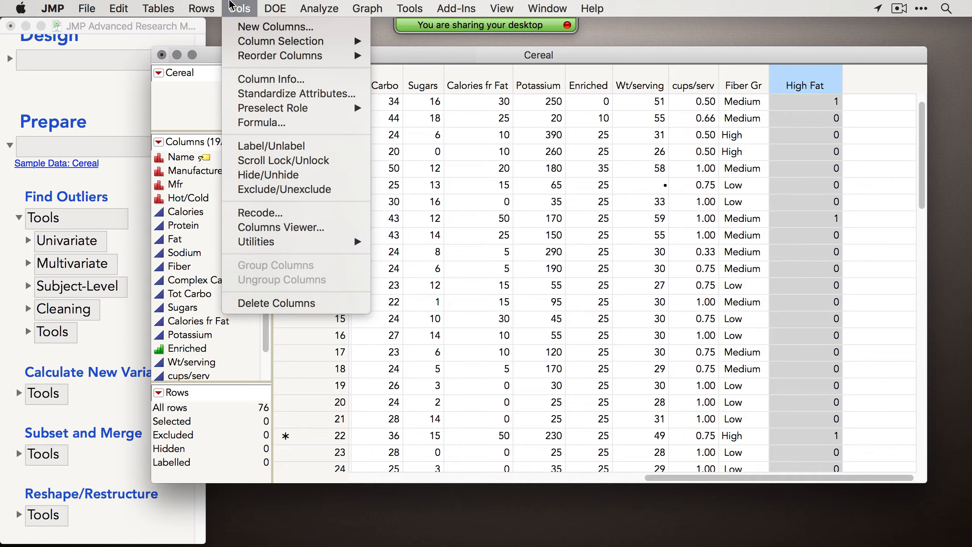
pyautogui.moveTo(285, 243)
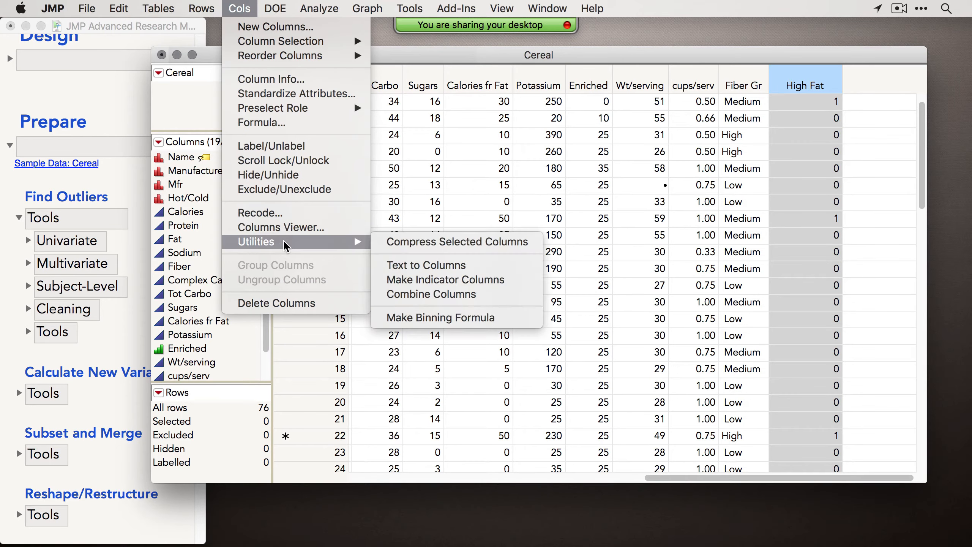
pyautogui.moveTo(297, 5)
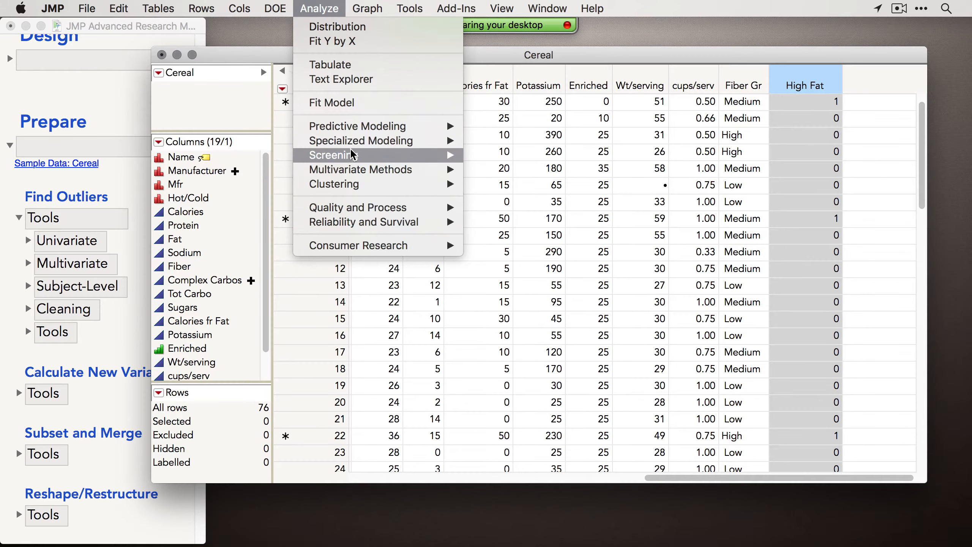
pyautogui.moveTo(359, 132)
pyautogui.moveTo(394, 155)
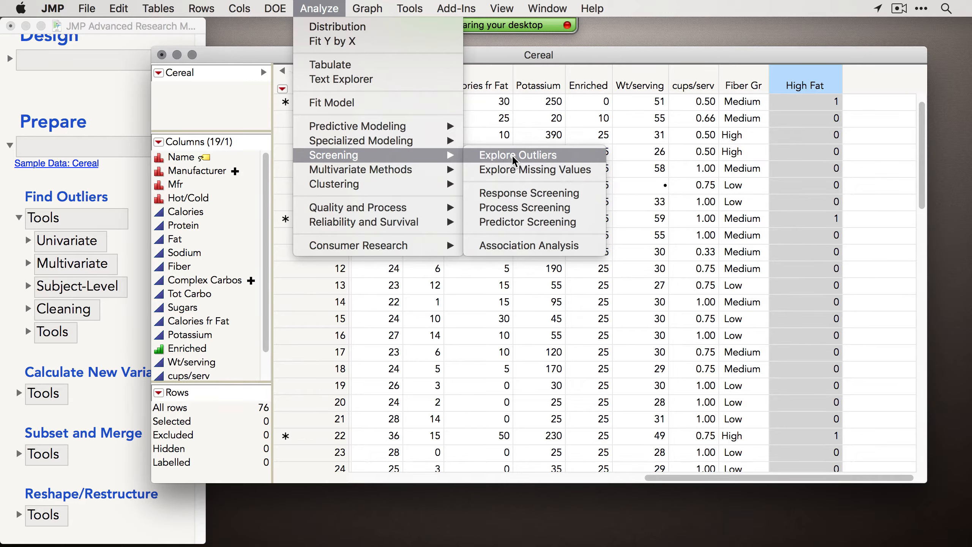
pyautogui.click(516, 132)
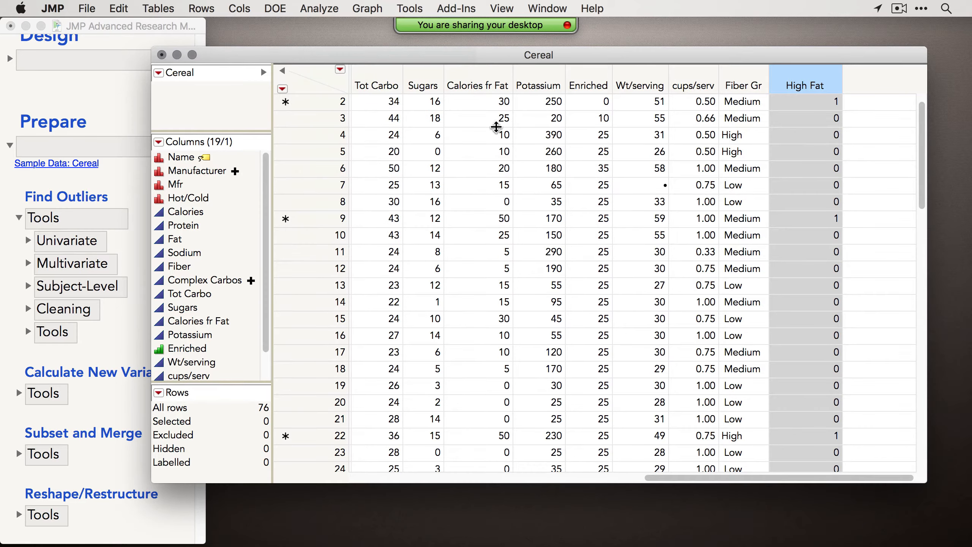
# Expand the Multivariate tools outline in the research methods journal and return to the Cereal table.
pyautogui.moveTo(356, 58); pyautogui.dragTo(348, 54)
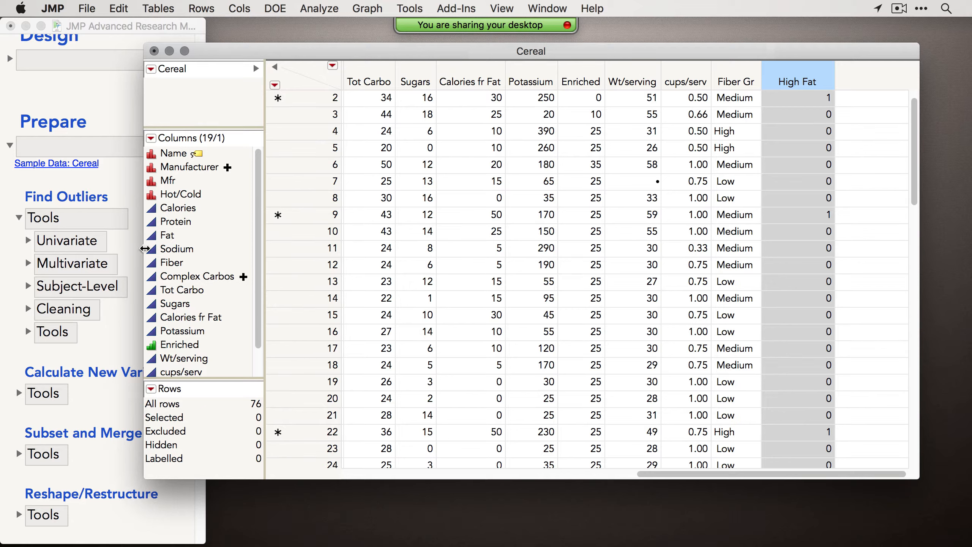
pyautogui.click(137, 253)
pyautogui.click(30, 264)
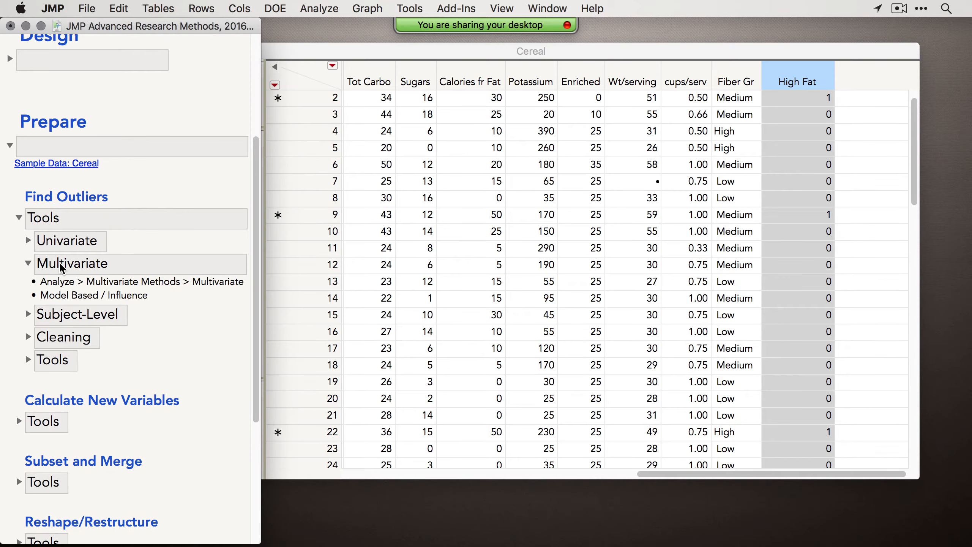
pyautogui.click(467, 52)
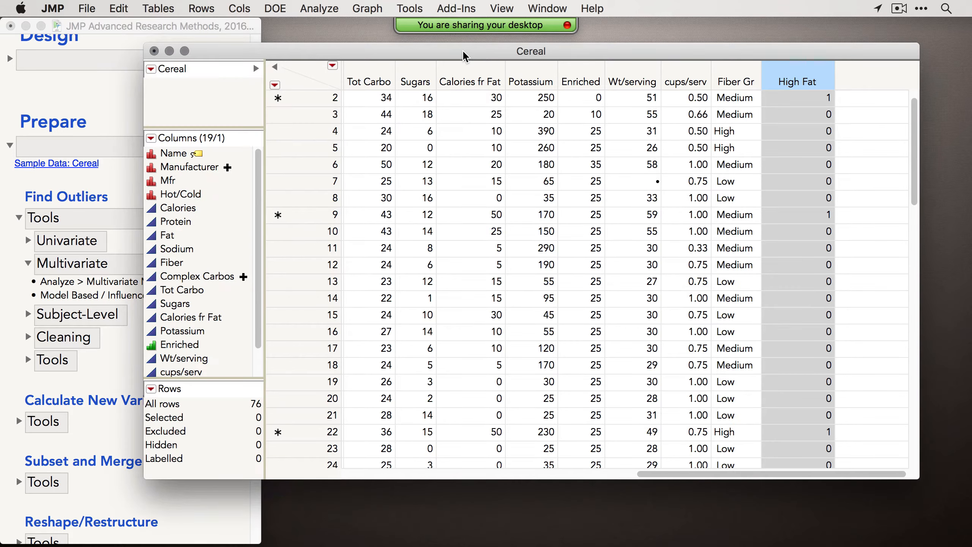
# Run a Multivariate analysis on the Cereal table with the ten columns Calories through Potassium as Y, keeping the default estimation method.
pyautogui.hscroll(-10, 462, 165)
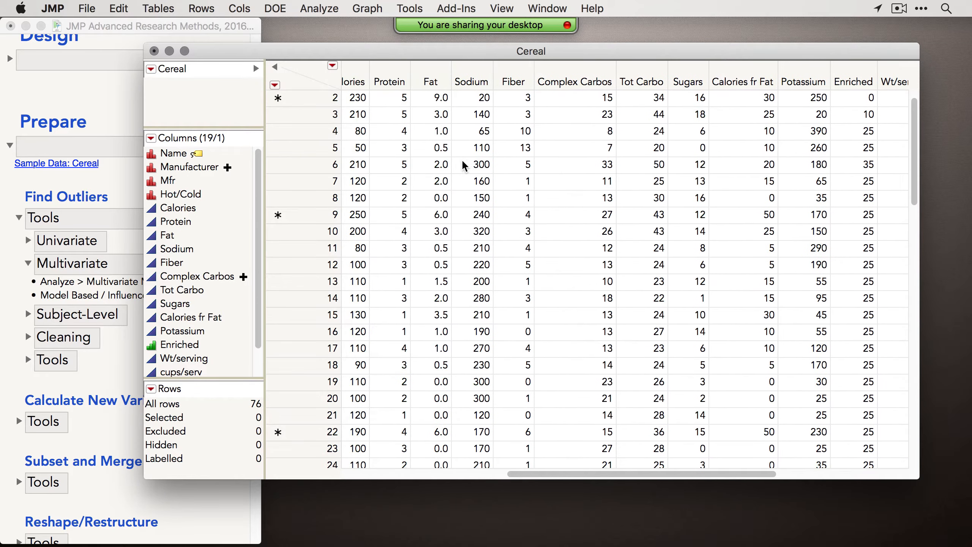
pyautogui.hscroll(-2, 462, 163)
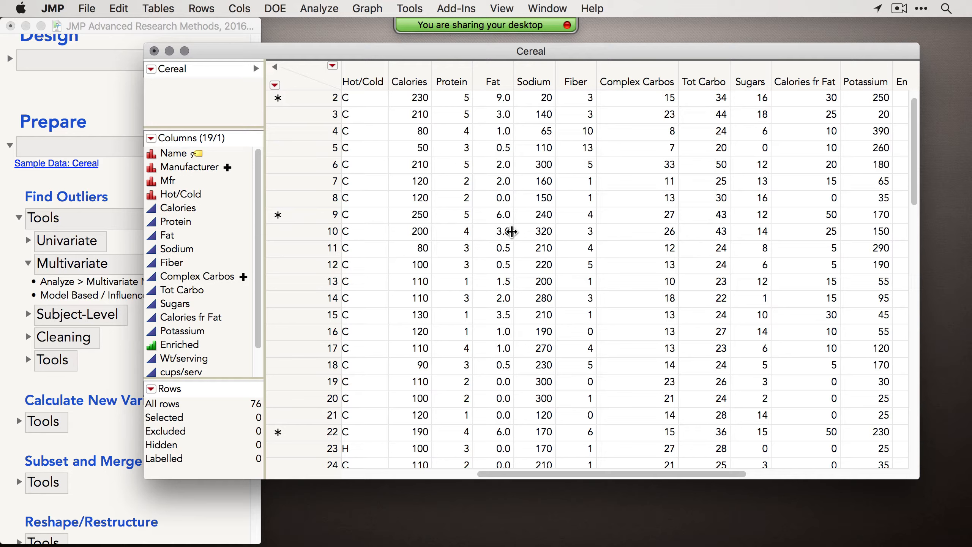
pyautogui.click(331, 7)
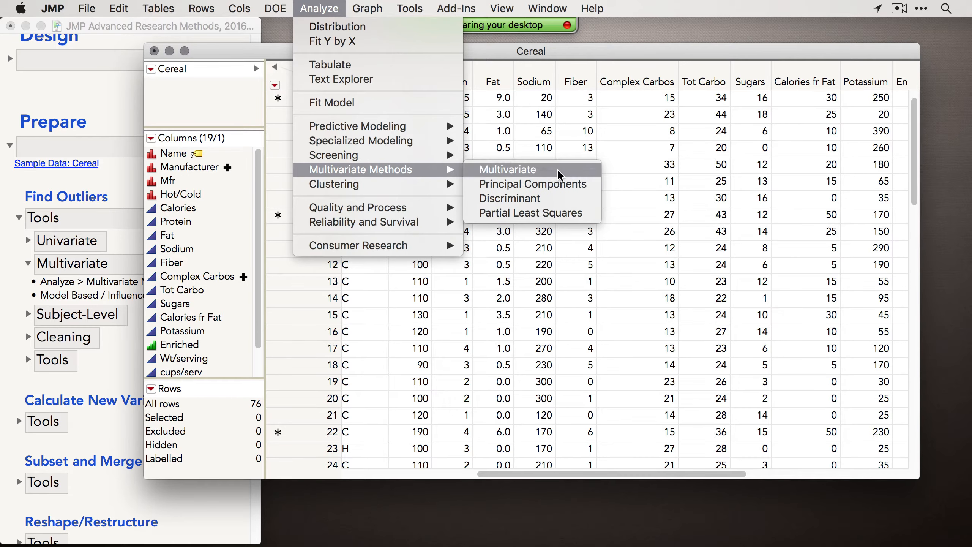
pyautogui.click(557, 177)
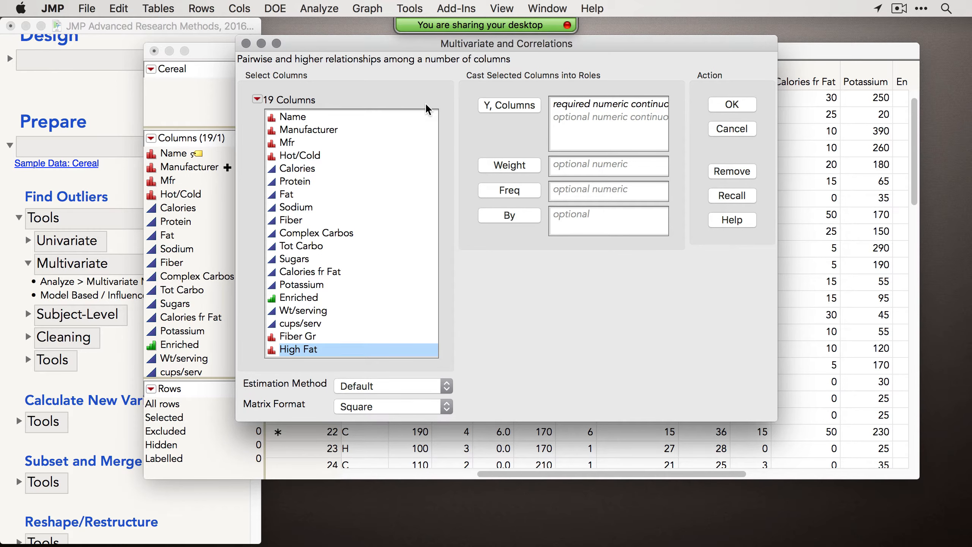
pyautogui.moveTo(475, 51); pyautogui.dragTo(468, 58)
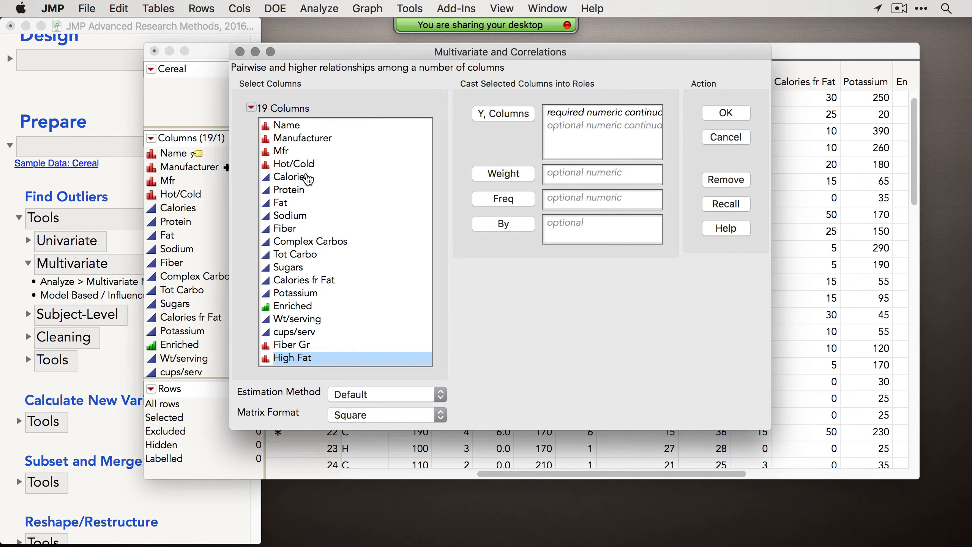
pyautogui.moveTo(306, 180); pyautogui.dragTo(316, 295)
pyautogui.click(495, 117)
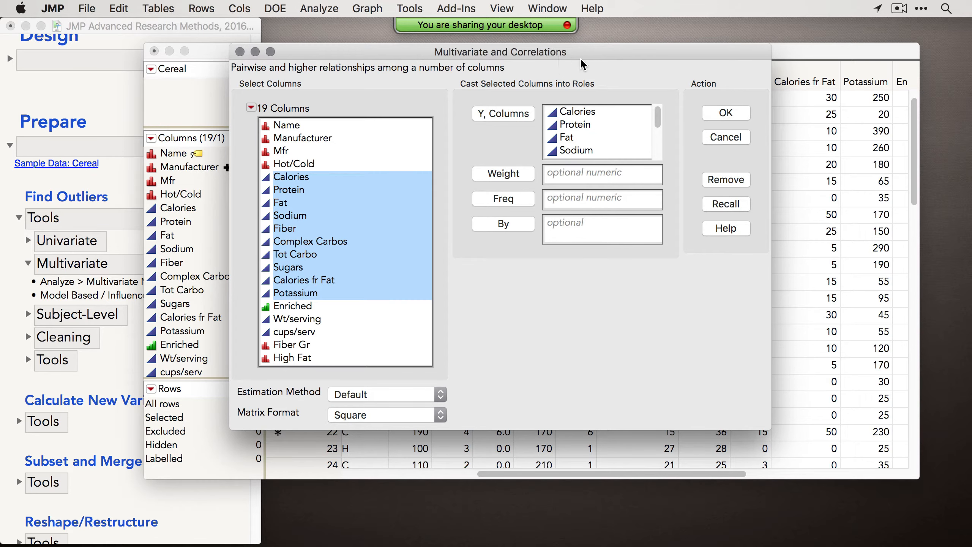
pyautogui.click(740, 112)
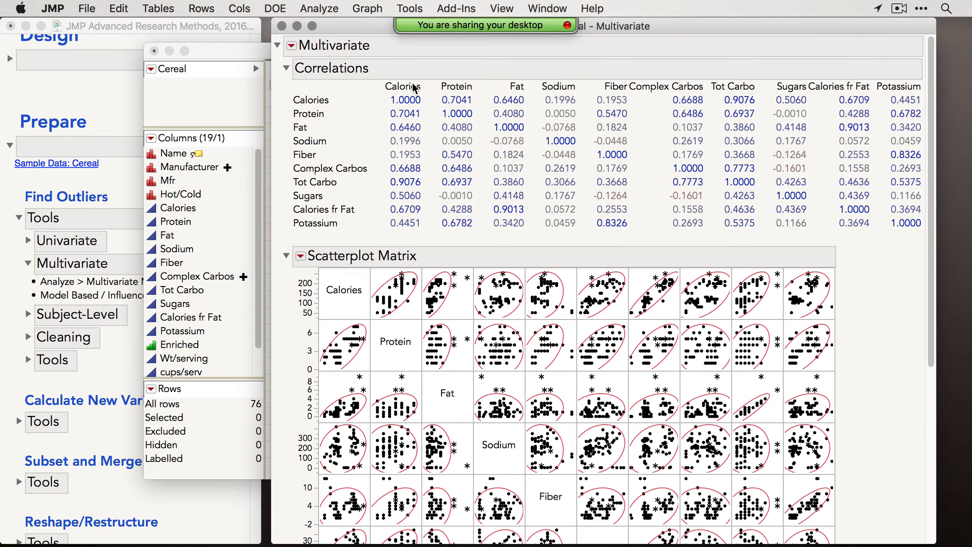
# Collapse the Correlations table and examine the scatterplot matrix for points outside the density ellipses.
pyautogui.click(286, 68)
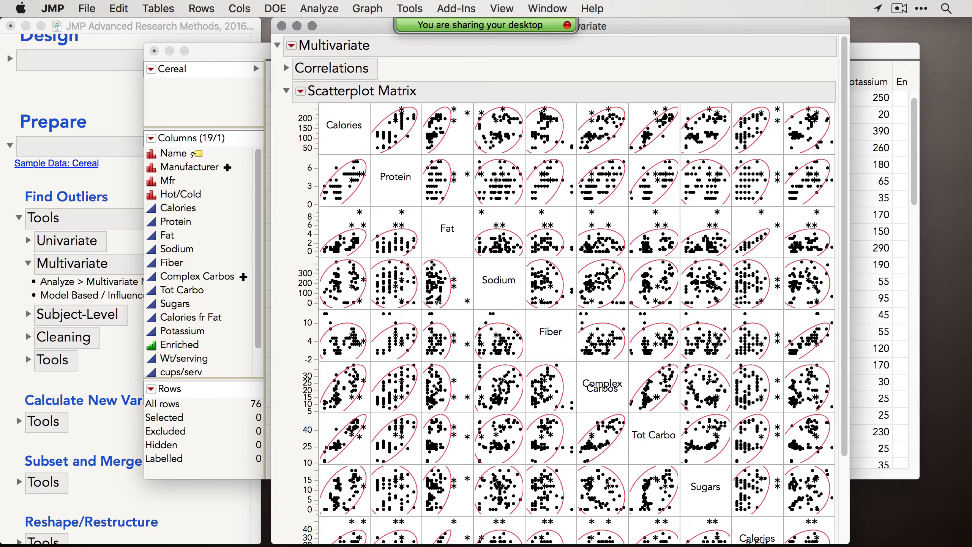
pyautogui.scroll(-3, 551, 299)
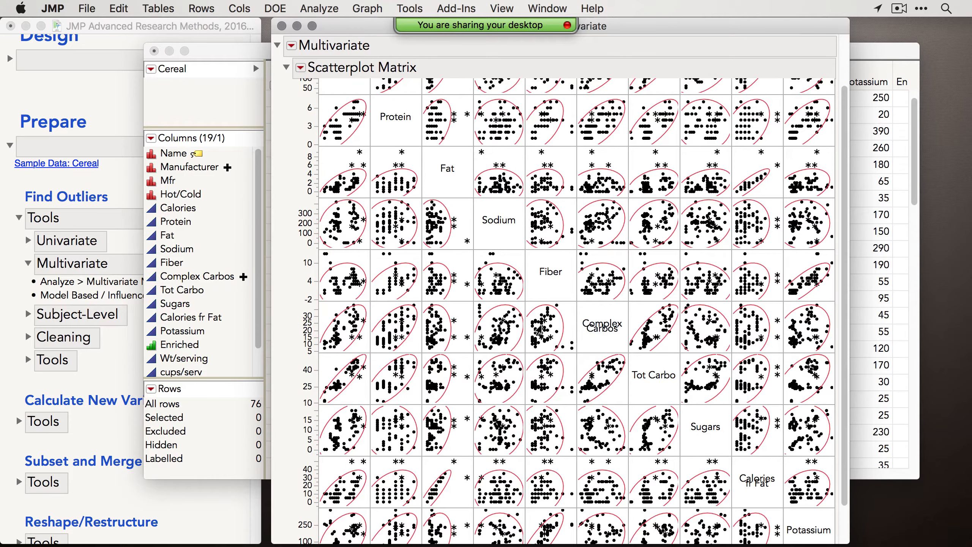
pyautogui.scroll(-1, 684, 291)
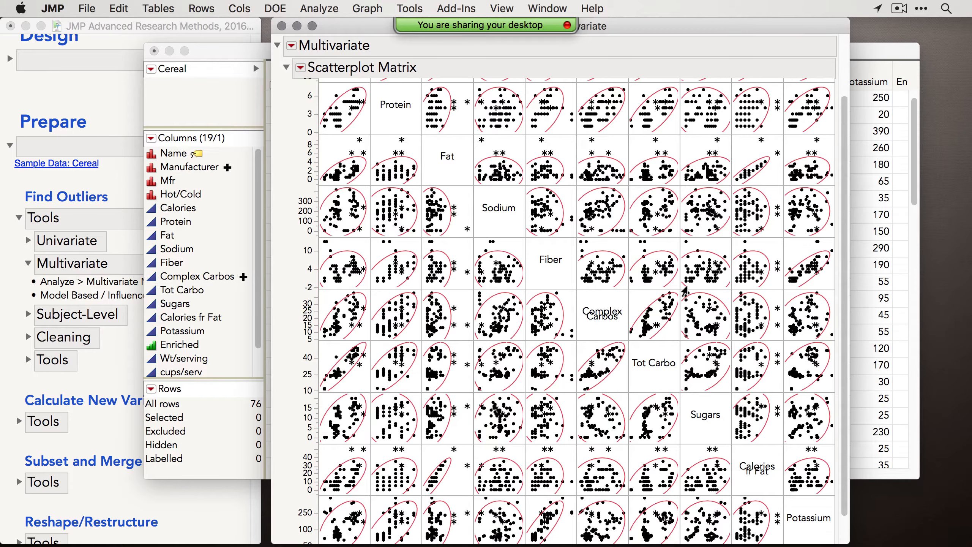
pyautogui.scroll(-1, 684, 290)
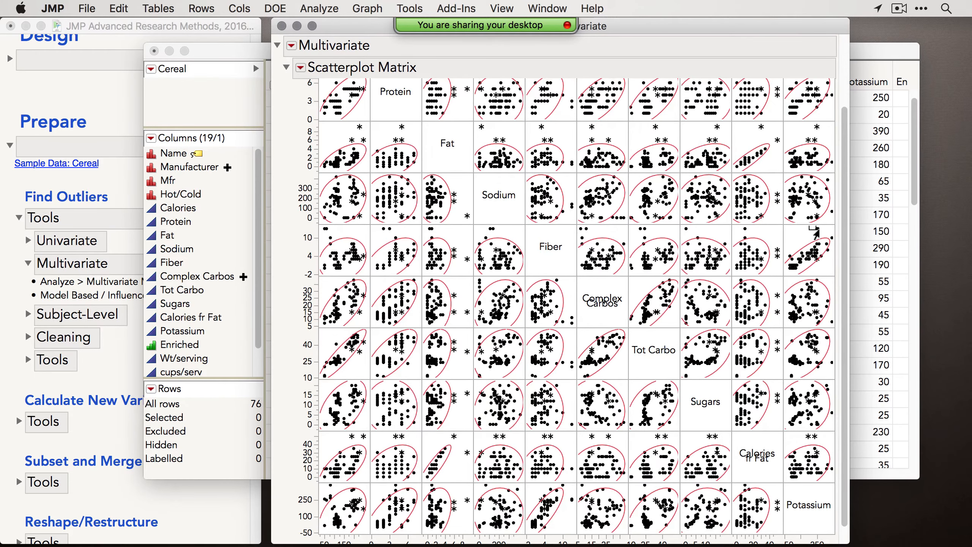
# Inspect outlying points by selecting them in the Fiber by Potassium and Calories fr Fat by Fat scatterplots, and clear the selection.
pyautogui.click(817, 229)
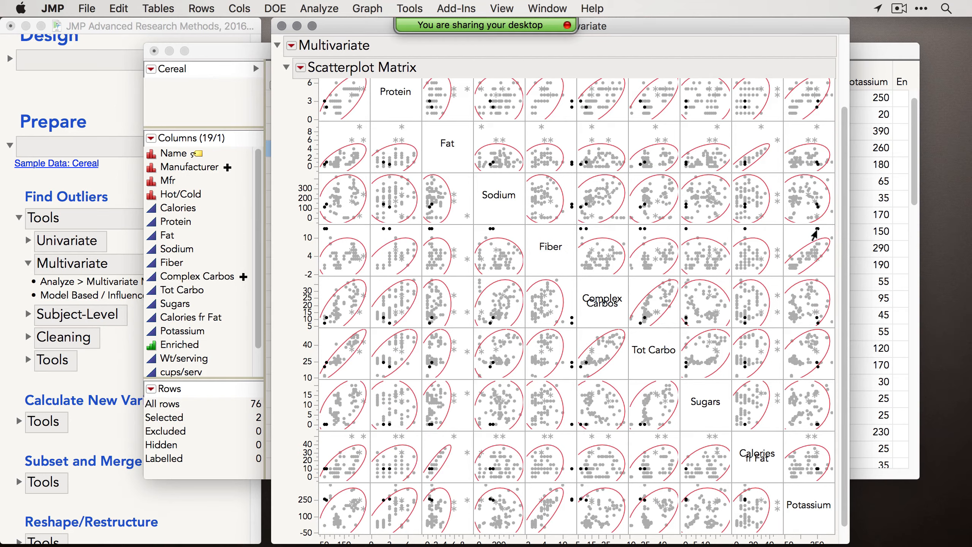
pyautogui.moveTo(813, 231)
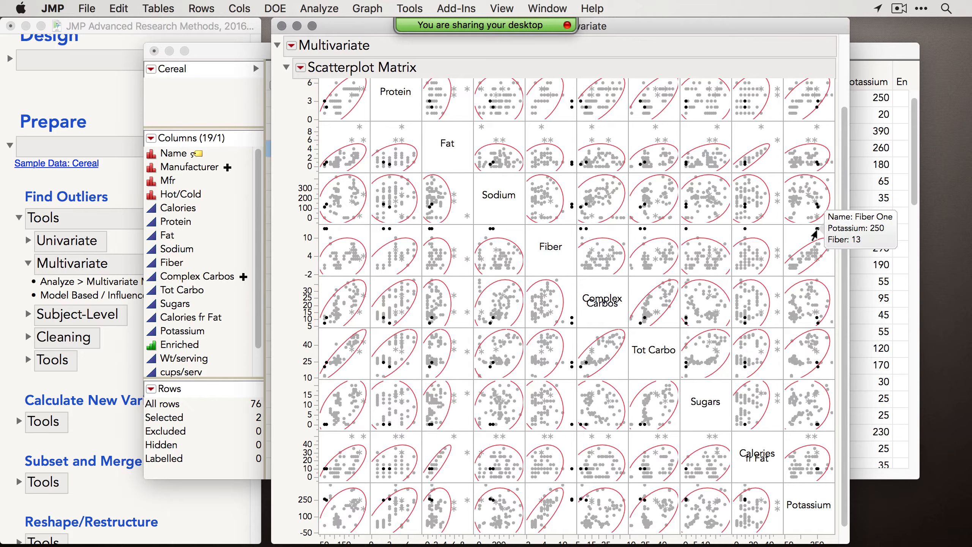
pyautogui.click(440, 462)
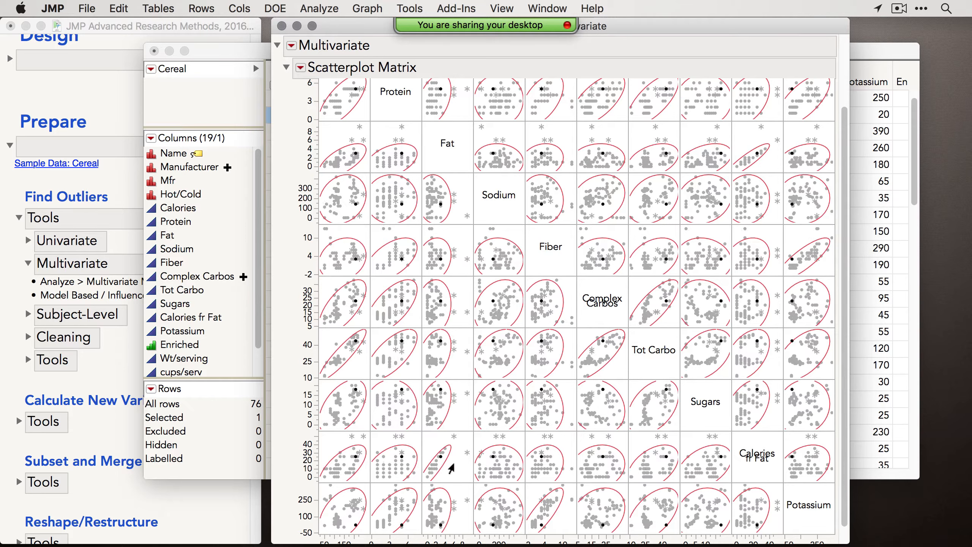
pyautogui.click(467, 451)
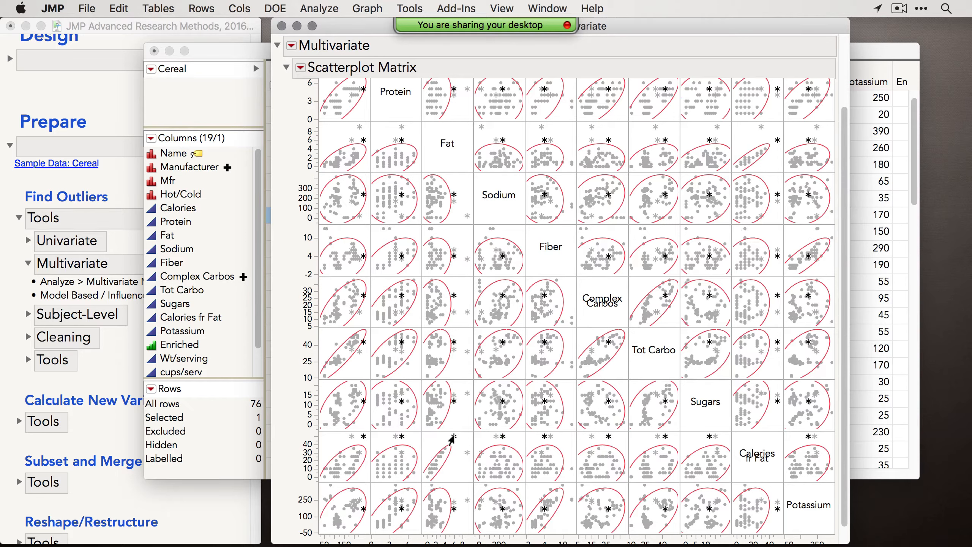
pyautogui.click(454, 454)
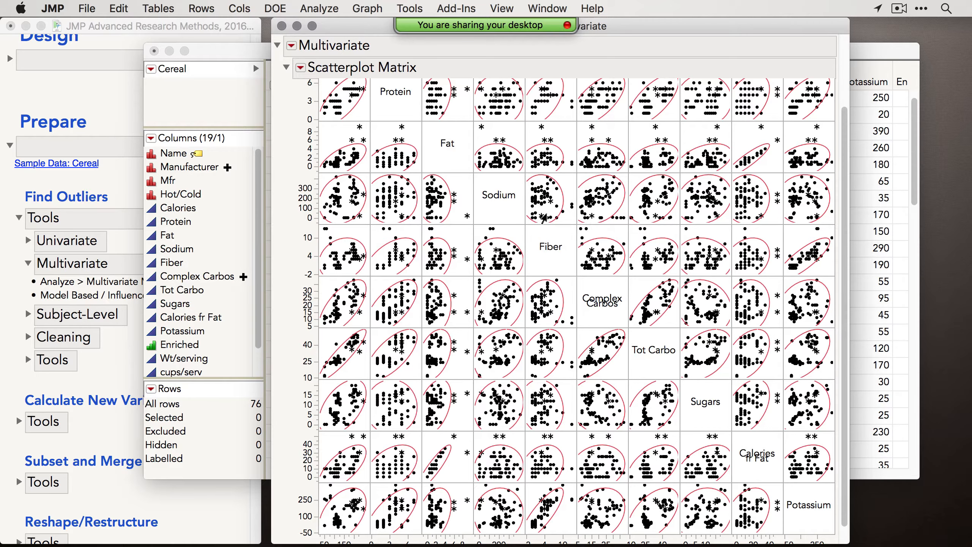
# Review the Outlier Analysis options of the Multivariate report, including Mahalanobis Distances, Jackknife Distances and T².
pyautogui.scroll(2, 536, 210)
pyautogui.scroll(4, 525, 166)
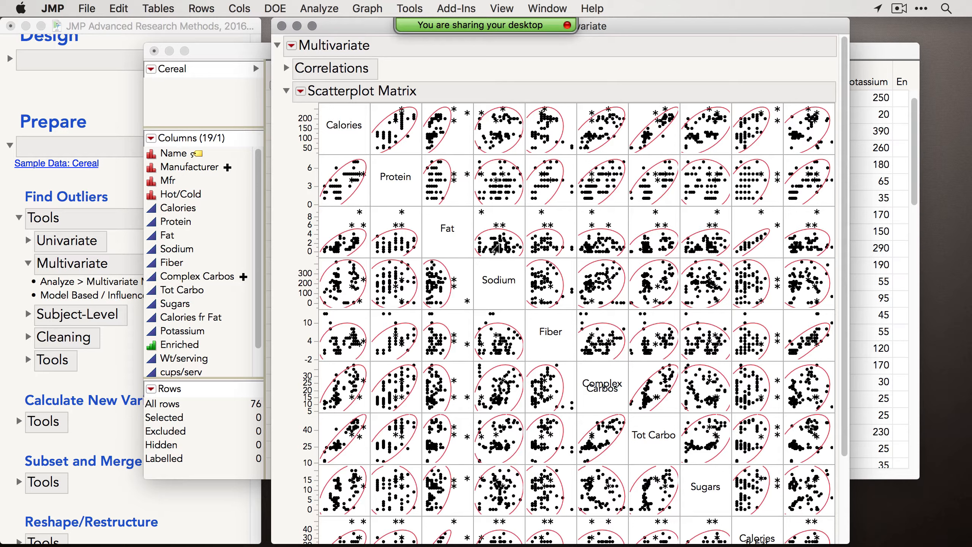
pyautogui.moveTo(496, 248)
pyautogui.click(290, 47)
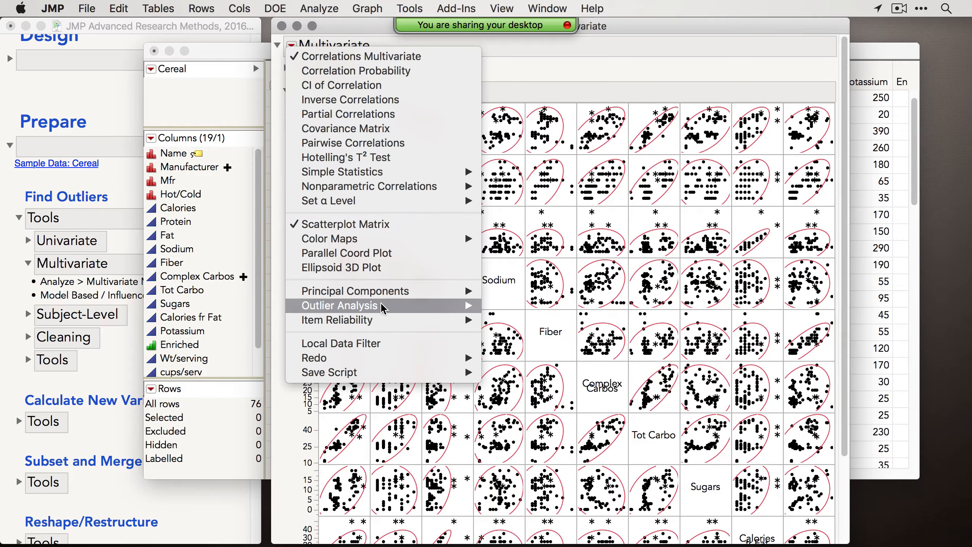
pyautogui.moveTo(382, 306)
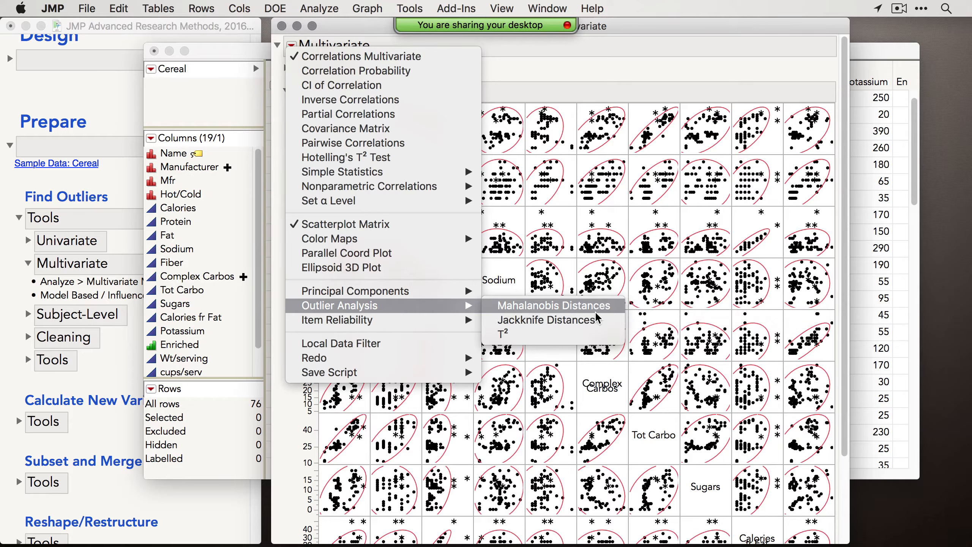
pyautogui.click(816, 316)
pyautogui.moveTo(814, 318)
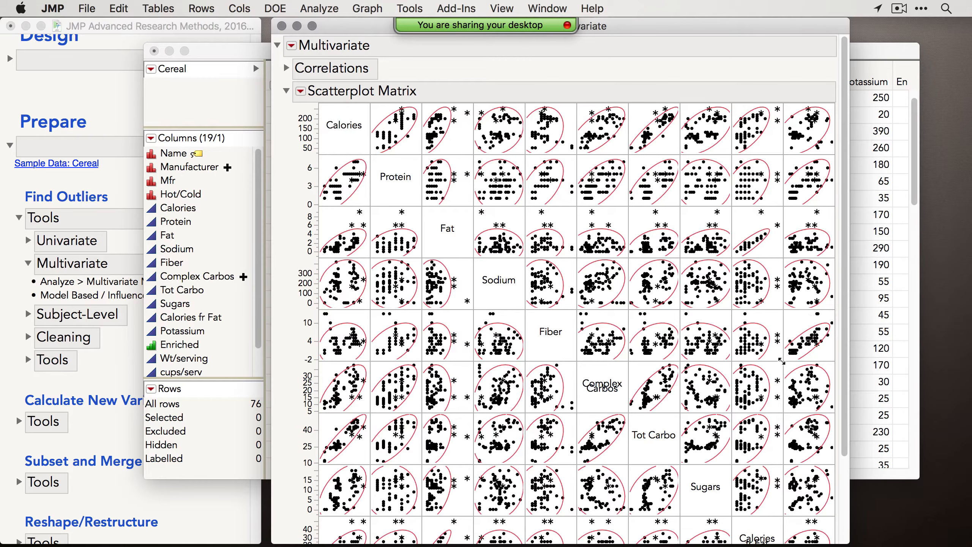
# Add the Mahalanobis Distances outlier plot to the Multivariate report.
pyautogui.click(292, 46)
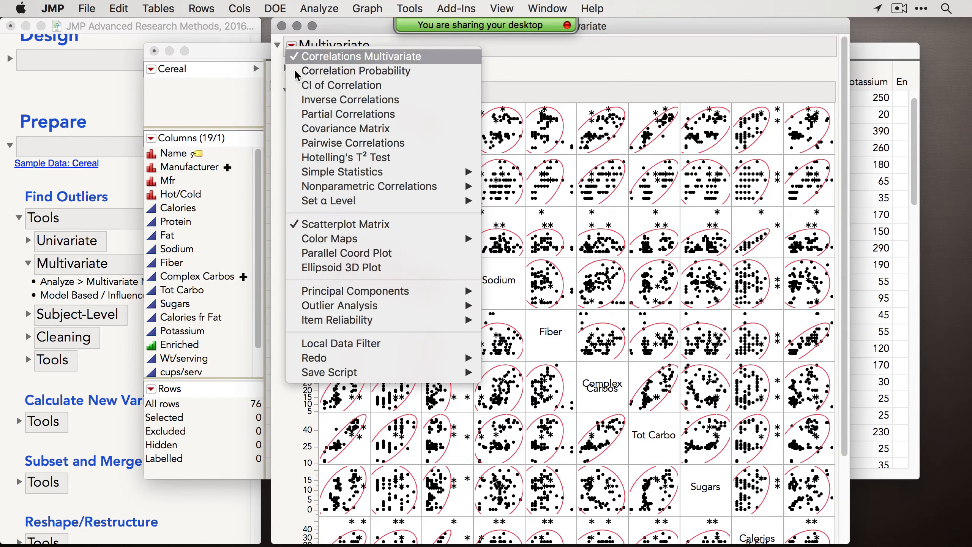
pyautogui.moveTo(428, 305)
pyautogui.click(511, 306)
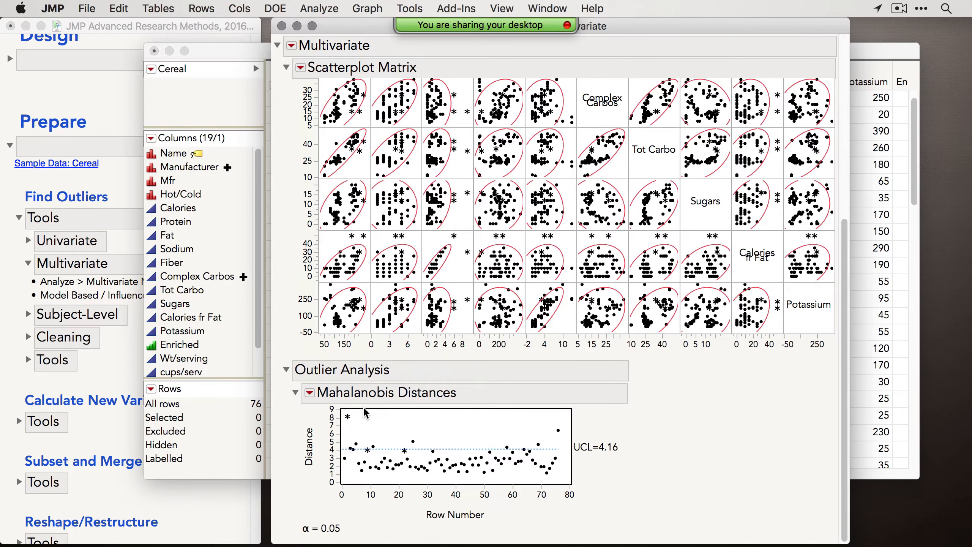
pyautogui.moveTo(338, 25); pyautogui.dragTo(368, 26)
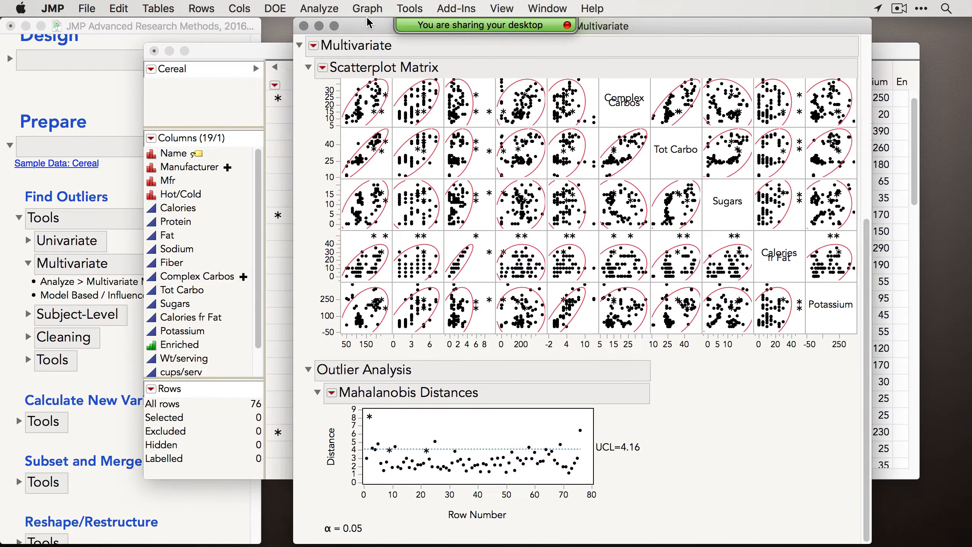
# Select all points above the UCL line in the Mahalanobis Distances plot and examine where they fall in the scatterplot matrix.
pyautogui.click(371, 459)
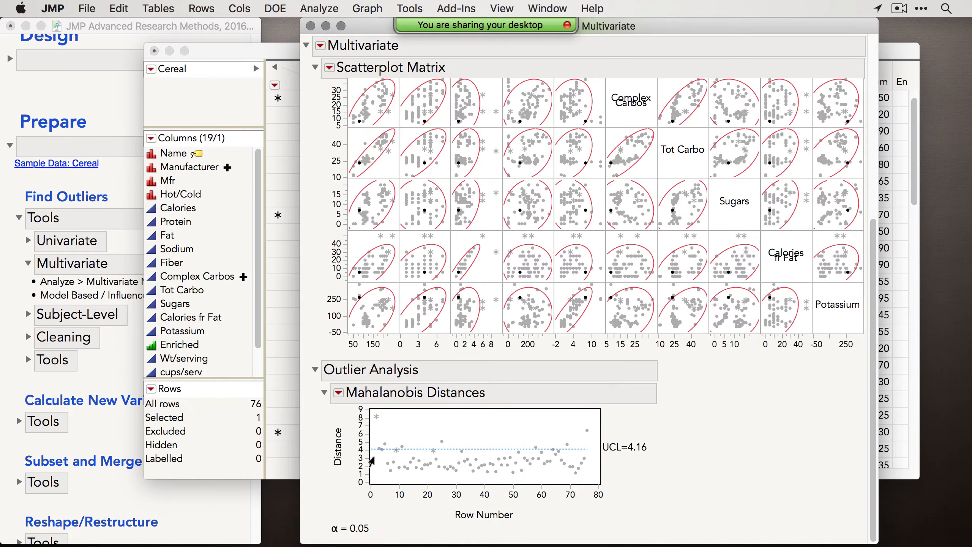
pyautogui.click(376, 416)
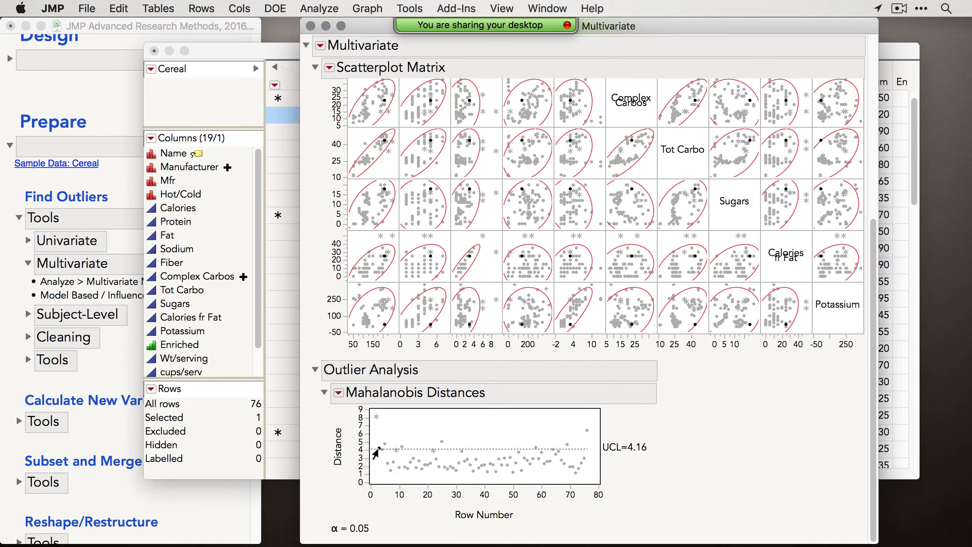
pyautogui.click(373, 420)
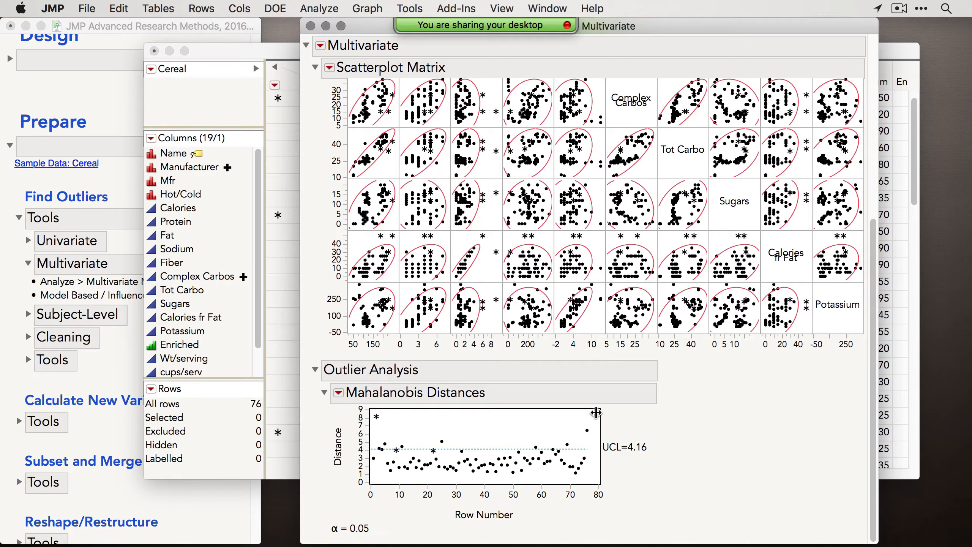
pyautogui.moveTo(595, 410); pyautogui.dragTo(365, 451)
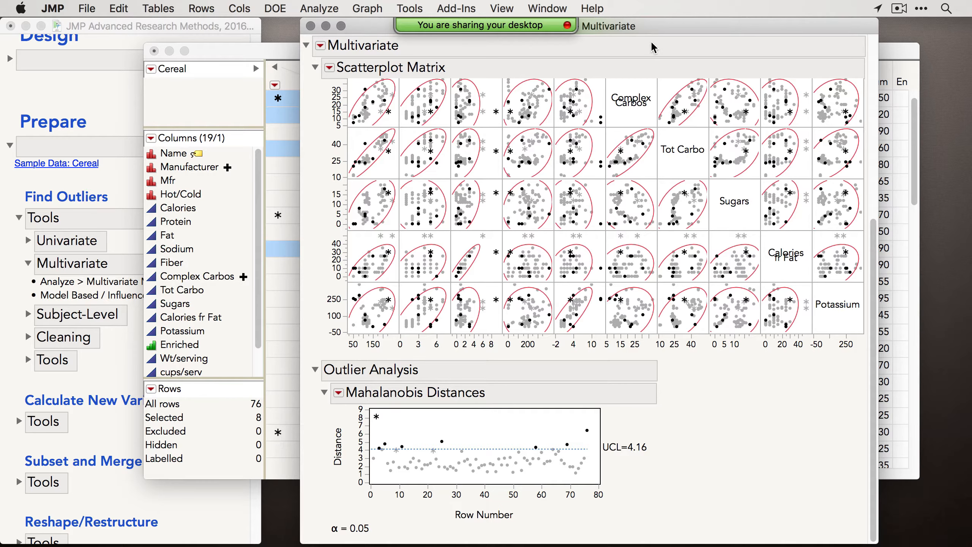
pyautogui.scroll(10, 640, 229)
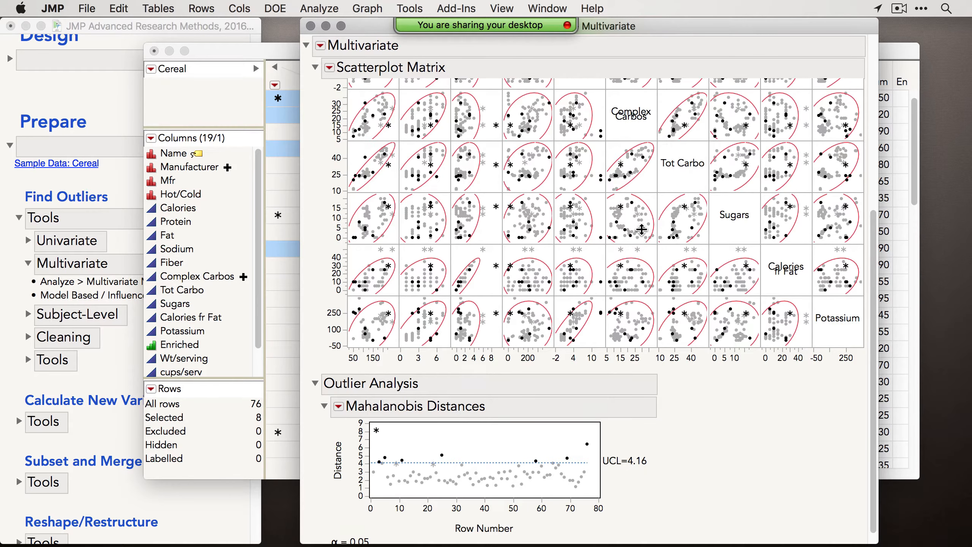
pyautogui.scroll(5, 641, 229)
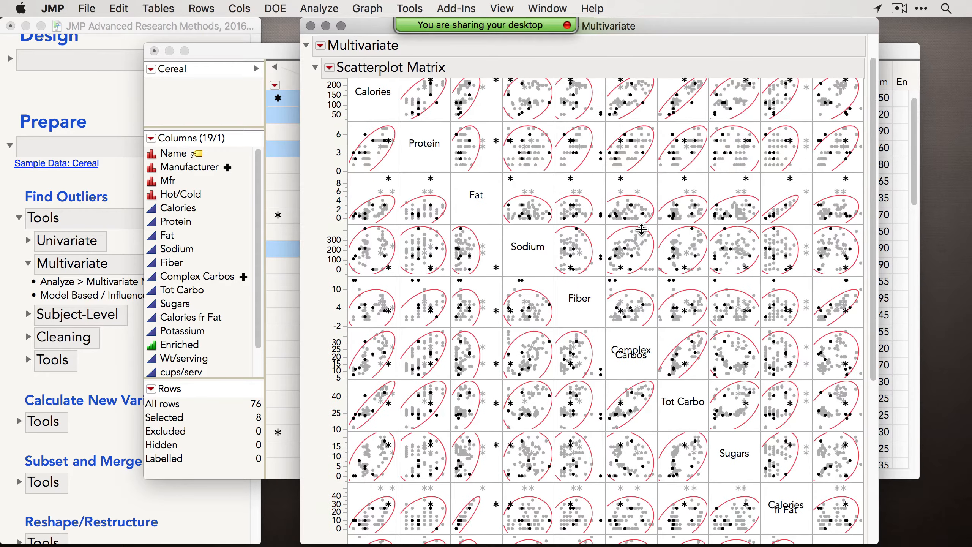
pyautogui.scroll(-10, 642, 229)
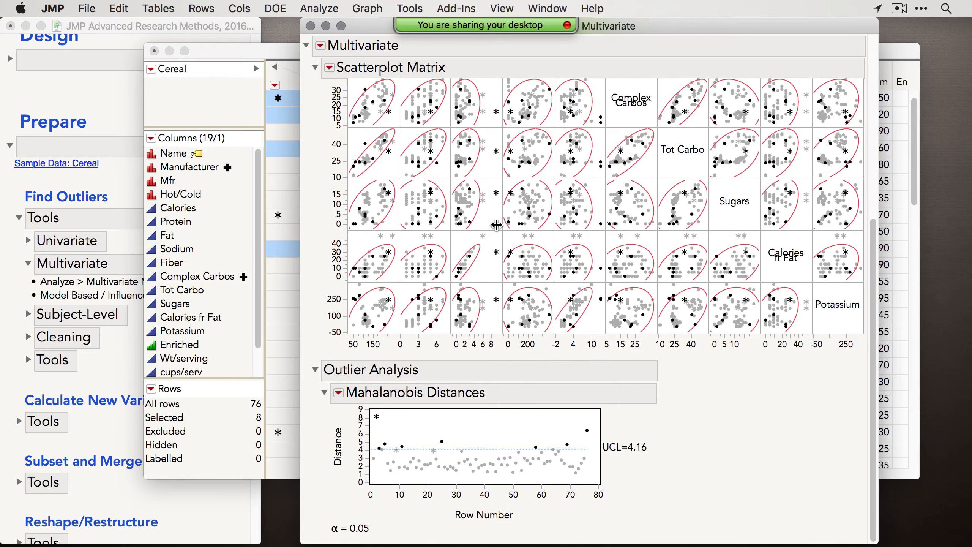
# Save the selected rows in a new column named High Mahalanobis, with 1 for selected and 0 for unselected, and clear the selection.
pyautogui.rightClick(587, 429)
pyautogui.moveTo(632, 532)
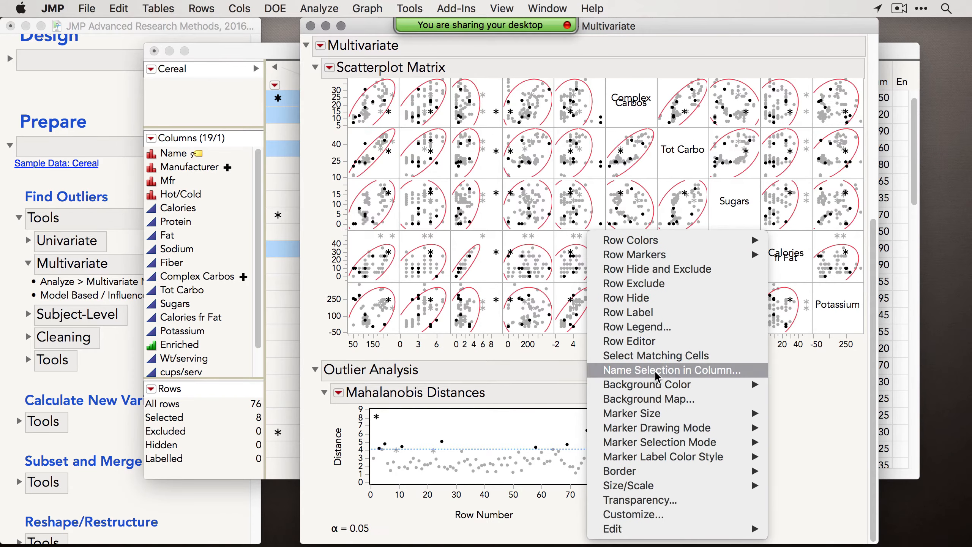
pyautogui.click(656, 374)
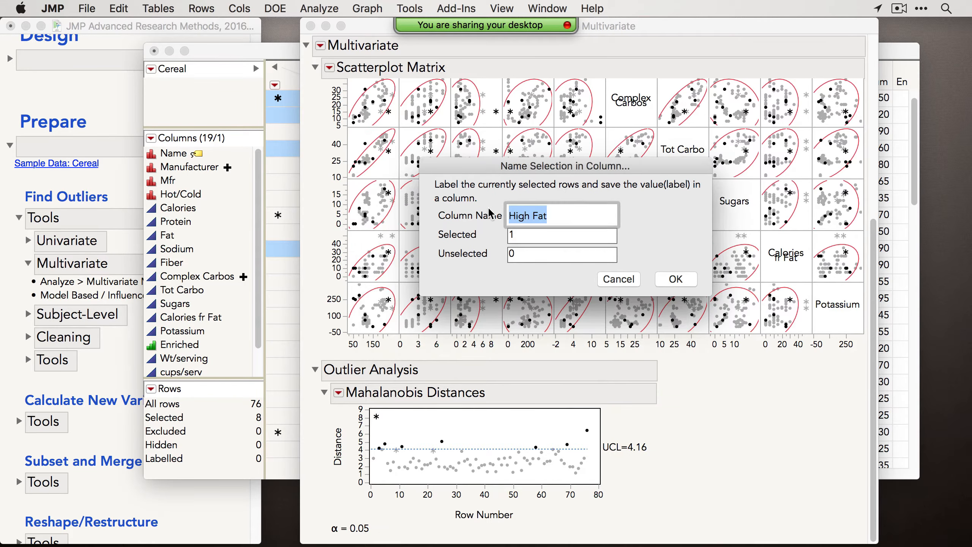
pyautogui.write('Hi')
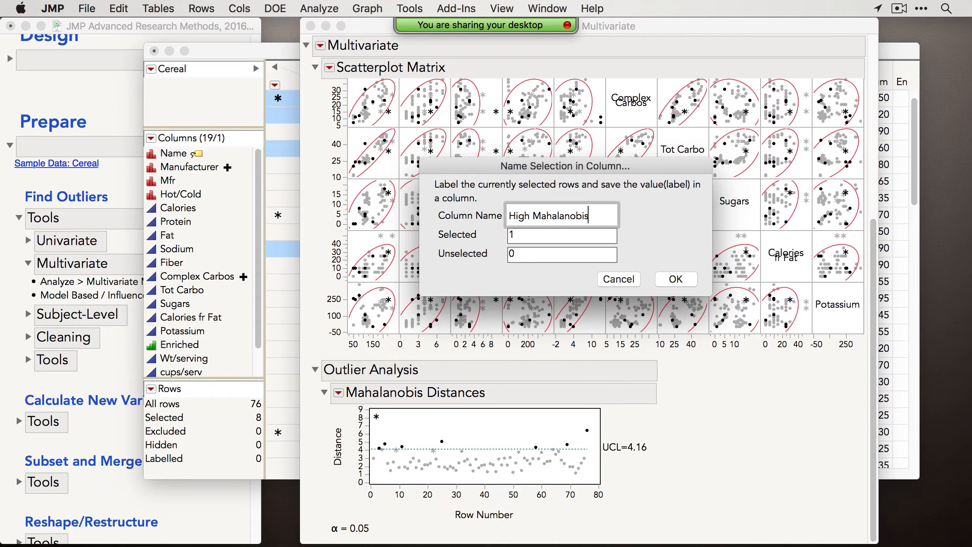
pyautogui.click(675, 279)
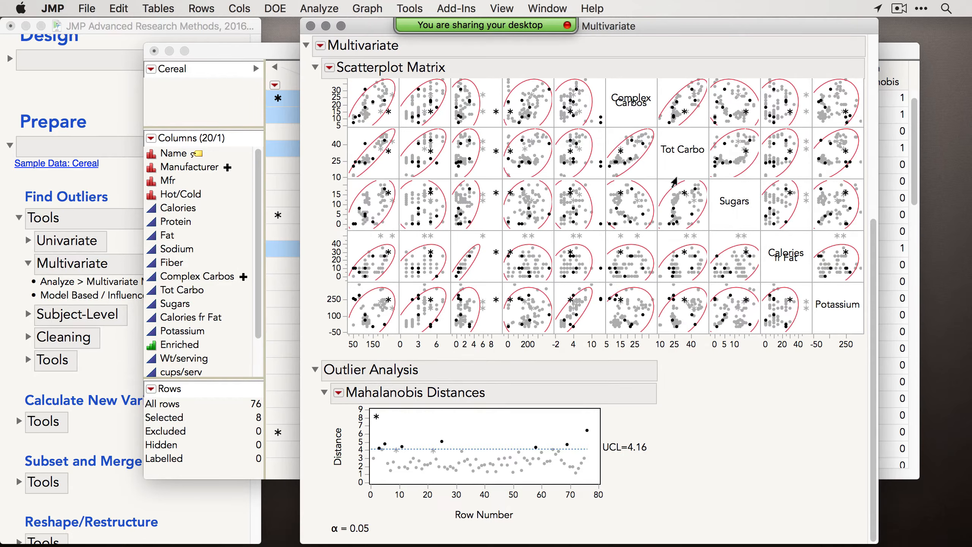
pyautogui.click(668, 190)
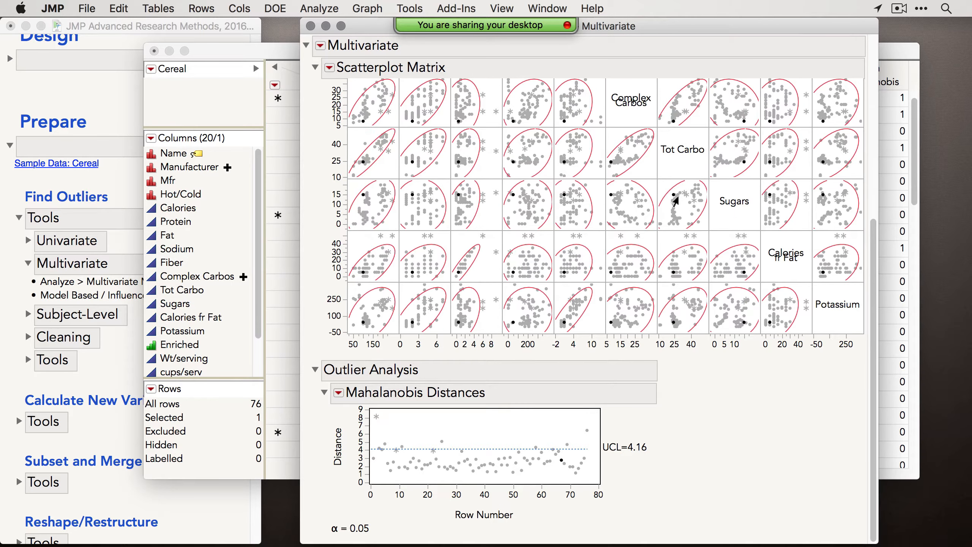
pyautogui.click(683, 210)
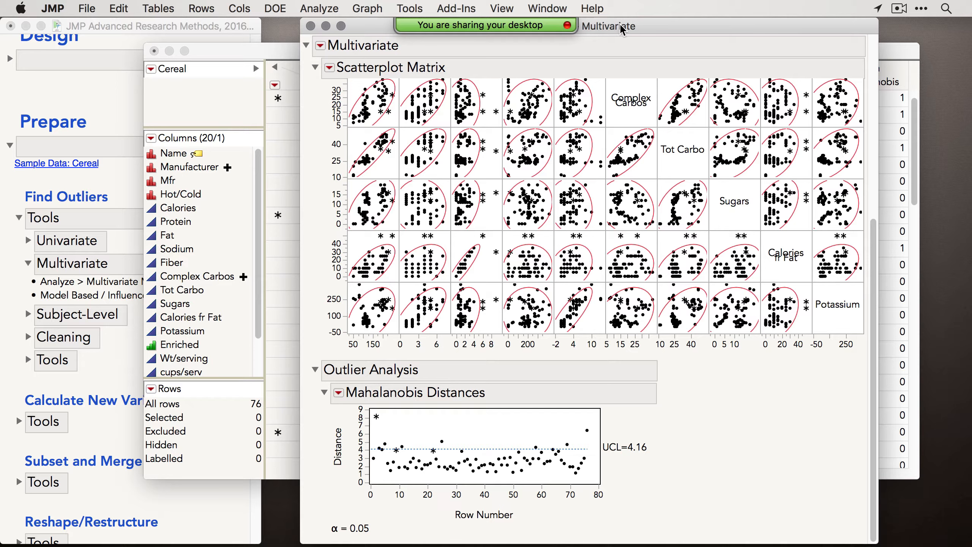
pyautogui.moveTo(618, 24); pyautogui.dragTo(634, 23)
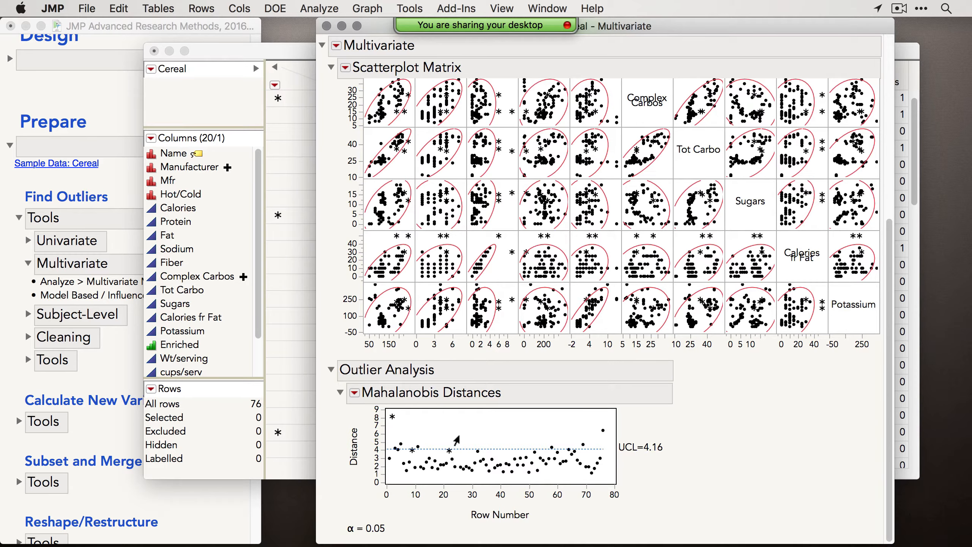
# Collapse the journal's Multivariate section and close both the Multivariate report and the Cereal data table.
pyautogui.click(94, 294)
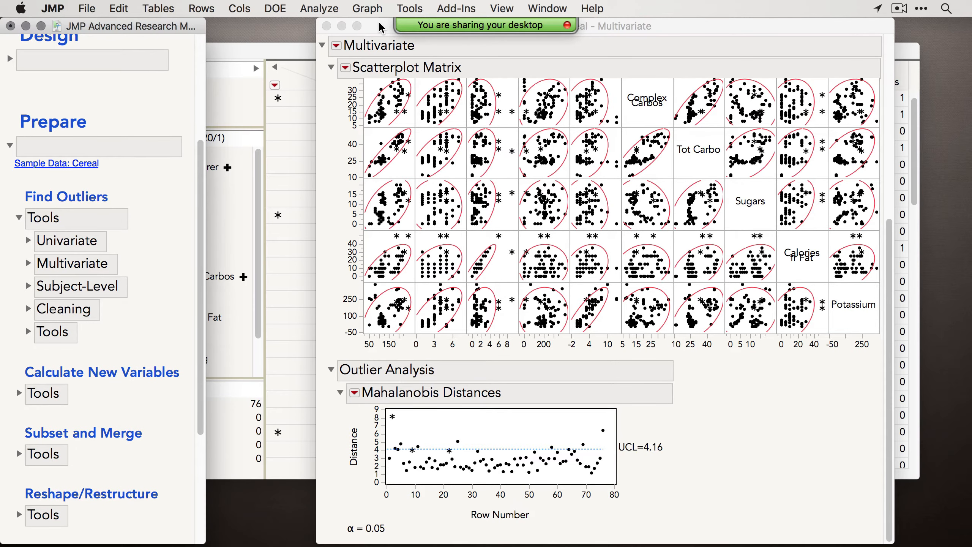
pyautogui.click(379, 23)
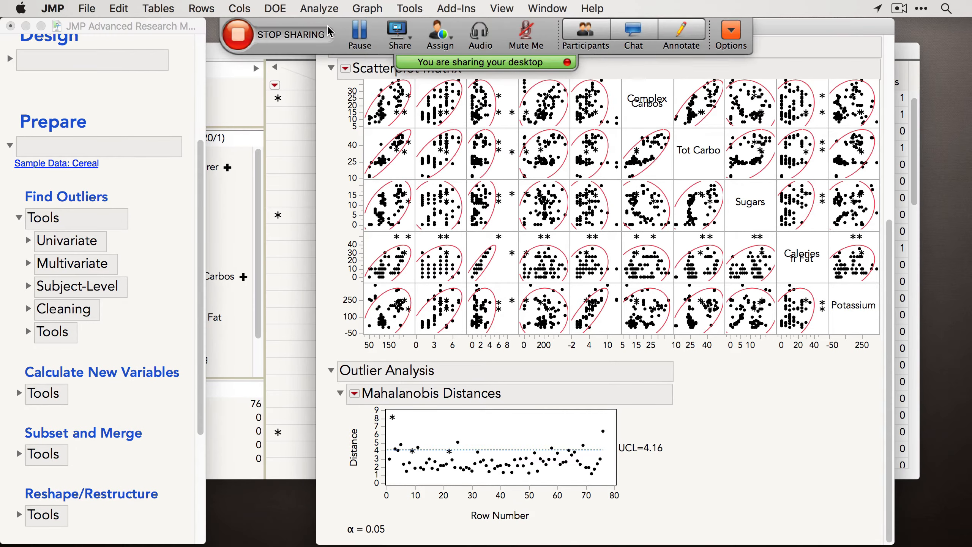
pyautogui.press('super+w')
pyautogui.press('super+w')
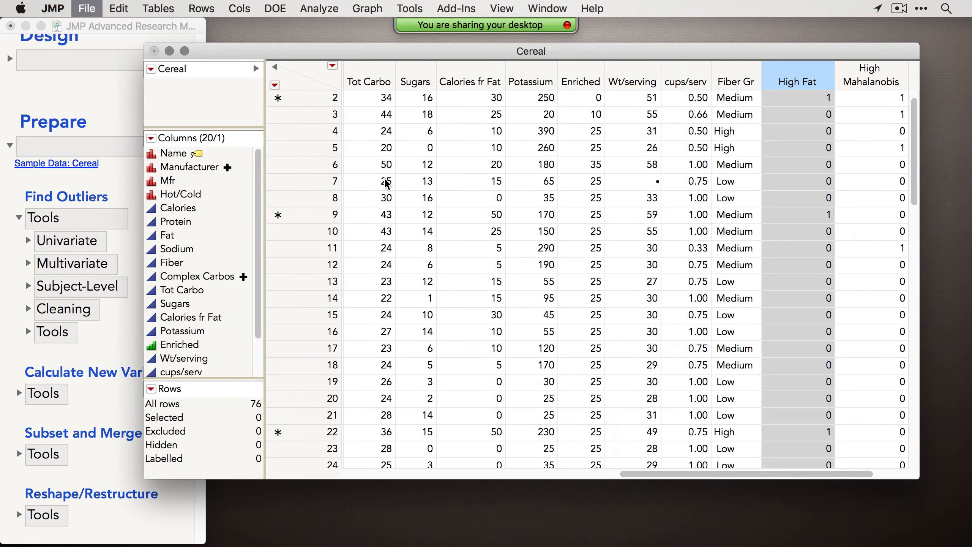
pyautogui.click(502, 137)
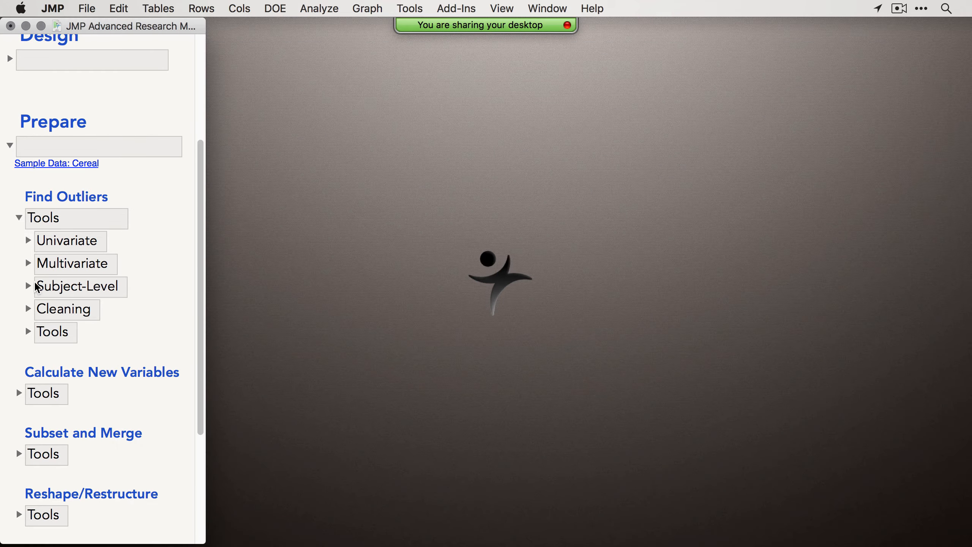
# Expand the Subject-Level section of the journal and open the Exp1D Data Full table, placing it beside the outline.
pyautogui.click(29, 287)
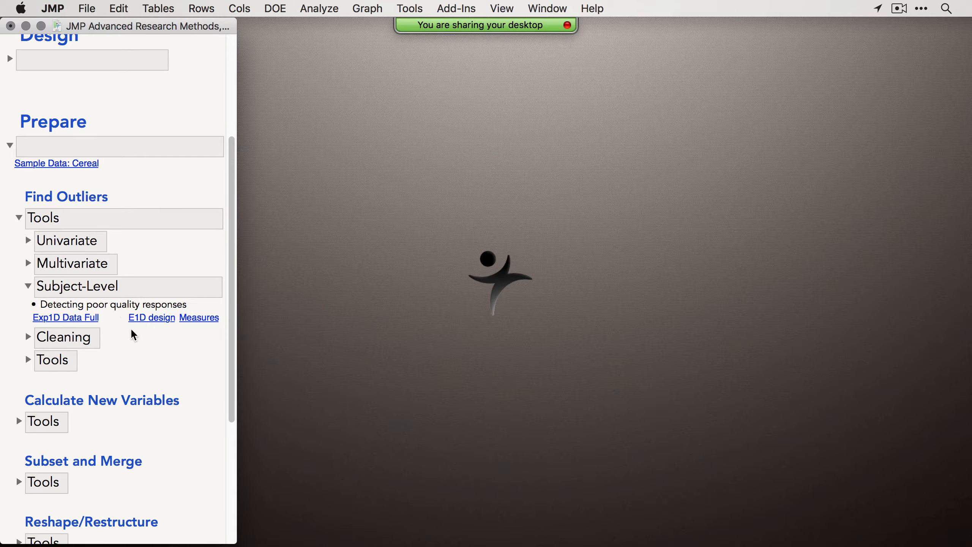
pyautogui.click(80, 318)
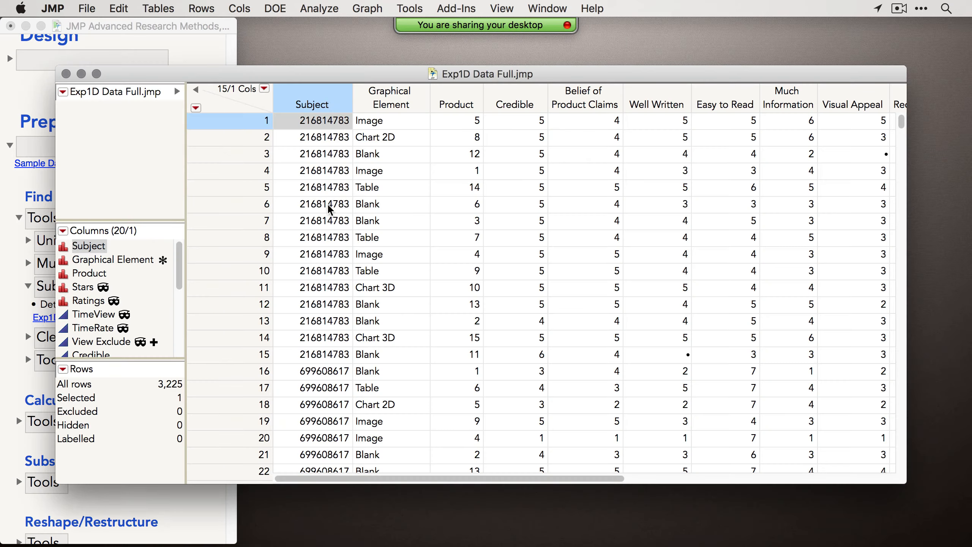
pyautogui.moveTo(330, 78); pyautogui.dragTo(380, 57)
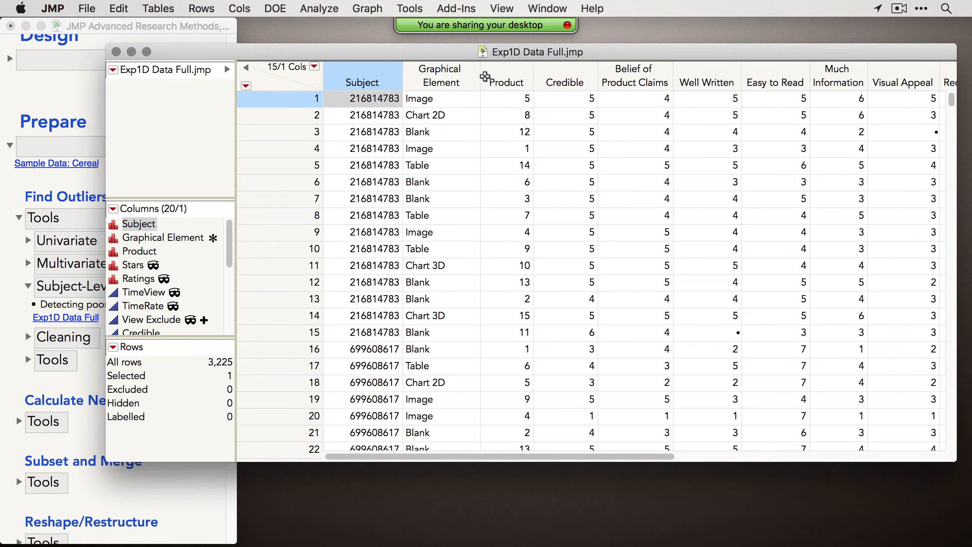
pyautogui.moveTo(476, 77); pyautogui.dragTo(466, 77)
pyautogui.moveTo(409, 58); pyautogui.dragTo(409, 54)
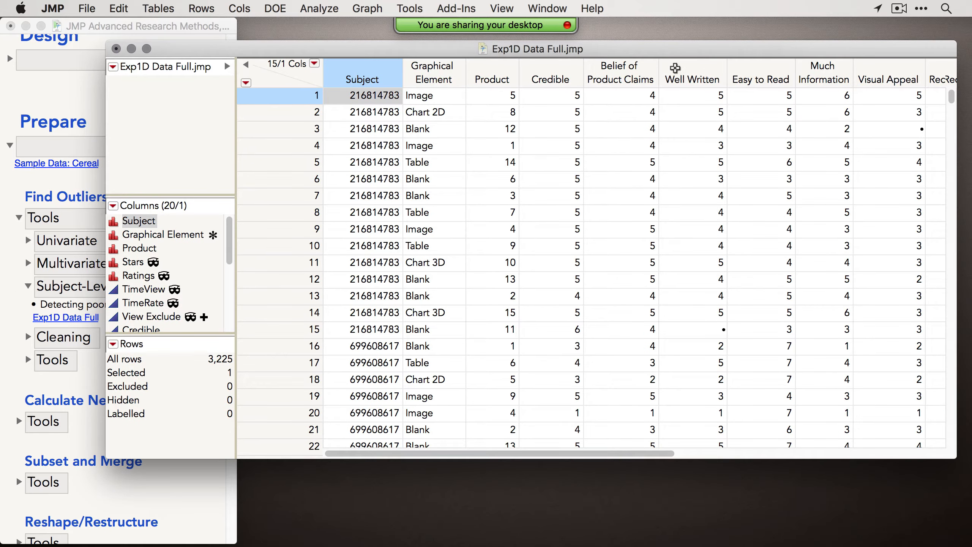
pyautogui.moveTo(625, 51)
pyautogui.mouseDown()
pyautogui.moveTo(644, 53)
pyautogui.moveTo(643, 45)
pyautogui.mouseUp()
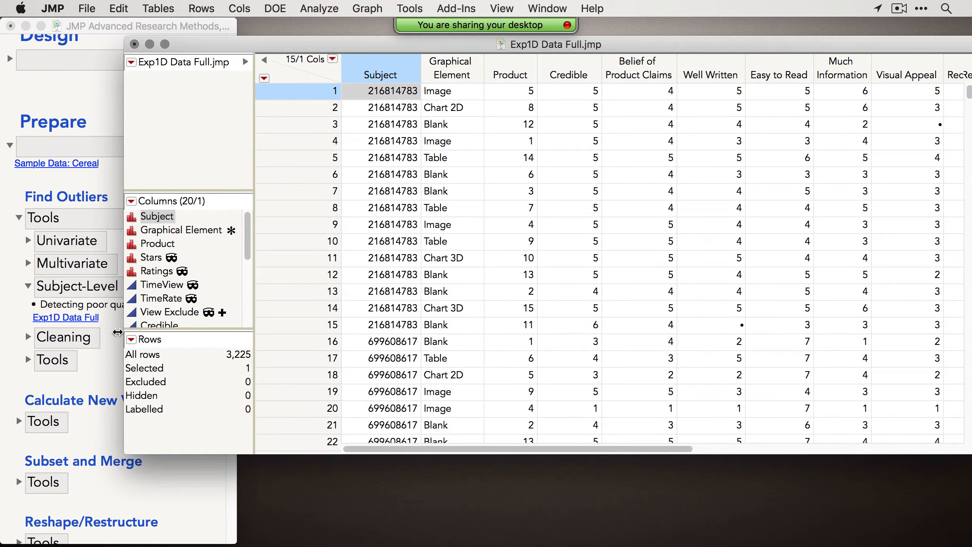
# Open the E1D design picture from the journal to view the four product page versions, and close it.
pyautogui.click(122, 365)
pyautogui.click(156, 317)
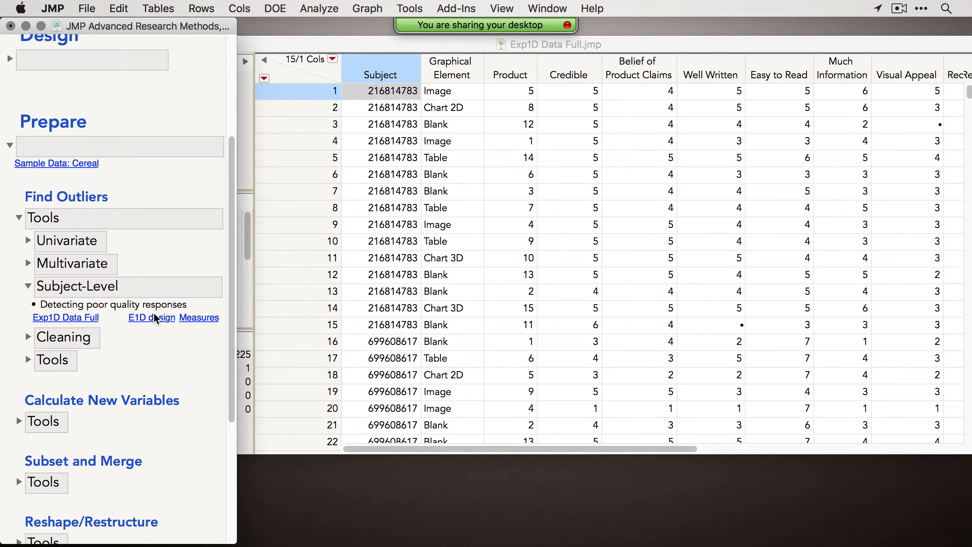
pyautogui.moveTo(649, 32); pyautogui.dragTo(531, 32)
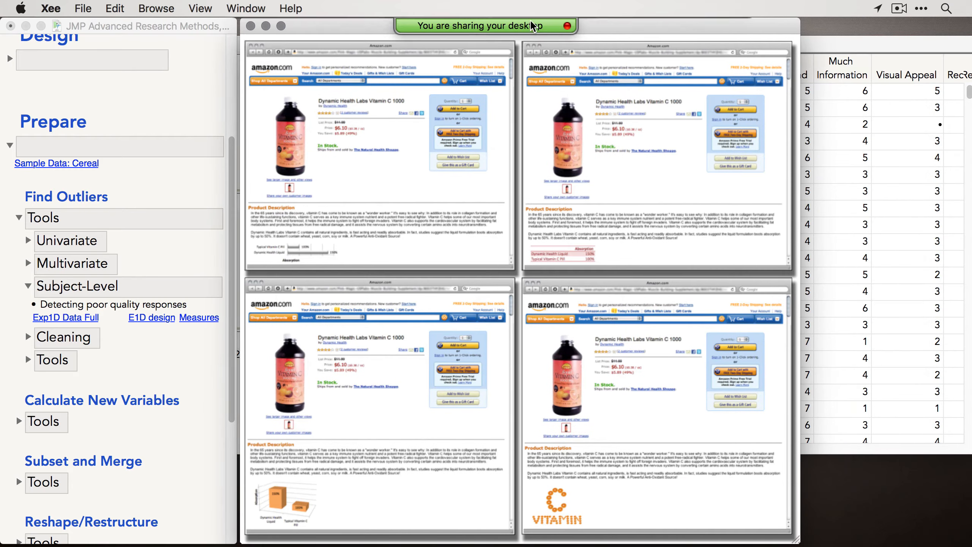
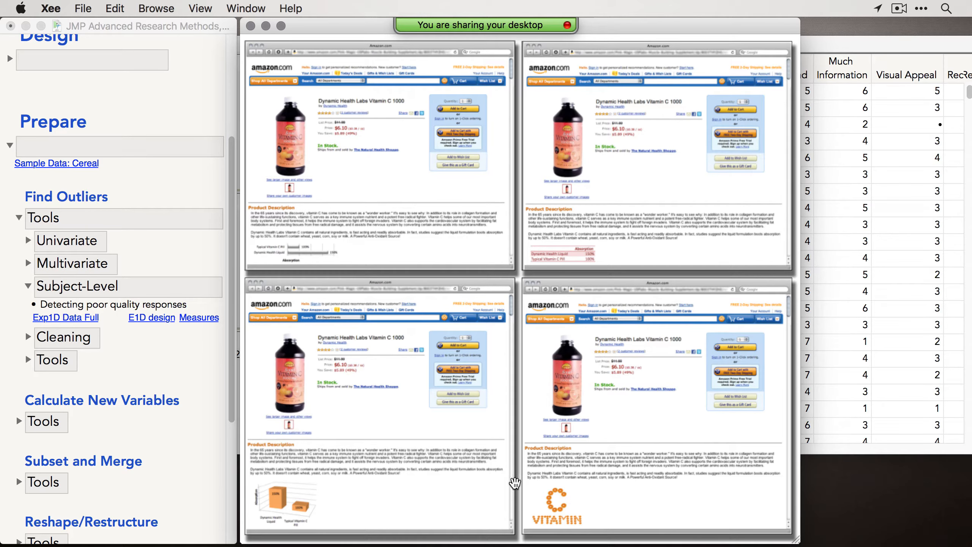
pyautogui.click(250, 26)
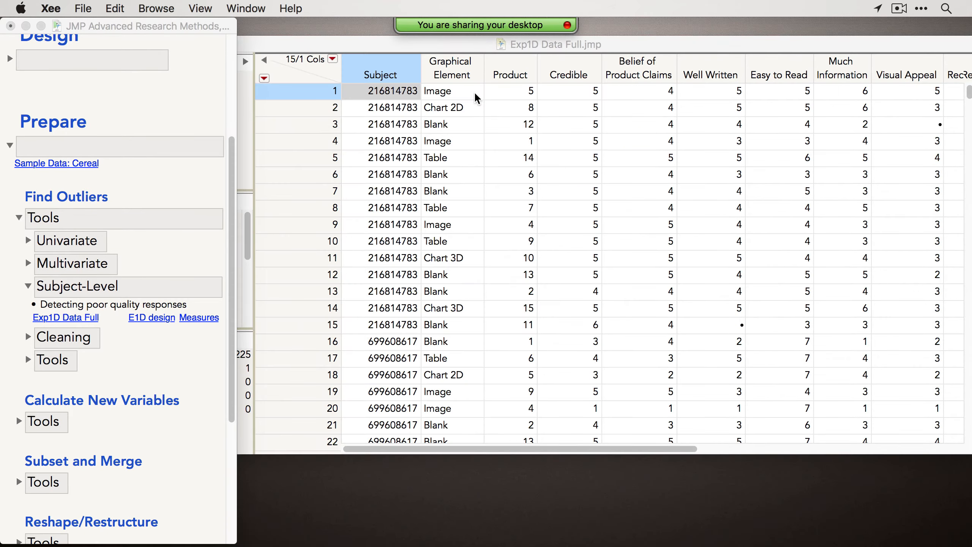
# Examine the columns of the Exp1D Data Full table, from Subject and the rating measures across to Final Exclude.
pyautogui.moveTo(370, 49); pyautogui.dragTo(360, 53)
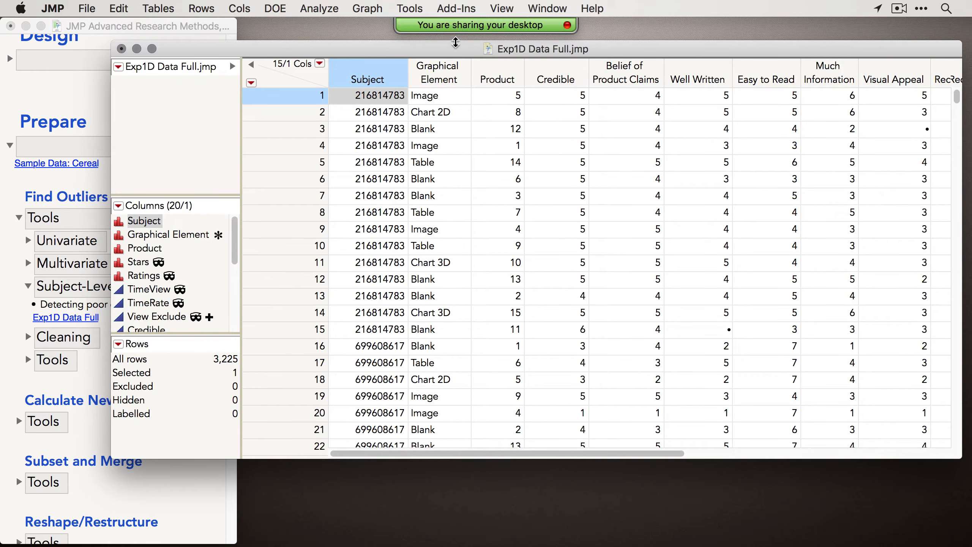
pyautogui.moveTo(449, 54); pyautogui.dragTo(416, 55)
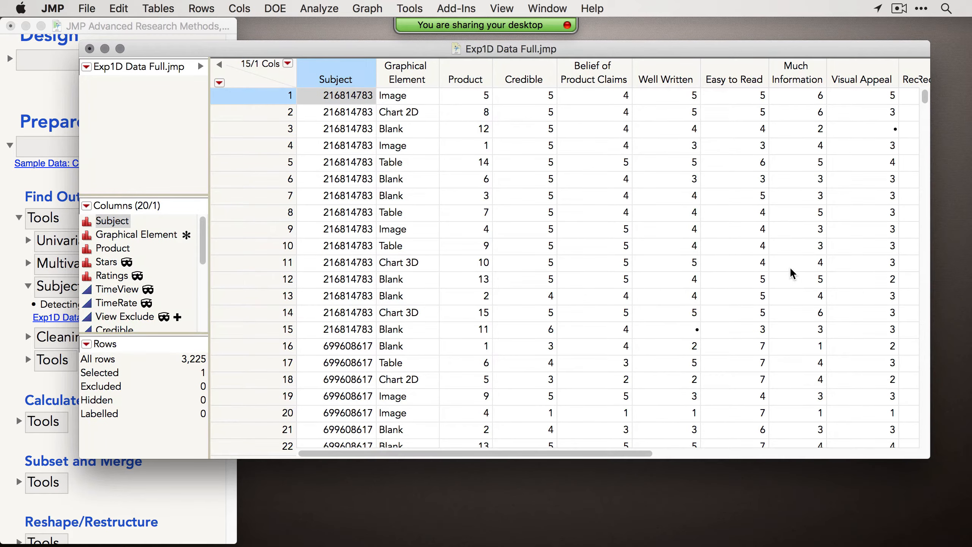
pyautogui.hscroll(5, 685, 271)
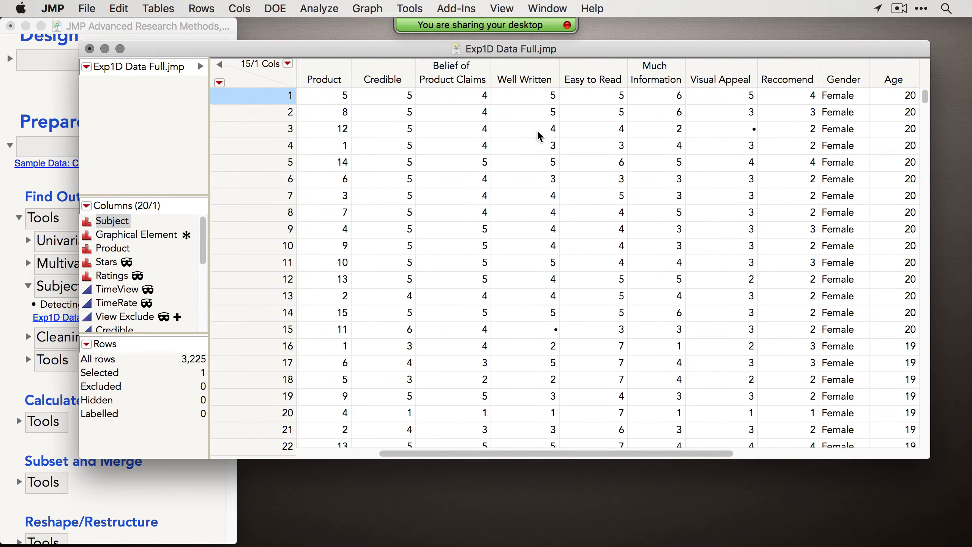
pyautogui.hscroll(1, 775, 231)
pyautogui.hscroll(3, 701, 245)
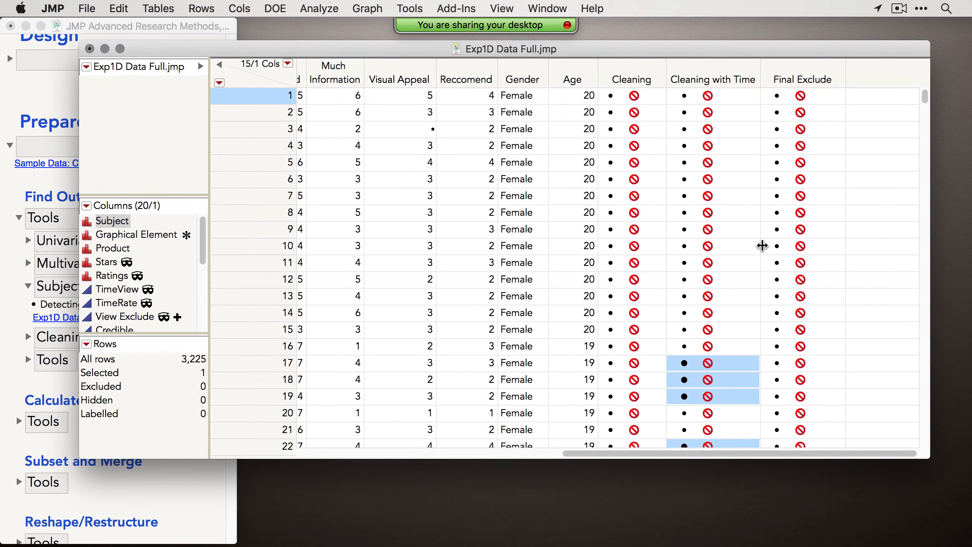
pyautogui.hscroll(-10, 614, 289)
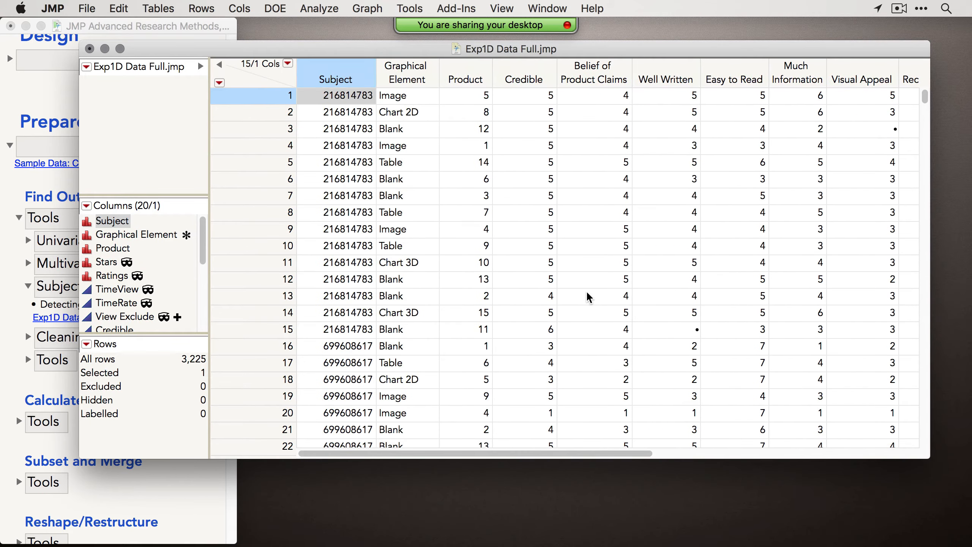
# Enlarge the column list of the Exp1D Data Full table and look at the hidden TimeView and TimeRate columns.
pyautogui.moveTo(431, 52); pyautogui.dragTo(412, 51)
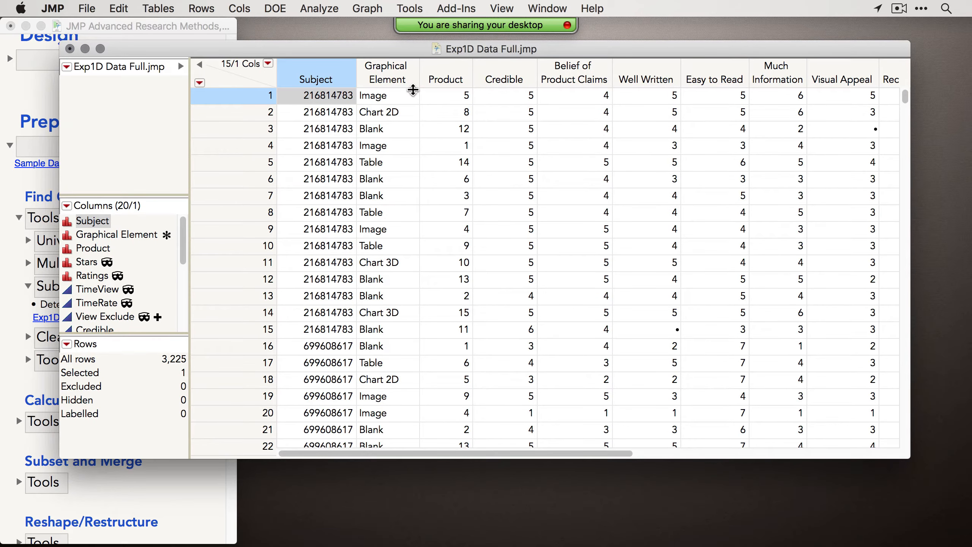
pyautogui.moveTo(181, 334); pyautogui.dragTo(159, 383)
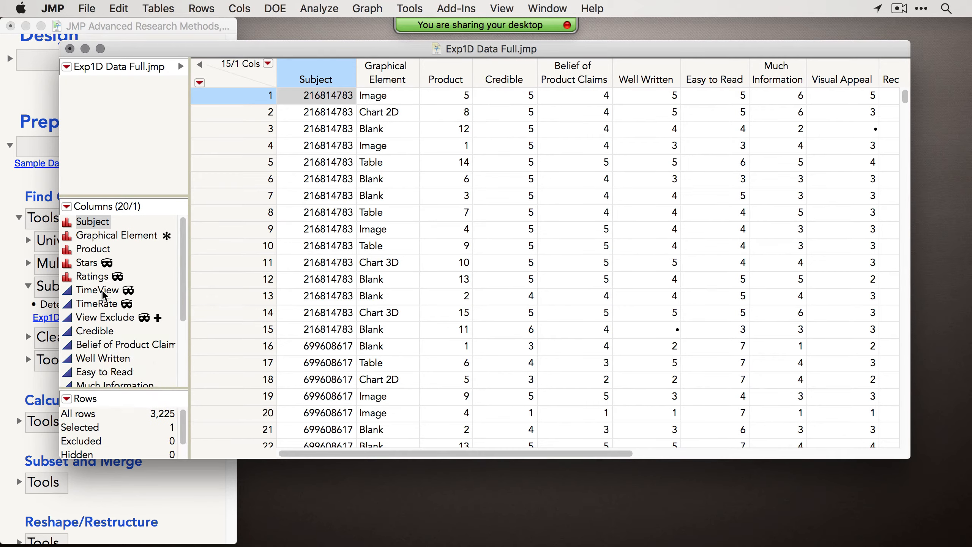
pyautogui.click(97, 293)
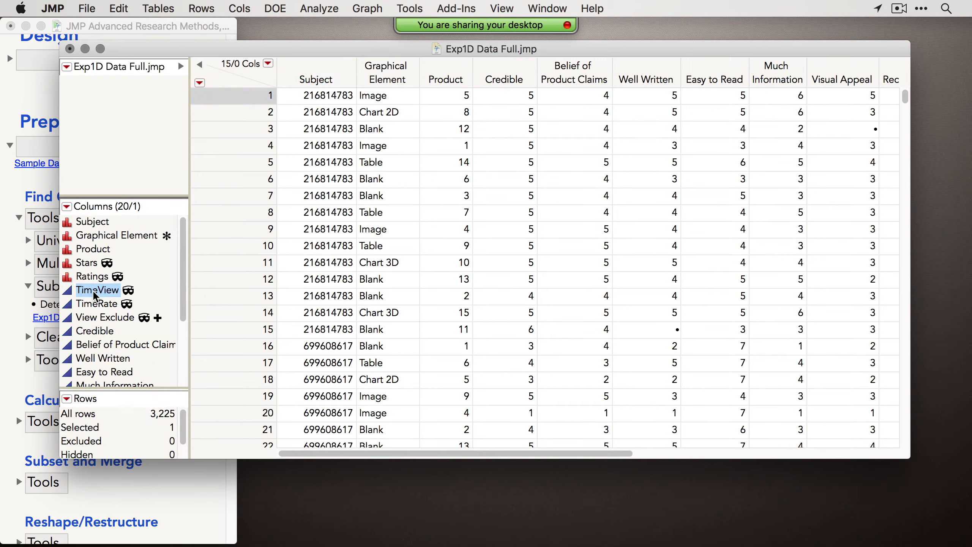
pyautogui.click(106, 307)
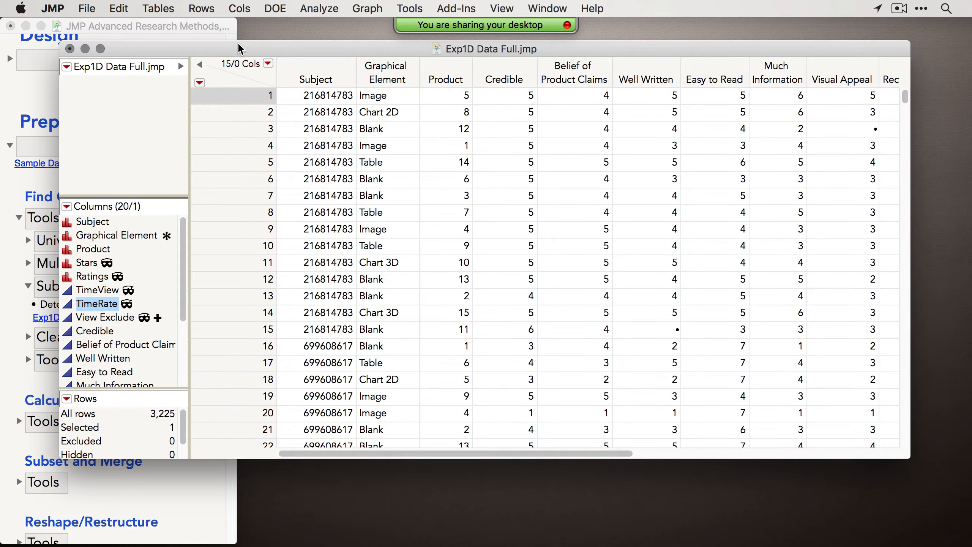
pyautogui.moveTo(241, 50); pyautogui.dragTo(258, 50)
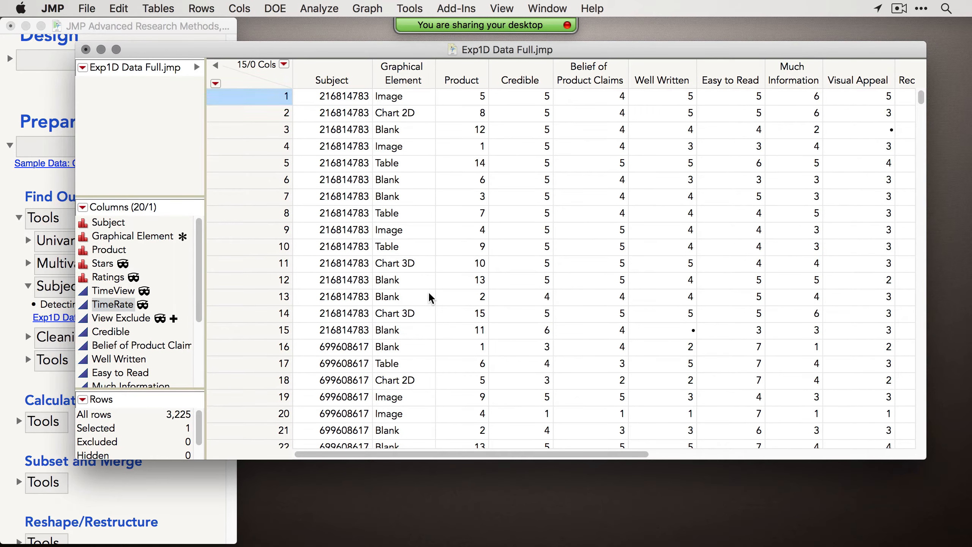
# Create a summary table grouped by Subject with the Mean of TimeView and TimeRate.
pyautogui.scroll(-5, 427, 232)
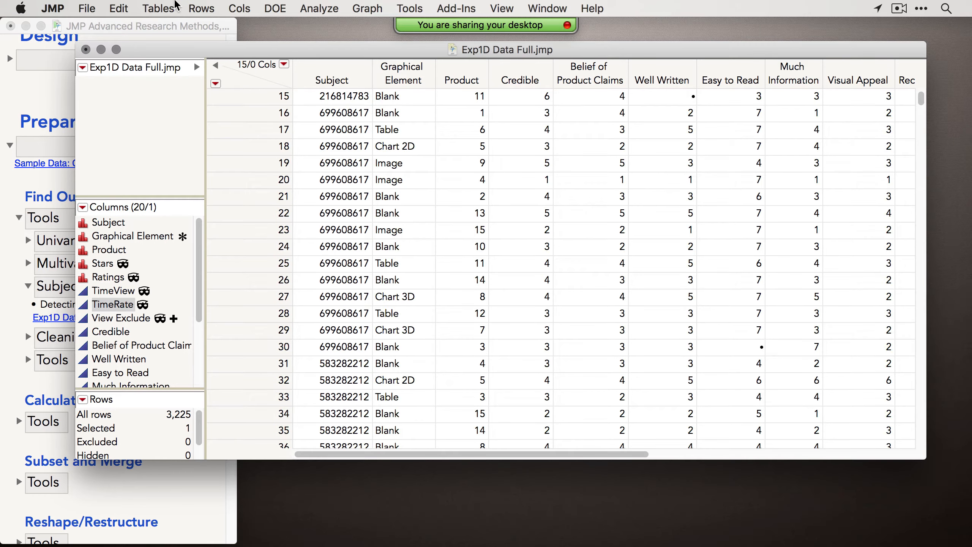
pyautogui.click(171, 9)
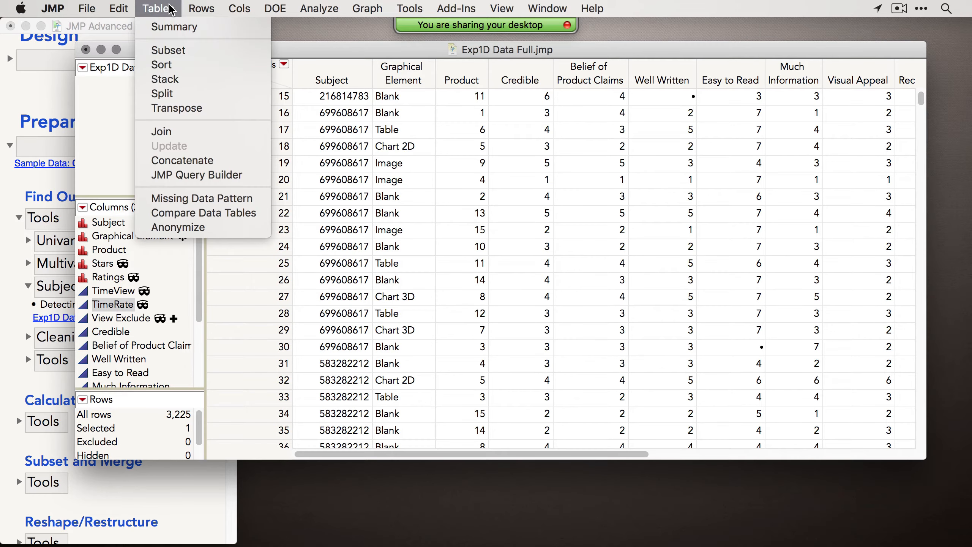
pyautogui.click(175, 27)
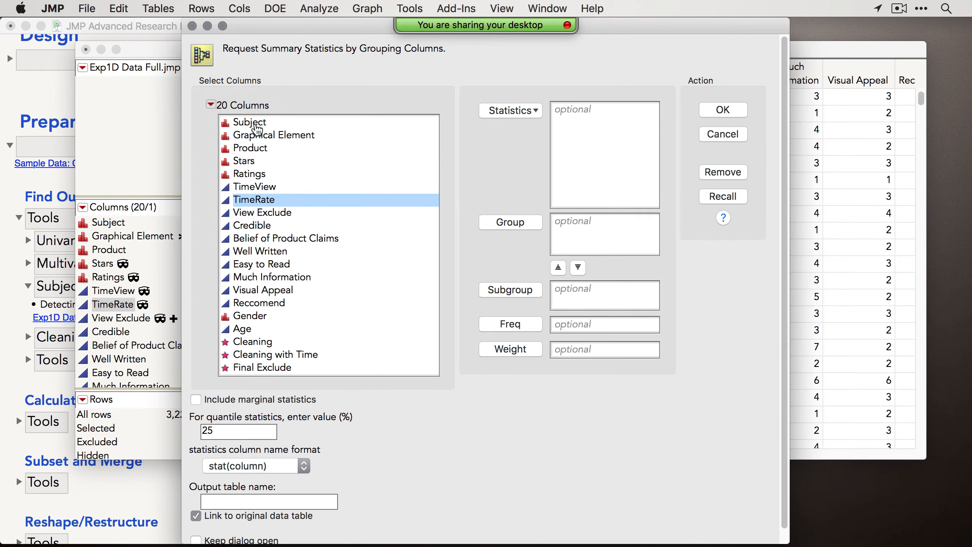
pyautogui.click(255, 123)
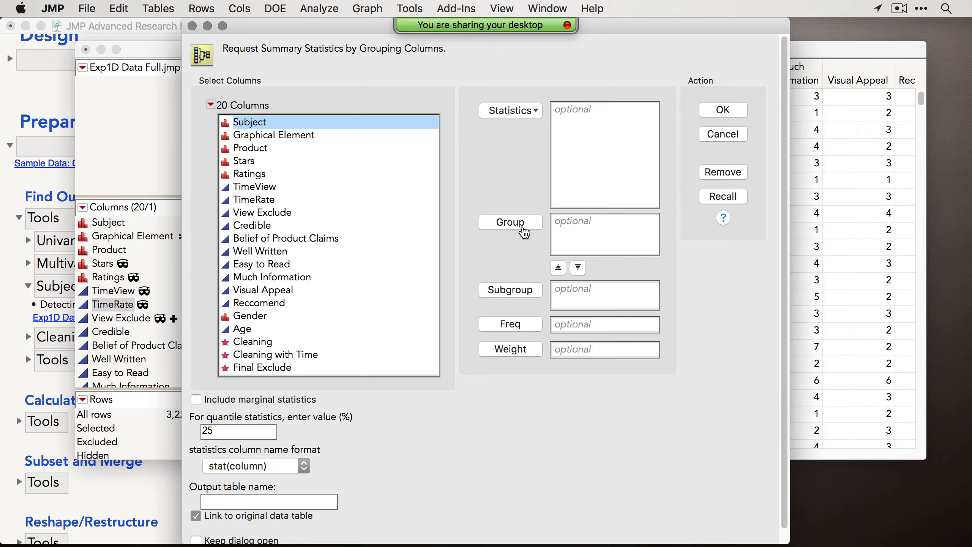
pyautogui.click(513, 225)
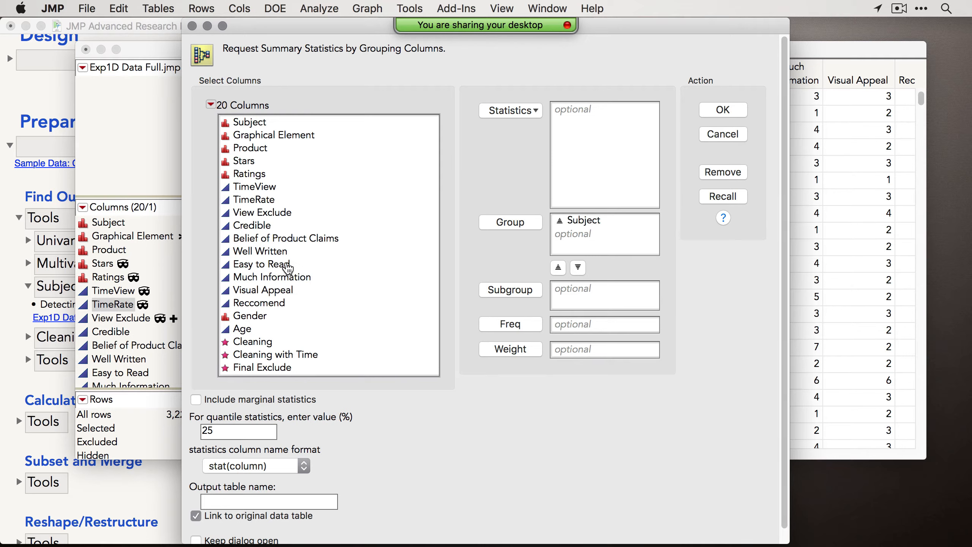
pyautogui.moveTo(265, 189); pyautogui.dragTo(264, 200)
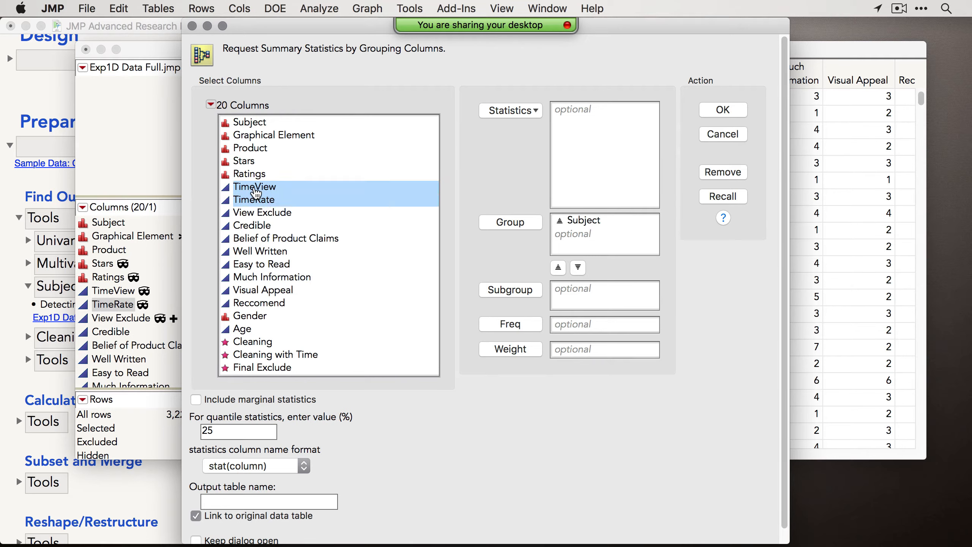
pyautogui.click(507, 111)
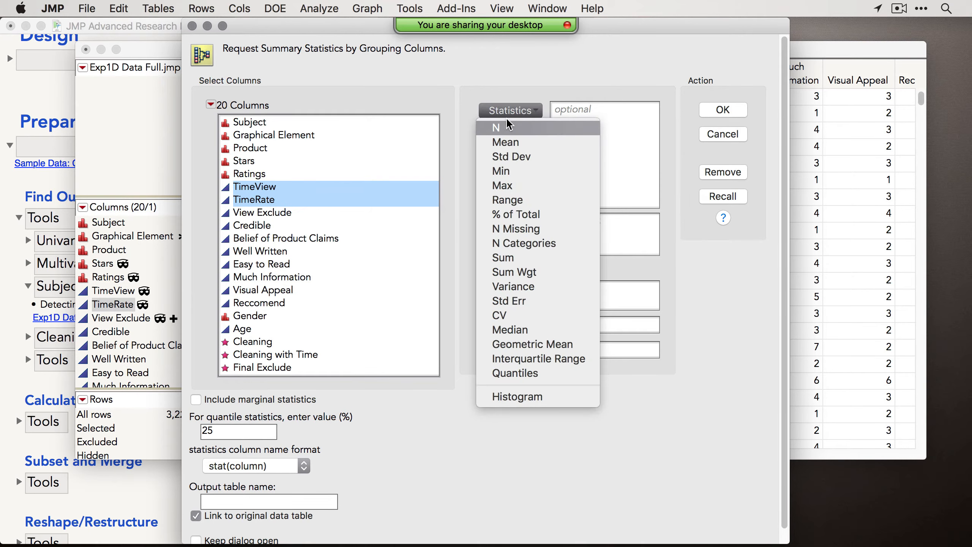
pyautogui.click(513, 140)
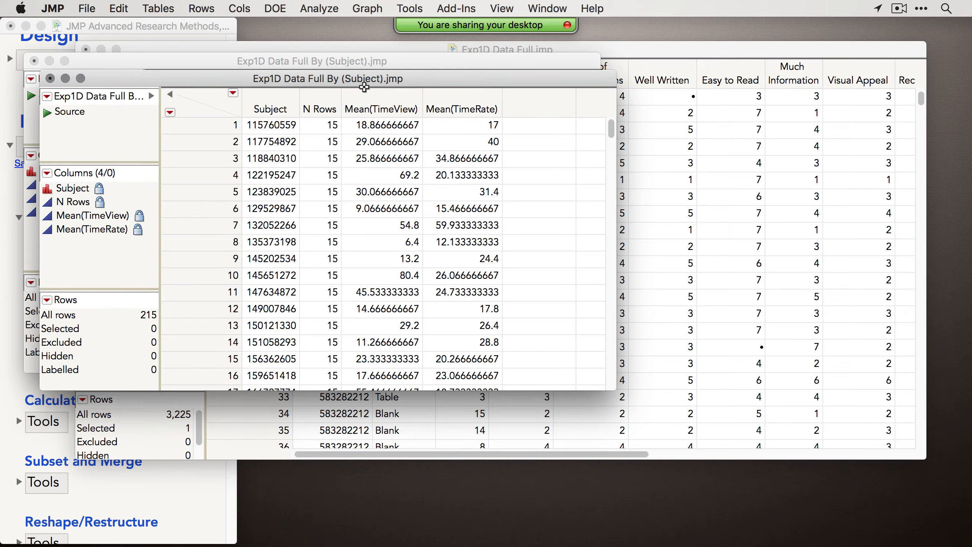
# Close the duplicate Exp1D Data Full By (Subject) summary table without saving, keeping the other one over the source table.
pyautogui.moveTo(363, 75); pyautogui.dragTo(520, 135)
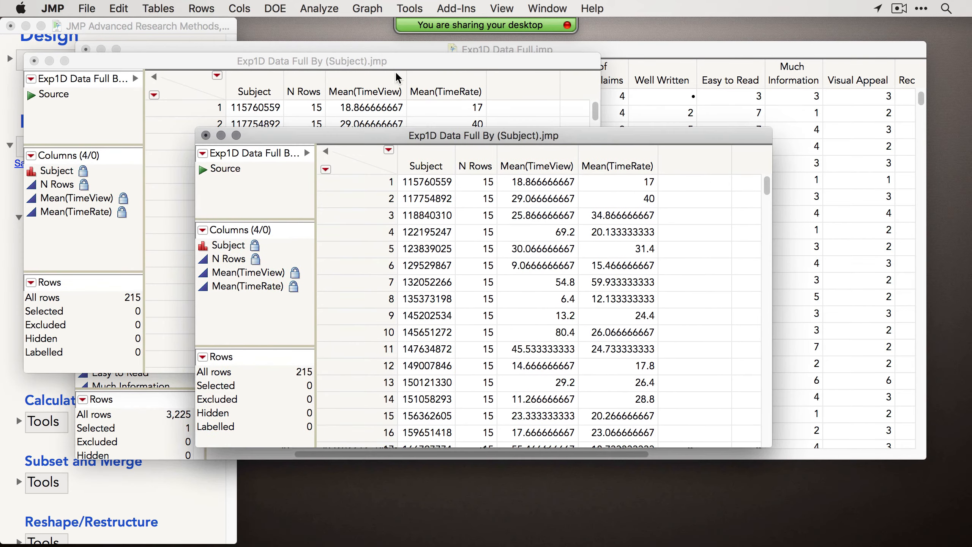
pyautogui.click(34, 61)
pyautogui.click(264, 147)
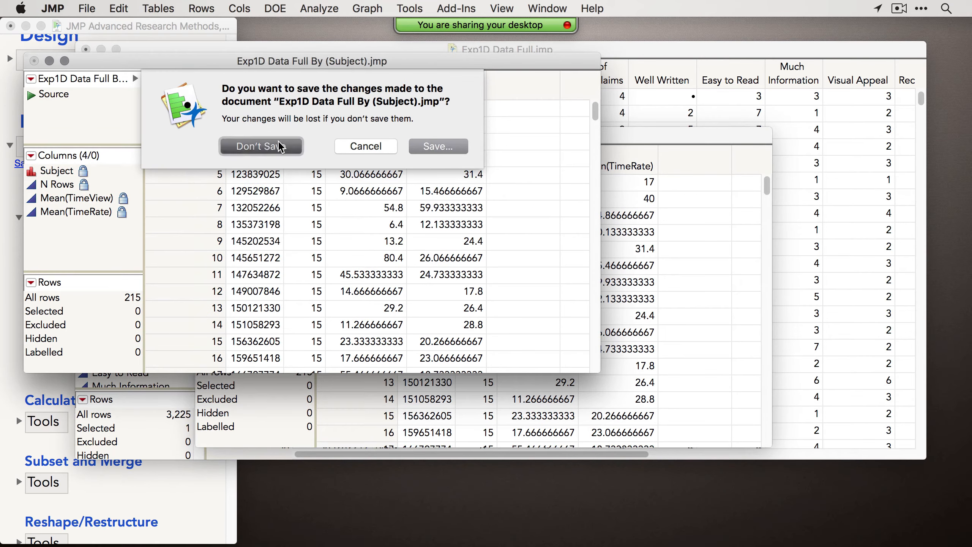
pyautogui.moveTo(594, 140); pyautogui.dragTo(591, 134)
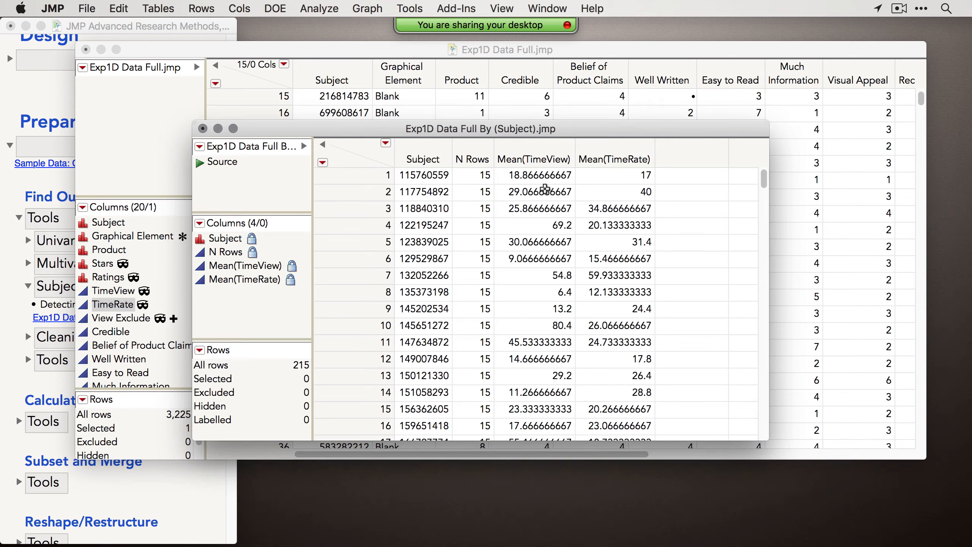
# Sort the summary table by Mean(TimeView) in ascending order and select its first row.
pyautogui.rightClick(547, 154)
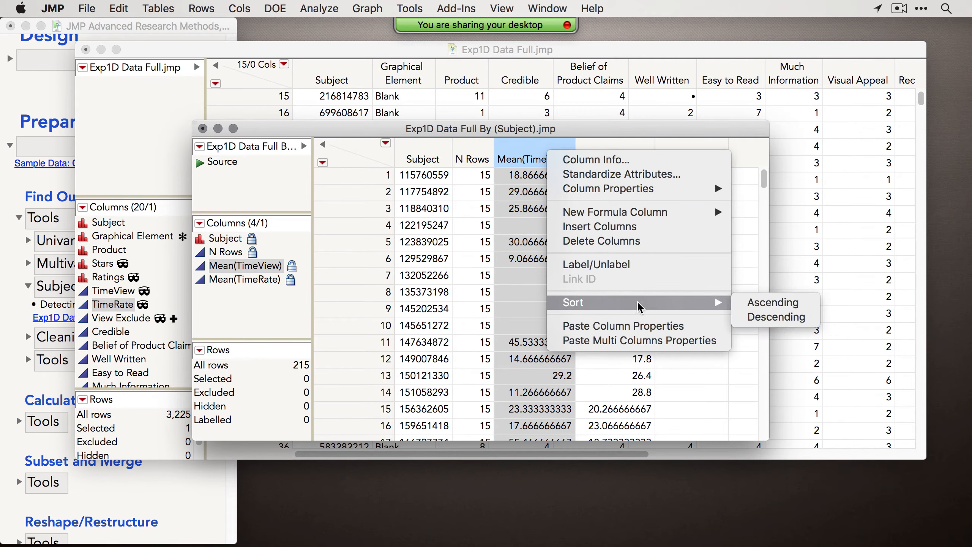
pyautogui.click(773, 302)
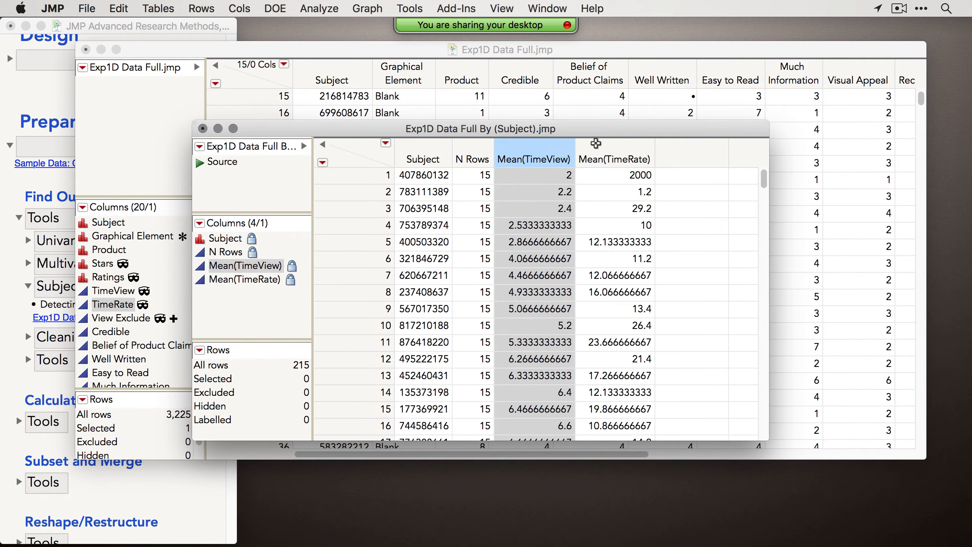
pyautogui.moveTo(475, 138); pyautogui.dragTo(610, 196)
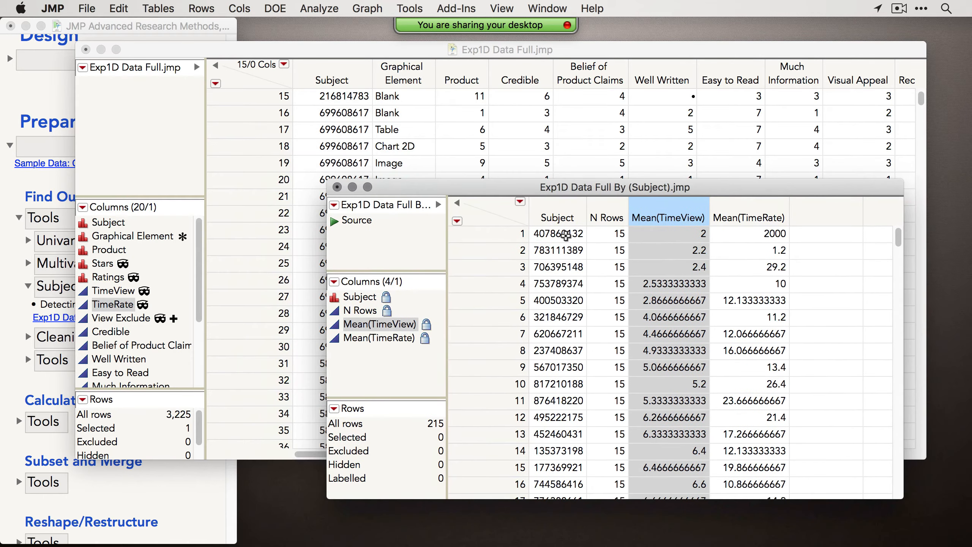
pyautogui.click(524, 233)
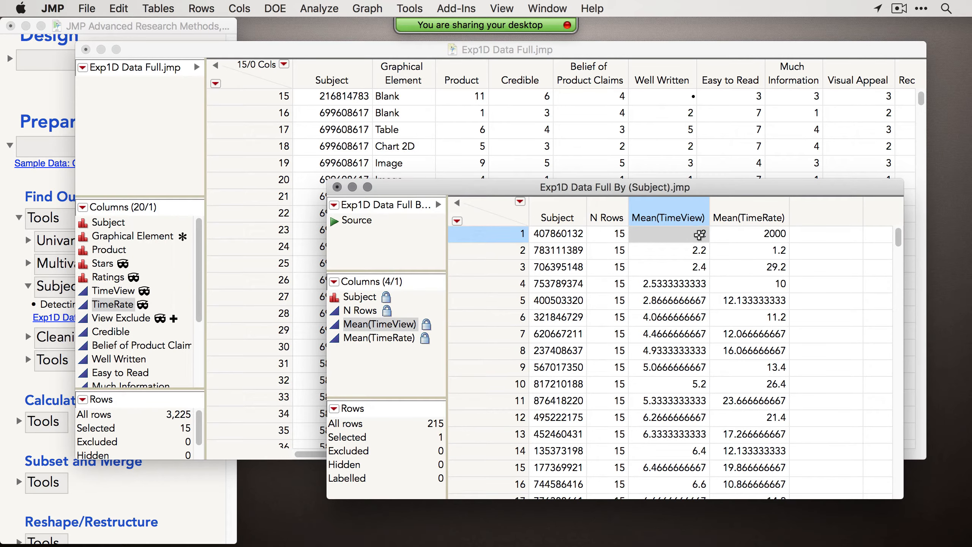
# Run a Distribution on Mean(TimeView) and Mean(TimeRate) from the summary table.
pyautogui.click(320, 9)
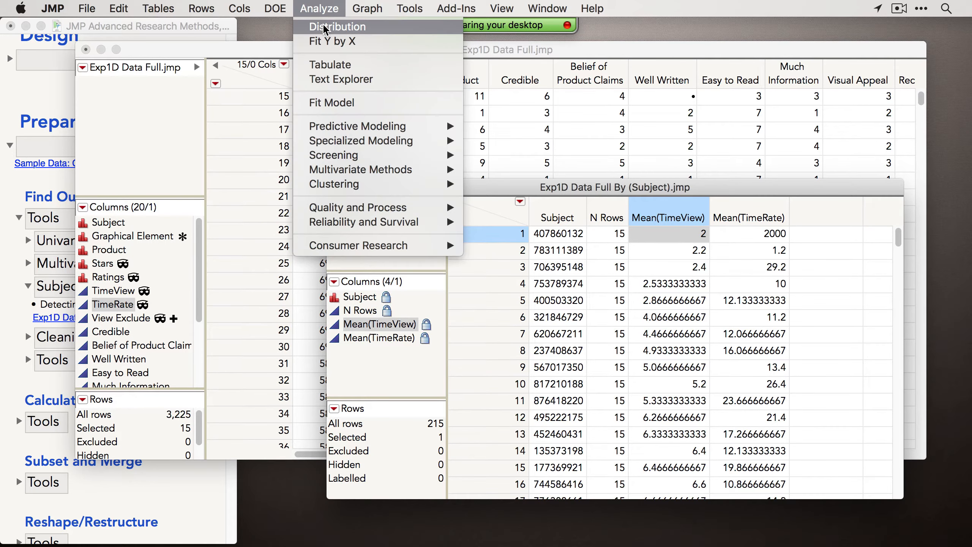
pyautogui.click(325, 27)
pyautogui.keyDown('shift'); pyautogui.click(356, 215); pyautogui.keyUp('shift')
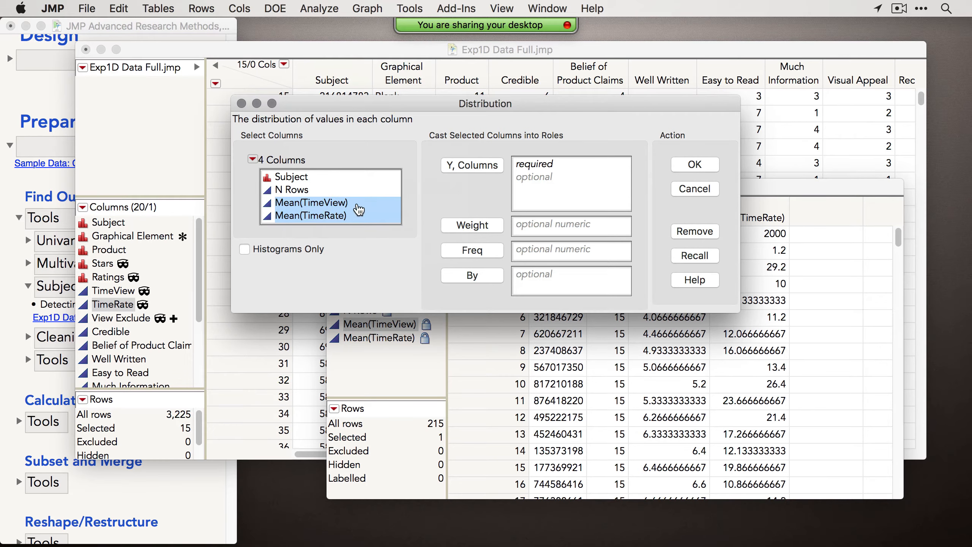
pyautogui.click(472, 165)
pyautogui.click(694, 165)
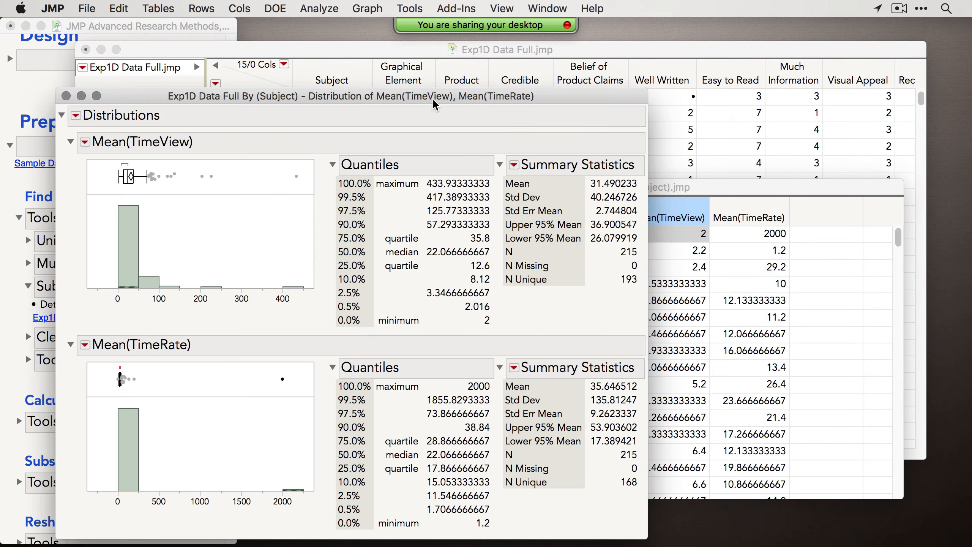
pyautogui.moveTo(432, 97); pyautogui.dragTo(593, 46)
# Select the extreme outlier points in the Mean(TimeRate) and Mean(TimeView) box plots to inspect them, and close the Distribution report.
pyautogui.click(378, 178)
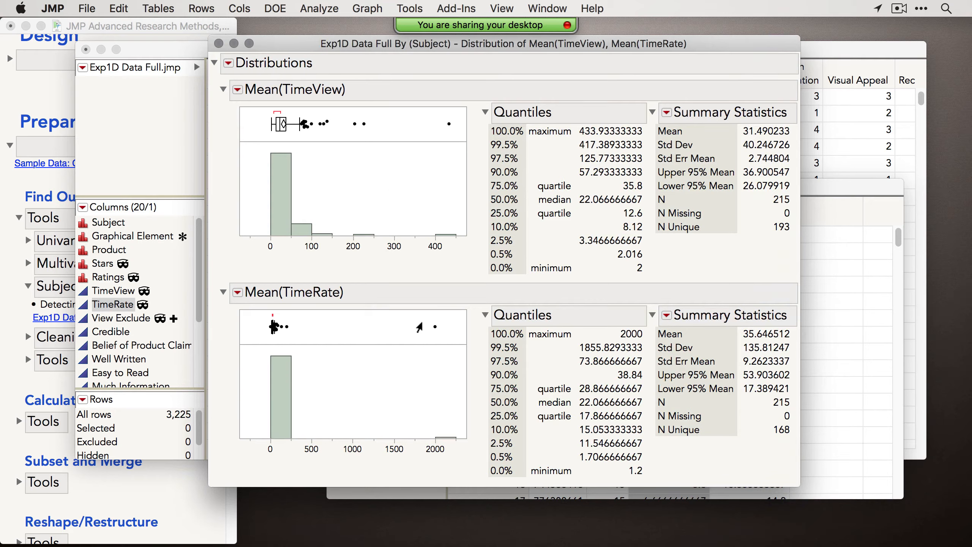
pyautogui.click(435, 327)
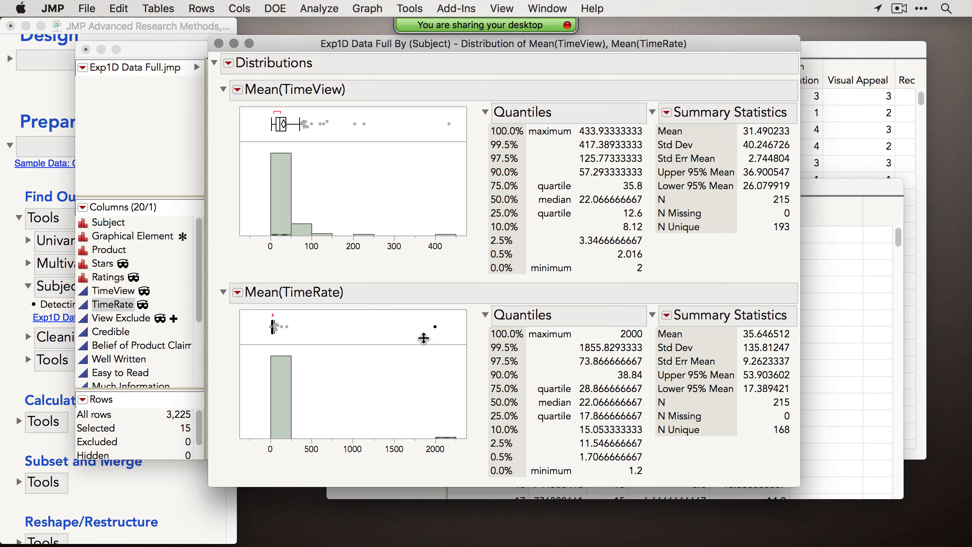
pyautogui.click(449, 123)
pyautogui.click(218, 44)
# Move the summary table clear of the source data and select its first row, the subject with the lowest Mean(TimeView).
pyautogui.moveTo(663, 184); pyautogui.dragTo(617, 180)
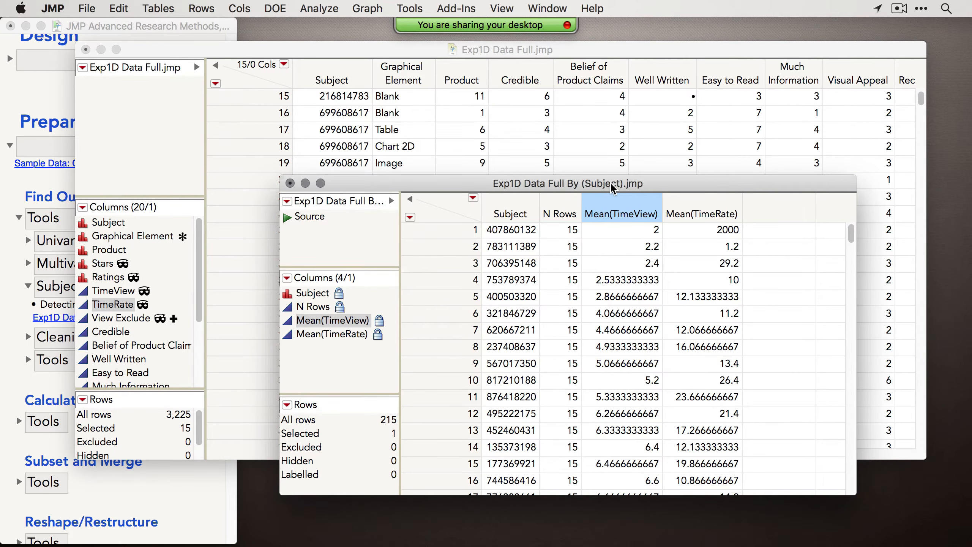
pyautogui.moveTo(611, 182); pyautogui.dragTo(683, 192)
pyautogui.click(537, 241)
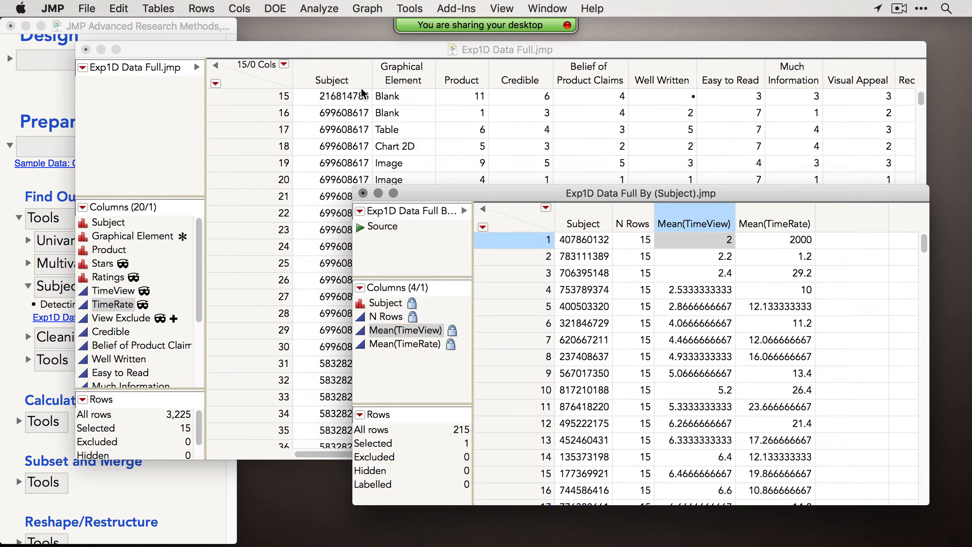
pyautogui.moveTo(553, 188); pyautogui.dragTo(534, 200)
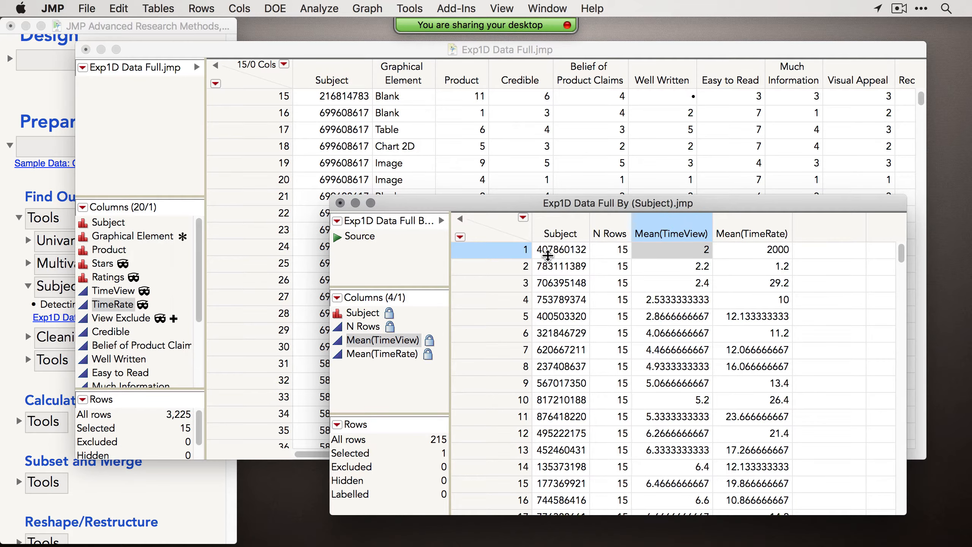
# Jump to the linked selected rows in Exp1D Data Full, rows 2011 to 2025, and hide and exclude them.
pyautogui.click(321, 46)
pyautogui.click(201, 9)
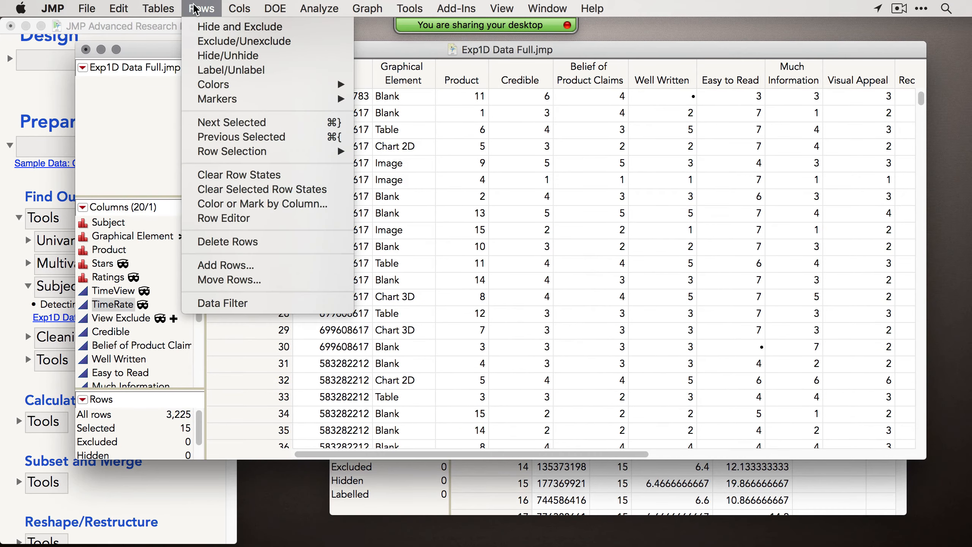
pyautogui.click(243, 123)
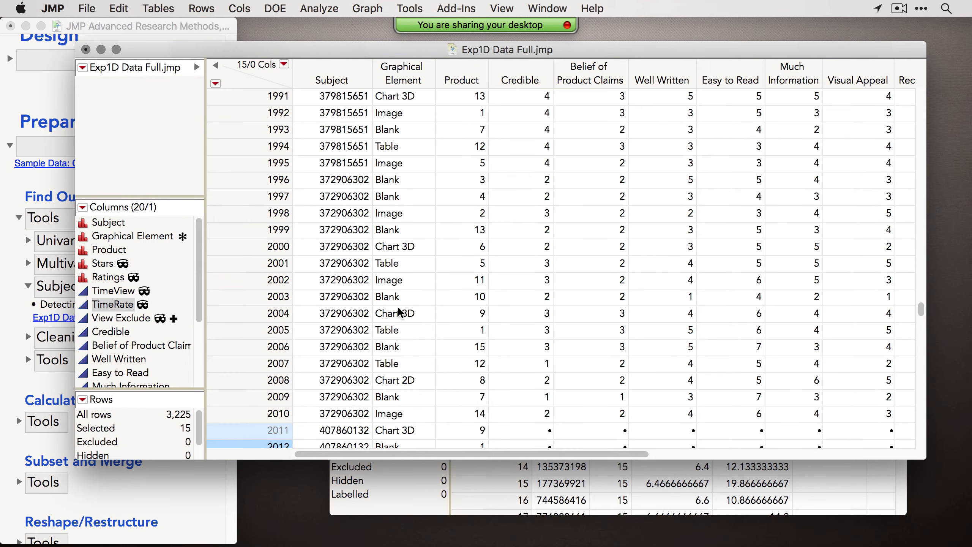
pyautogui.scroll(-5, 314, 372)
pyautogui.scroll(-3, 394, 287)
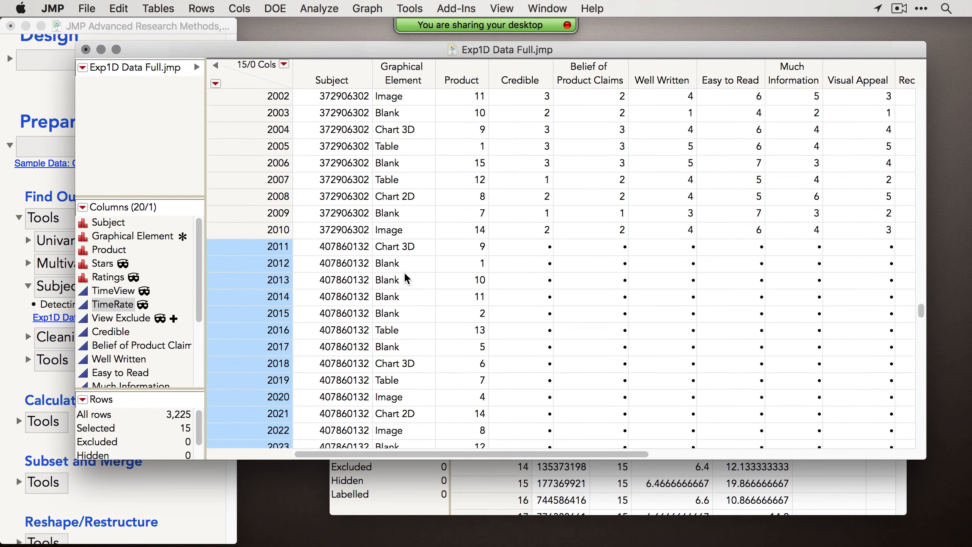
pyautogui.scroll(-2, 745, 304)
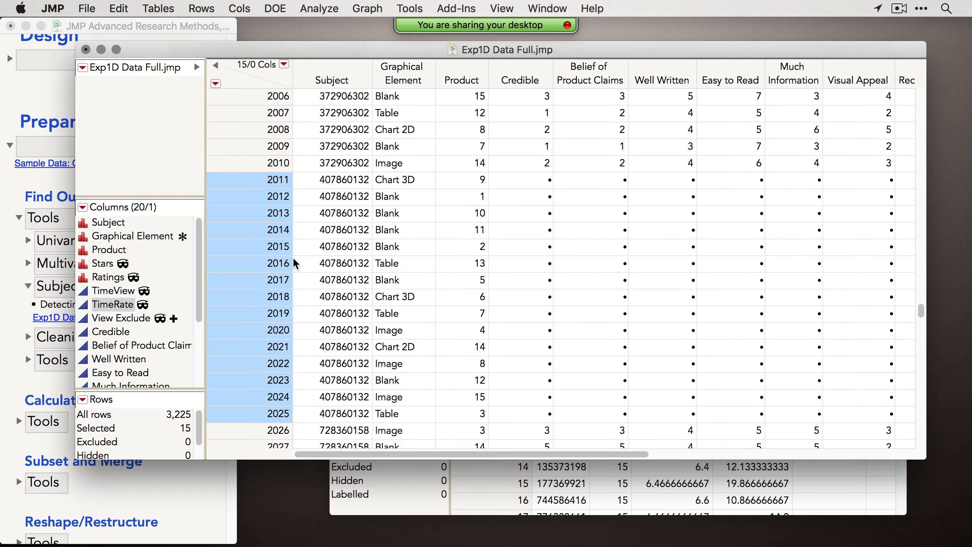
pyautogui.rightClick(233, 243)
pyautogui.click(302, 261)
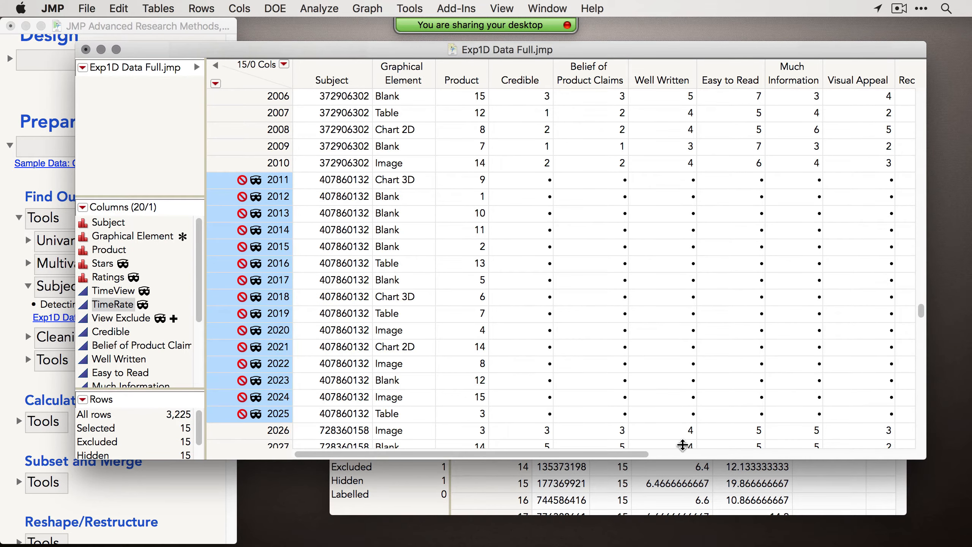
# Close the subject summary table without saving, and unhide and unexclude rows 2011 to 2025 in Exp1D Data Full.
pyautogui.click(824, 486)
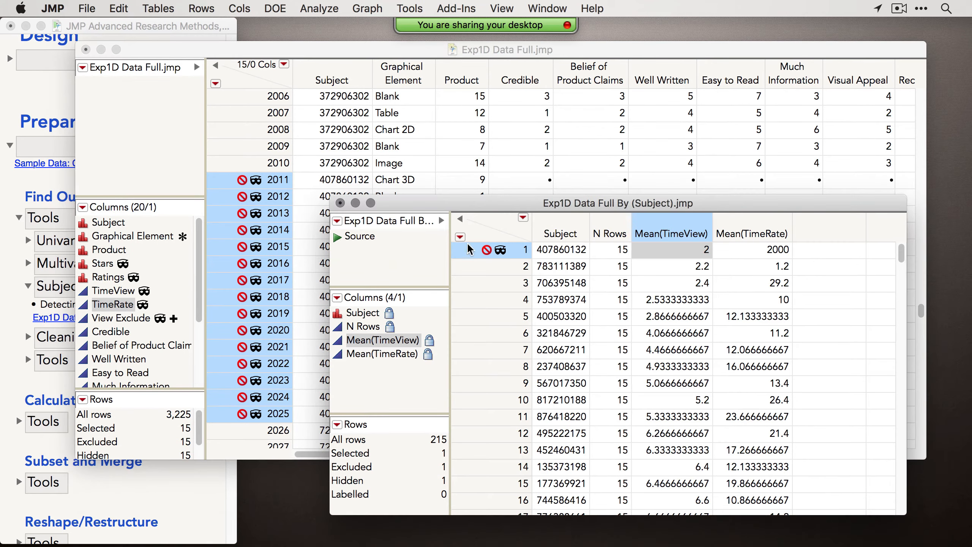
pyautogui.click(340, 202)
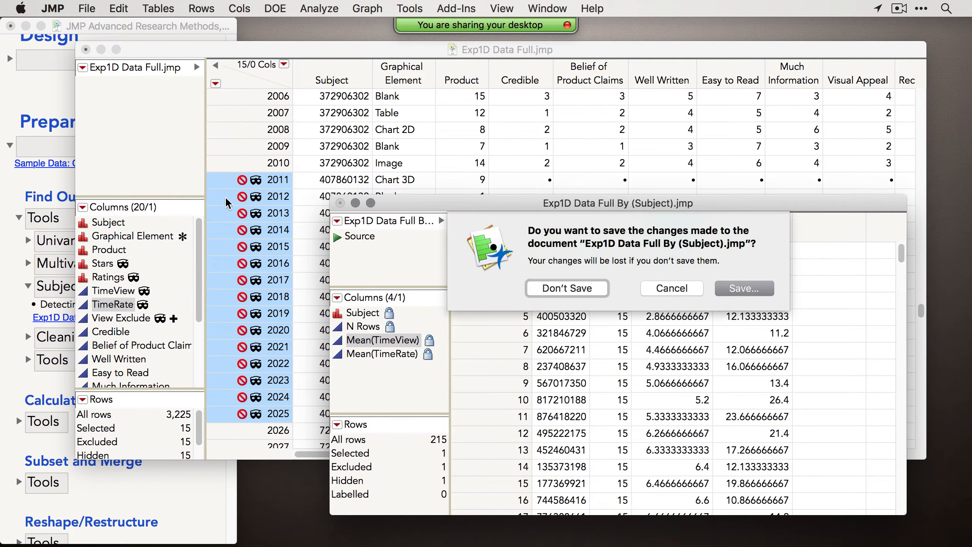
pyautogui.click(535, 291)
pyautogui.rightClick(245, 230)
pyautogui.click(275, 239)
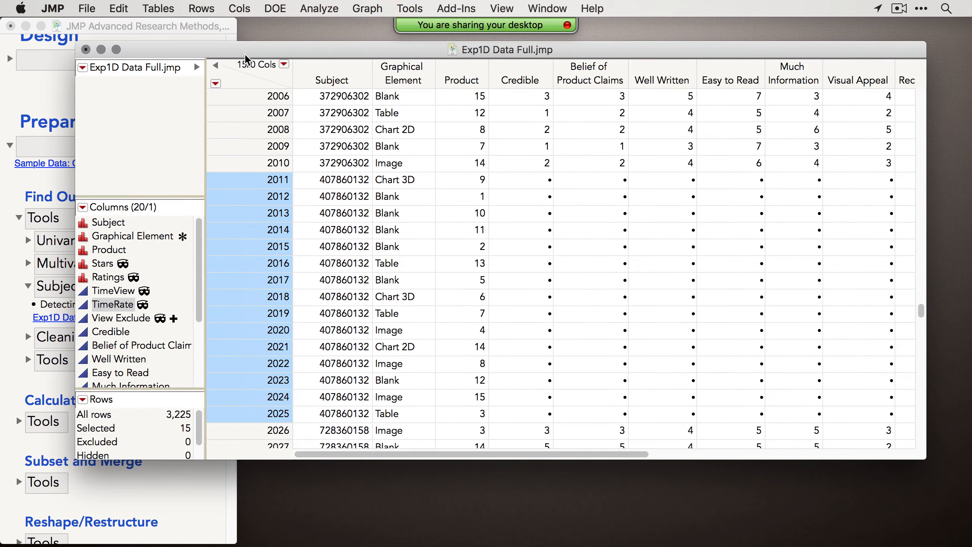
# Create a summary table of Std Dev(Credible) grouped by Subject from Exp1D Data Full.
pyautogui.click(189, 5)
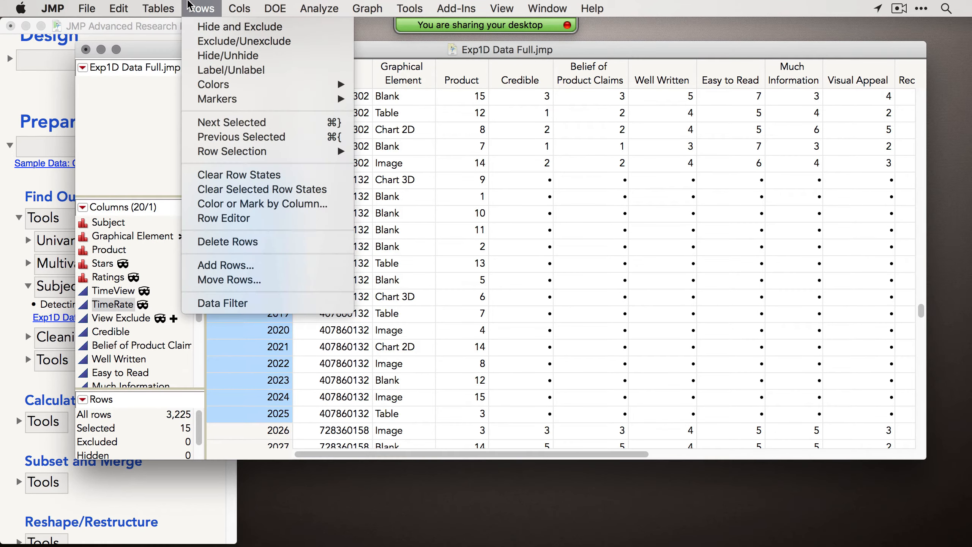
pyautogui.moveTo(158, 8)
pyautogui.click(175, 26)
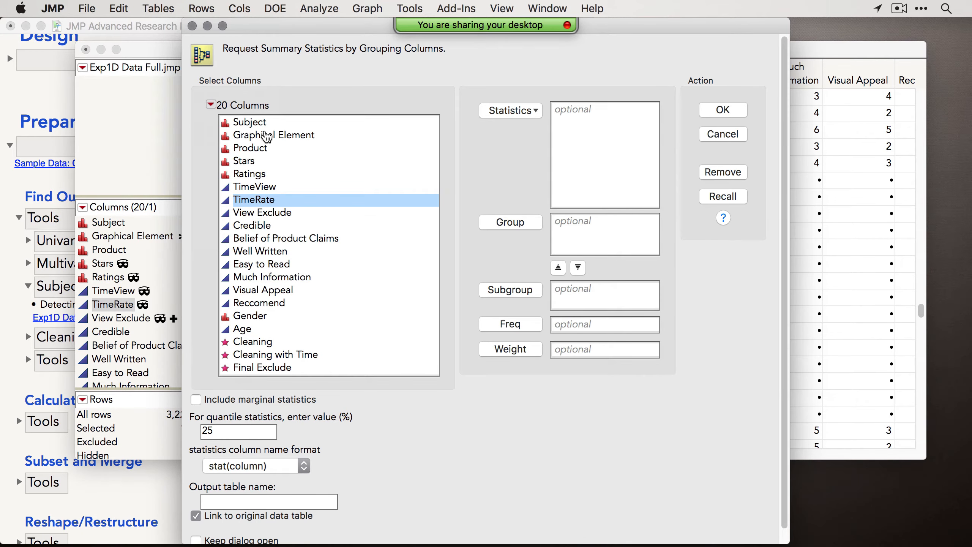
pyautogui.click(248, 122)
pyautogui.click(509, 222)
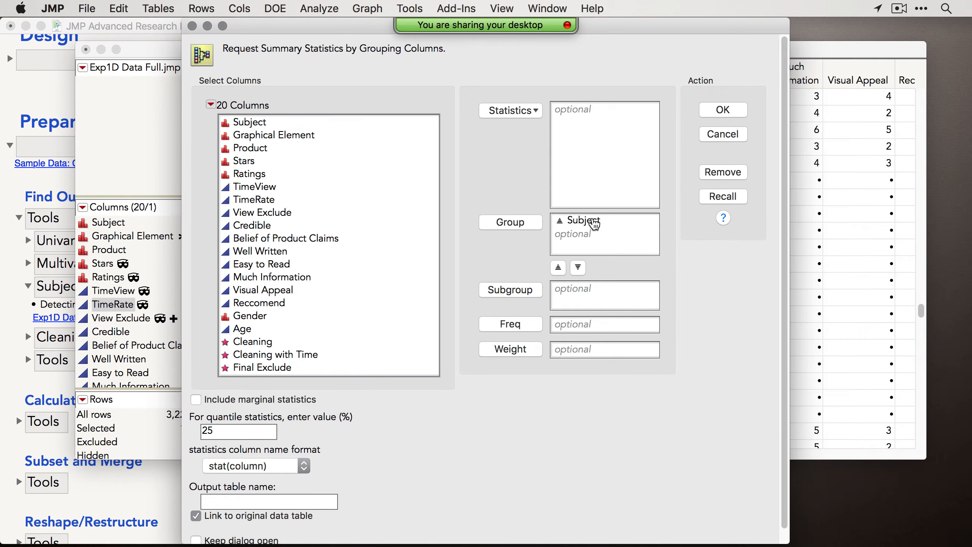
pyautogui.click(266, 230)
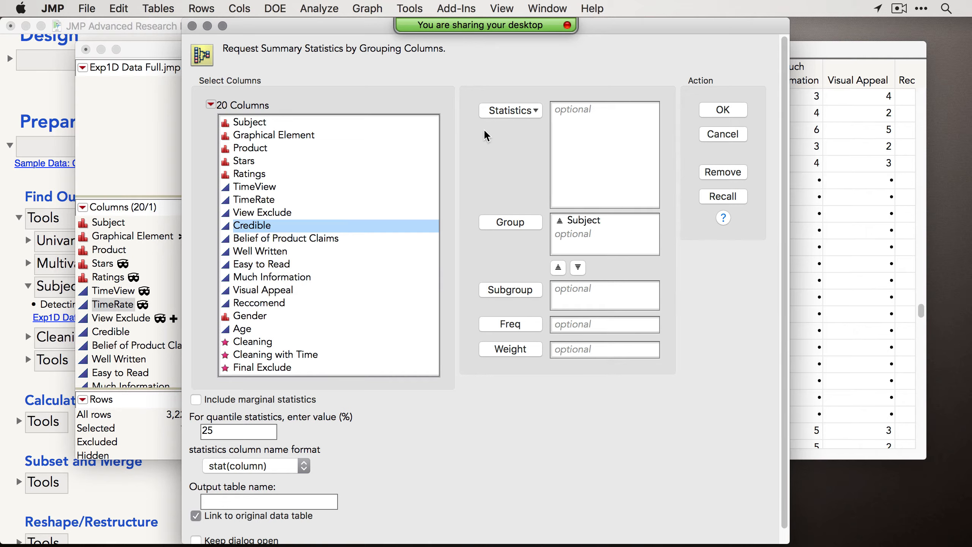
pyautogui.click(533, 113)
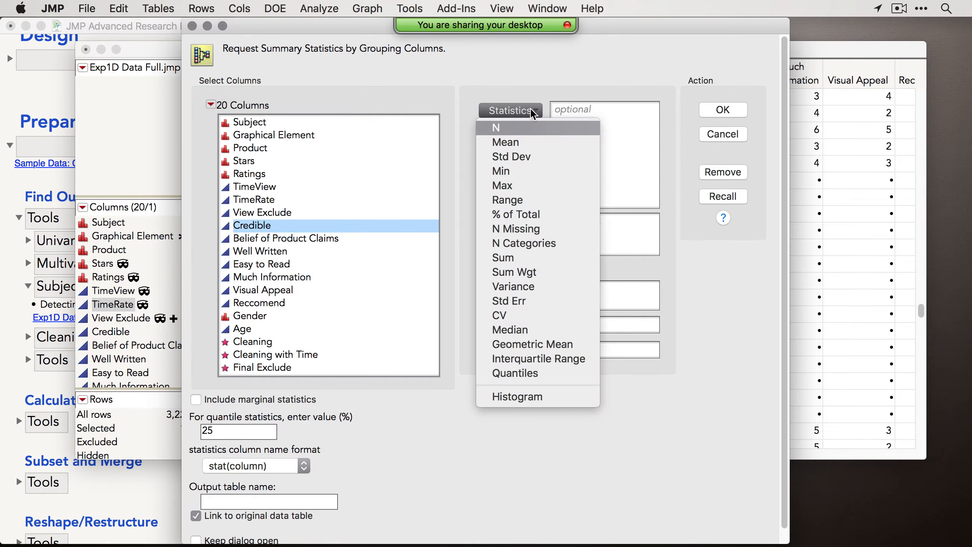
pyautogui.click(537, 153)
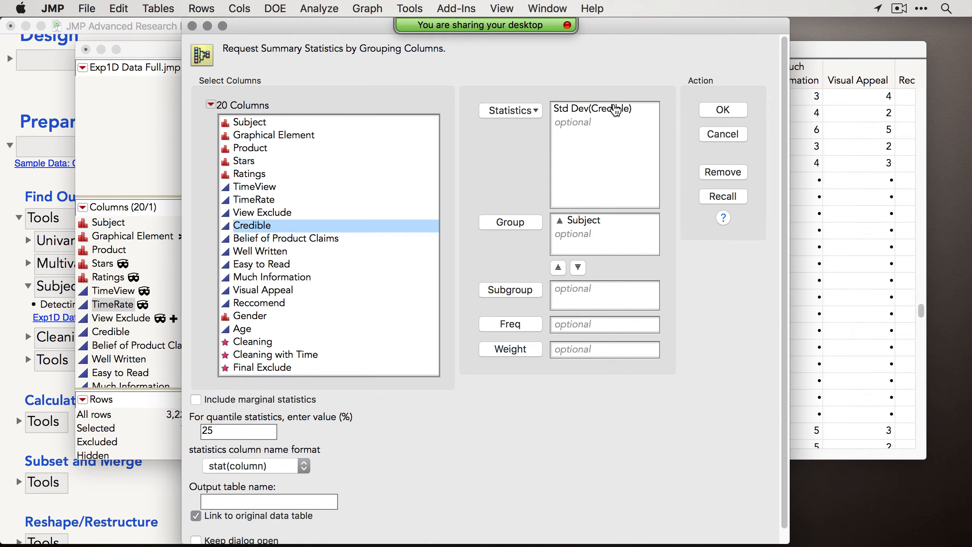
pyautogui.click(723, 110)
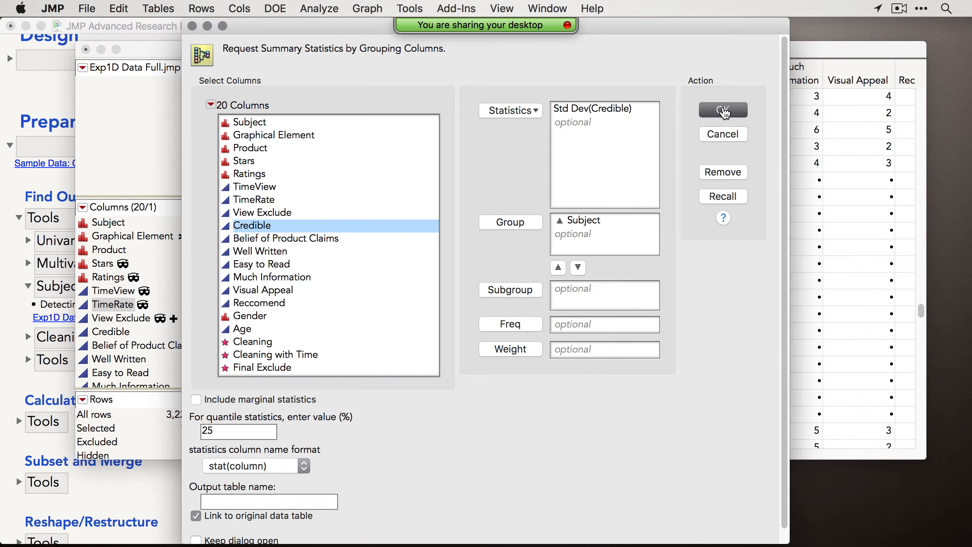
# Sort the new summary table by Std Dev(Credible) in ascending order.
pyautogui.moveTo(457, 113); pyautogui.dragTo(635, 59)
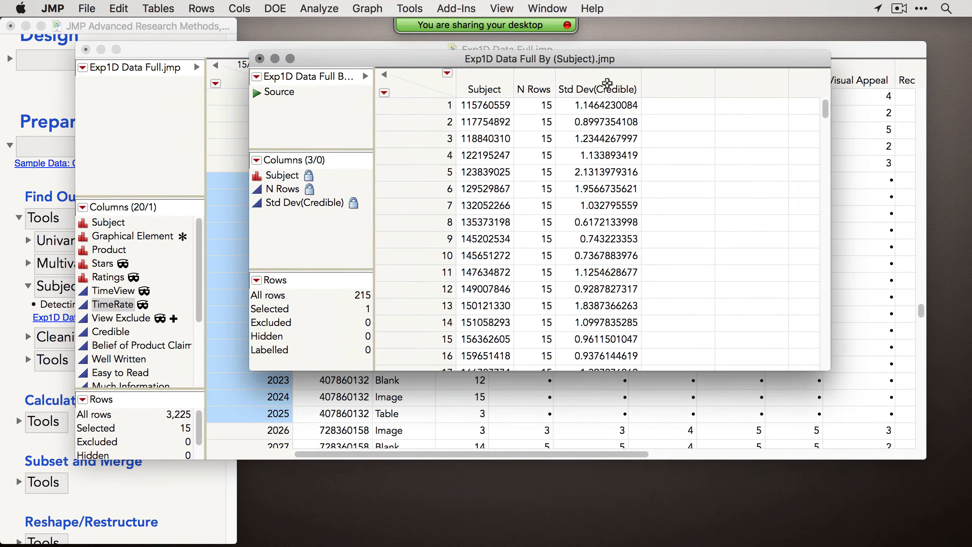
pyautogui.rightClick(608, 82)
pyautogui.moveTo(673, 231)
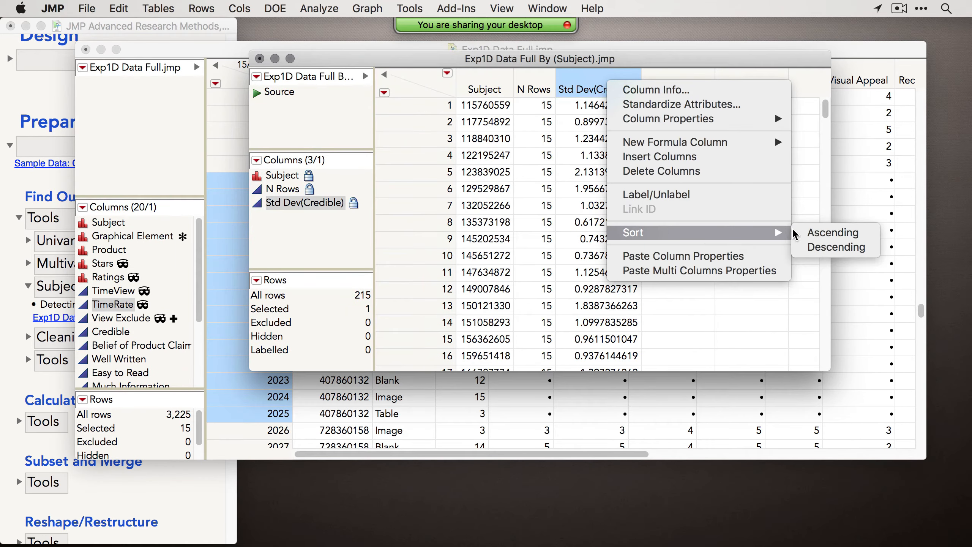
pyautogui.click(813, 230)
# Select the two subjects with missing Std Dev(Credible), then the subject in row 3 with the lowest value, to inspect them.
pyautogui.keyDown('shift'); pyautogui.click(627, 122); pyautogui.keyUp('shift')
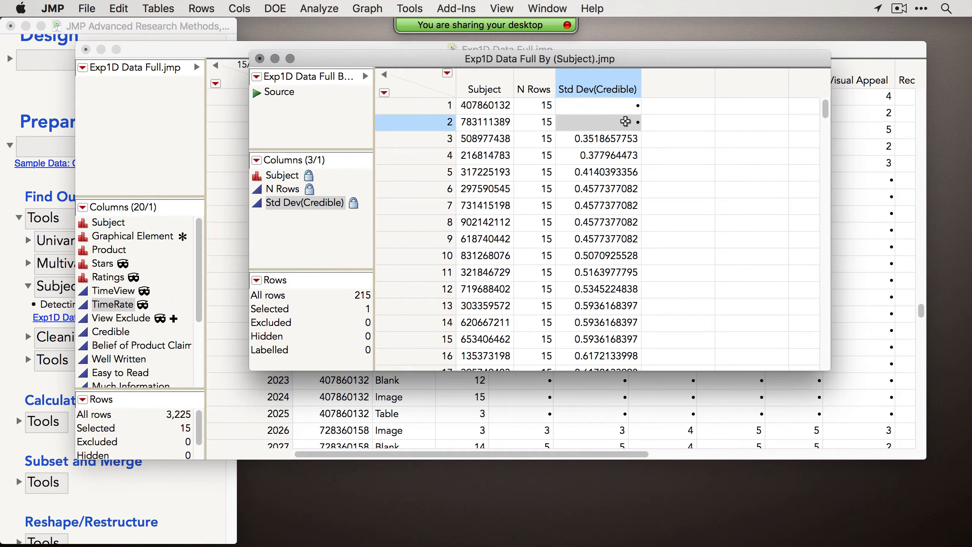
pyautogui.moveTo(598, 56); pyautogui.dragTo(650, 40)
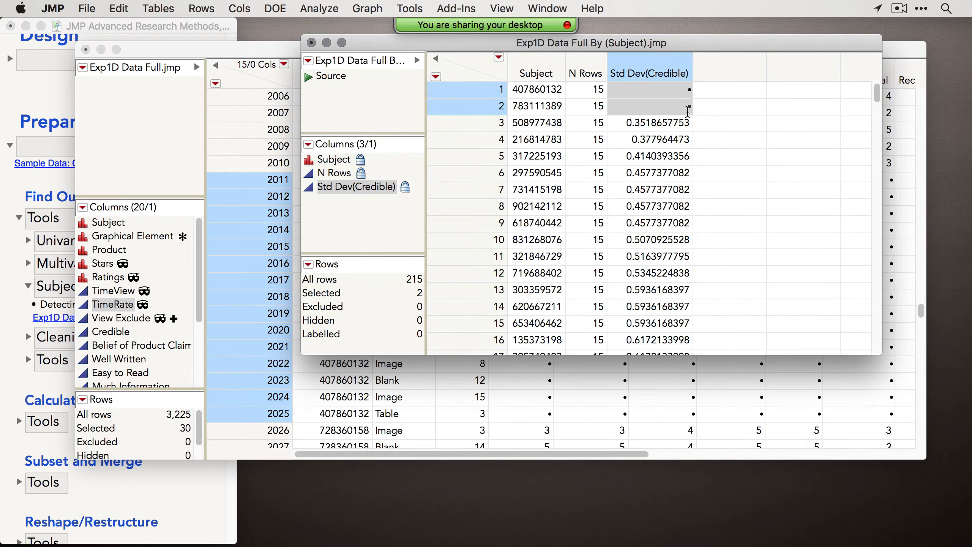
pyautogui.click(675, 125)
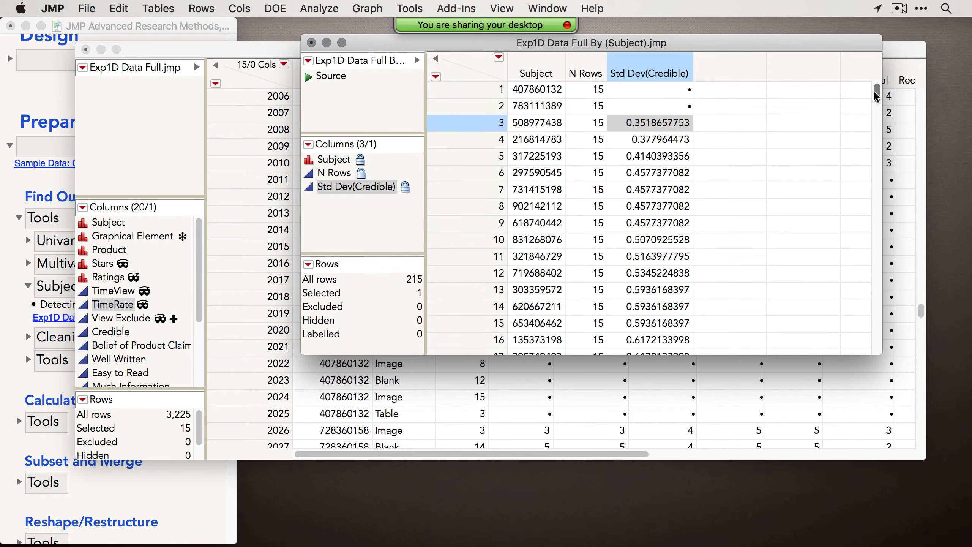
pyautogui.moveTo(875, 93)
pyautogui.mouseDown()
pyautogui.moveTo(874, 102)
pyautogui.moveTo(875, 91)
pyautogui.mouseUp()
# Run a Distribution on Std Dev(Credible) to examine its spread, and close both the report and the summary table.
pyautogui.click(323, 8)
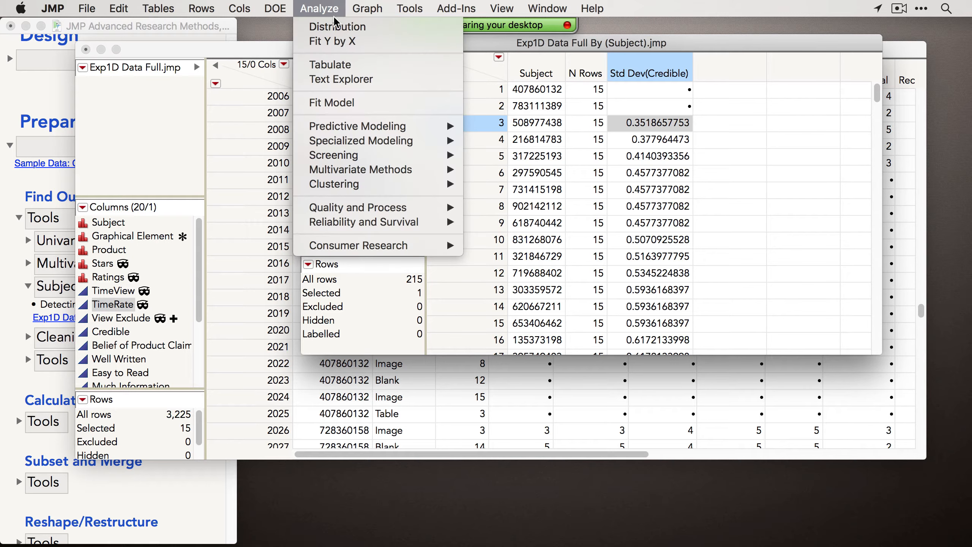
pyautogui.click(405, 26)
pyautogui.click(493, 169)
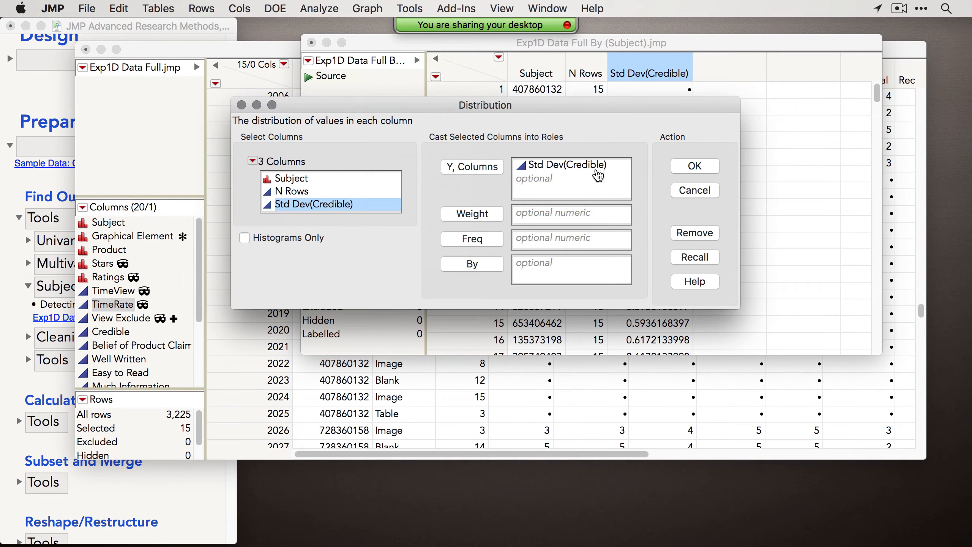
pyautogui.click(679, 166)
pyautogui.moveTo(404, 132); pyautogui.dragTo(454, 122)
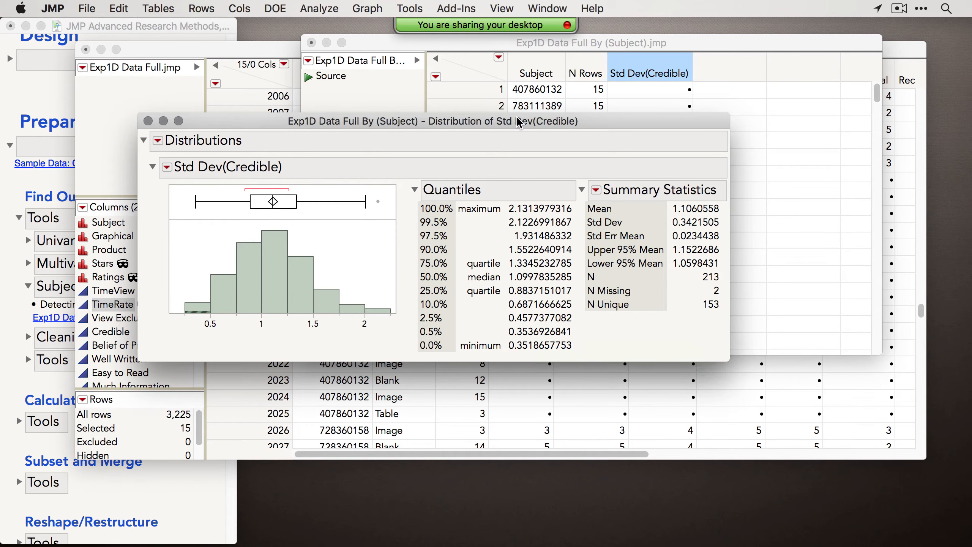
pyautogui.moveTo(513, 120); pyautogui.dragTo(508, 116)
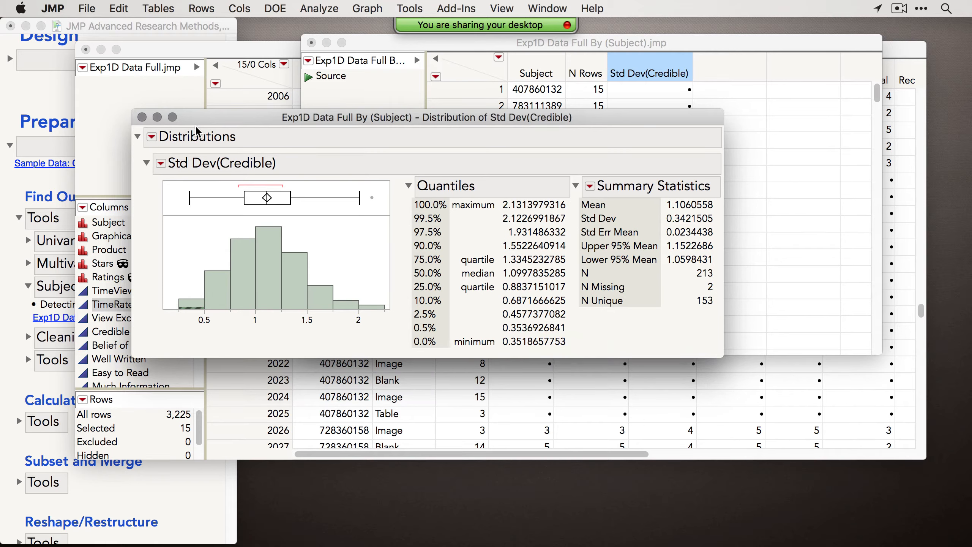
pyautogui.click(142, 118)
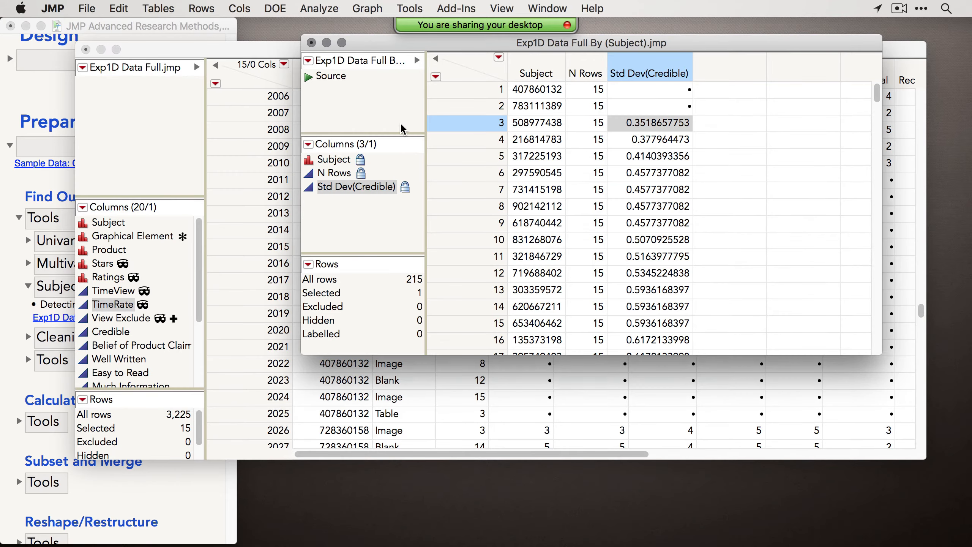
pyautogui.click(310, 43)
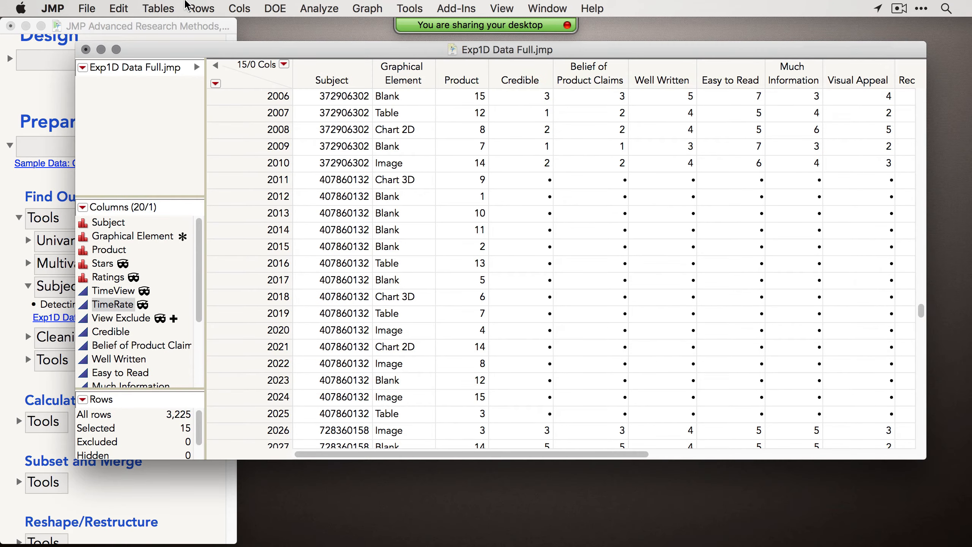
# Create a summary table with the Std Dev of all seven rating columns, Credible through Reccomend, grouped by Subject.
pyautogui.click(158, 8)
pyautogui.click(169, 34)
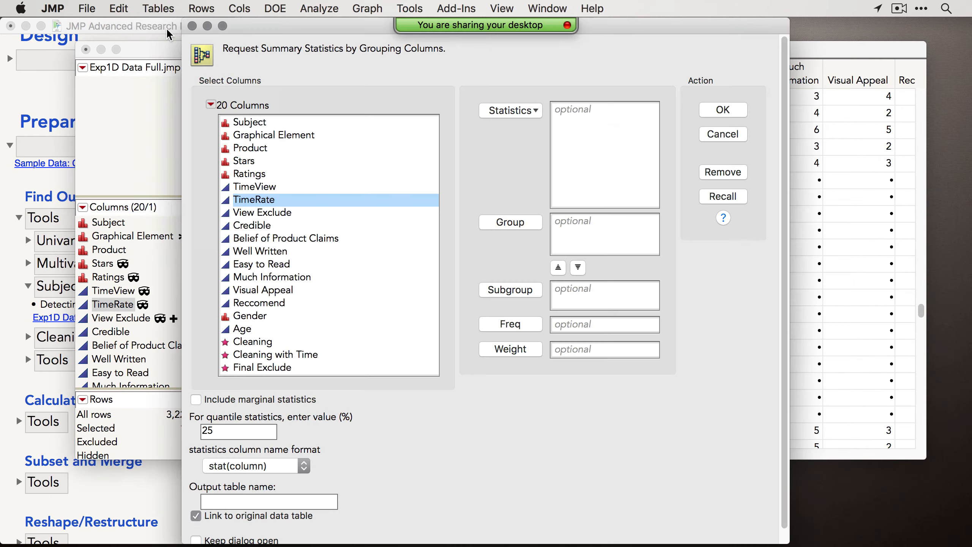
pyautogui.click(280, 228)
pyautogui.moveTo(282, 234); pyautogui.dragTo(277, 310)
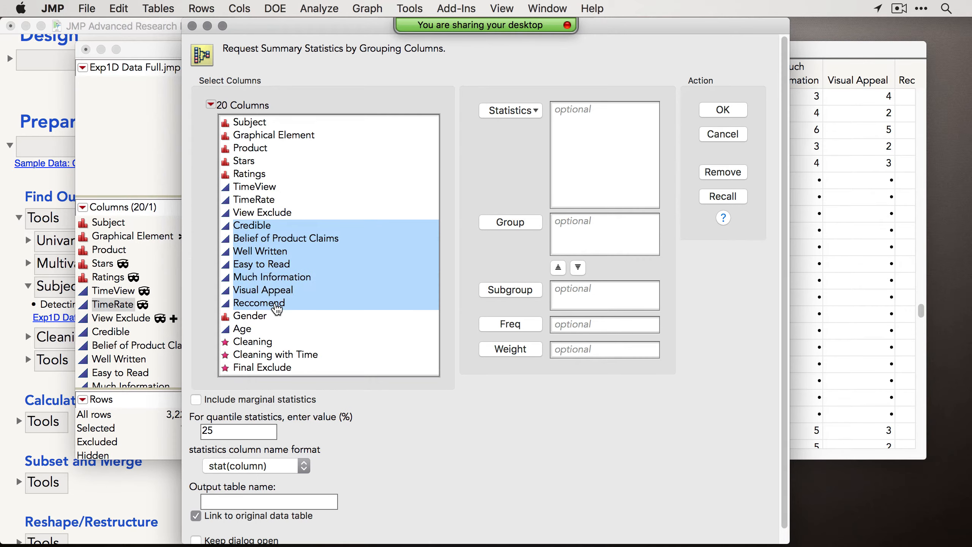
pyautogui.click(508, 114)
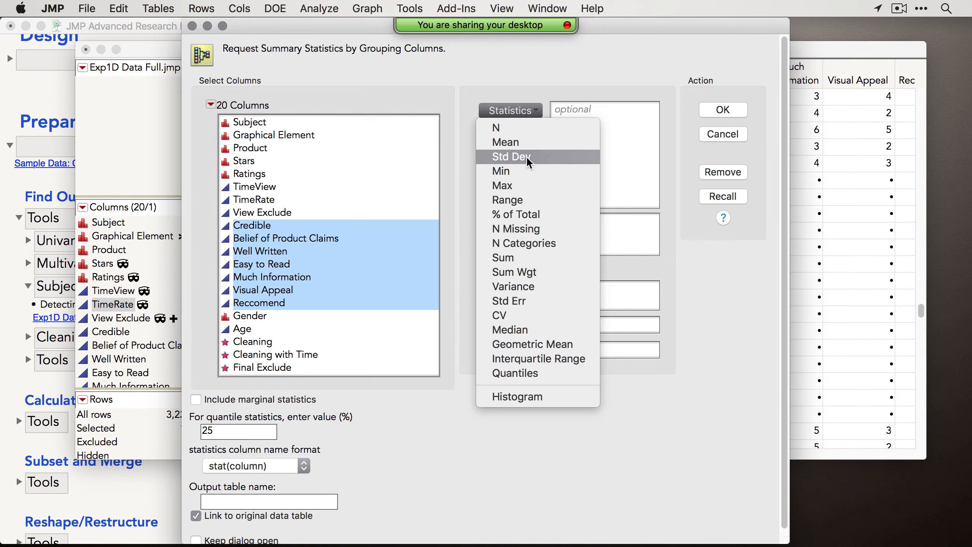
pyautogui.click(511, 156)
pyautogui.click(254, 123)
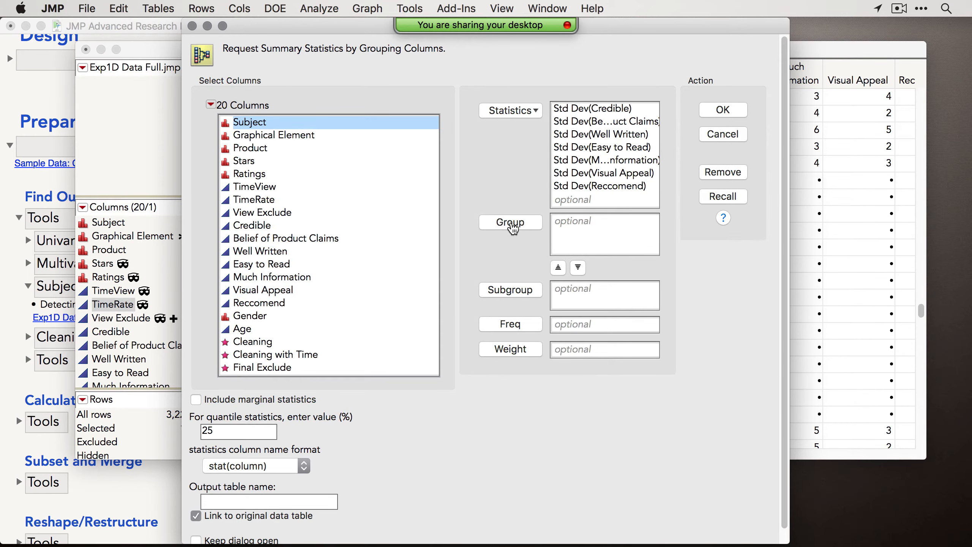
pyautogui.click(512, 227)
pyautogui.click(724, 110)
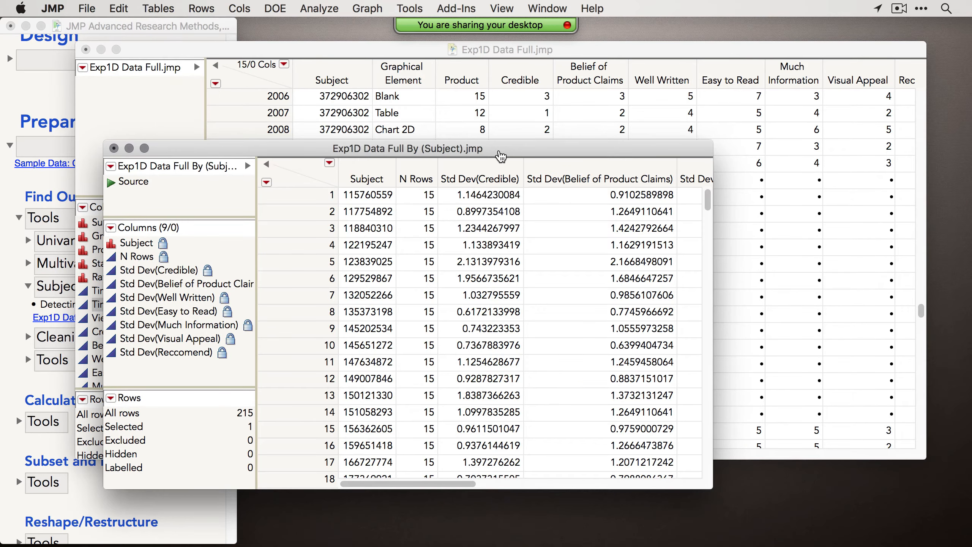
# Enlarge the summary table and add a formula column with the average of all seven Std Dev columns.
pyautogui.moveTo(500, 157); pyautogui.dragTo(442, 123)
pyautogui.moveTo(656, 456); pyautogui.dragTo(895, 517)
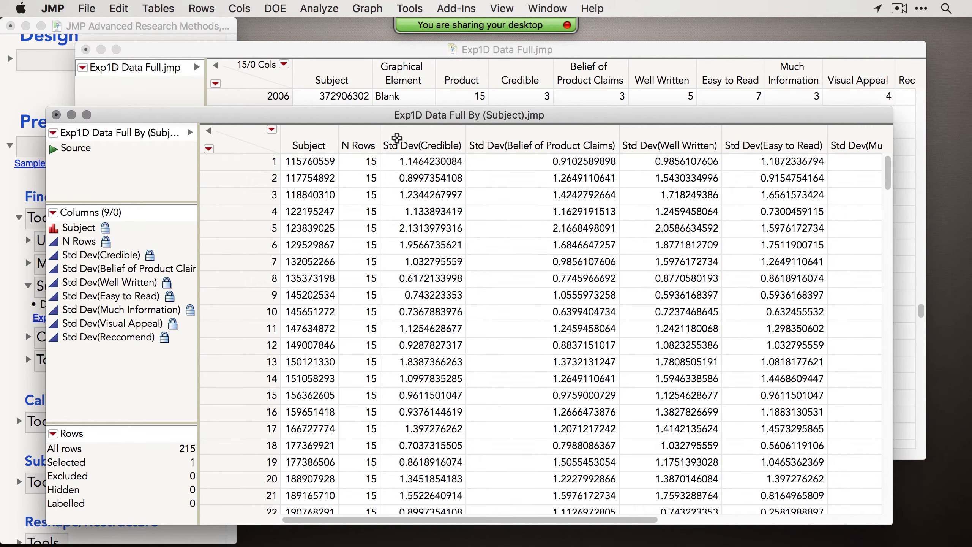
pyautogui.moveTo(403, 144); pyautogui.dragTo(907, 139)
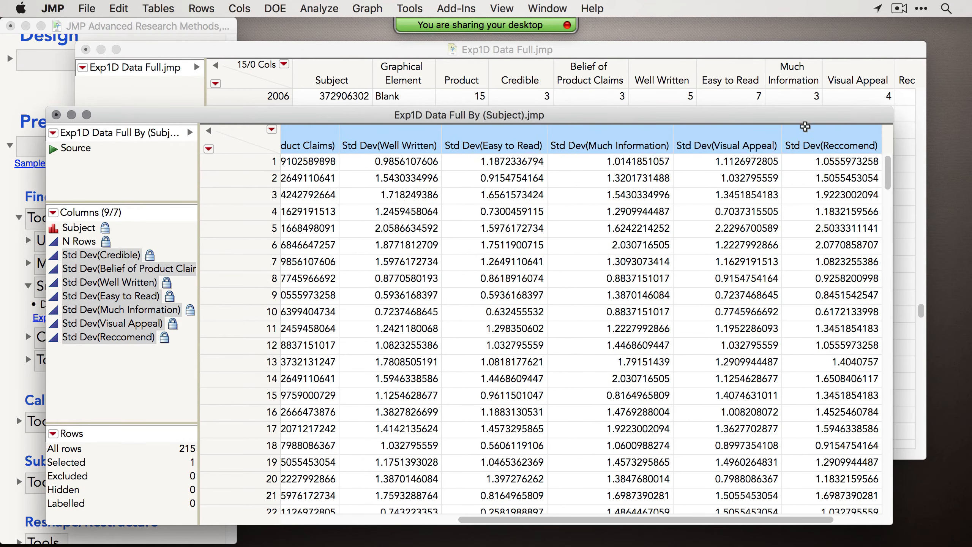
pyautogui.rightClick(709, 134)
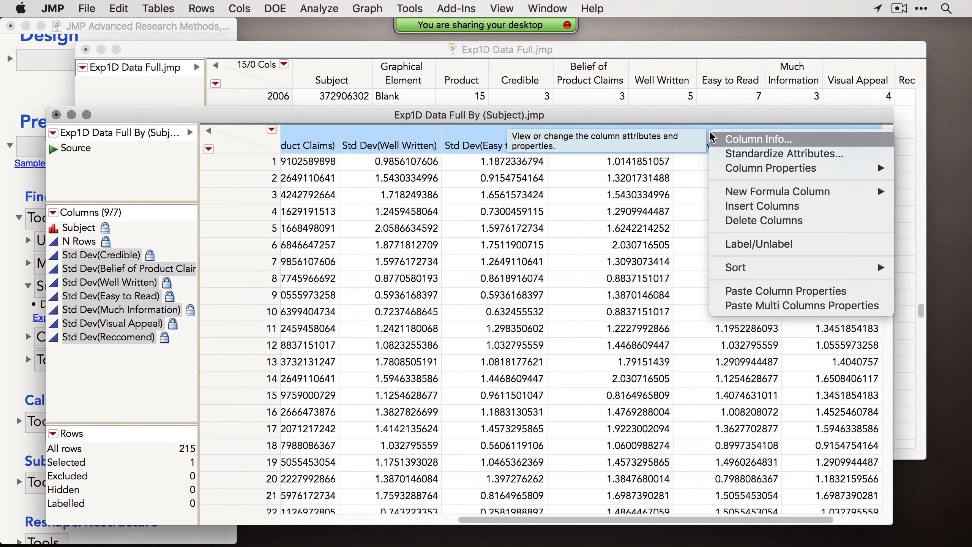
pyautogui.moveTo(761, 193)
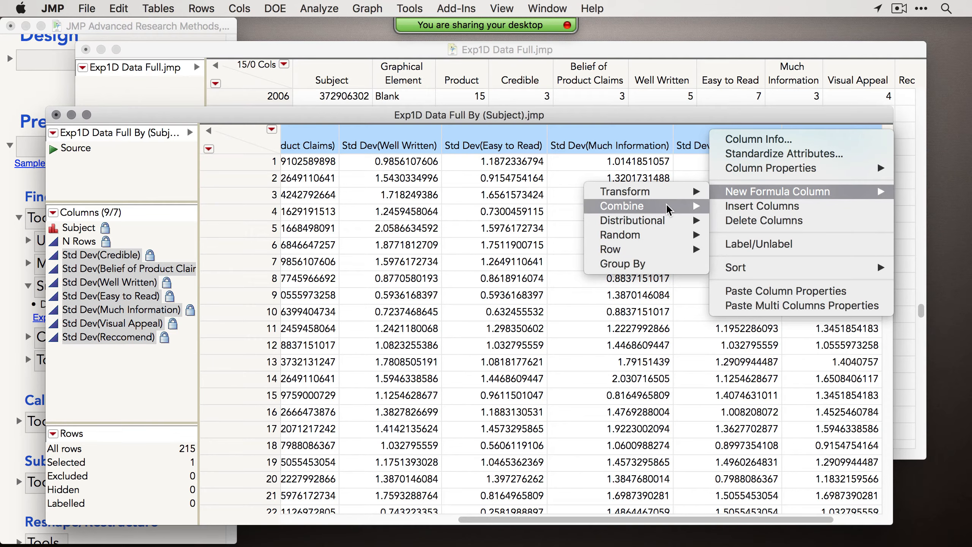
pyautogui.moveTo(668, 209)
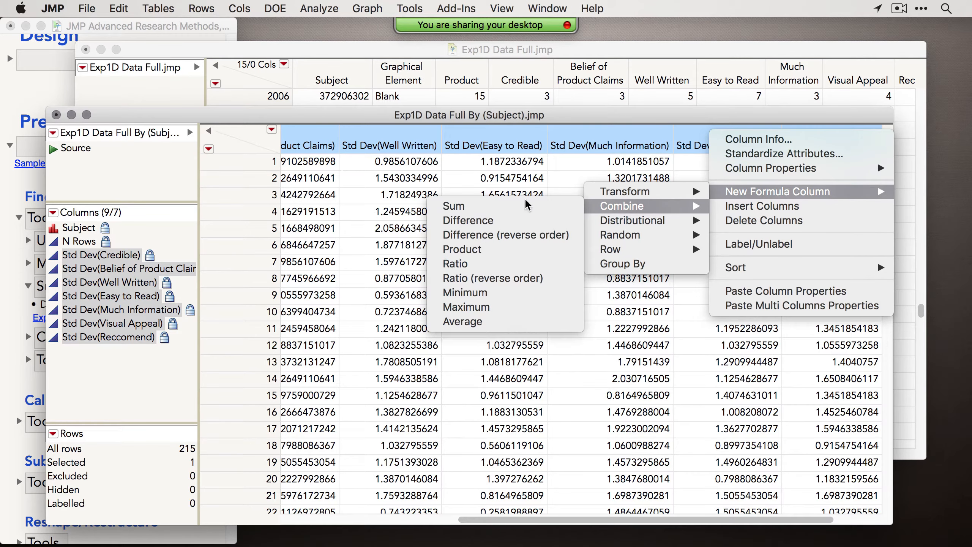
pyautogui.click(477, 326)
# Sort the summary table by the new average standard deviation column in ascending order and select its first row.
pyautogui.click(834, 135)
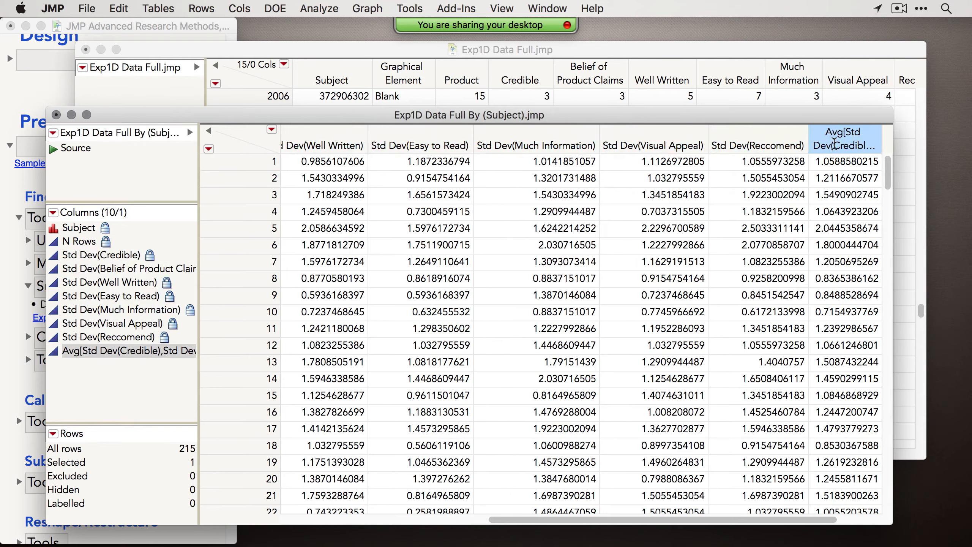
pyautogui.rightClick(838, 142)
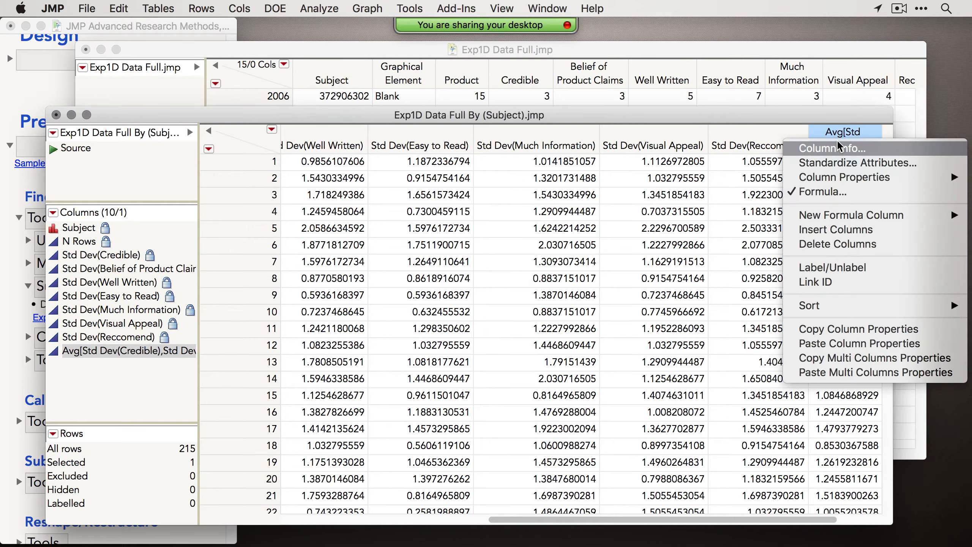
pyautogui.moveTo(842, 305)
pyautogui.click(738, 305)
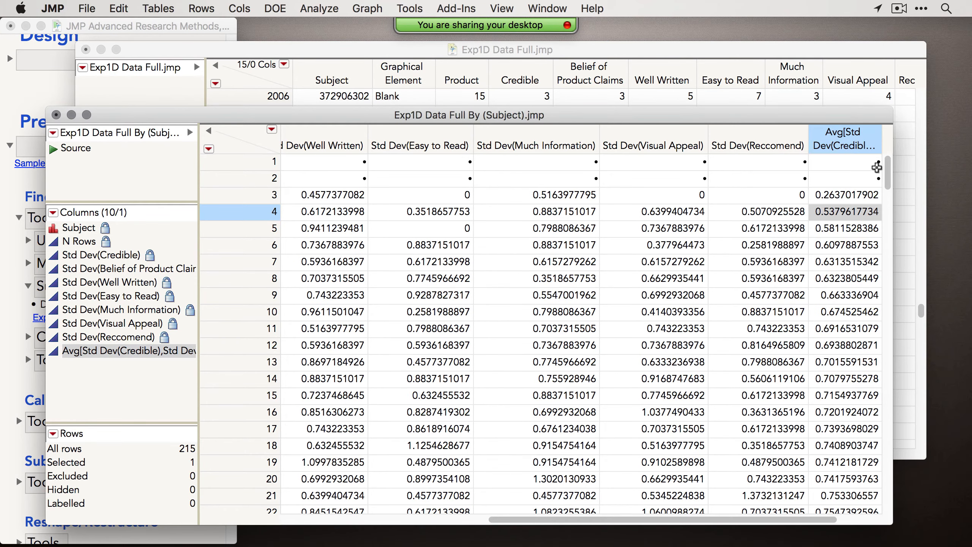
pyautogui.moveTo(857, 165)
pyautogui.mouseDown()
pyautogui.moveTo(856, 282)
pyautogui.moveTo(844, 151)
pyautogui.mouseUp()
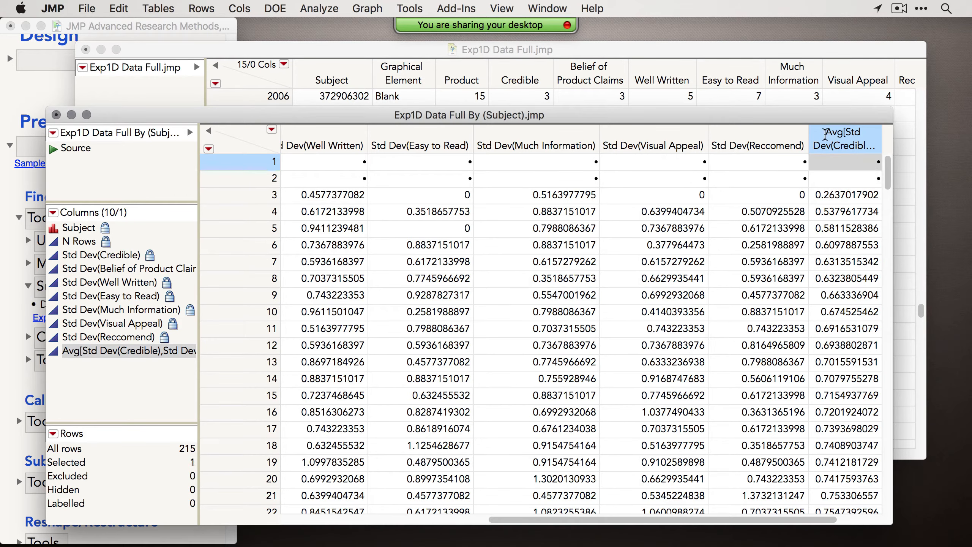
# Run a Distribution on the average standard deviation column to examine its spread, and close the report and the summary table without saving.
pyautogui.click(319, 9)
pyautogui.click(321, 26)
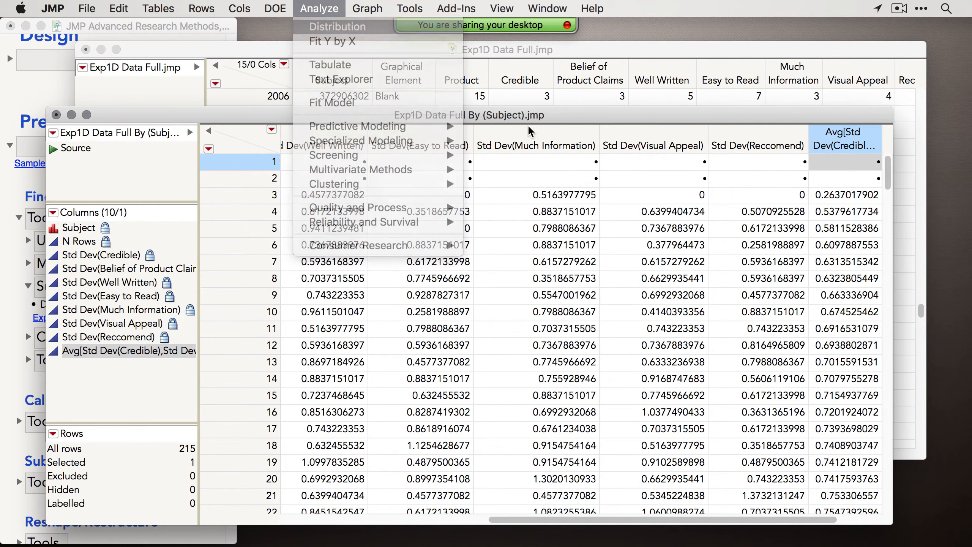
pyautogui.click(743, 157)
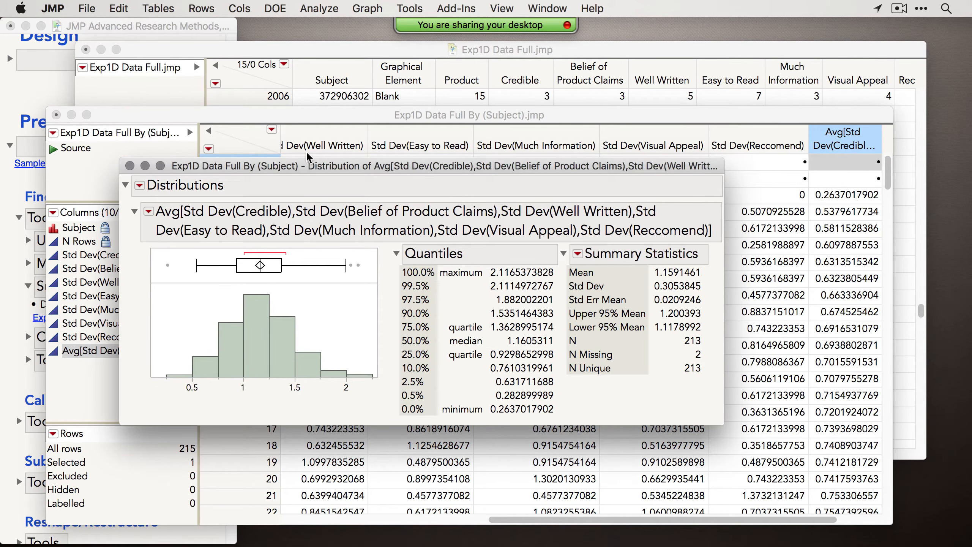
pyautogui.click(130, 166)
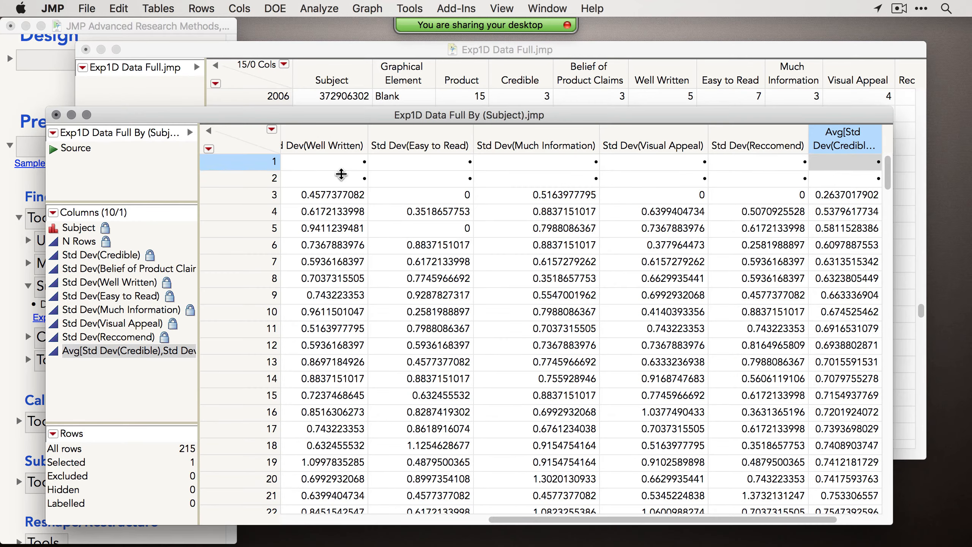
pyautogui.click(56, 115)
pyautogui.click(426, 200)
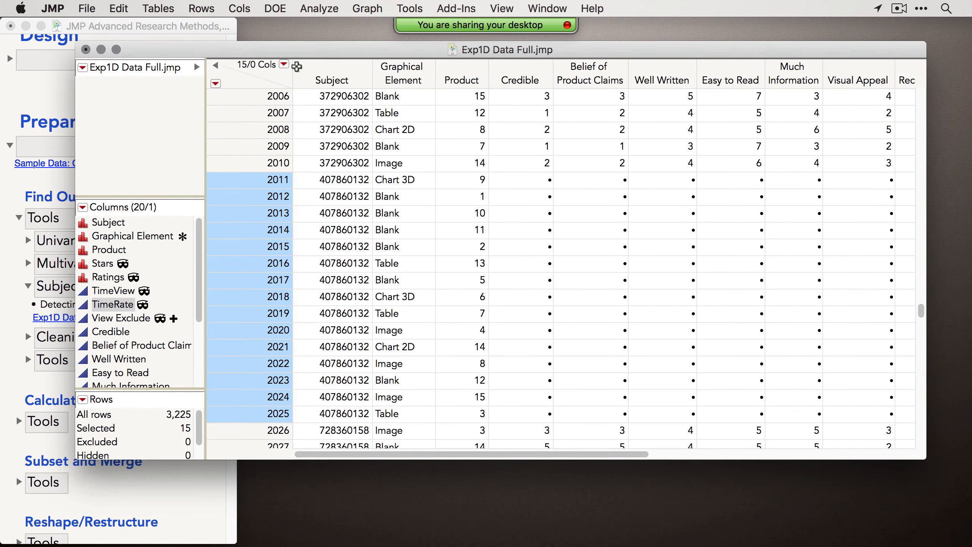
# Reposition the Exp1D Data Full table window and highlight the TimeView and TimeRate columns, leaving TimeRate selected.
pyautogui.moveTo(296, 51); pyautogui.dragTo(319, 48)
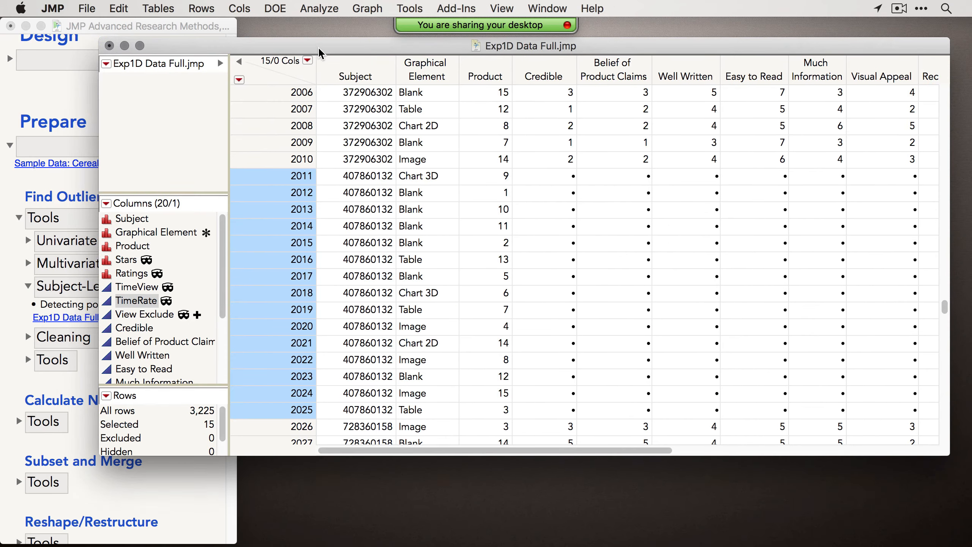
pyautogui.click(131, 289)
pyautogui.click(141, 299)
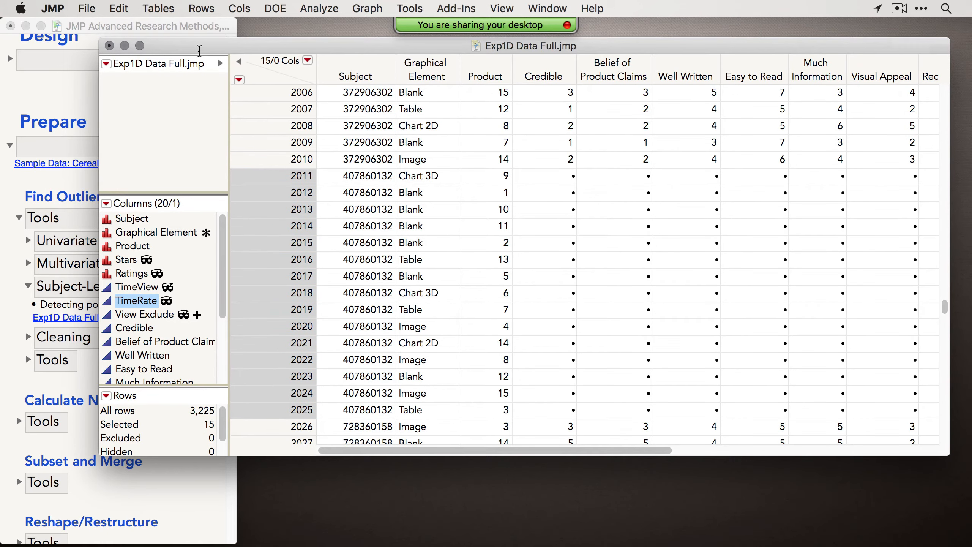
pyautogui.moveTo(202, 46); pyautogui.dragTo(193, 47)
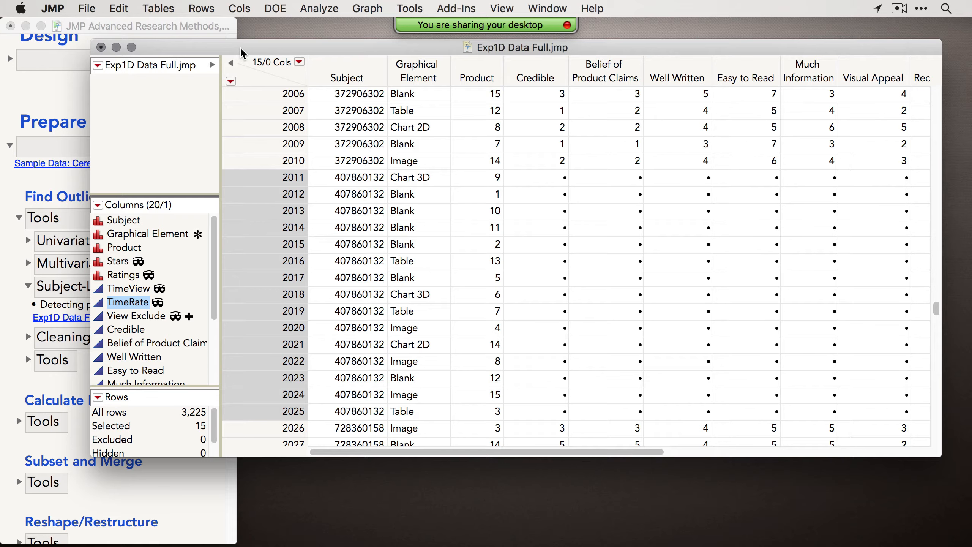
# Close the Exp1D Data Full table without saving its changes.
pyautogui.click(101, 47)
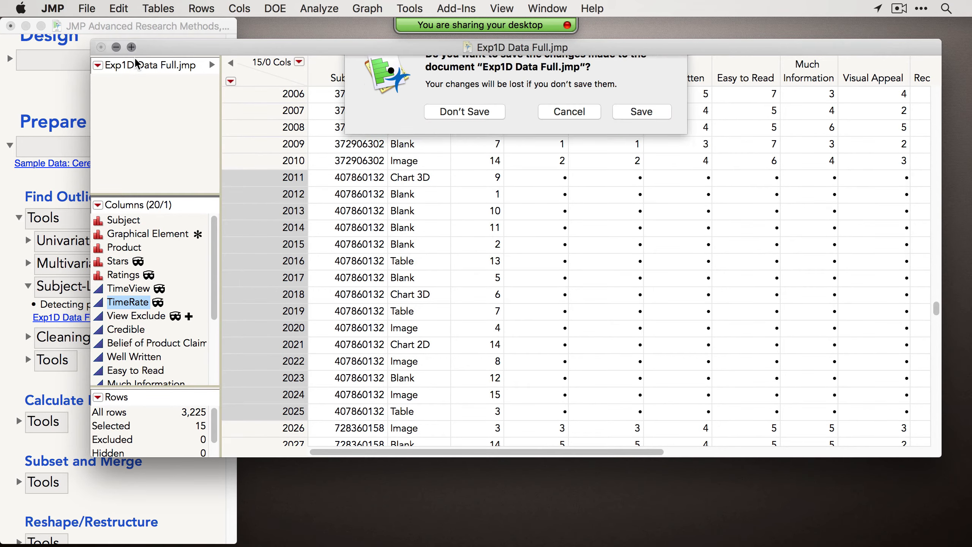
pyautogui.click(454, 134)
pyautogui.click(152, 375)
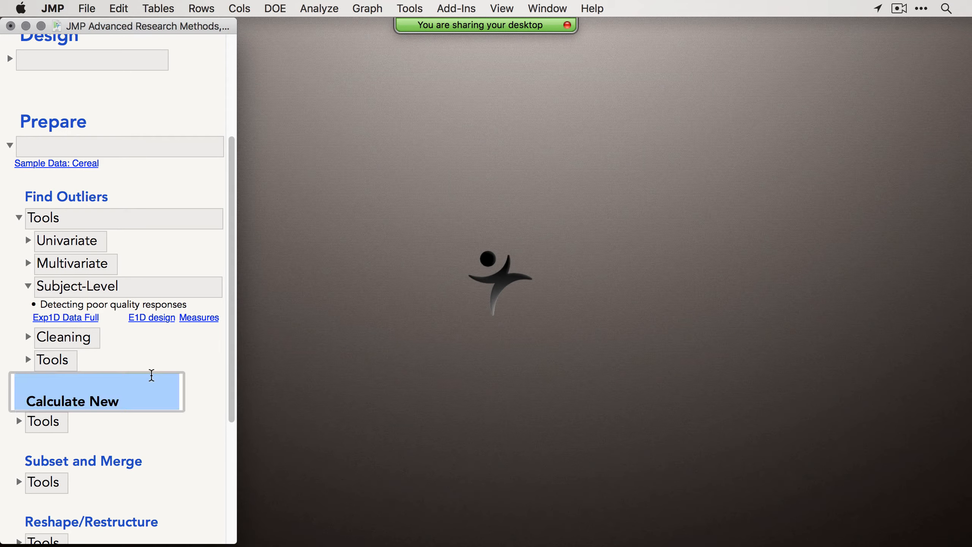
# Collapse the Subject-Level section of the journal and expand Tools under Calculate New Variables.
pyautogui.click(29, 287)
pyautogui.scroll(-5, 169, 302)
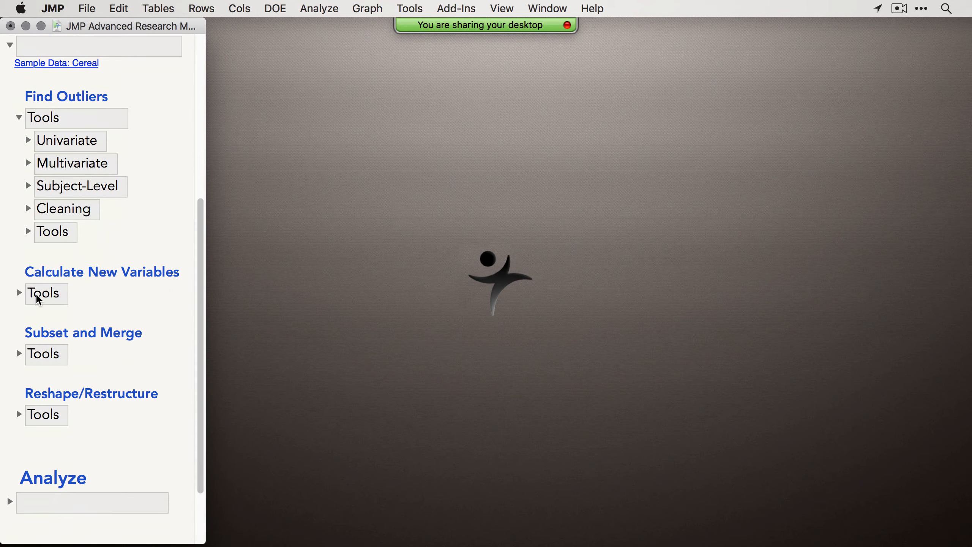
pyautogui.click(20, 293)
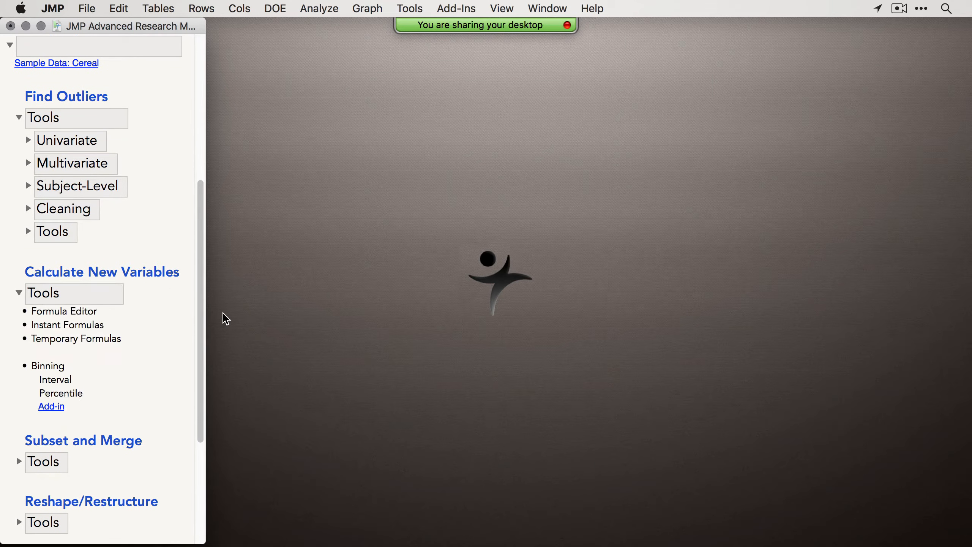
# Open the Cereal sample data table in an enlarged window and select its cups/serv column.
pyautogui.click(91, 63)
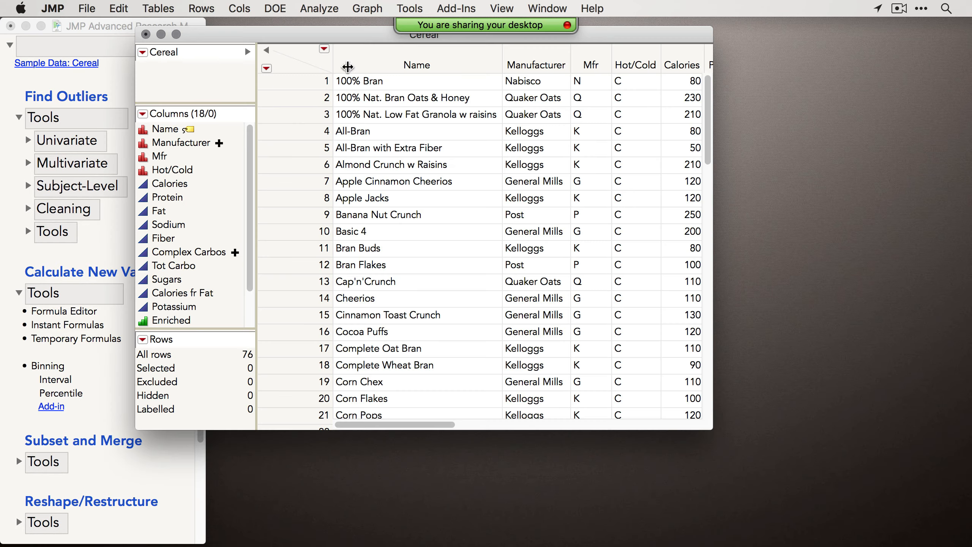
pyautogui.moveTo(712, 428); pyautogui.dragTo(912, 458)
pyautogui.hscroll(10, 676, 215)
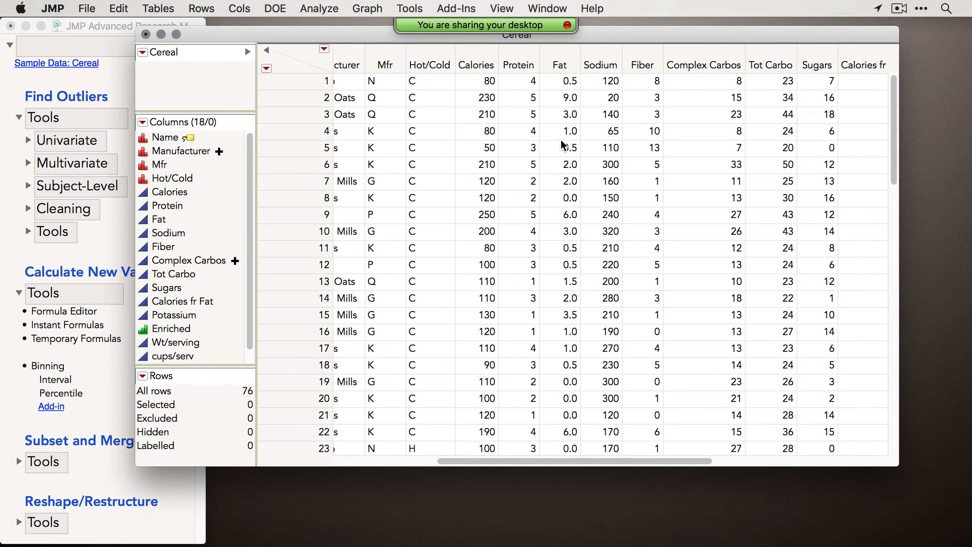
pyautogui.scroll(-1, 563, 145)
pyautogui.hscroll(8, 563, 144)
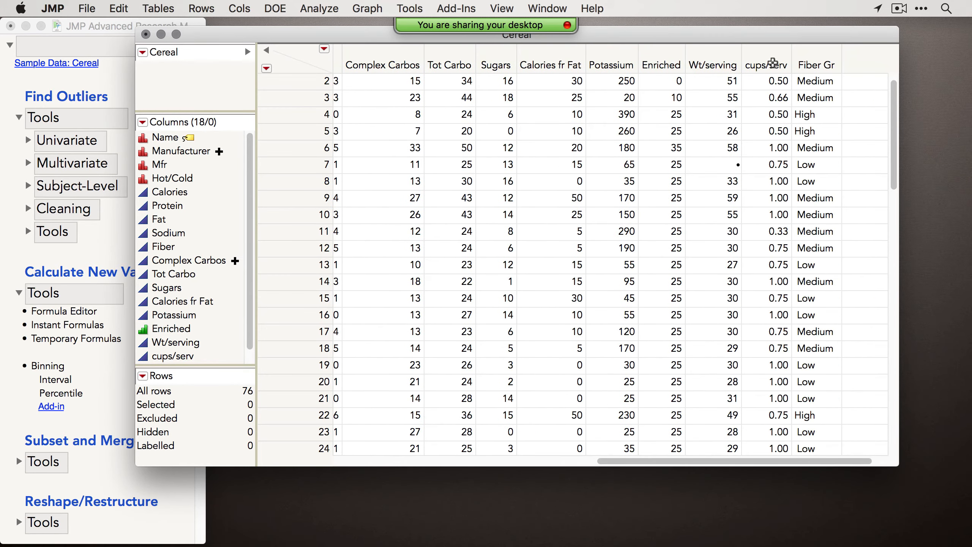
pyautogui.click(776, 51)
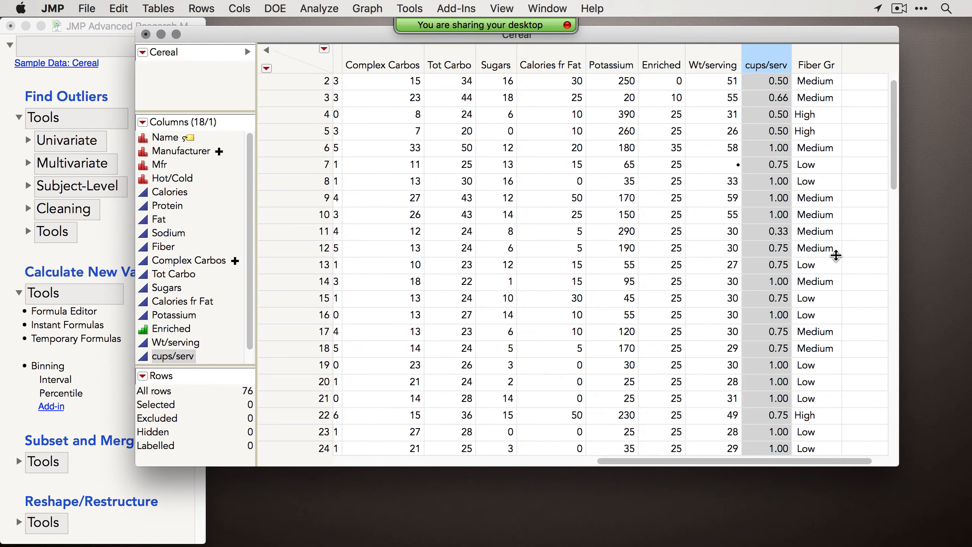
pyautogui.moveTo(766, 37); pyautogui.dragTo(787, 35)
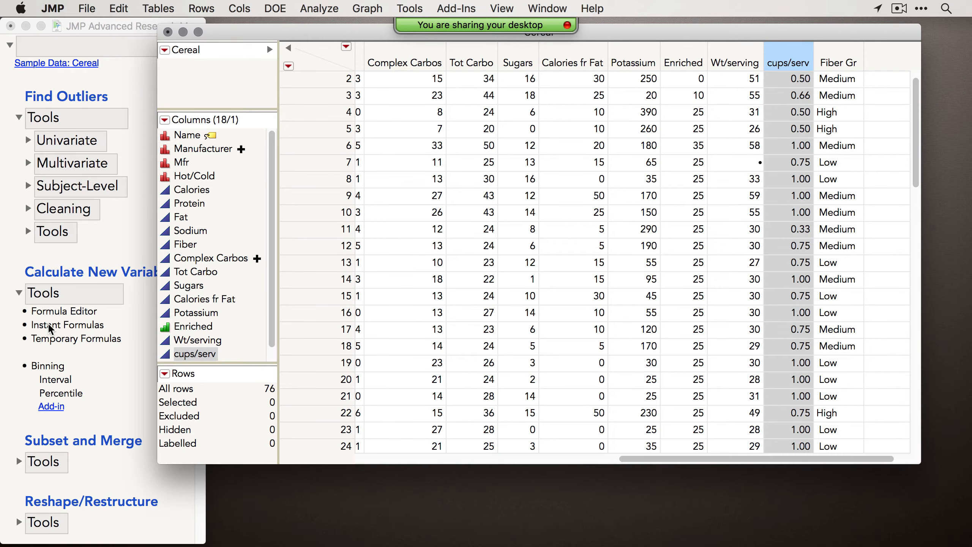
# Add a new column after Fiber Gr and open its formula editor.
pyautogui.doubleClick(892, 62)
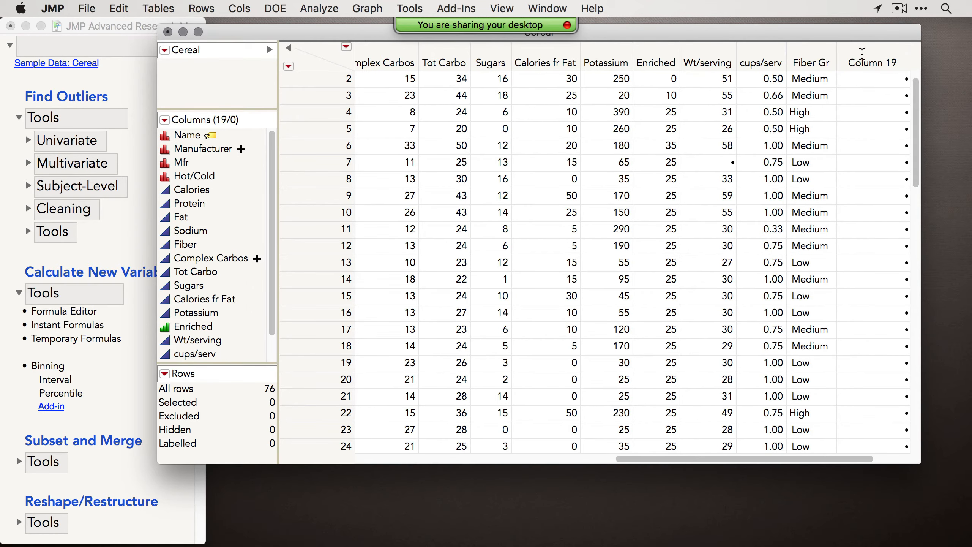
pyautogui.rightClick(866, 55)
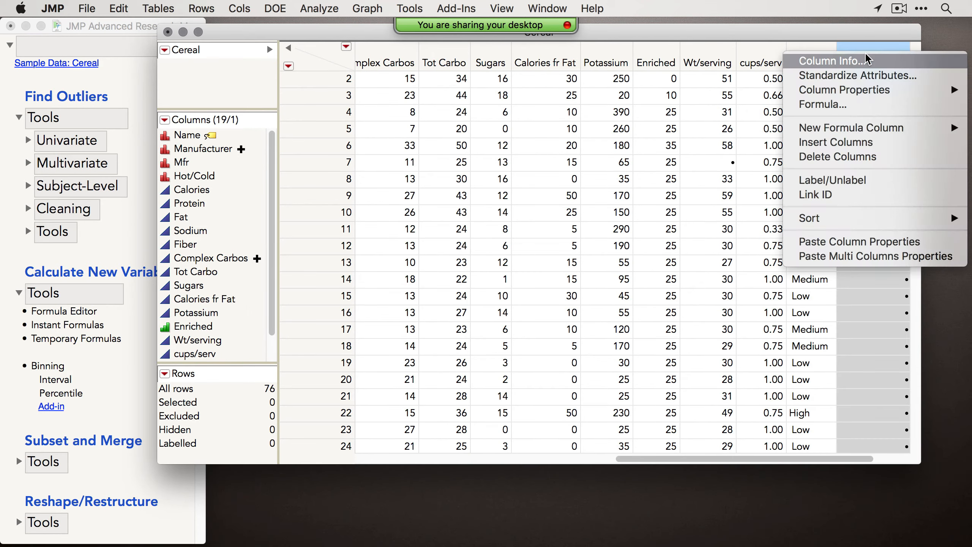
pyautogui.click(823, 106)
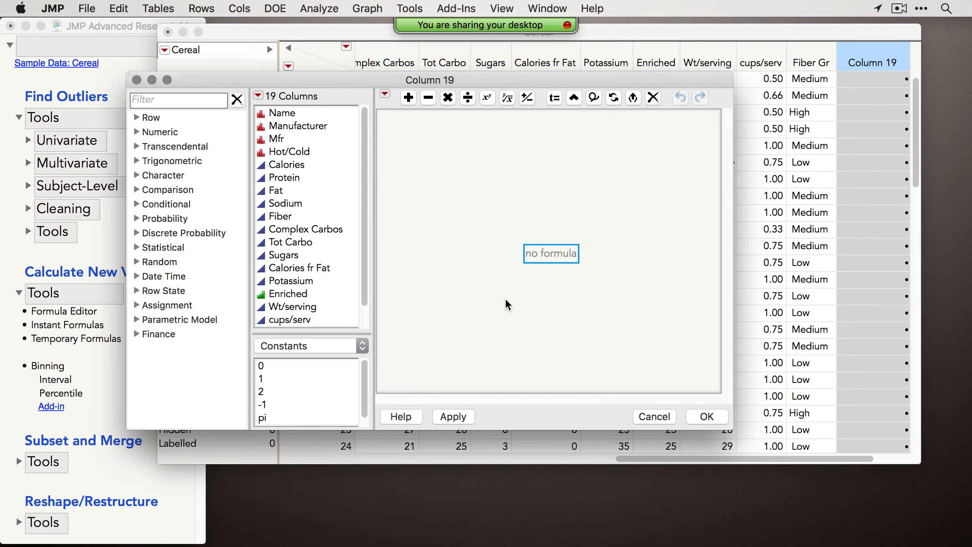
# Build the formula Calories divided by cups/serv for the new column and apply it.
pyautogui.click(303, 169)
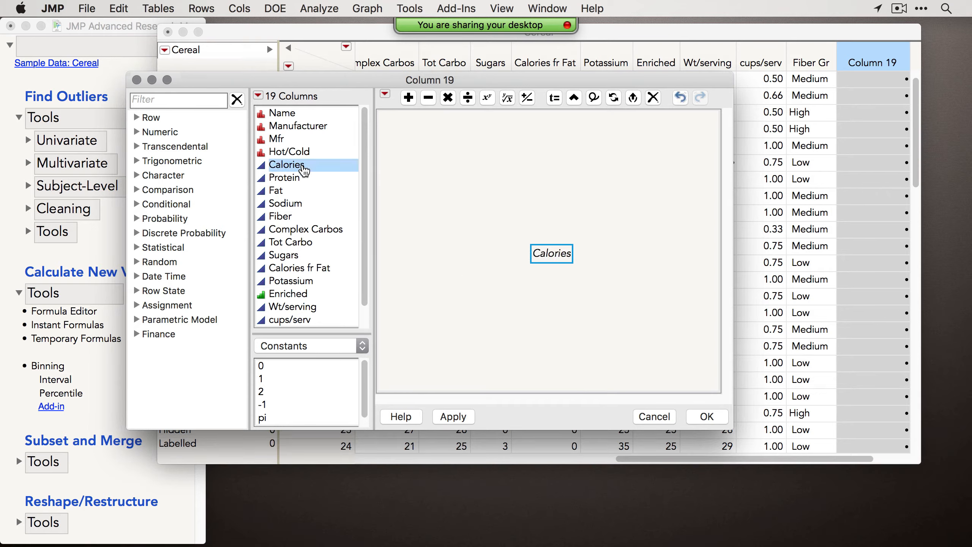
pyautogui.press('/')
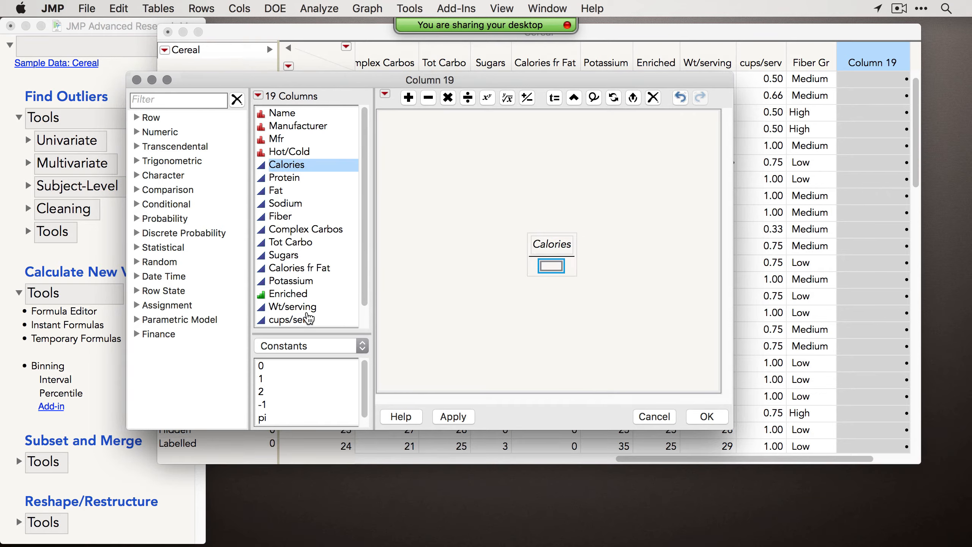
pyautogui.scroll(-2, 304, 318)
pyautogui.click(300, 294)
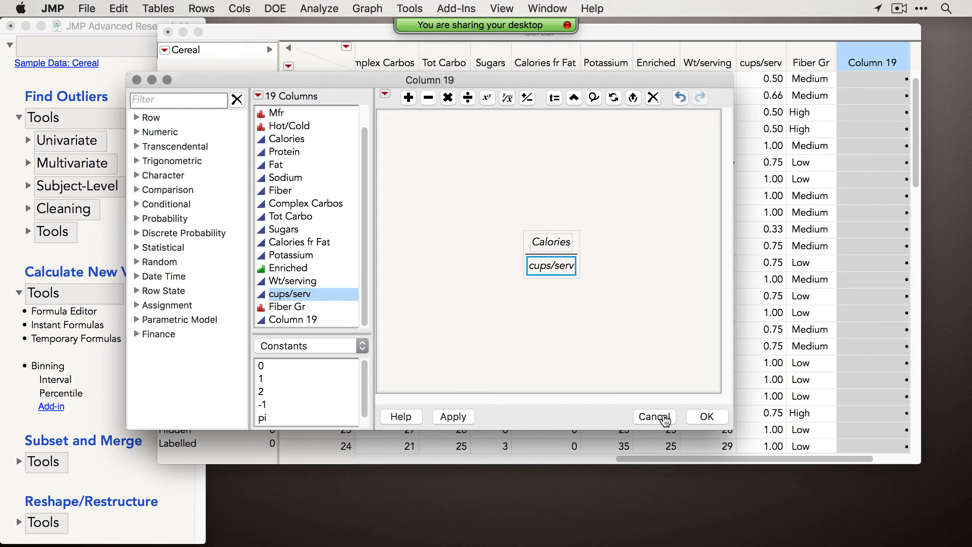
pyautogui.click(454, 417)
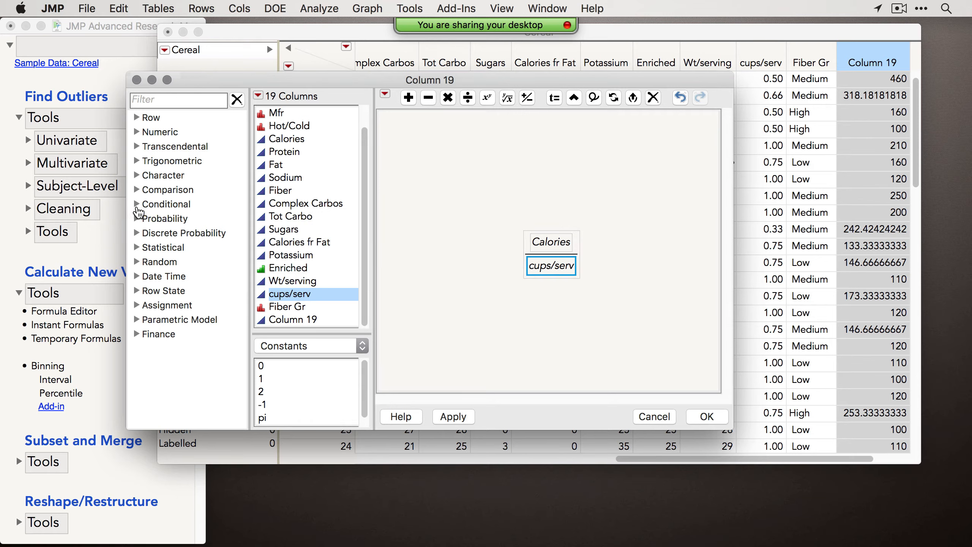
# Look through the Conditional and Statistical function groups, and close the formula editor without keeping the formula.
pyautogui.click(135, 205)
pyautogui.click(136, 205)
pyautogui.click(136, 247)
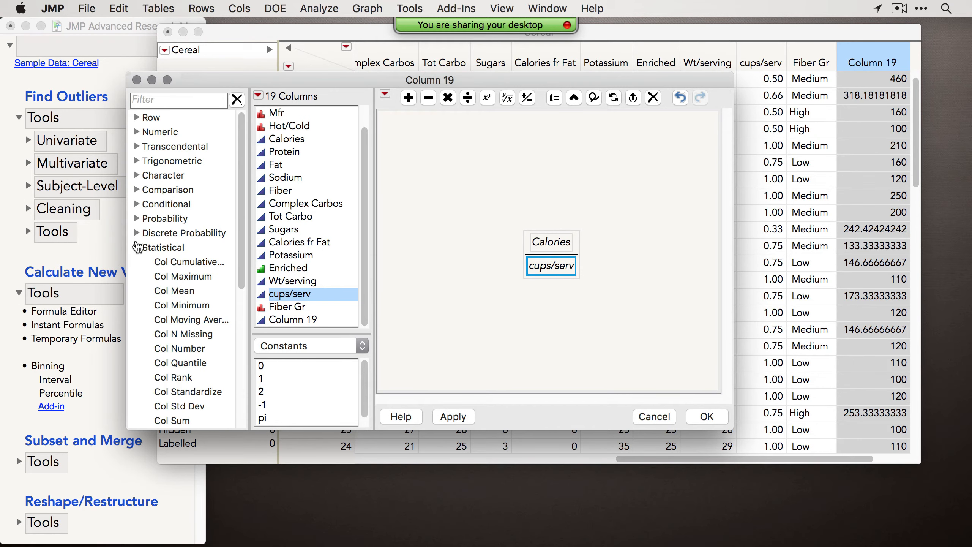
pyautogui.click(136, 248)
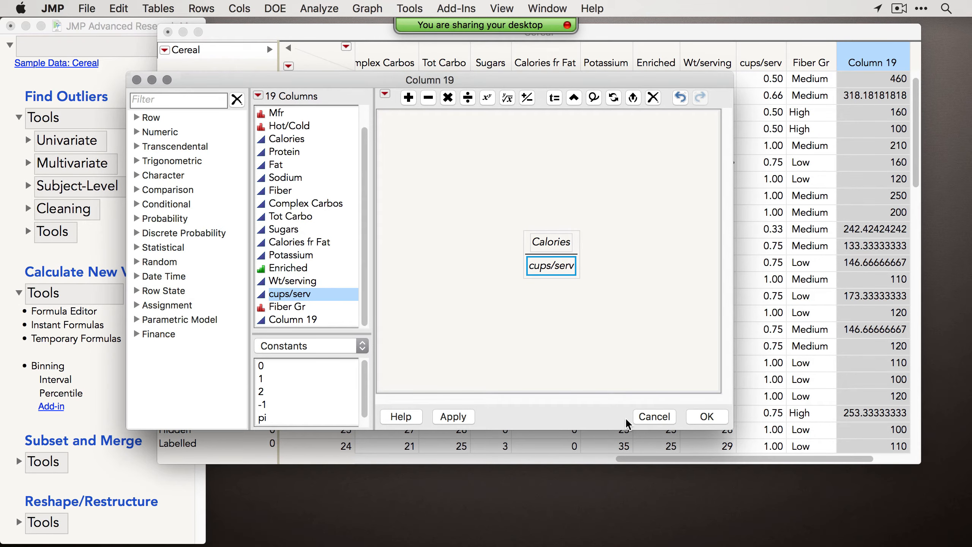
pyautogui.click(655, 418)
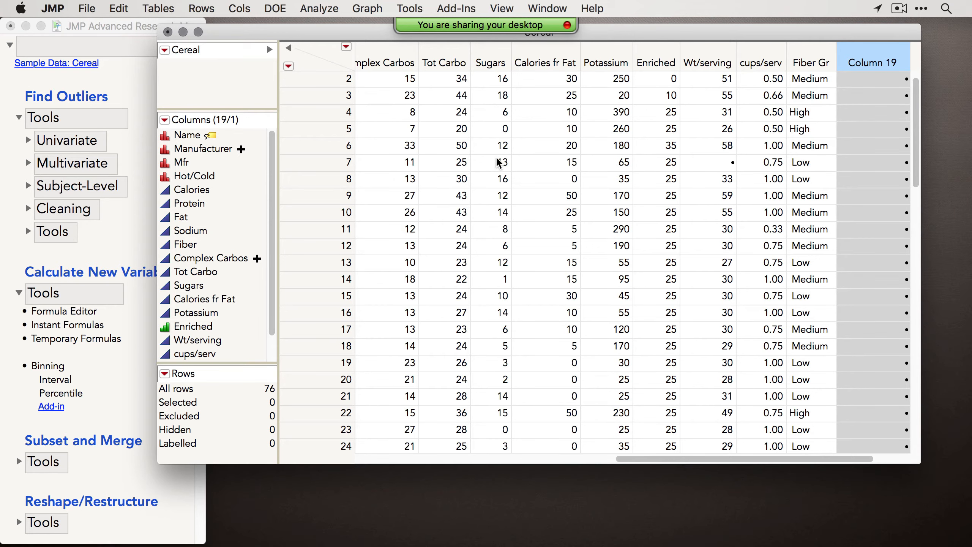
pyautogui.scroll(-3, 499, 159)
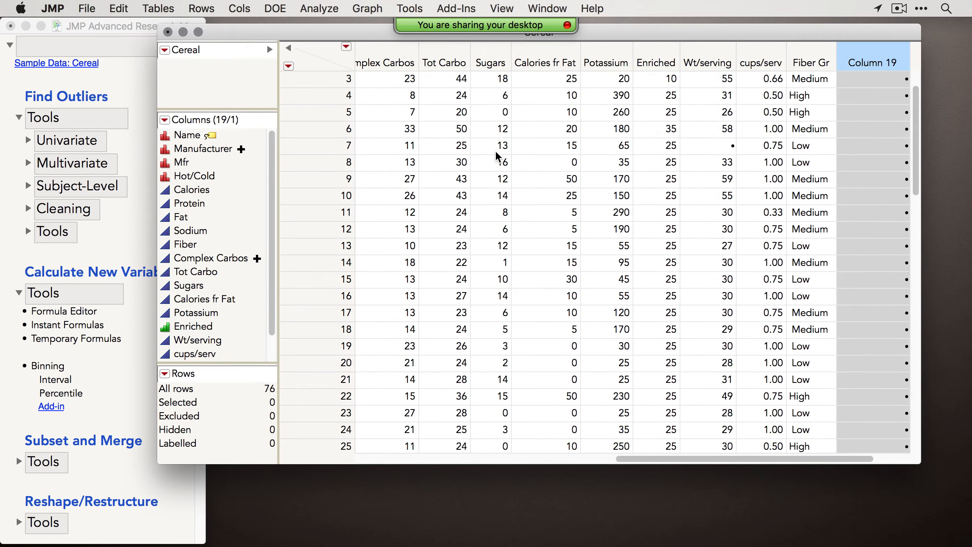
pyautogui.click(764, 58)
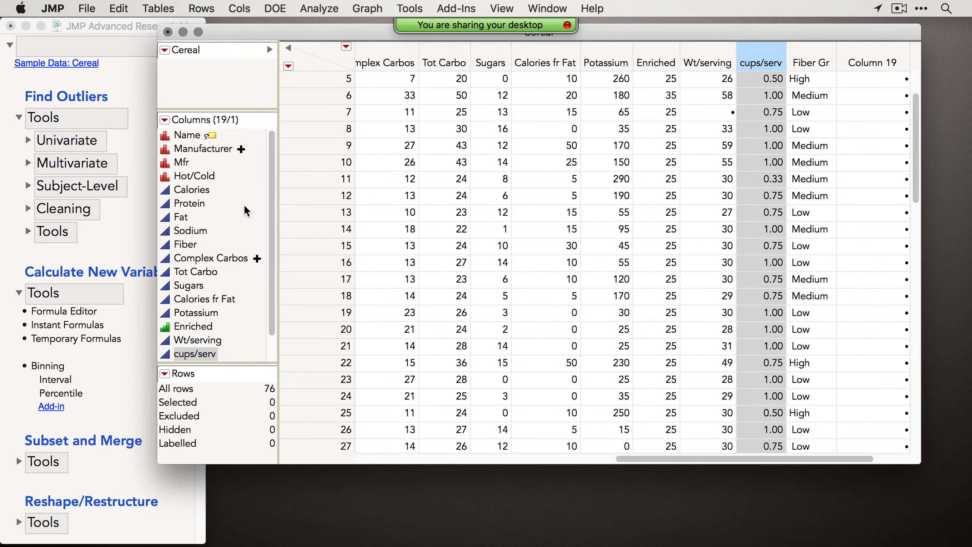
pyautogui.scroll(4, 463, 154)
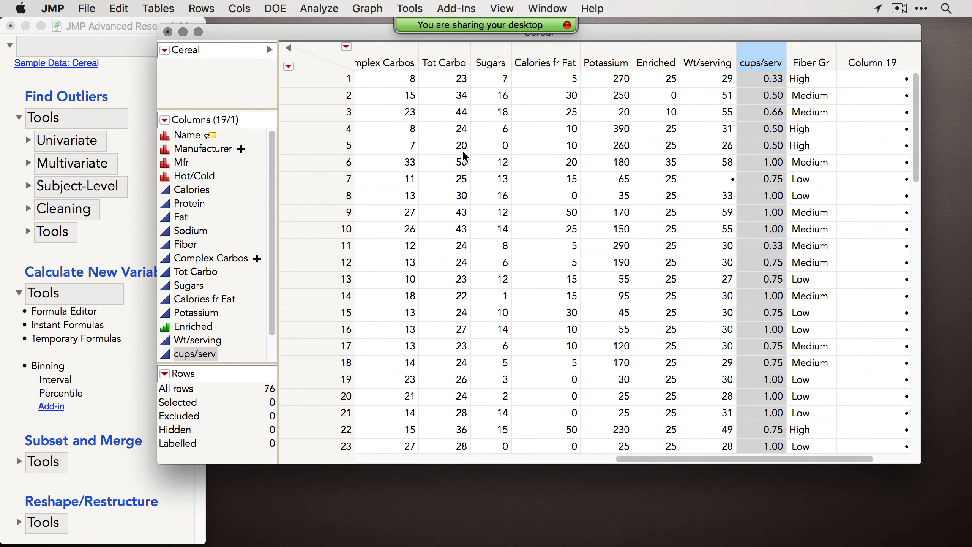
pyautogui.hscroll(-10, 463, 156)
pyautogui.keyDown('shift'); pyautogui.click(702, 62); pyautogui.keyUp('shift')
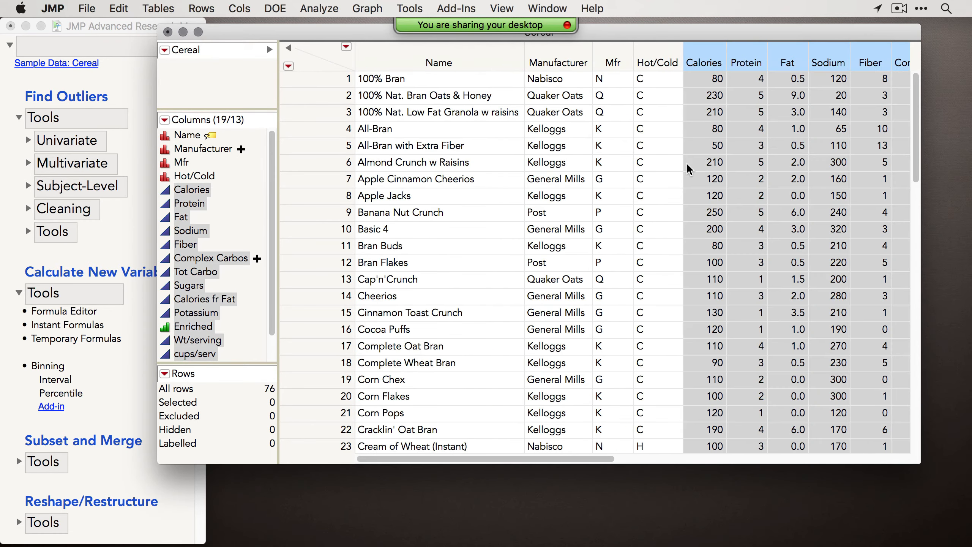
# Create a new formula column that combines only Calories and cups/serv as a Ratio.
pyautogui.click(704, 58)
pyautogui.scroll(-2, 716, 92)
pyautogui.hscroll(2, 719, 99)
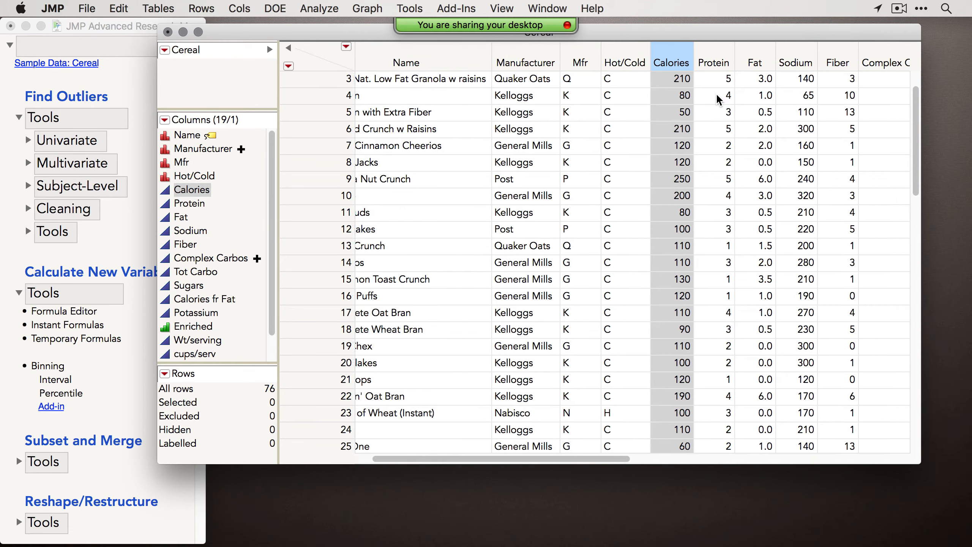
pyautogui.hscroll(8, 718, 99)
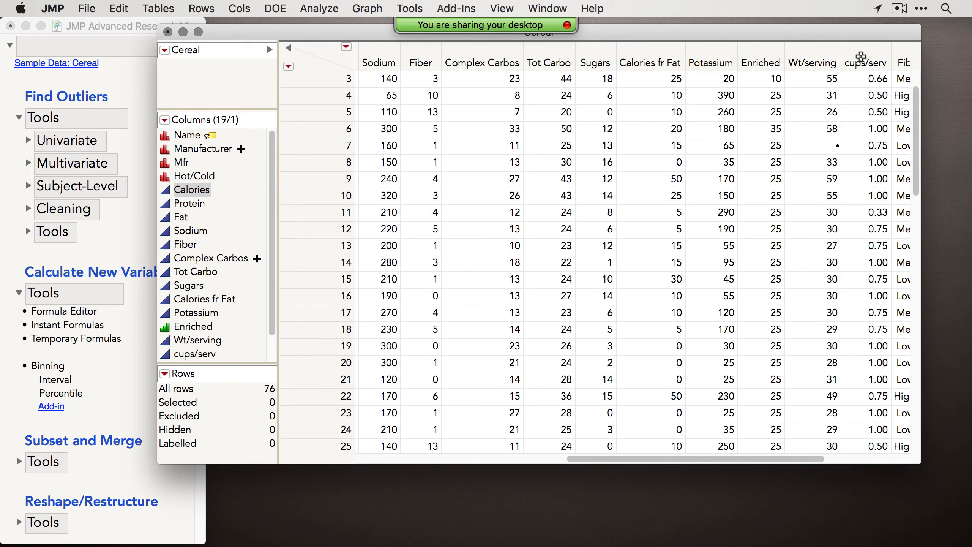
pyautogui.keyDown('super'); pyautogui.click(859, 59); pyautogui.keyUp('super')
pyautogui.hscroll(-2, 505, 124)
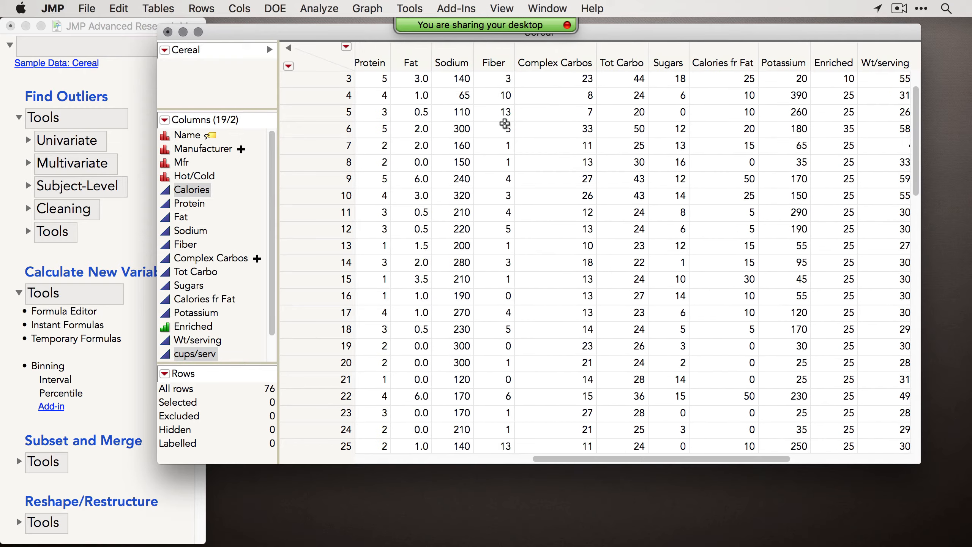
pyautogui.hscroll(-4, 504, 124)
pyautogui.rightClick(492, 52)
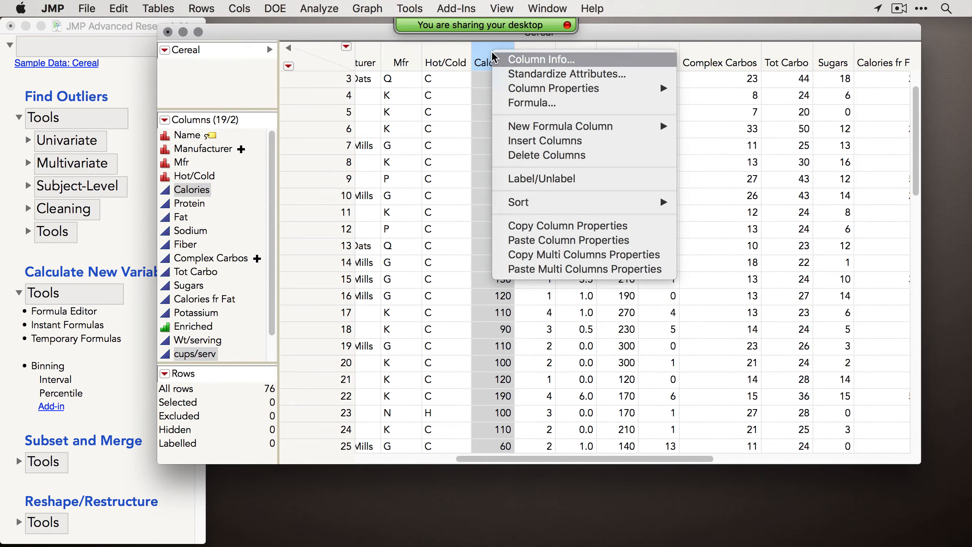
pyautogui.moveTo(532, 129)
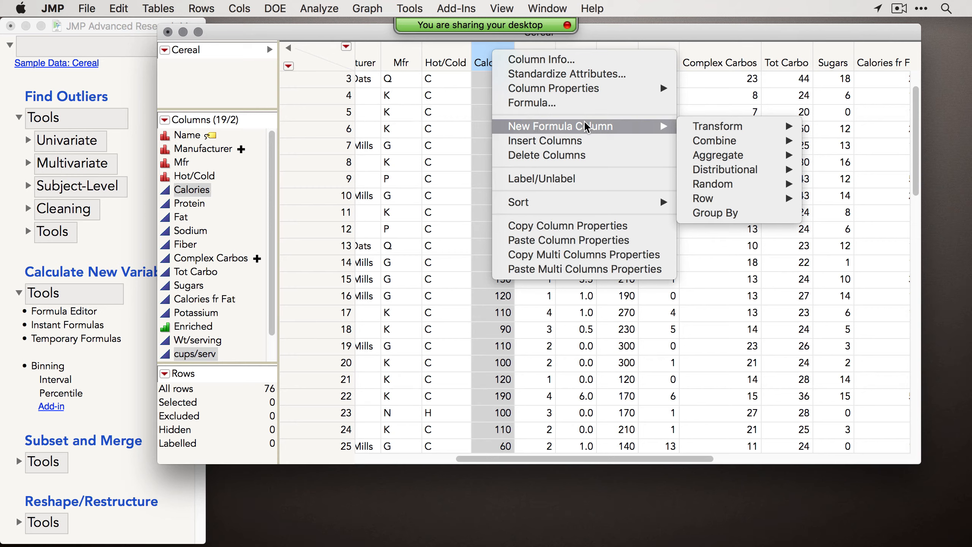
pyautogui.moveTo(752, 150)
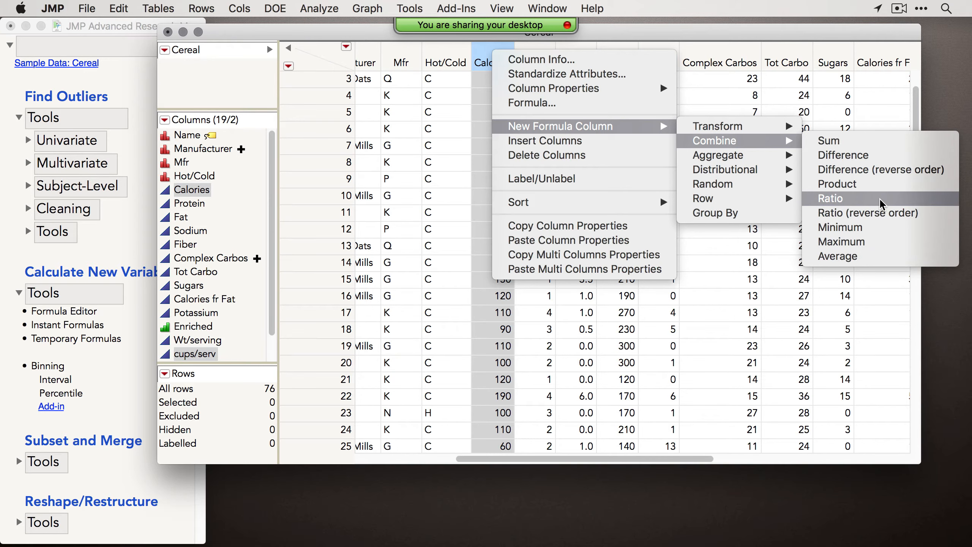
pyautogui.click(873, 205)
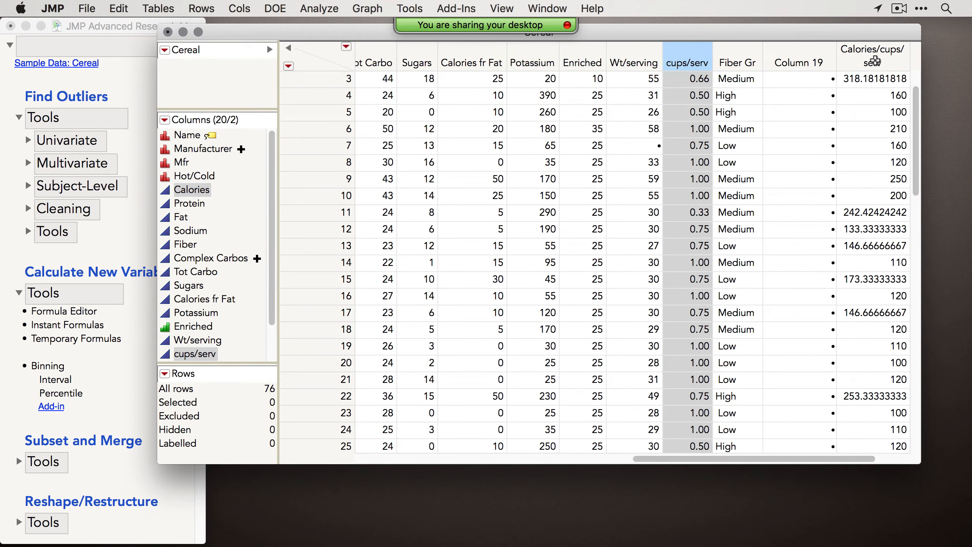
# Inspect the formula behind the new Calories/cups/serv column and close the editor without changes.
pyautogui.rightClick(865, 63)
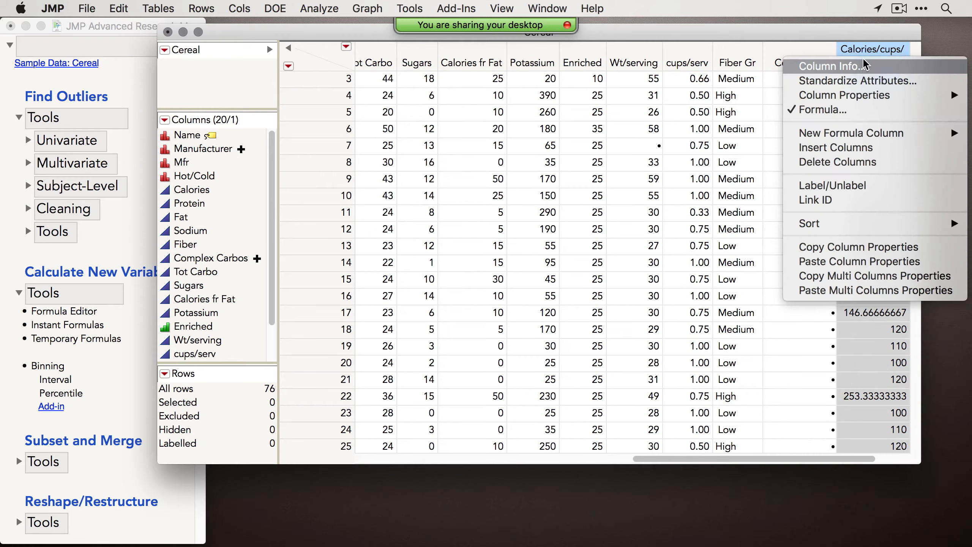
pyautogui.click(814, 110)
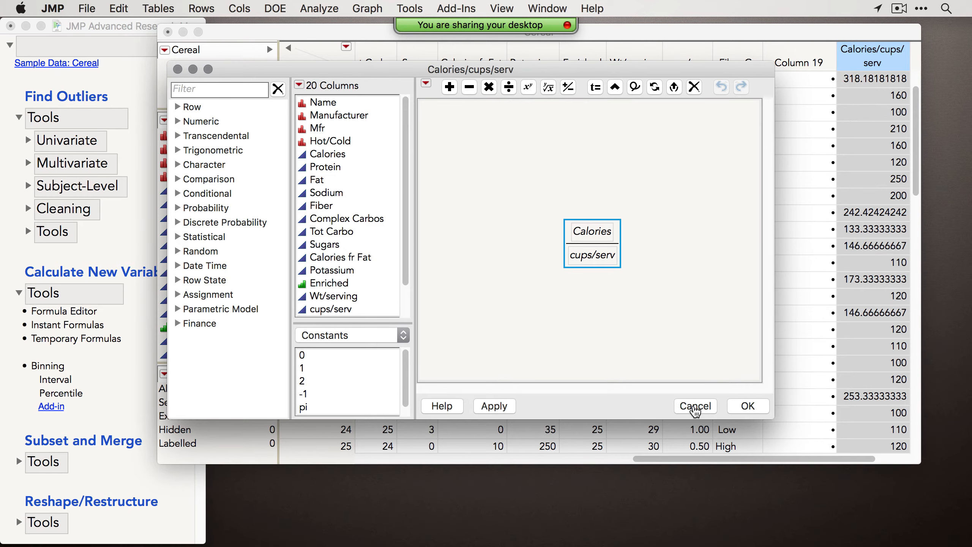
pyautogui.click(695, 407)
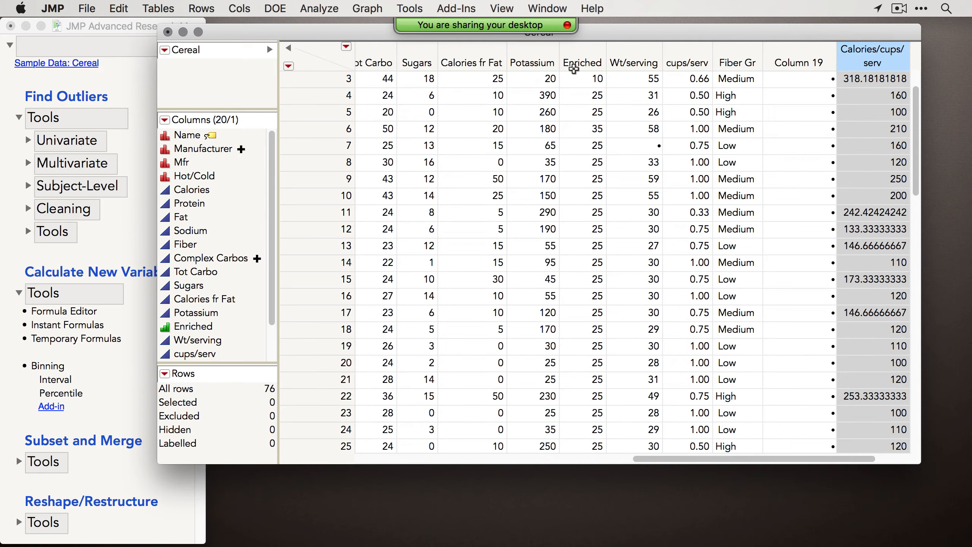
# Create standardized formula columns for all columns from Calories through Enriched using the distributional Standardize option.
pyautogui.click(535, 60)
pyautogui.hscroll(-1, 349, 56)
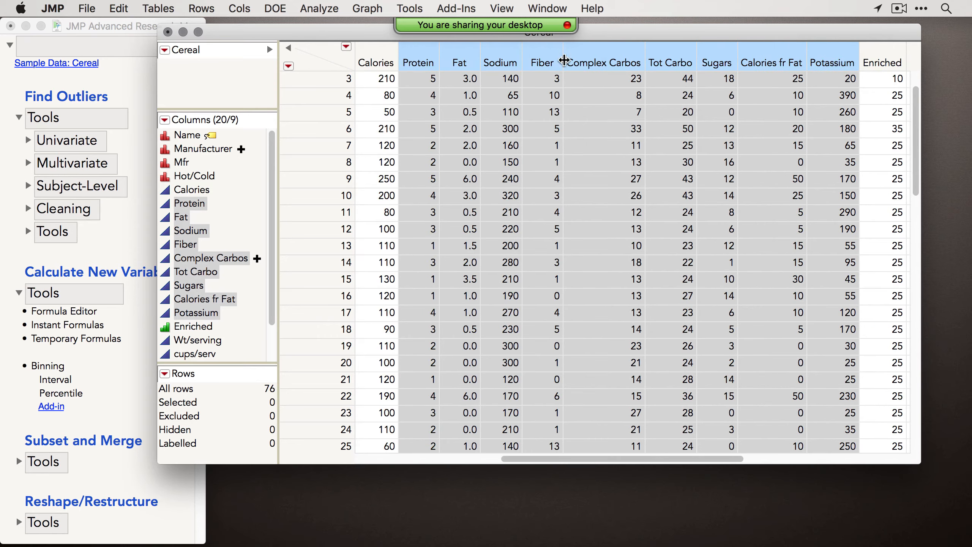
pyautogui.click(375, 58)
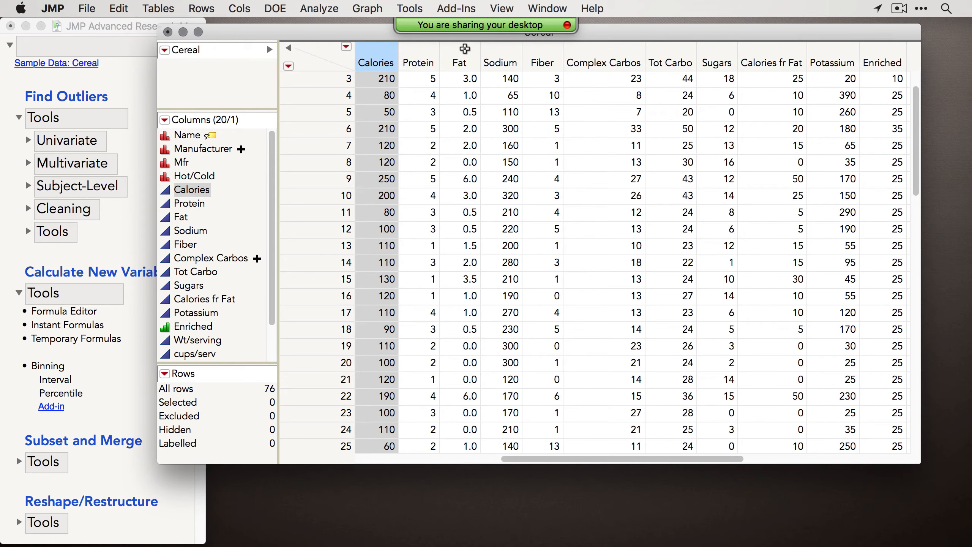
pyautogui.keyDown('shift'); pyautogui.click(886, 56); pyautogui.keyUp('shift')
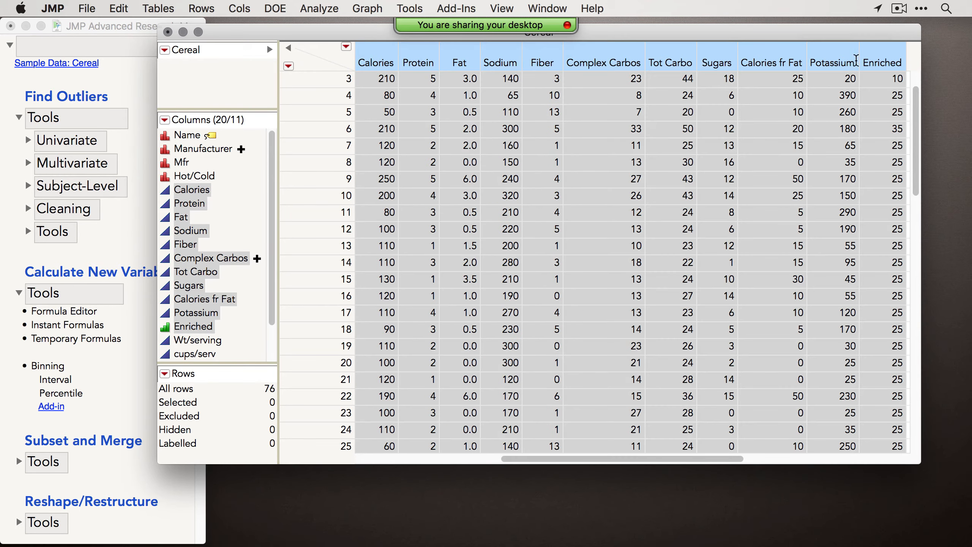
pyautogui.rightClick(540, 56)
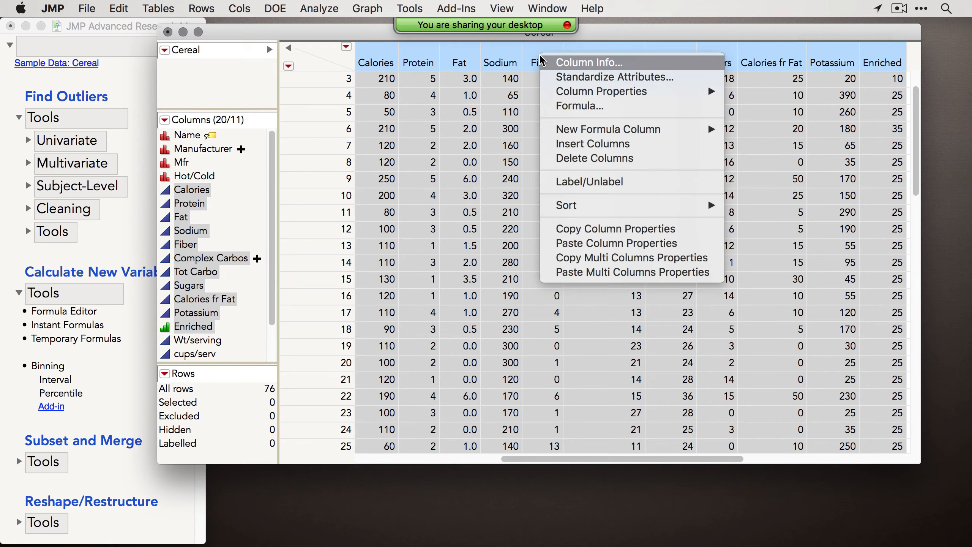
pyautogui.moveTo(628, 129)
pyautogui.moveTo(765, 145)
pyautogui.moveTo(789, 164)
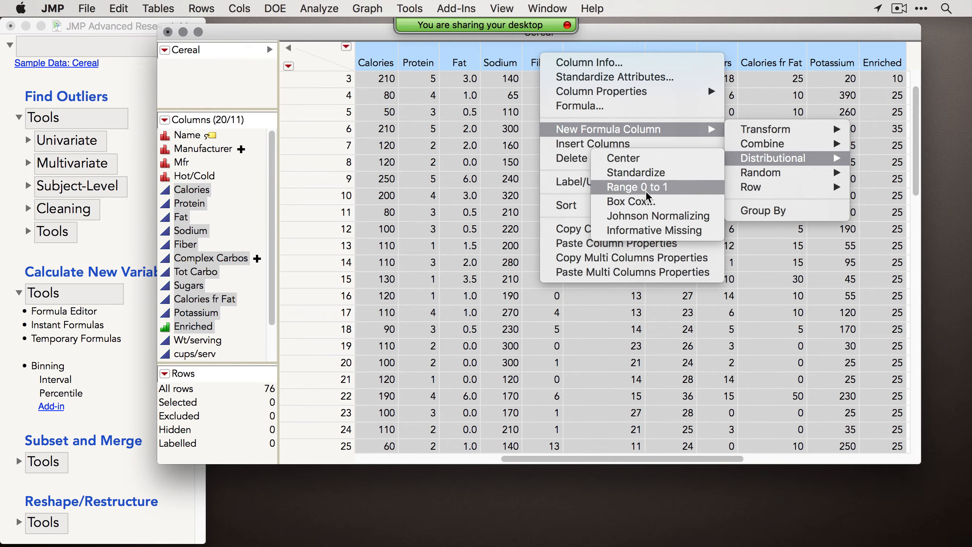
pyautogui.click(654, 176)
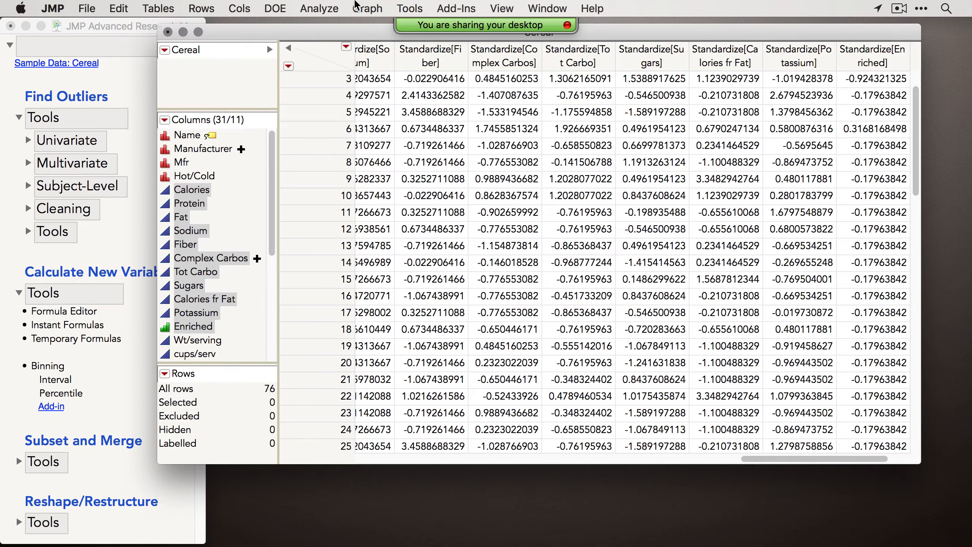
# Open a new Graph Builder, create a temporary Log transform of Calories, and plot it on the Y axis.
pyautogui.click(363, 8)
pyautogui.click(377, 29)
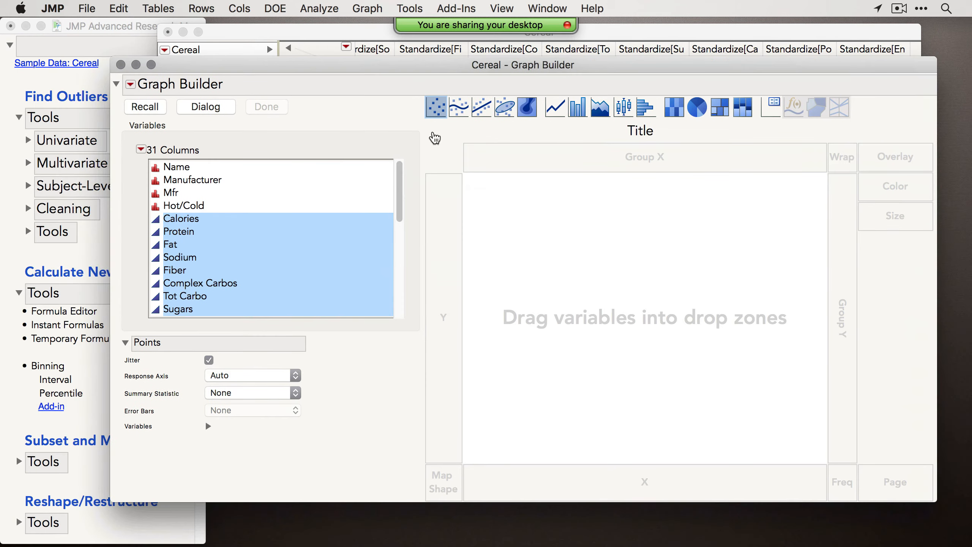
pyautogui.click(298, 183)
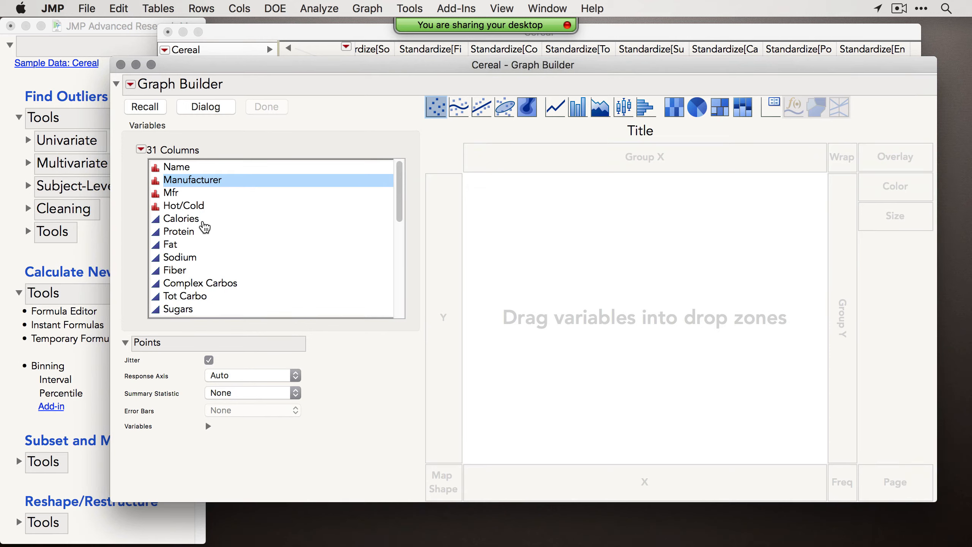
pyautogui.click(182, 224)
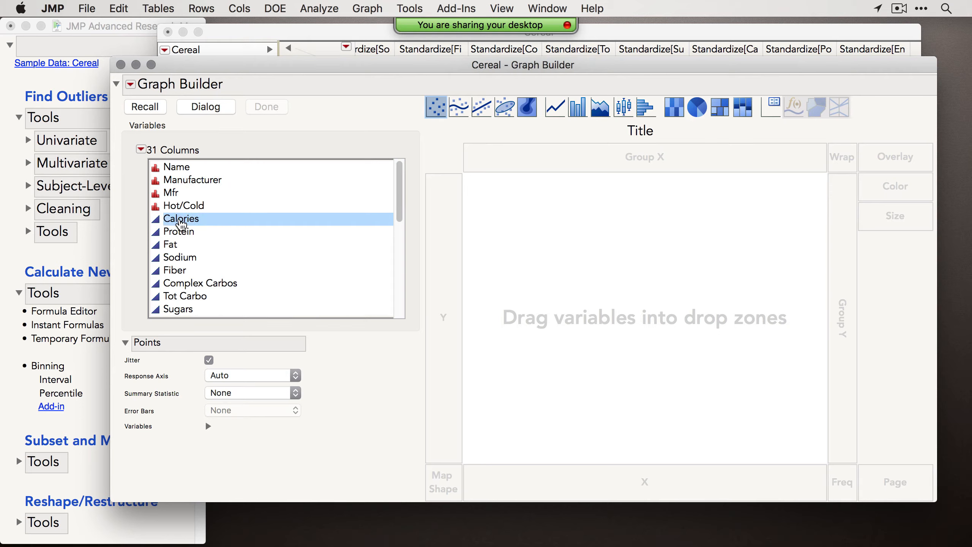
pyautogui.rightClick(185, 222)
pyautogui.moveTo(194, 233)
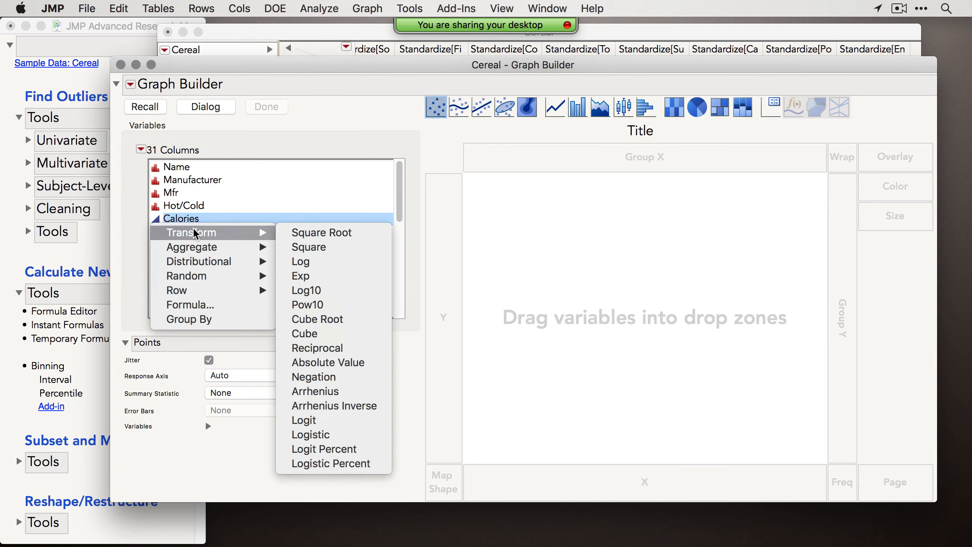
pyautogui.click(306, 268)
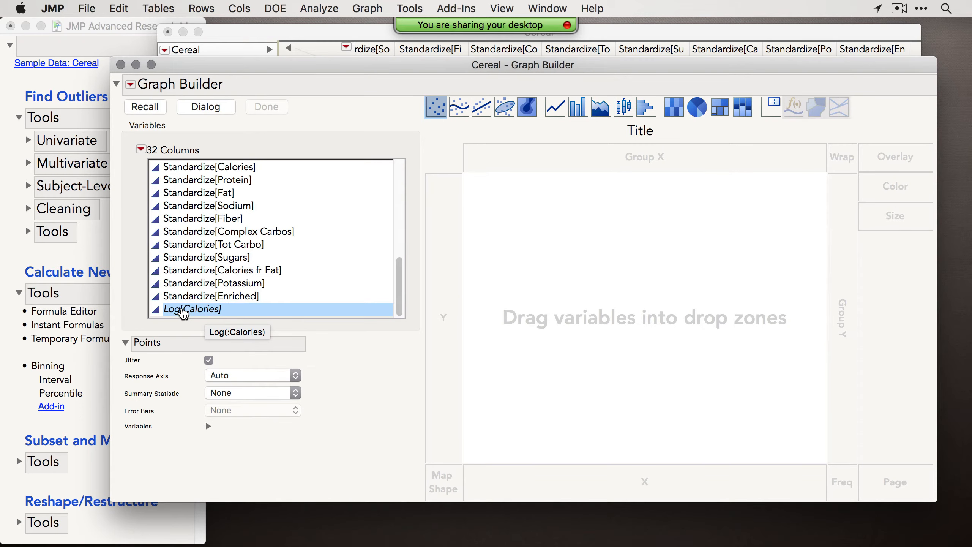
pyautogui.moveTo(184, 314); pyautogui.dragTo(429, 277)
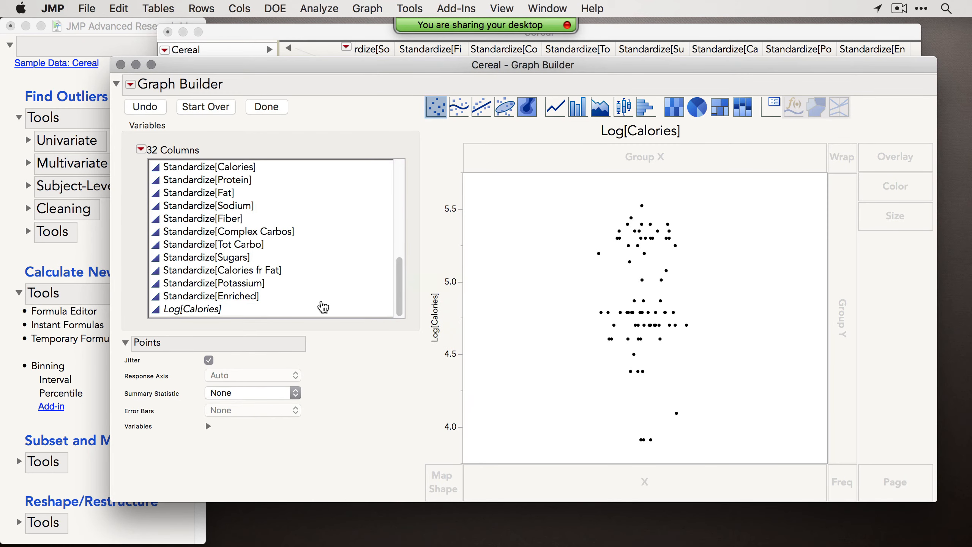
pyautogui.moveTo(533, 64)
pyautogui.mouseDown()
pyautogui.moveTo(513, 108)
pyautogui.moveTo(533, 52)
pyautogui.mouseUp()
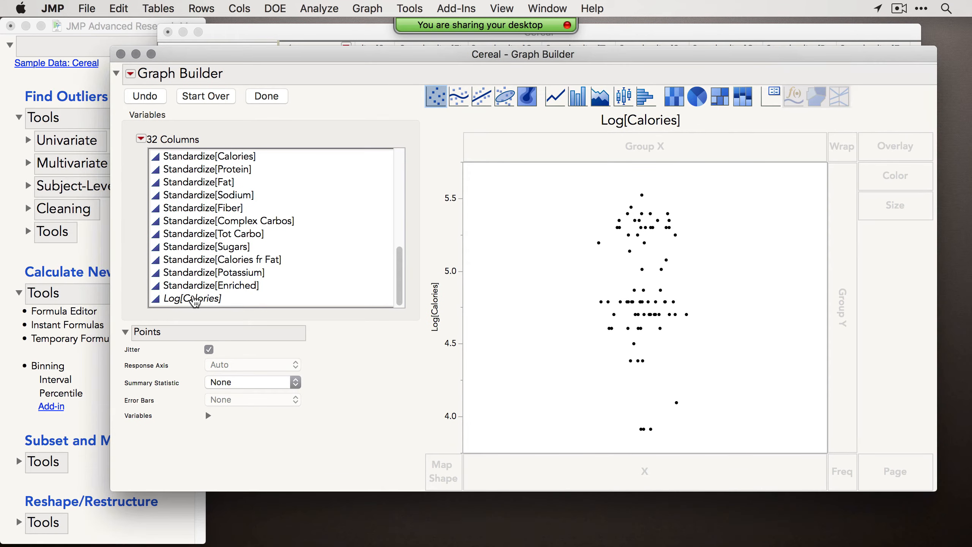
# Review the options available for the temporary Log[Calories] column and close the Graph Builder window without adding the column to the table.
pyautogui.rightClick(176, 300)
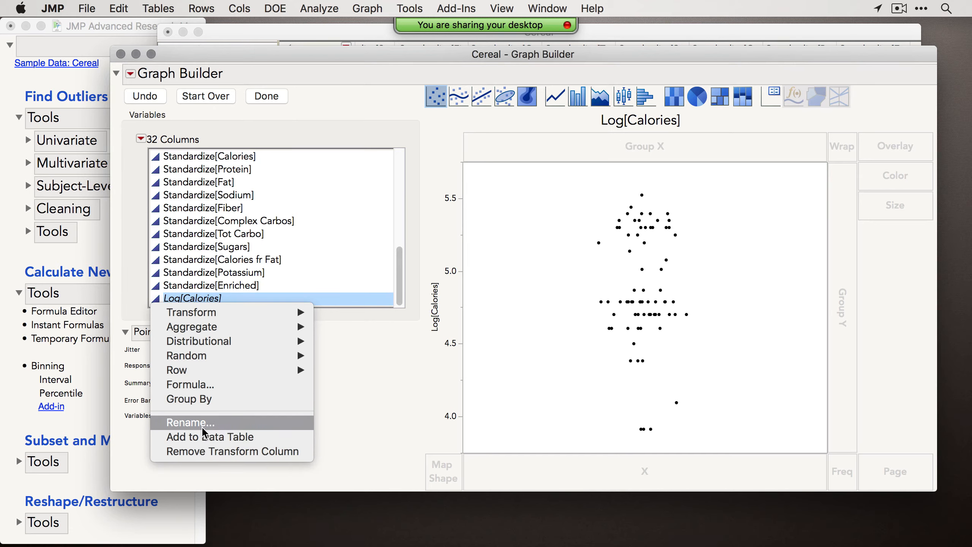
pyautogui.click(401, 391)
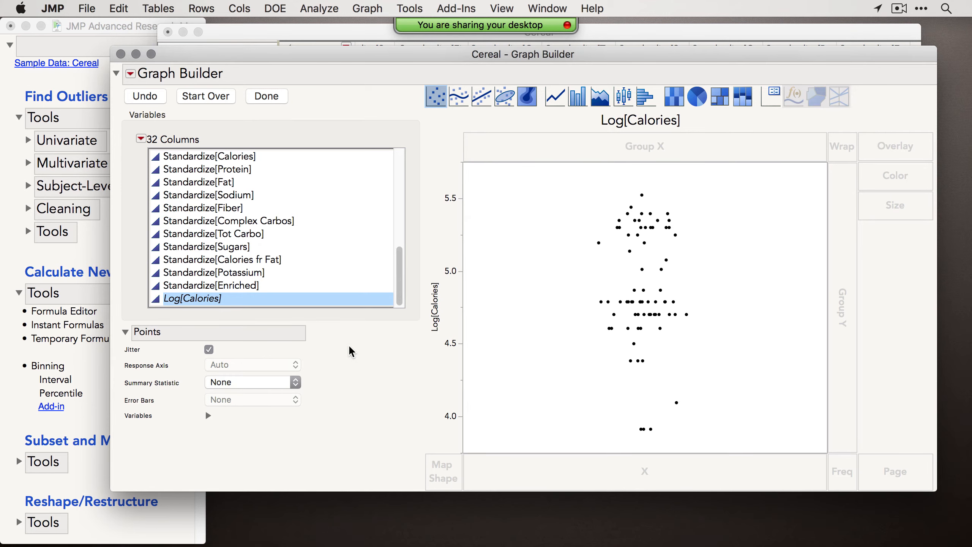
pyautogui.click(120, 54)
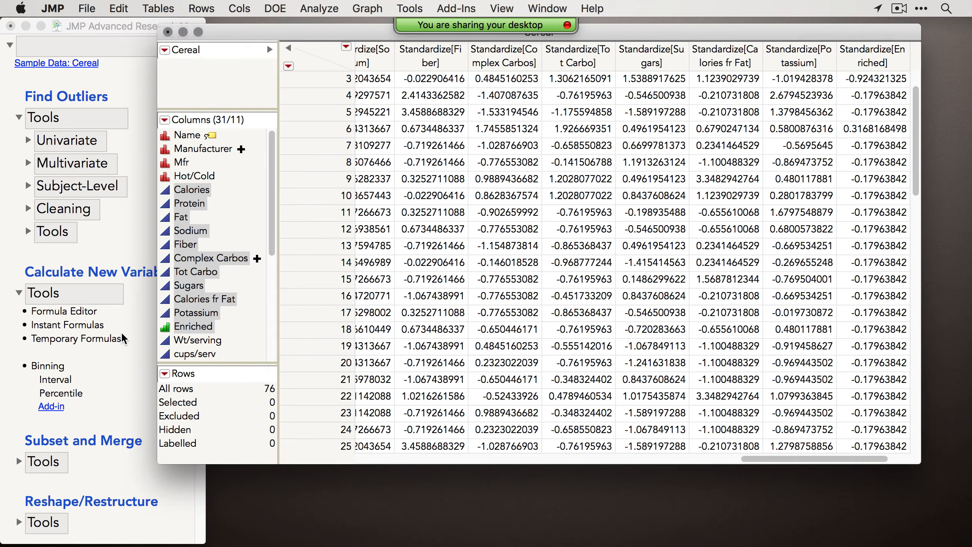
# Bring the journal's Binning topics into view and start a binning formula for the Calories column of the Cereal table.
pyautogui.click(126, 354)
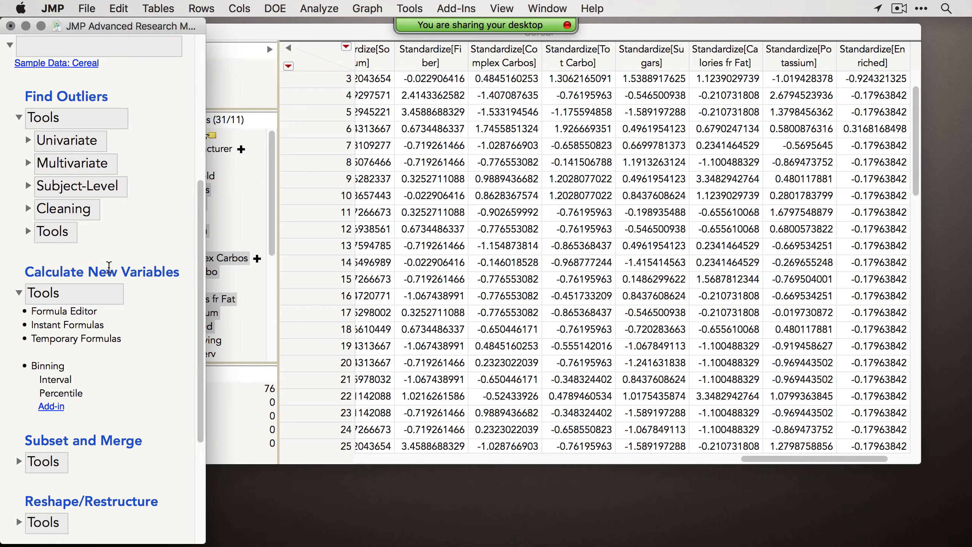
pyautogui.scroll(-3, 108, 267)
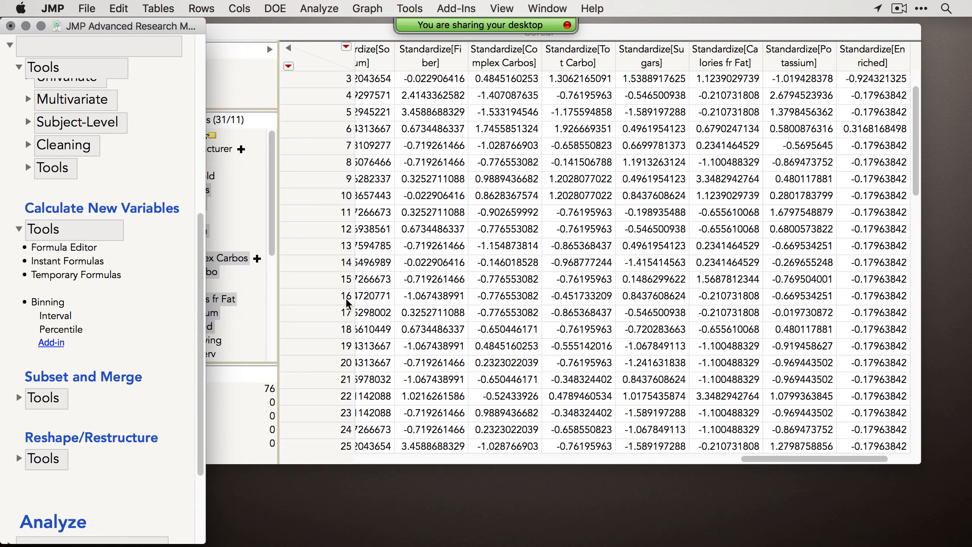
pyautogui.click(470, 180)
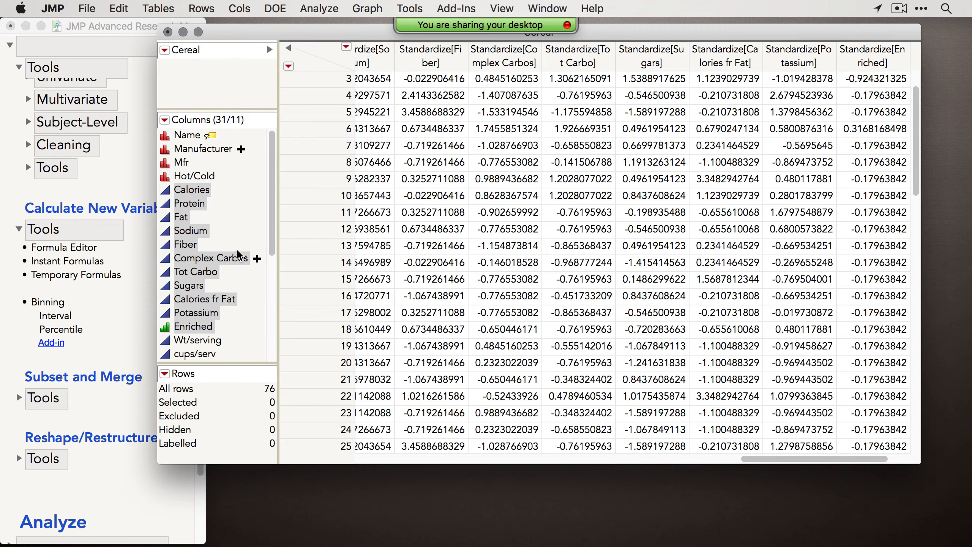
pyautogui.click(217, 203)
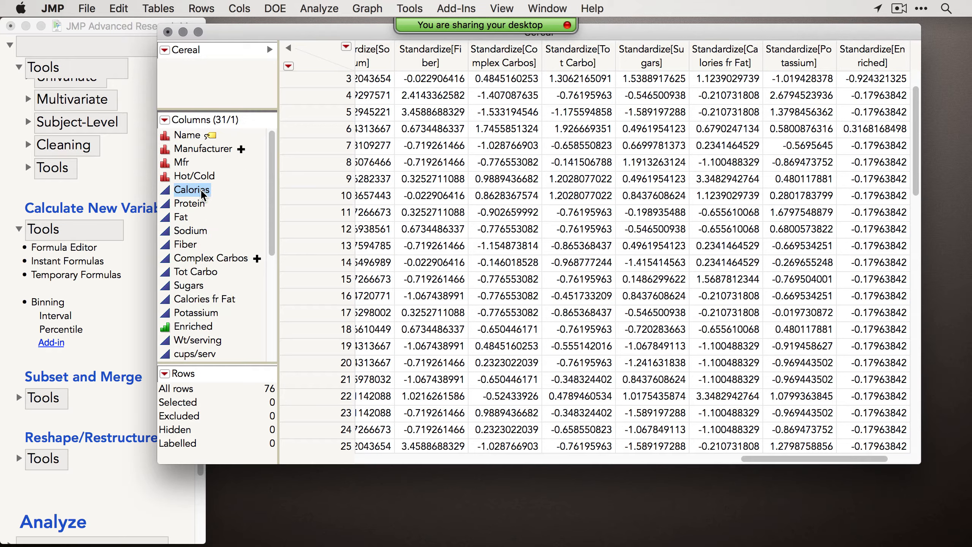
pyautogui.click(202, 191)
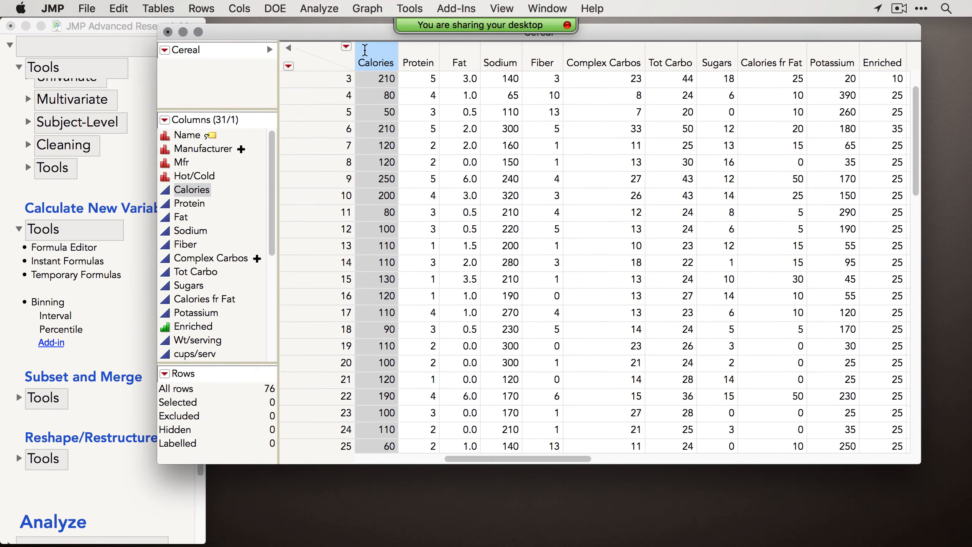
pyautogui.rightClick(184, 192)
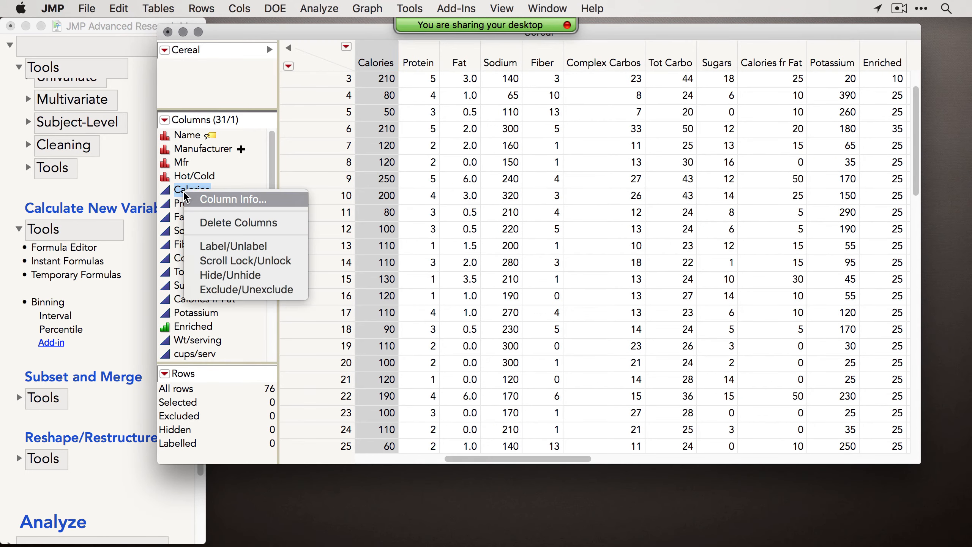
pyautogui.click(251, 55)
pyautogui.click(239, 8)
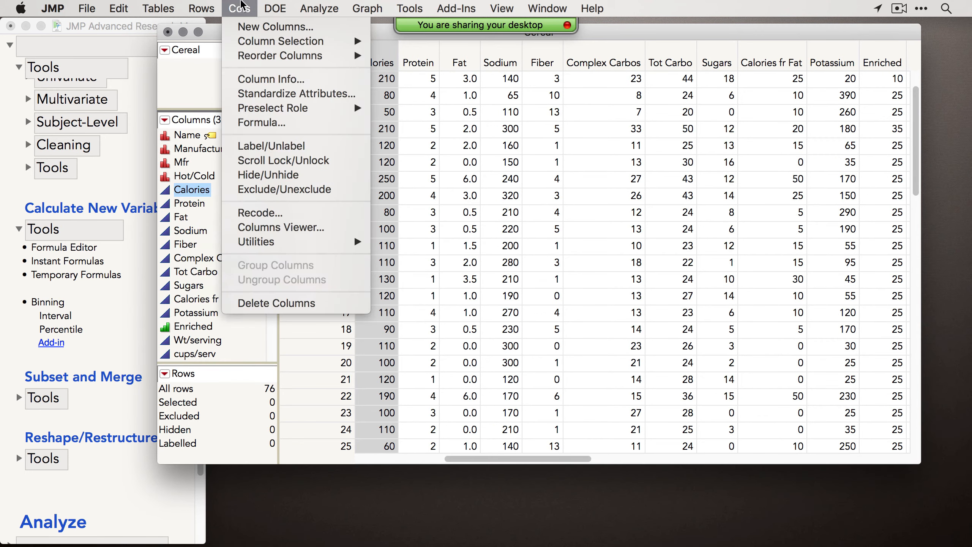
pyautogui.moveTo(271, 244)
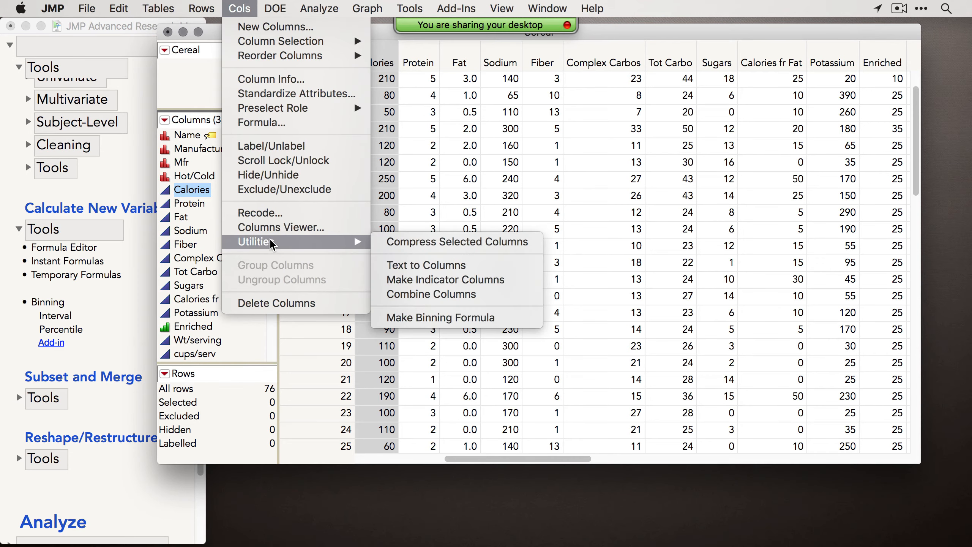
pyautogui.click(473, 325)
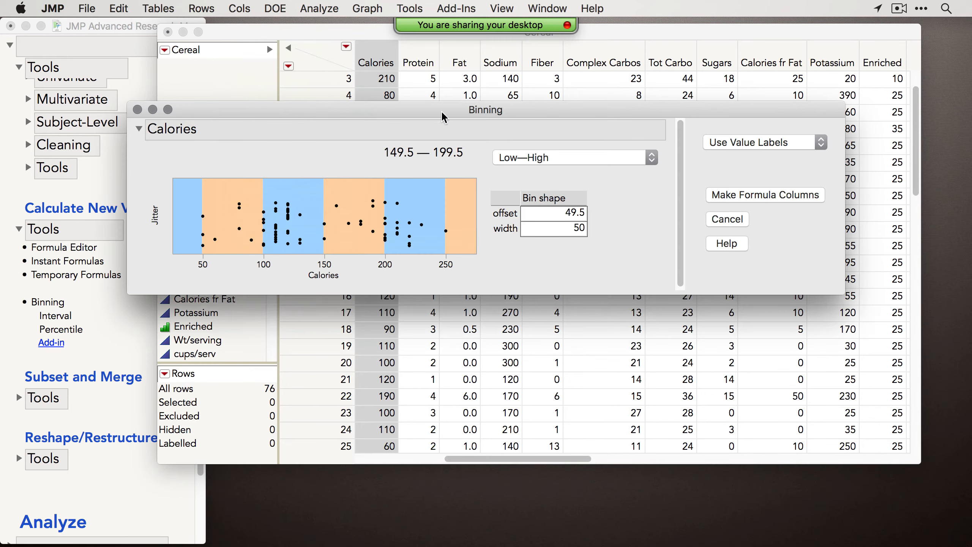
pyautogui.moveTo(473, 114); pyautogui.dragTo(488, 116)
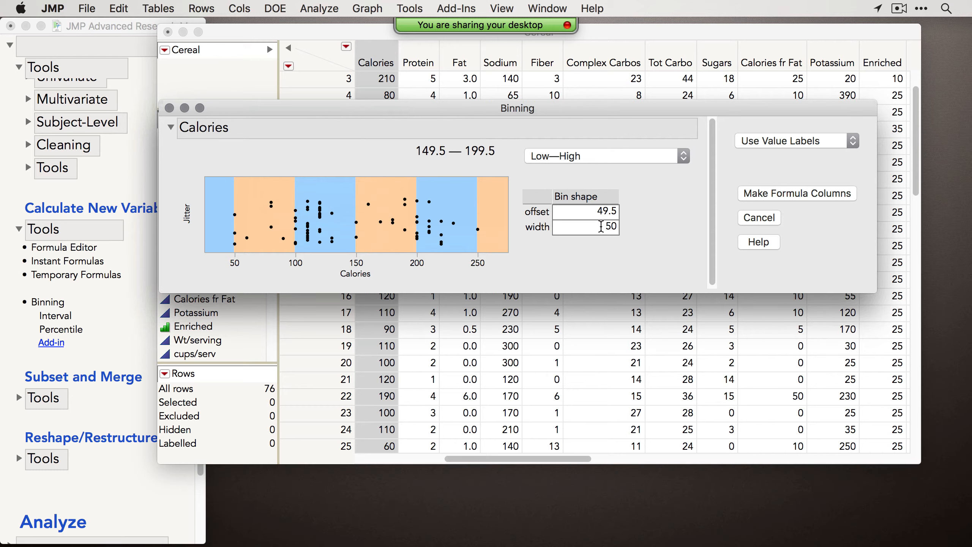
# Set the Calories bin width to 150 and the offset to 0, keep the Low—High labels, and make the formula column.
pyautogui.click(528, 157)
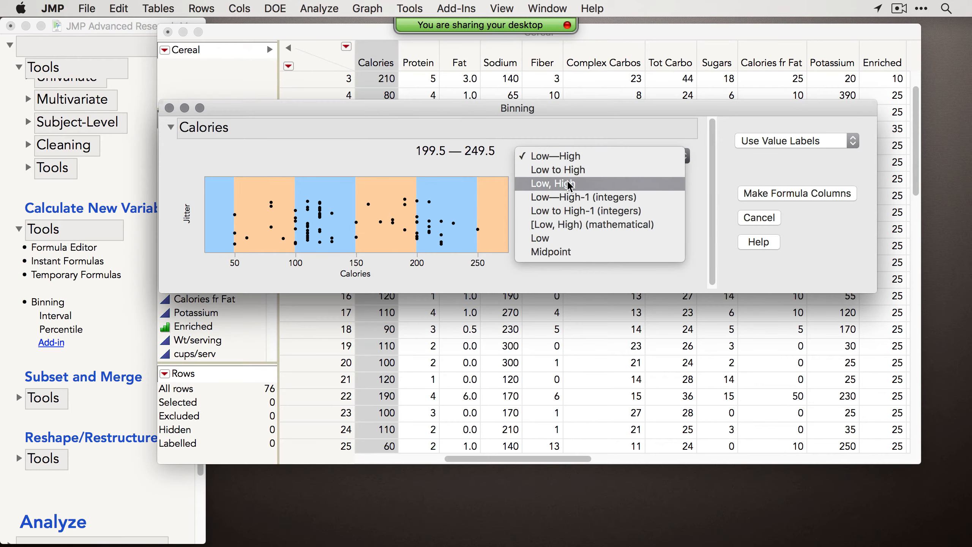
pyautogui.click(593, 132)
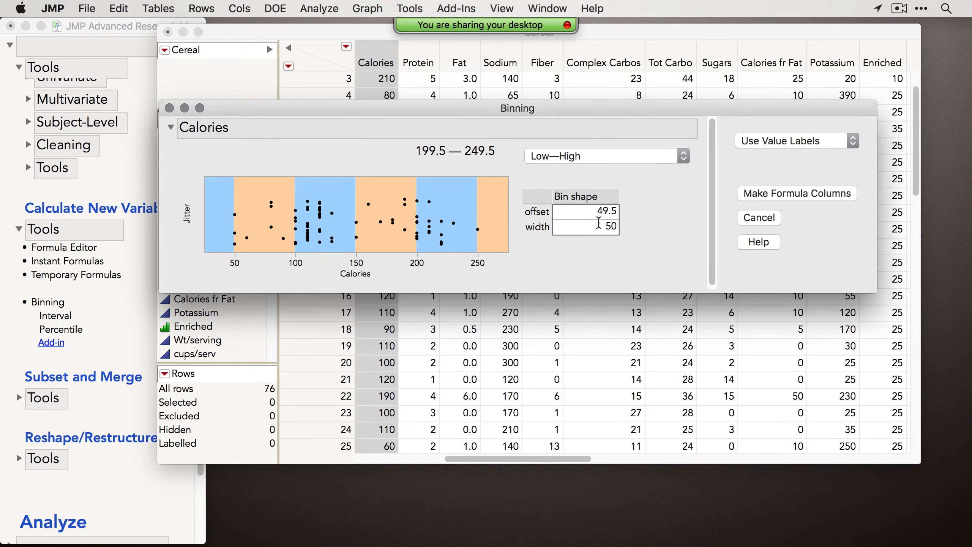
pyautogui.click(599, 230)
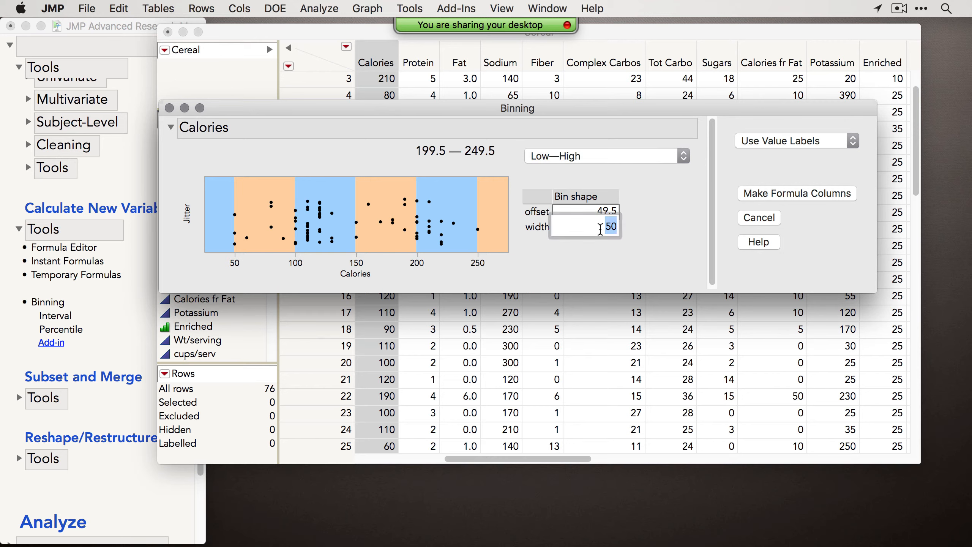
pyautogui.write('150')
pyautogui.press('Return')
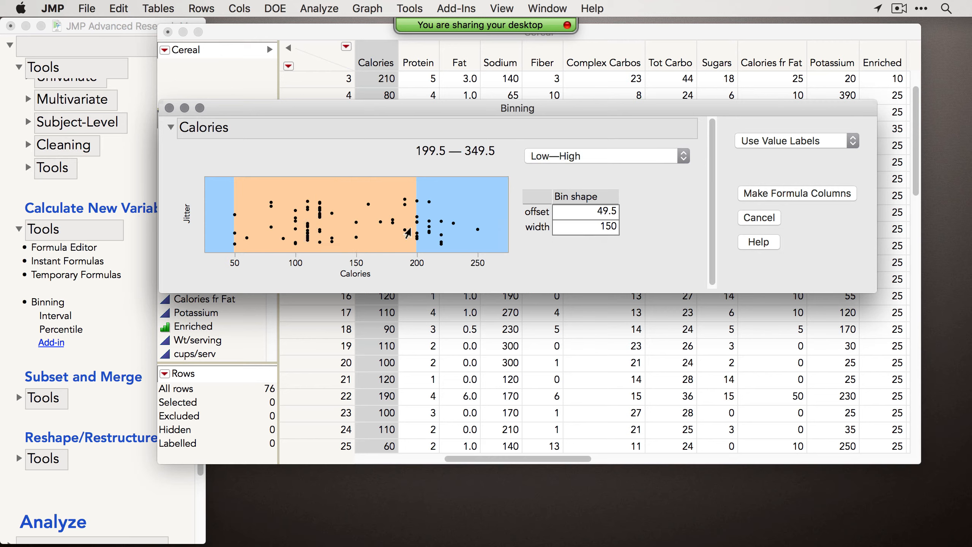
pyautogui.click(601, 211)
pyautogui.write('0')
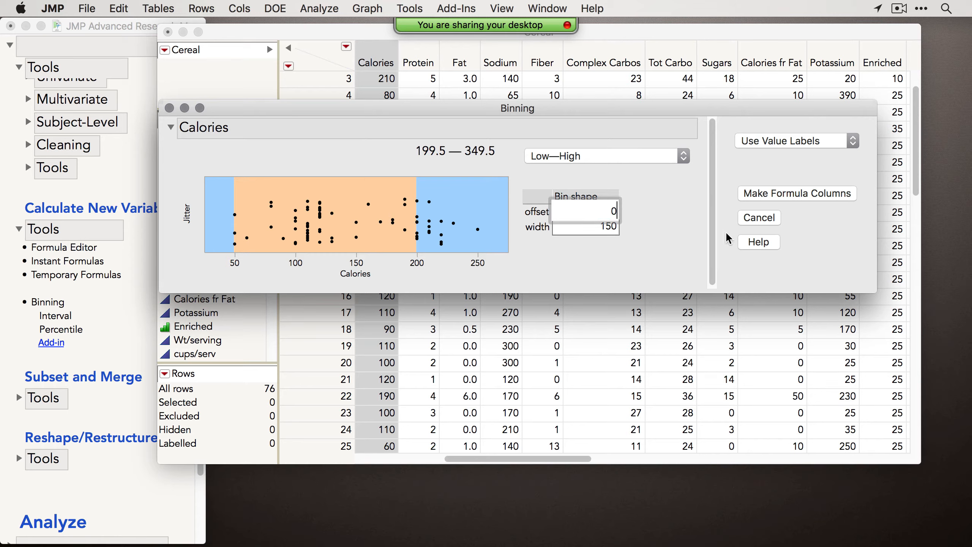
pyautogui.press('Return')
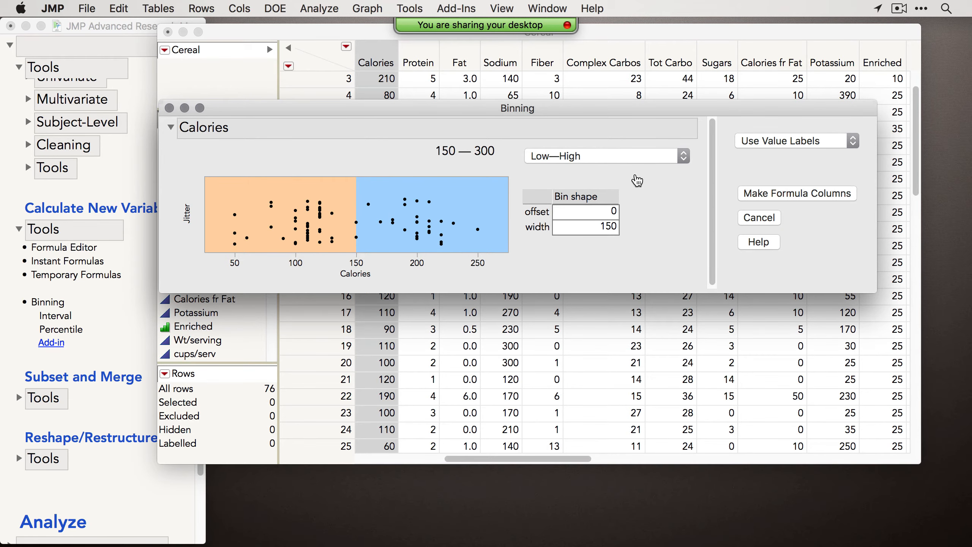
pyautogui.click(797, 193)
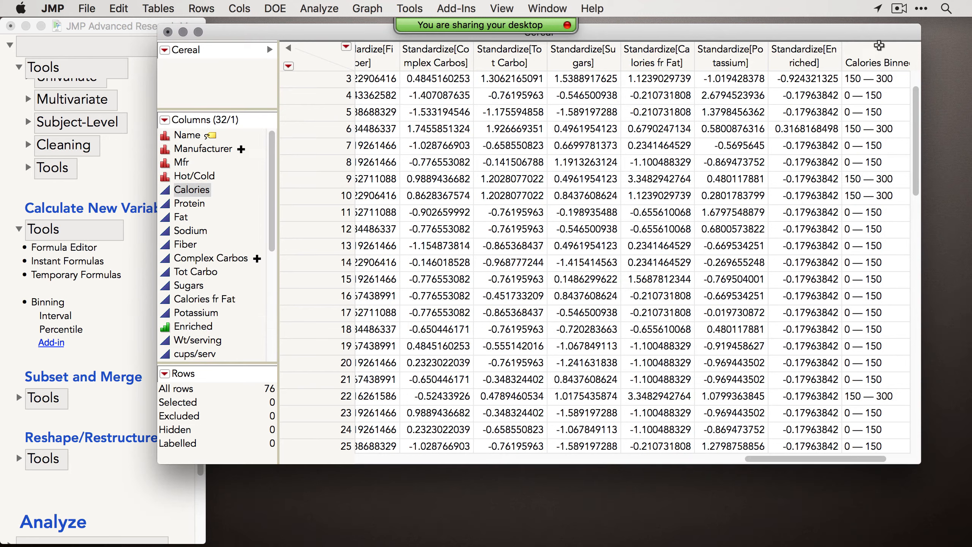
# Examine the values of the new binned Calories column and select the original Calories column again.
pyautogui.click(877, 54)
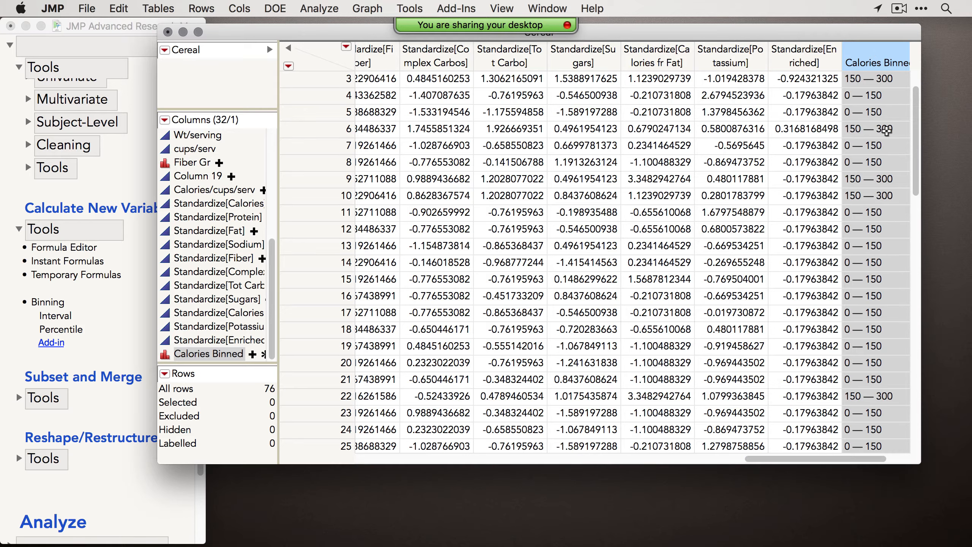
pyautogui.moveTo(884, 134)
pyautogui.scroll(5, 212, 201)
pyautogui.click(199, 191)
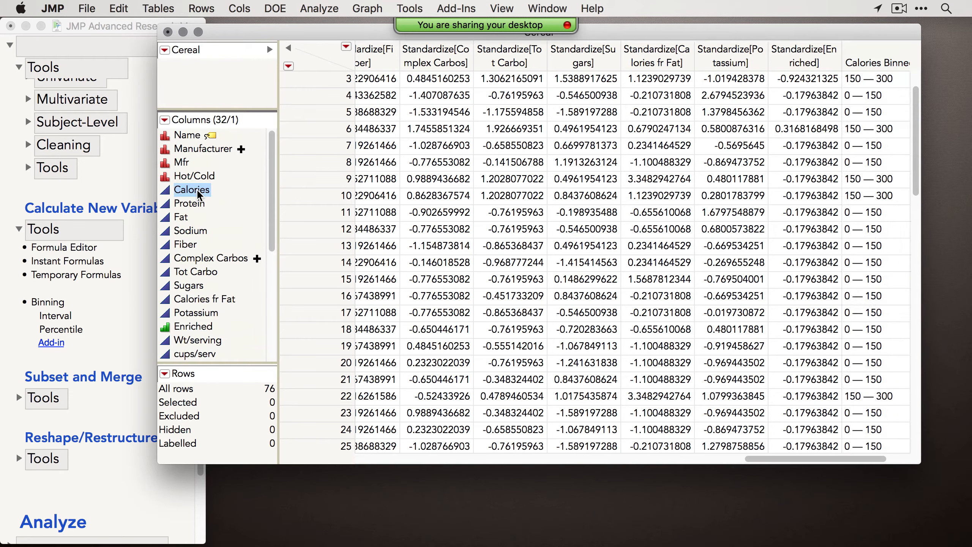
# Launch the Interactive Binning add-in on the Cereal table with Calories assigned as the cut points column.
pyautogui.click(462, 9)
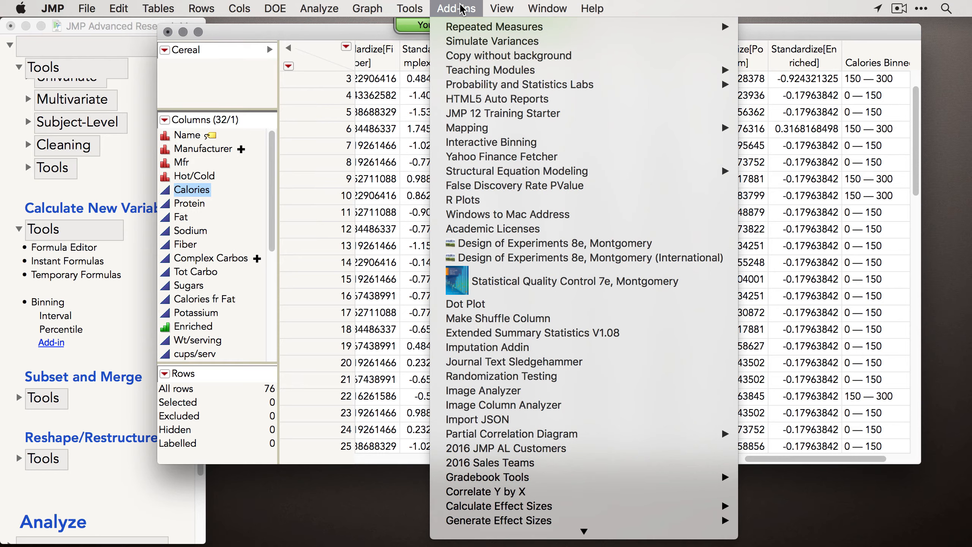
pyautogui.press('i')
pyautogui.press('n')
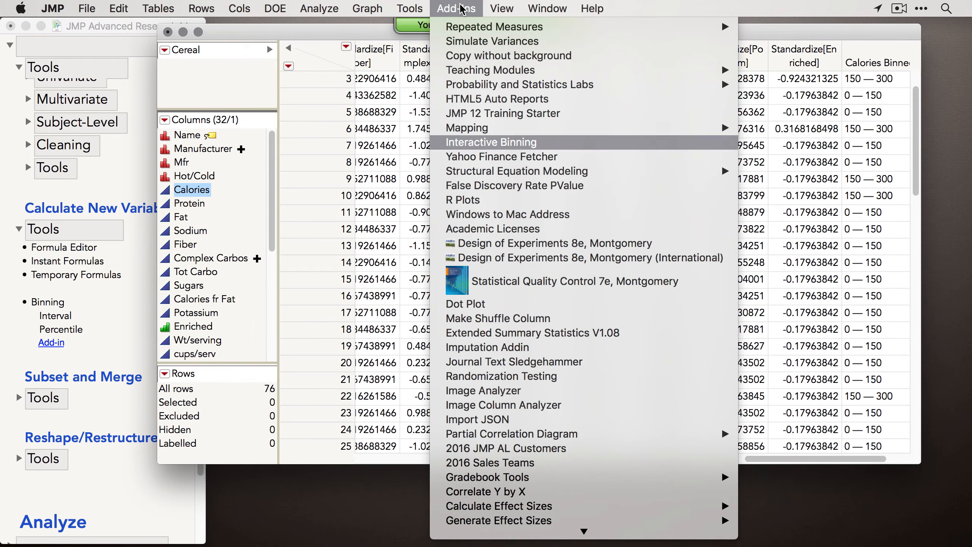
pyautogui.press('Return')
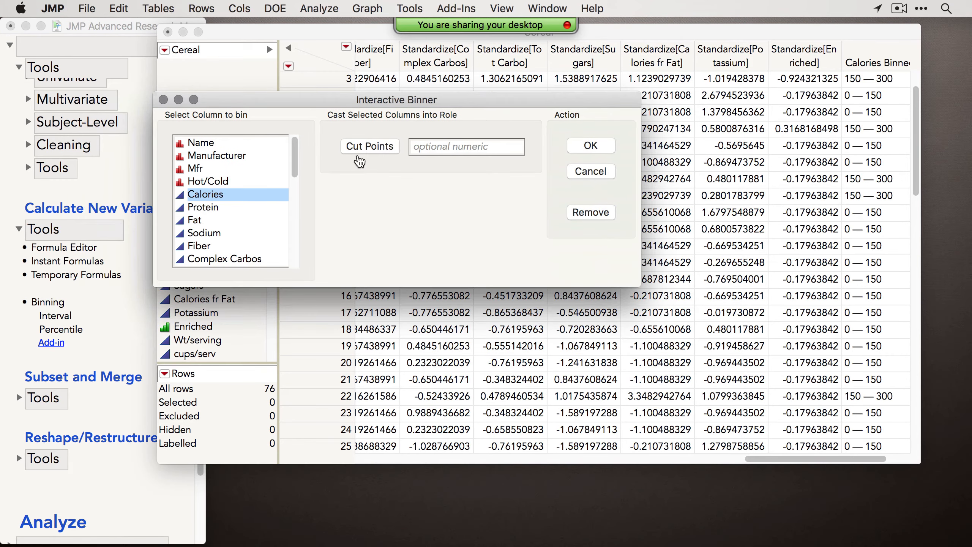
pyautogui.click(379, 156)
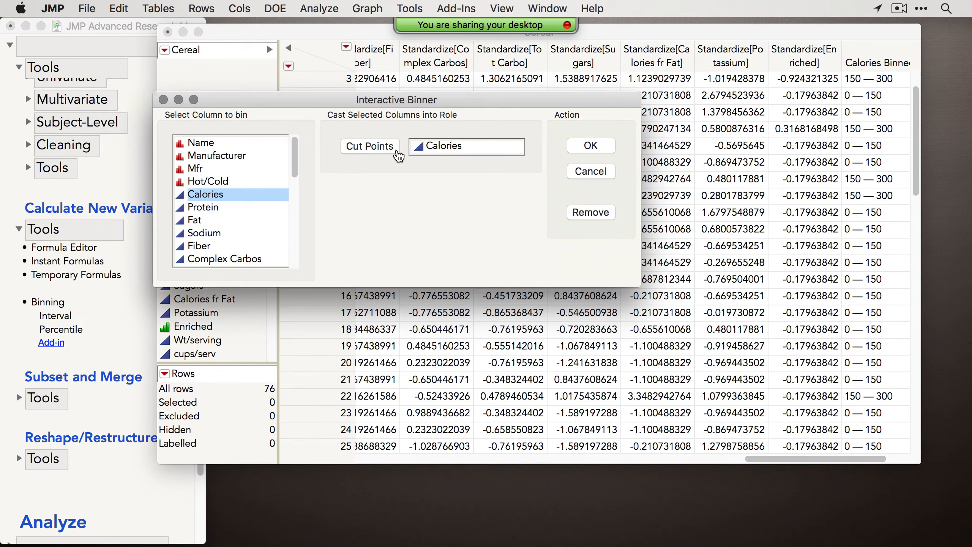
pyautogui.click(590, 146)
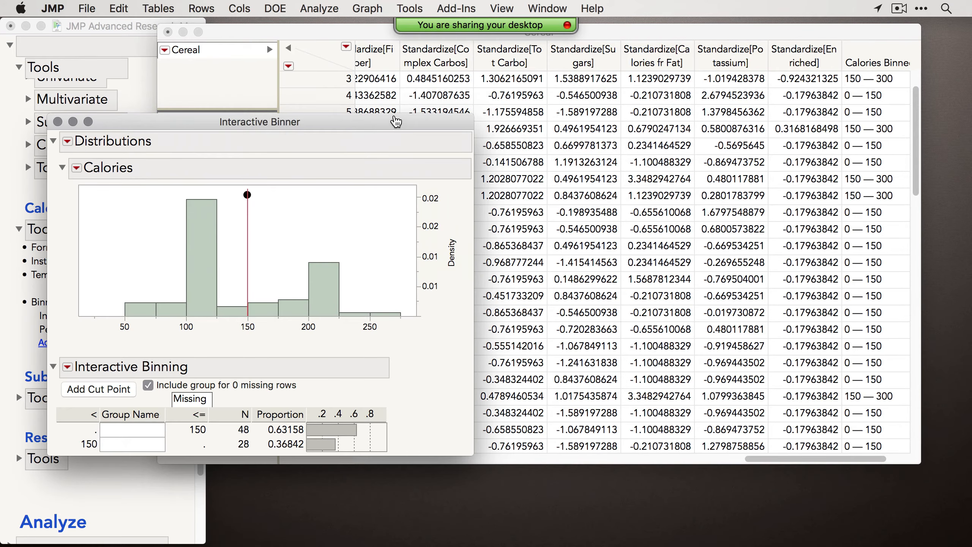
# Reposition the Calories cut point to about 125.5 and add a second cut point at about 198.
pyautogui.moveTo(268, 122); pyautogui.dragTo(408, 99)
pyautogui.moveTo(387, 172); pyautogui.dragTo(354, 180)
pyautogui.click(238, 366)
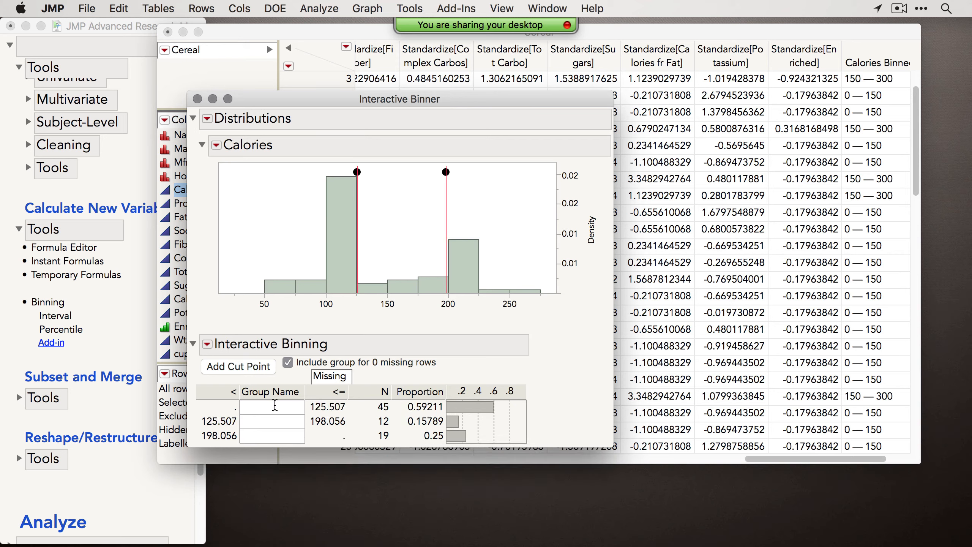
# Set the Calories cut points at percentiles for equally sized bins of 25 and close the Interactive Binner without saving a group column.
pyautogui.click(207, 344)
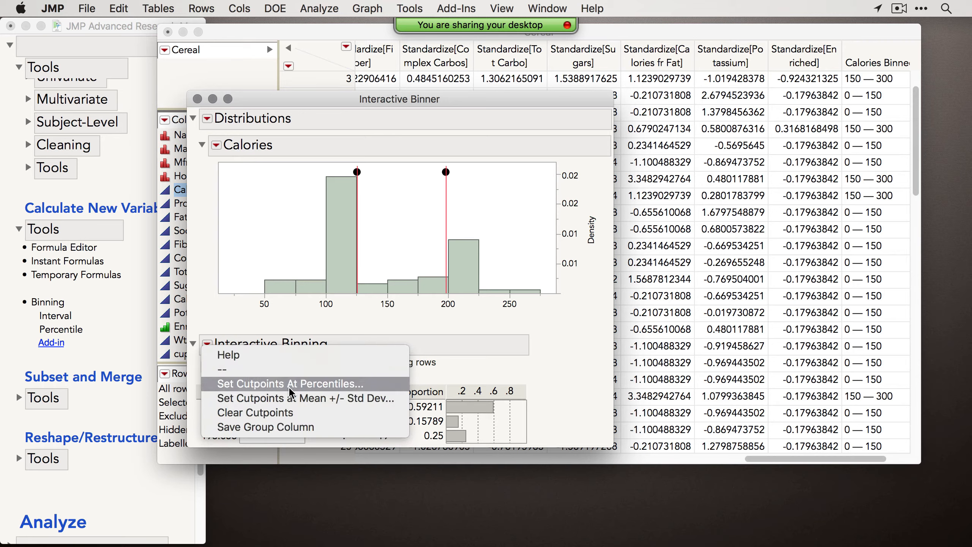
pyautogui.click(279, 382)
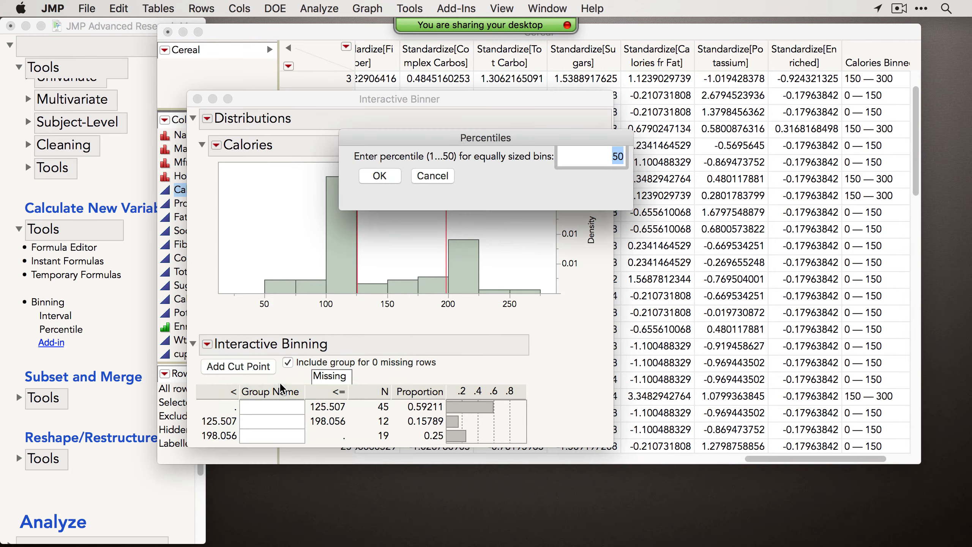
pyautogui.write('25')
pyautogui.click(381, 177)
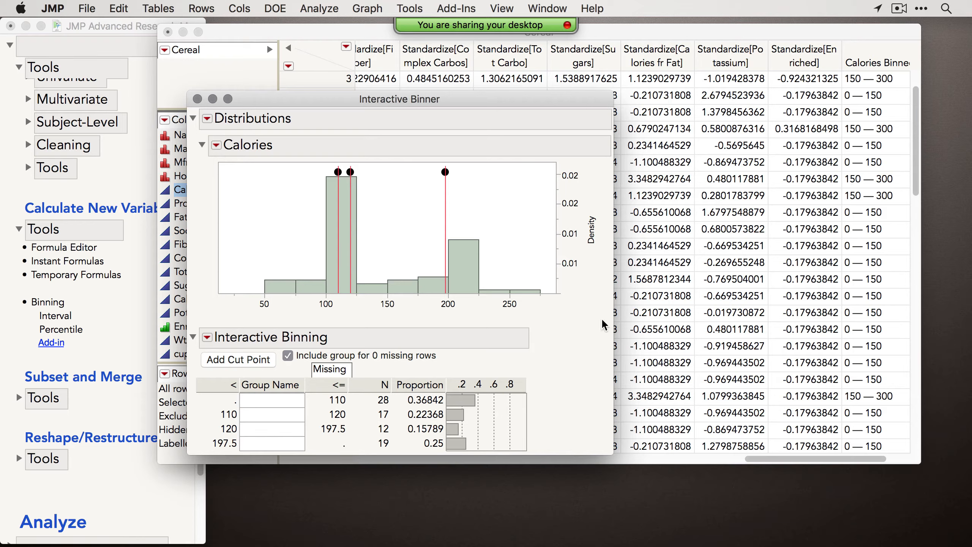
pyautogui.moveTo(390, 93); pyautogui.dragTo(433, 79)
pyautogui.click(241, 85)
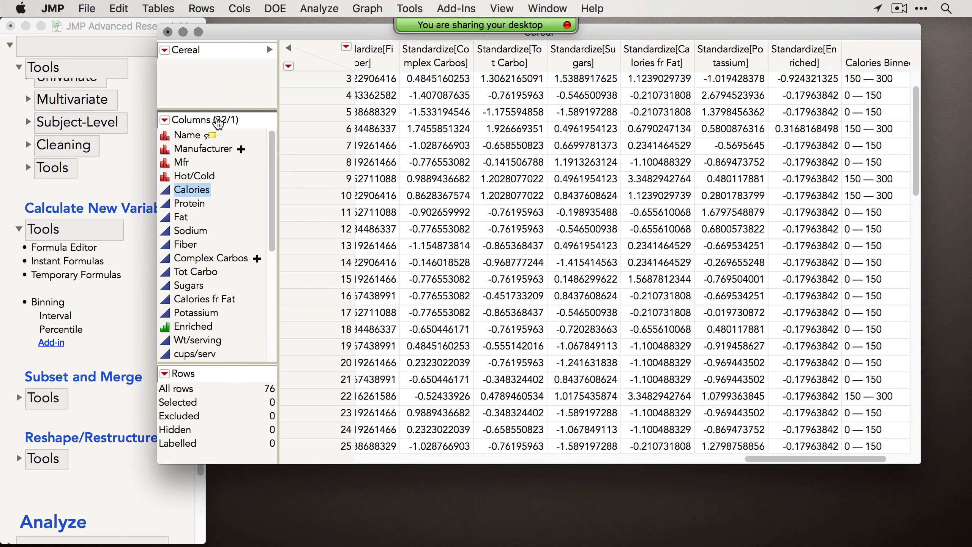
# View the Interactive Binning add-in's community page in Chrome from the journal's Add-in link, close it and return to the JMP journal.
pyautogui.click(123, 313)
pyautogui.click(53, 343)
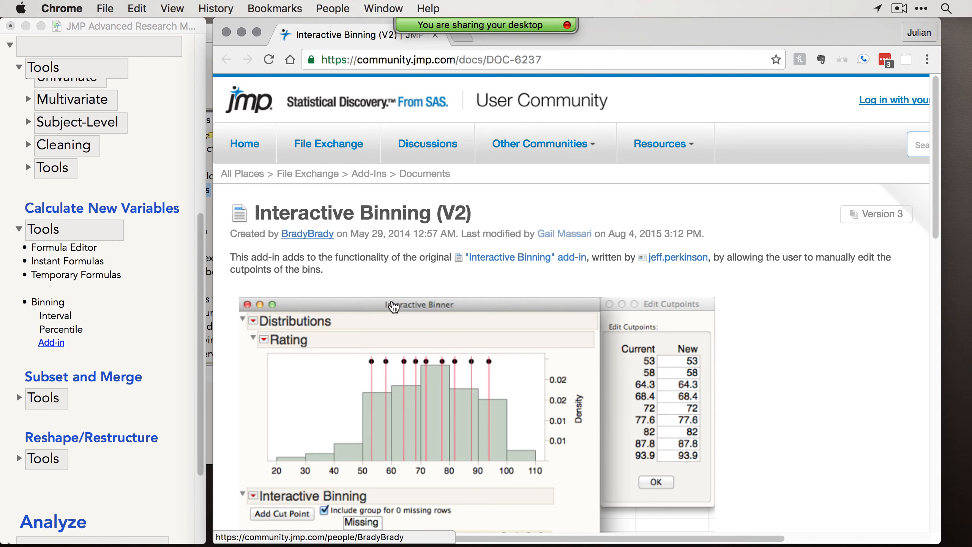
pyautogui.click(225, 32)
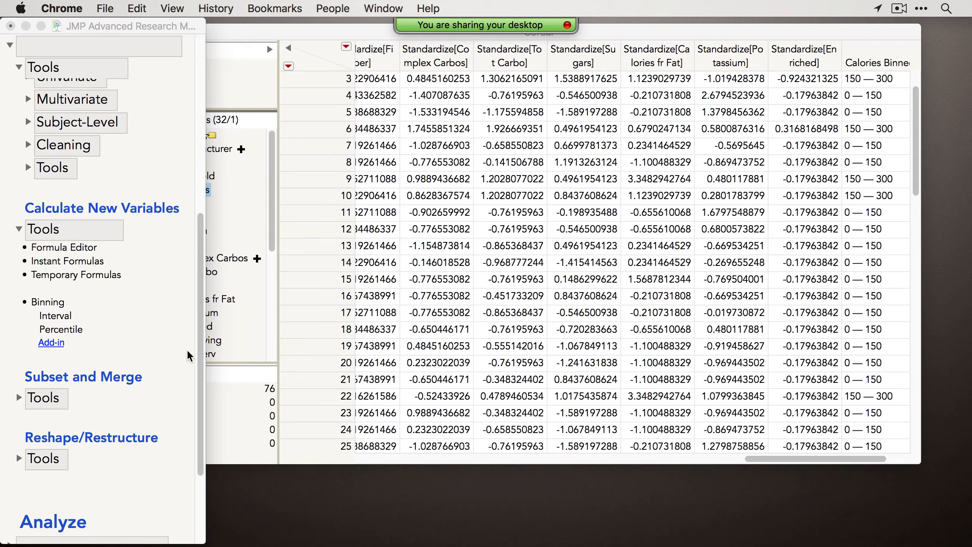
pyautogui.click(128, 317)
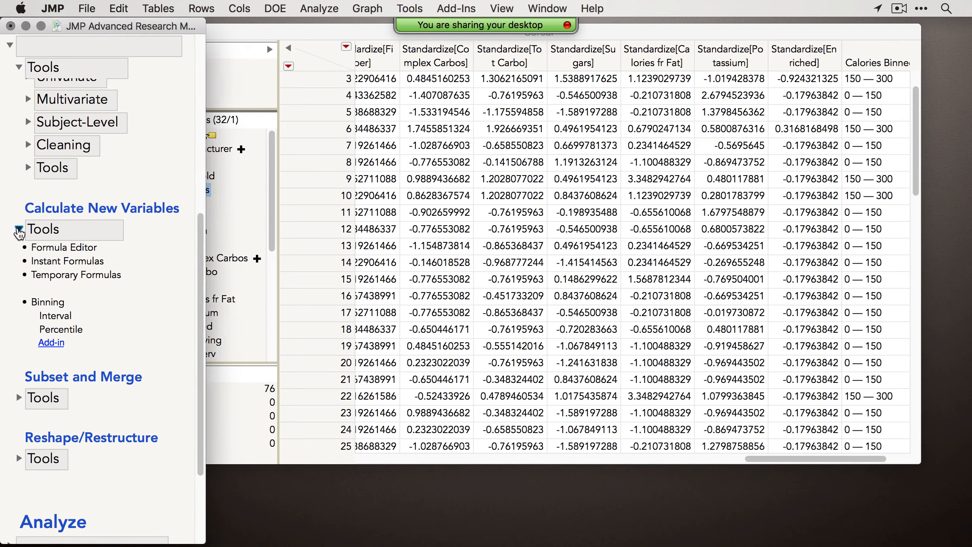
# Collapse the journal's Calculate New Variables tools and close the Cereal table without saving its changes.
pyautogui.click(33, 234)
pyautogui.click(305, 31)
pyautogui.press('super+w')
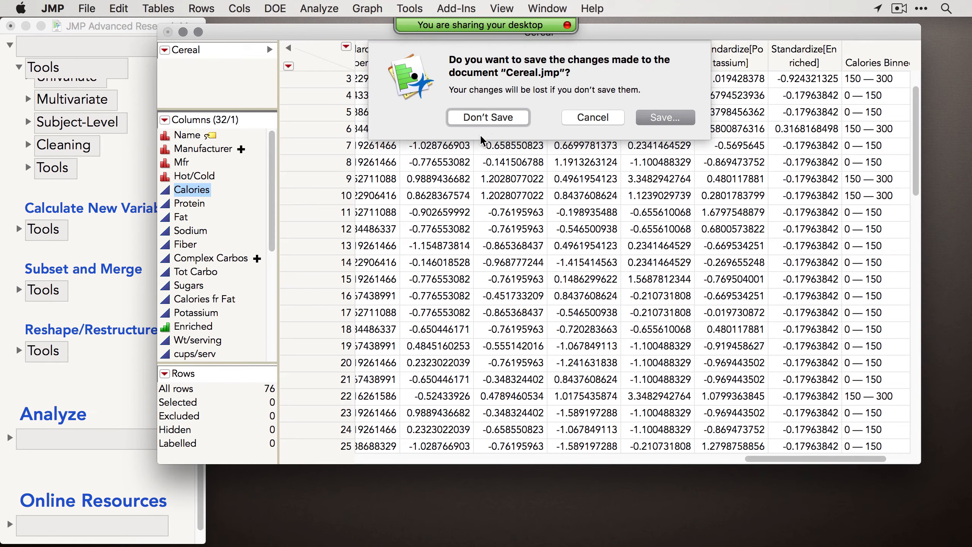
pyautogui.click(488, 117)
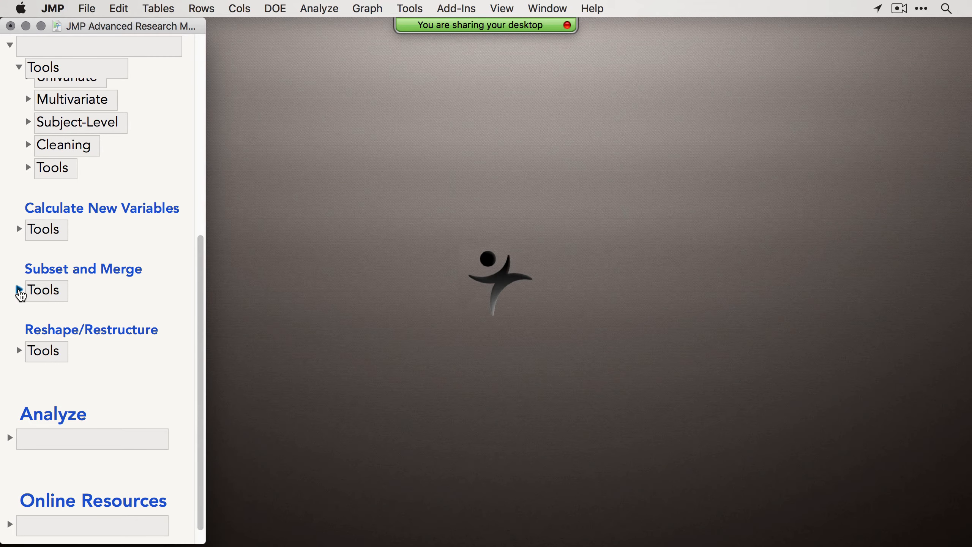
# Expand the journal's Subset and Merge tools and open the US Demographics sample data in a wider window.
pyautogui.click(19, 290)
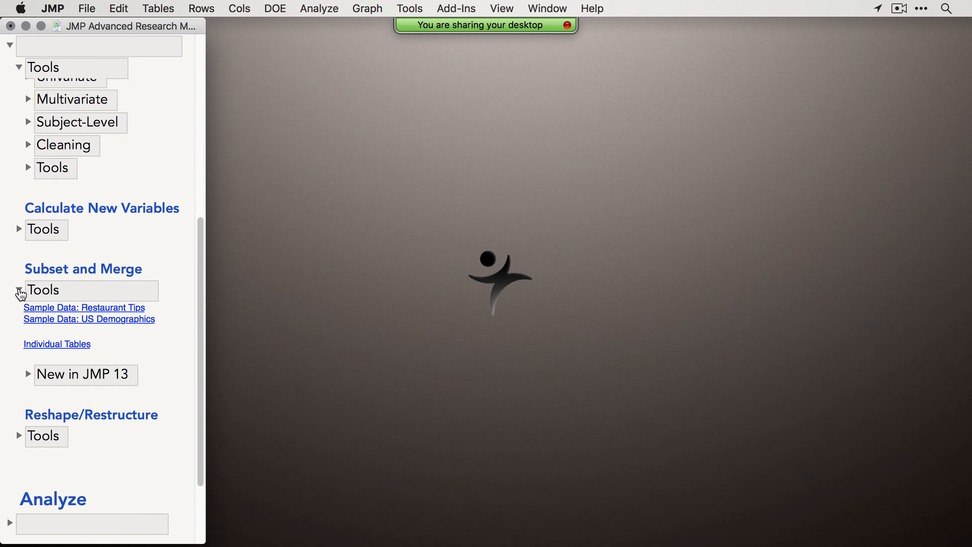
pyautogui.scroll(-3, 21, 295)
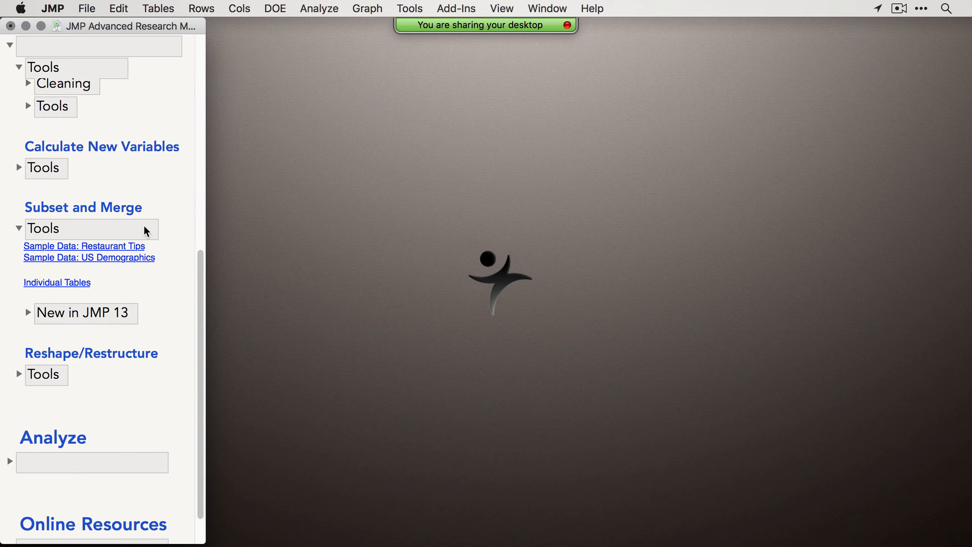
pyautogui.click(107, 258)
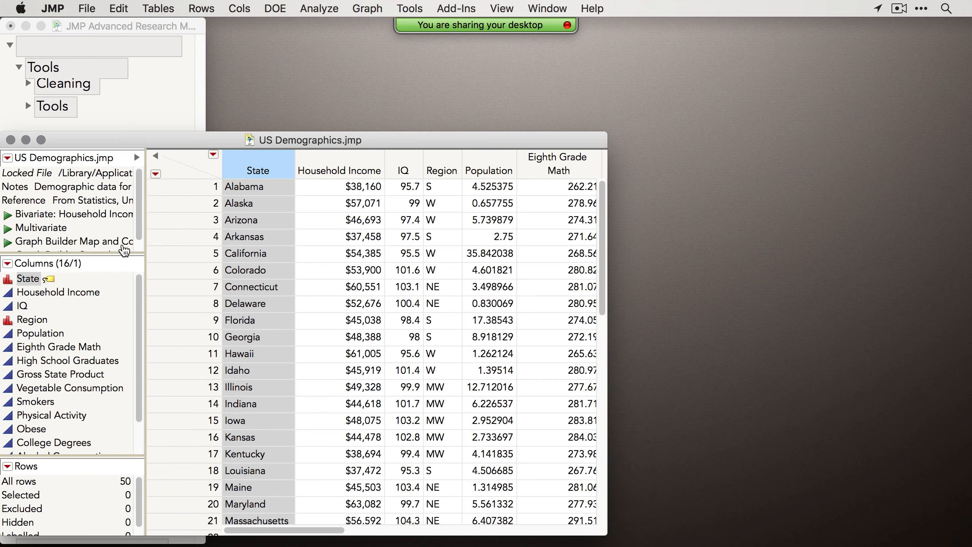
pyautogui.moveTo(314, 139); pyautogui.dragTo(426, 59)
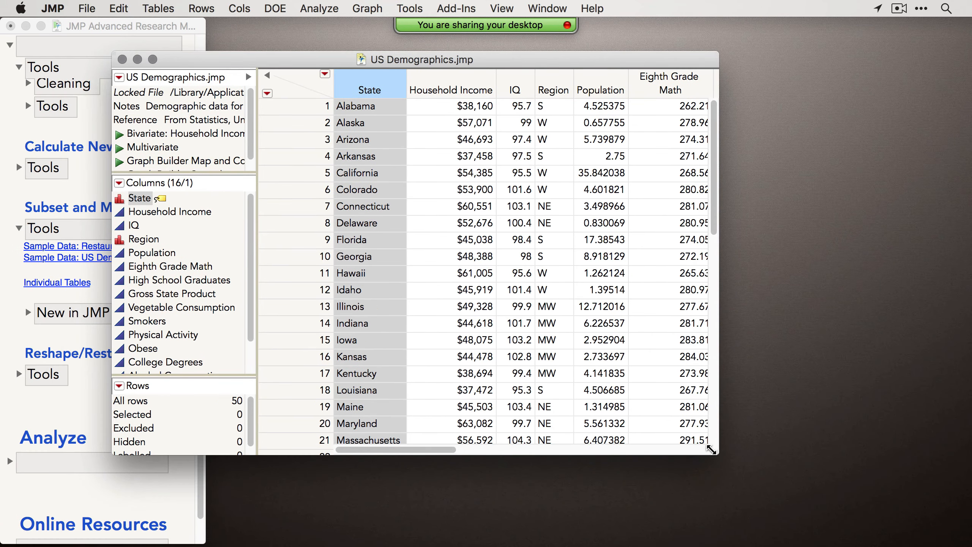
pyautogui.moveTo(710, 450); pyautogui.dragTo(904, 446)
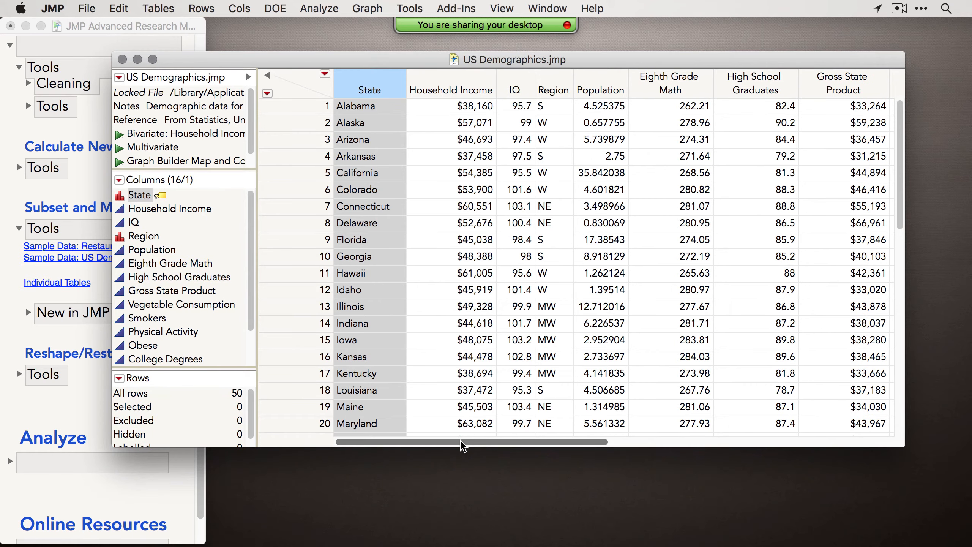
# Examine the columns of the US Demographics table from Household Income through Obese, and close the table.
pyautogui.moveTo(461, 442)
pyautogui.mouseDown()
pyautogui.moveTo(745, 421)
pyautogui.moveTo(456, 460)
pyautogui.mouseUp()
pyautogui.click(443, 79)
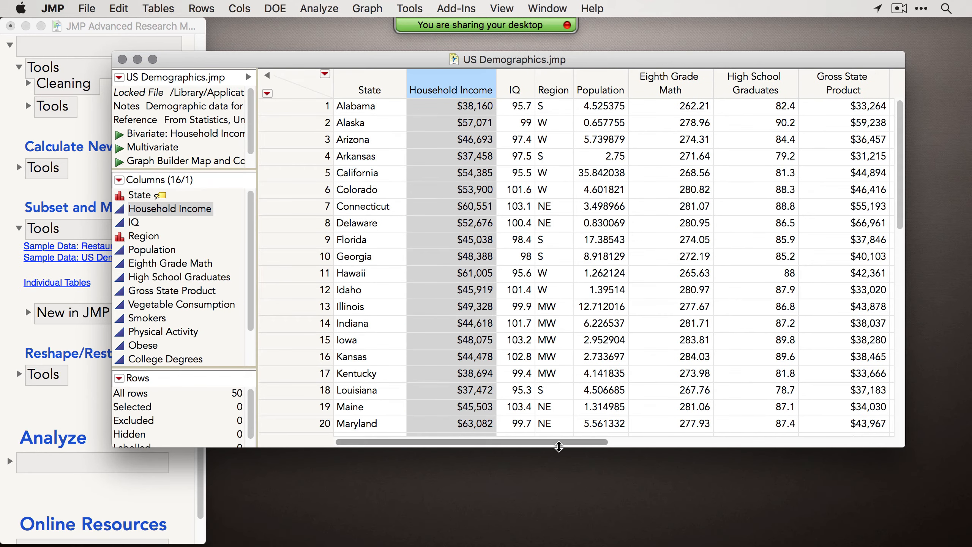
pyautogui.moveTo(557, 444); pyautogui.dragTo(680, 449)
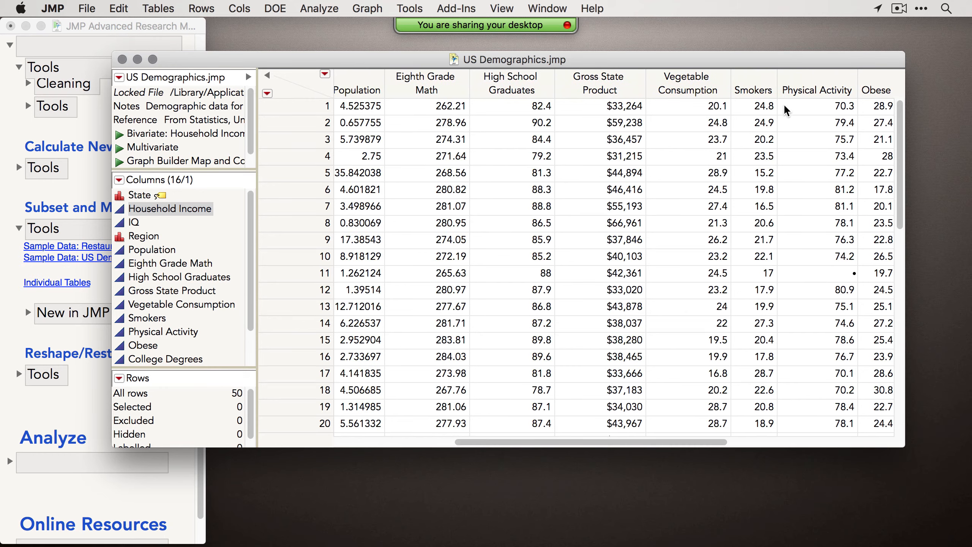
pyautogui.click(121, 58)
# Open the journal's Individual Tables, move the Attributes table aside and select its Gross State Product, Vegetable Consumption and Smokers columns.
pyautogui.click(70, 282)
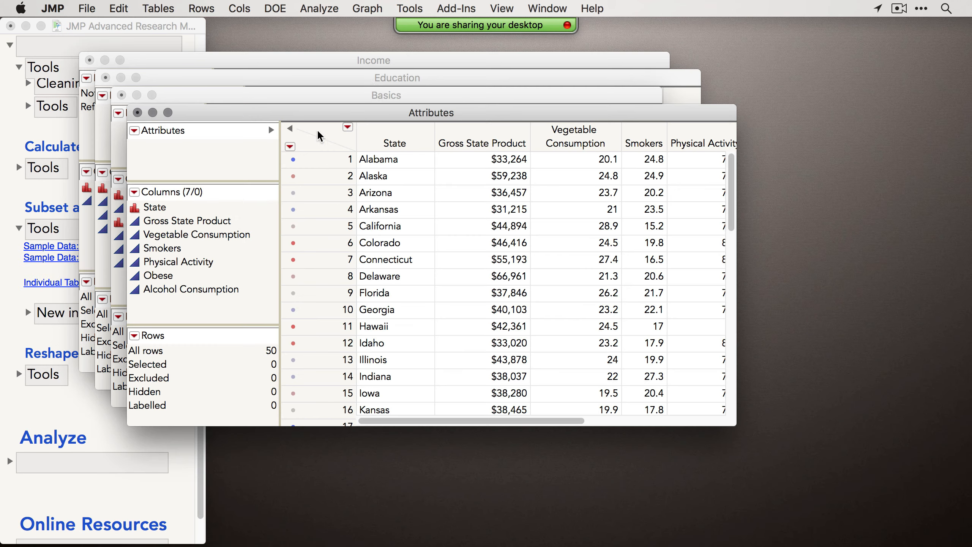
pyautogui.moveTo(399, 115); pyautogui.dragTo(629, 210)
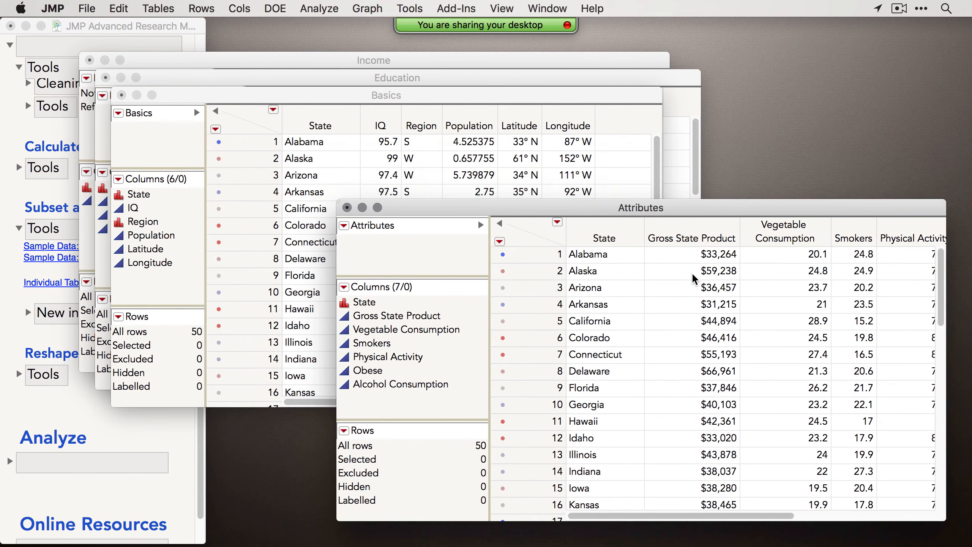
pyautogui.click(707, 234)
pyautogui.moveTo(707, 234); pyautogui.dragTo(842, 231)
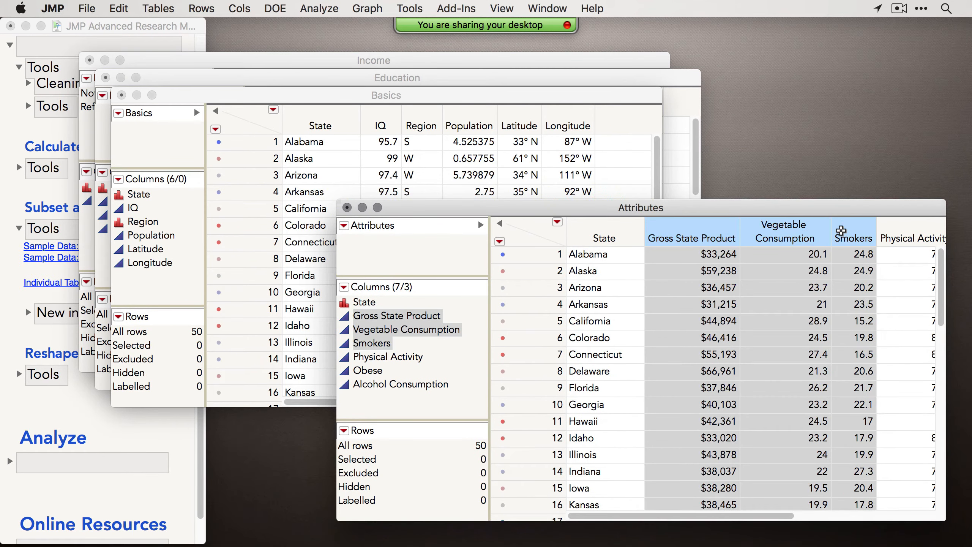
# Move the Basics table clear of the others and look over its IQ, Region and Population columns.
pyautogui.moveTo(438, 96); pyautogui.dragTo(616, 90)
pyautogui.click(559, 115)
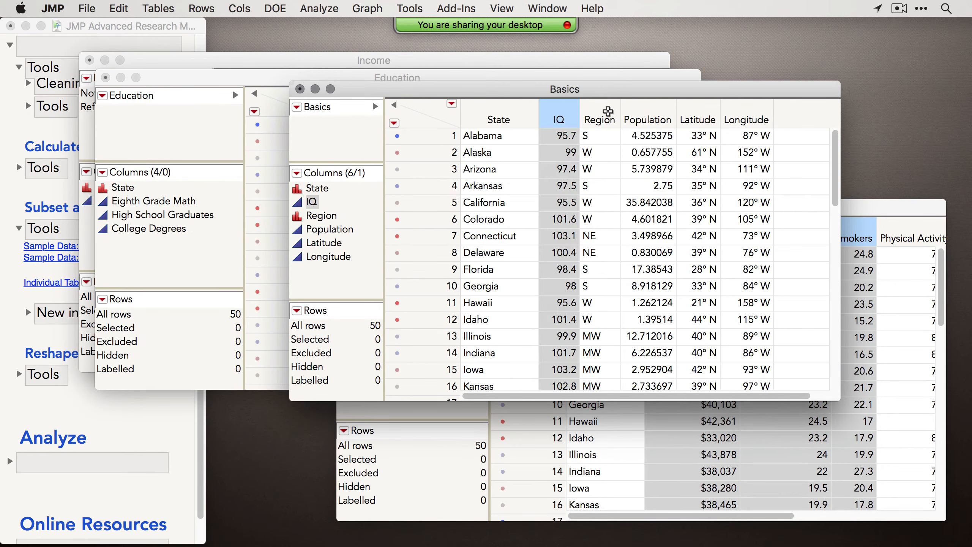
pyautogui.click(606, 111)
pyautogui.click(633, 102)
# Spread out the Education and Income tables and select all columns in each, leaving Income as the active table.
pyautogui.moveTo(570, 68); pyautogui.dragTo(579, 161)
pyautogui.moveTo(372, 198); pyautogui.dragTo(592, 204)
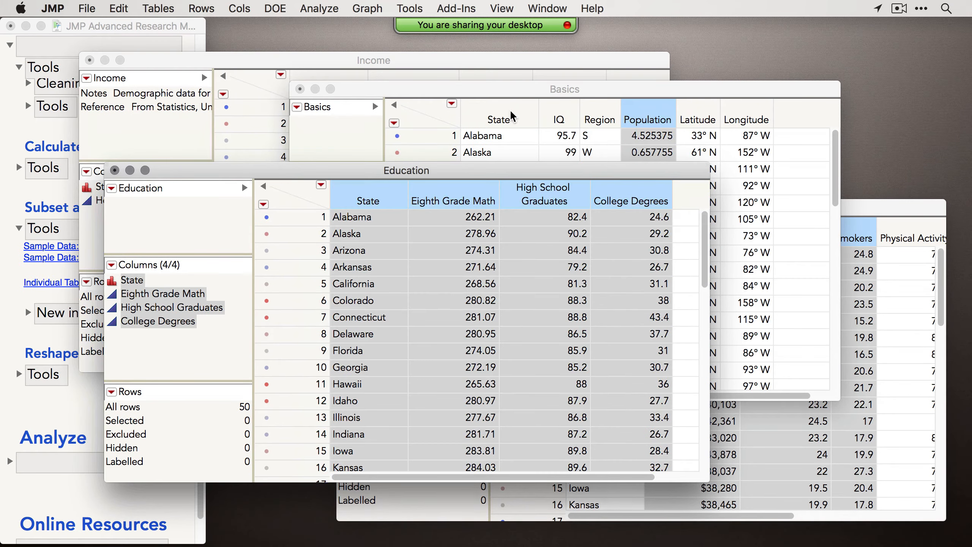
pyautogui.moveTo(394, 58); pyautogui.dragTo(408, 52)
pyautogui.moveTo(349, 75); pyautogui.dragTo(392, 89)
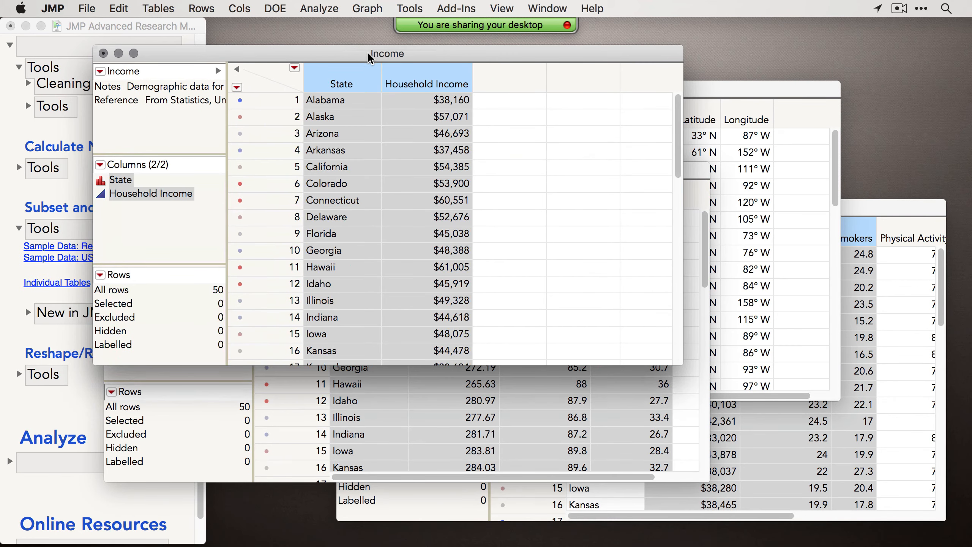
pyautogui.moveTo(370, 53); pyautogui.dragTo(601, 35)
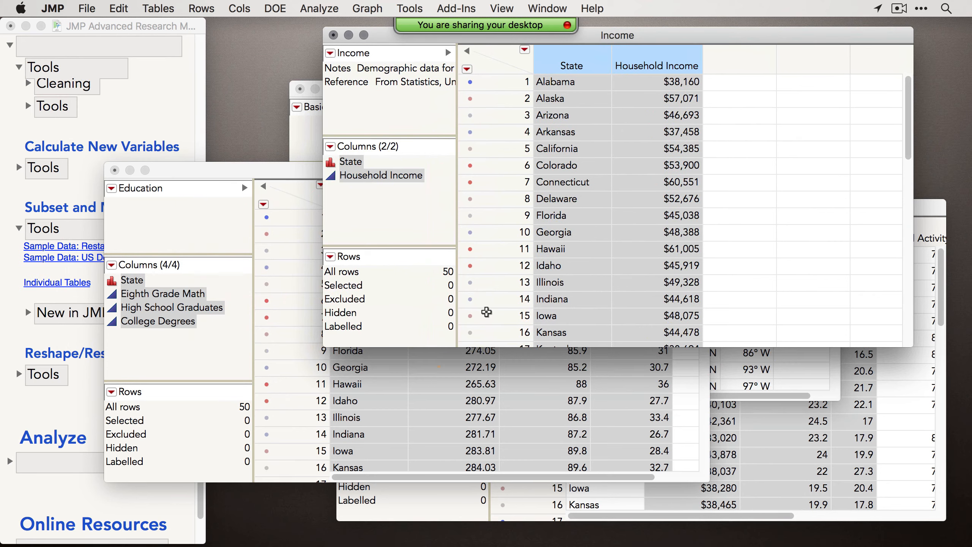
# Start a Join of the Income table with the Education table, matching rows by the State column in both.
pyautogui.click(169, 10)
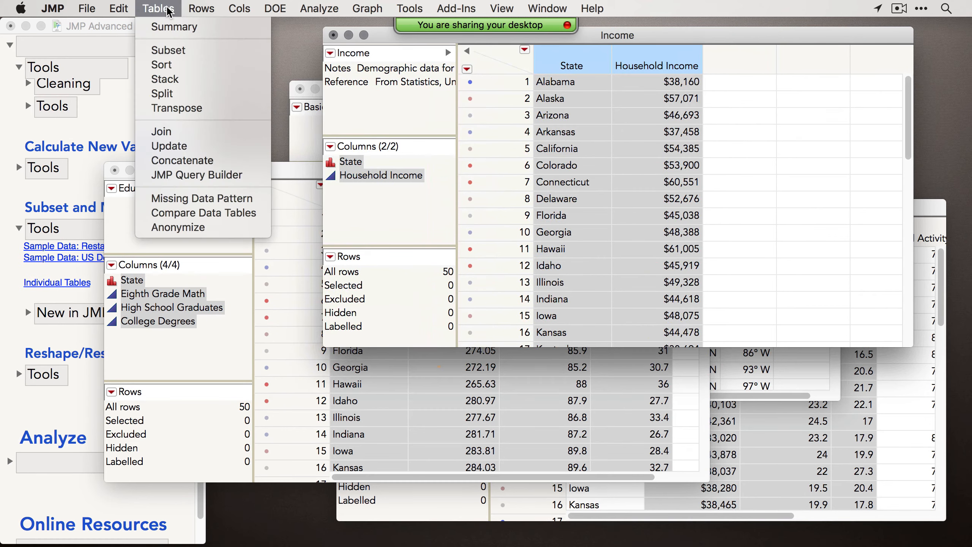
pyautogui.click(172, 142)
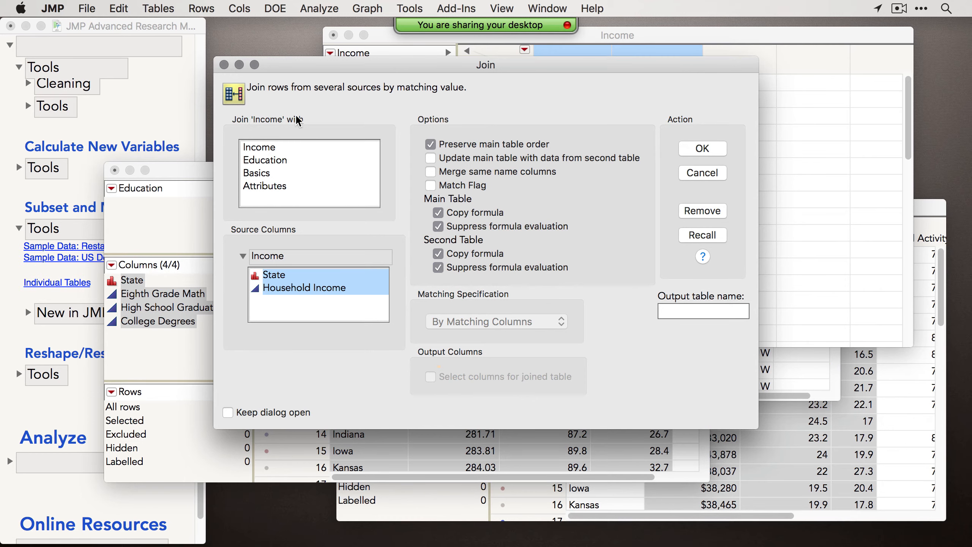
pyautogui.click(278, 164)
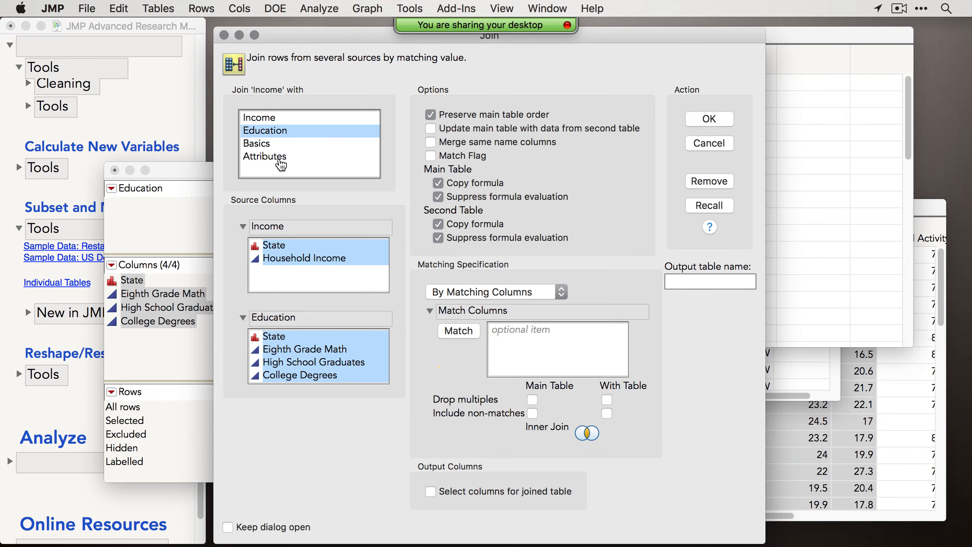
pyautogui.click(281, 249)
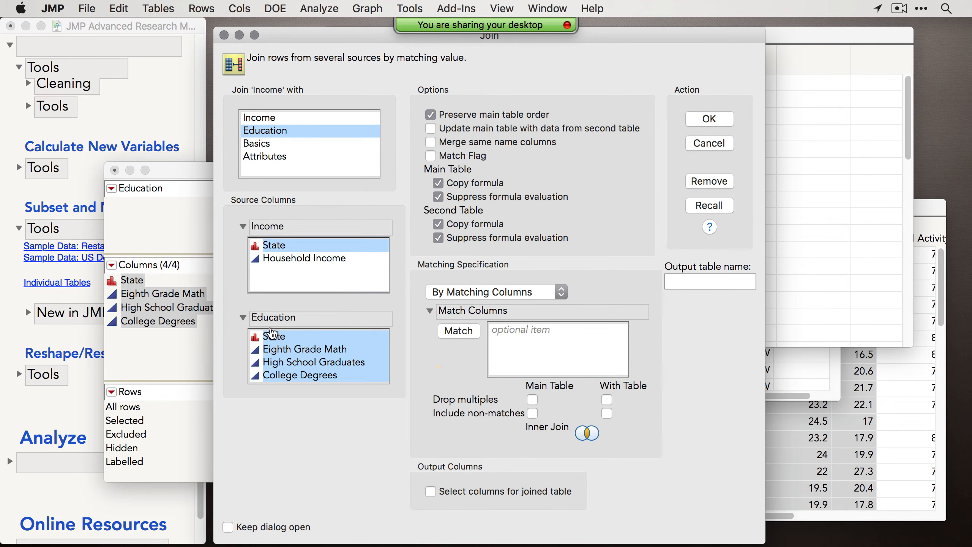
pyautogui.click(271, 337)
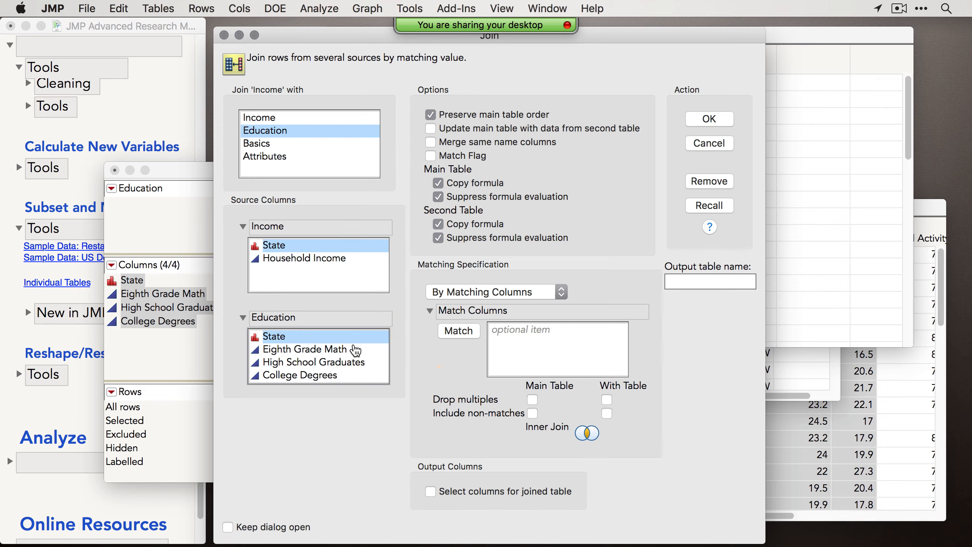
pyautogui.click(458, 330)
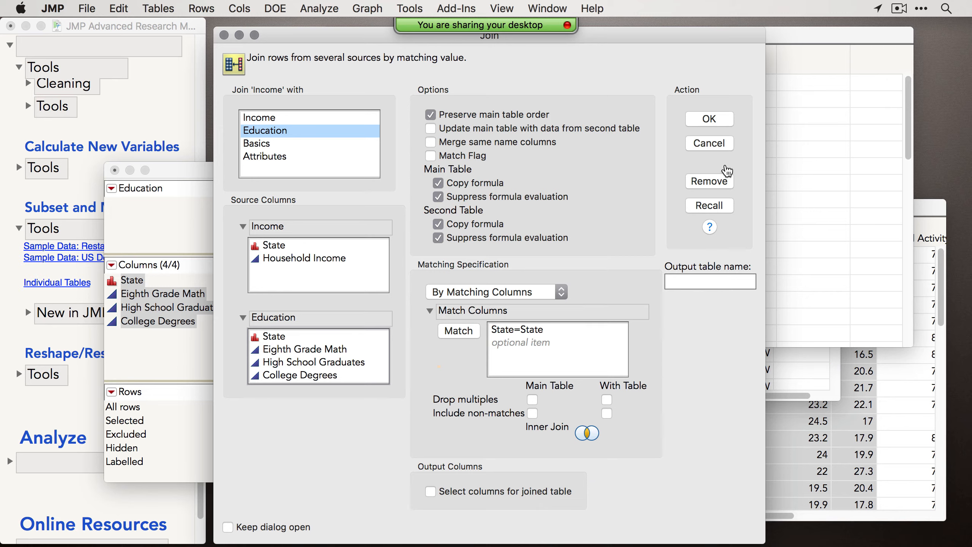
# Cancel the Join of Income with Education and look over the journal's New in JMP 13 topics.
pyautogui.click(716, 146)
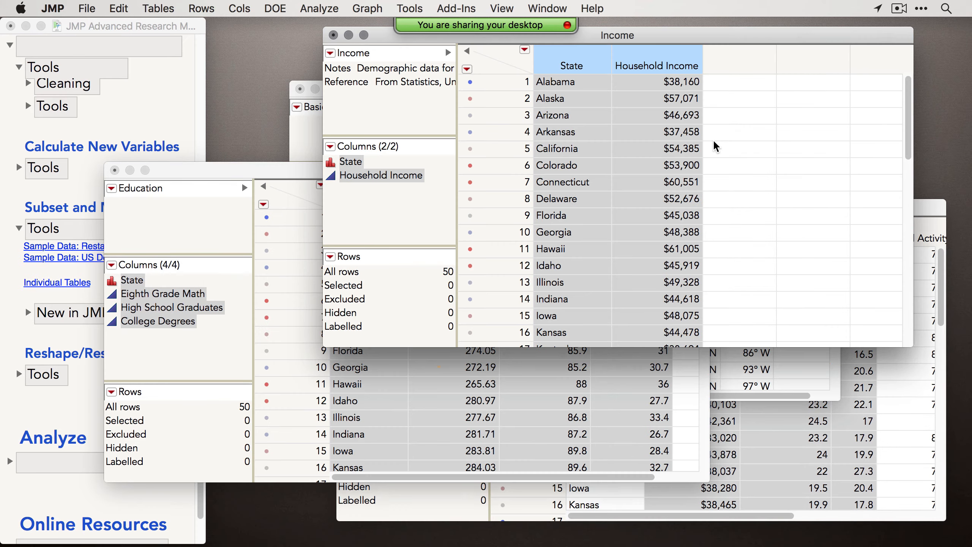
pyautogui.click(39, 313)
pyautogui.click(28, 312)
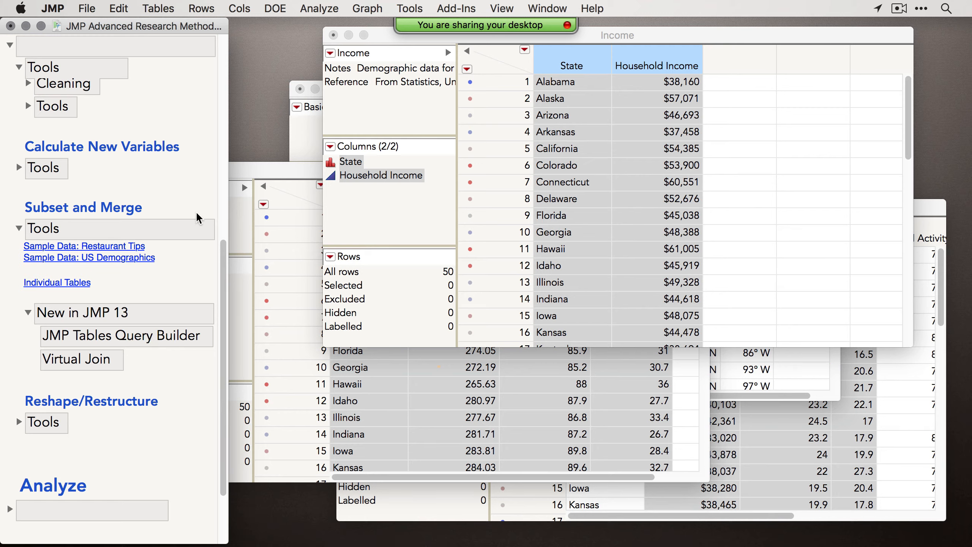
pyautogui.click(28, 312)
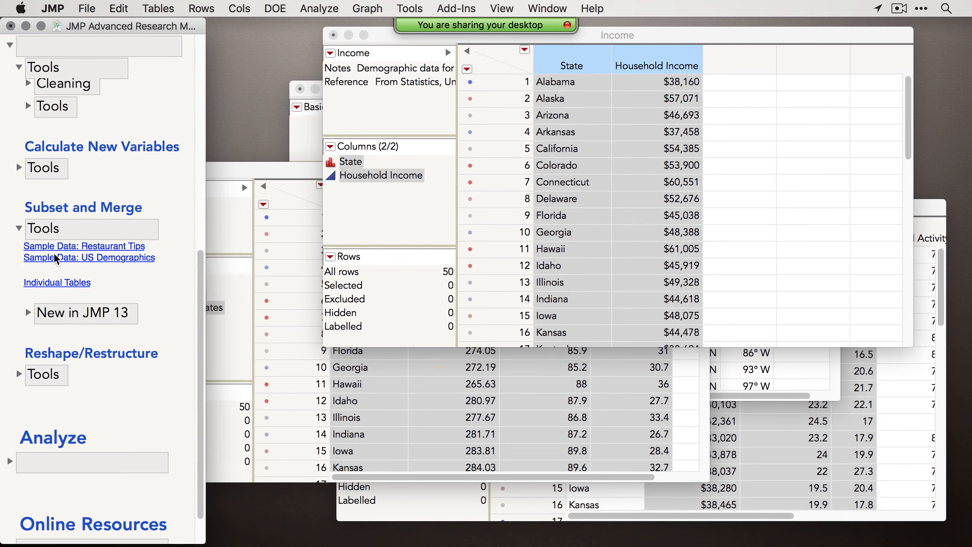
# Start a JMP Query Builder query with Income as the primary table and Education, Basics and Attributes as secondary tables.
pyautogui.click(167, 7)
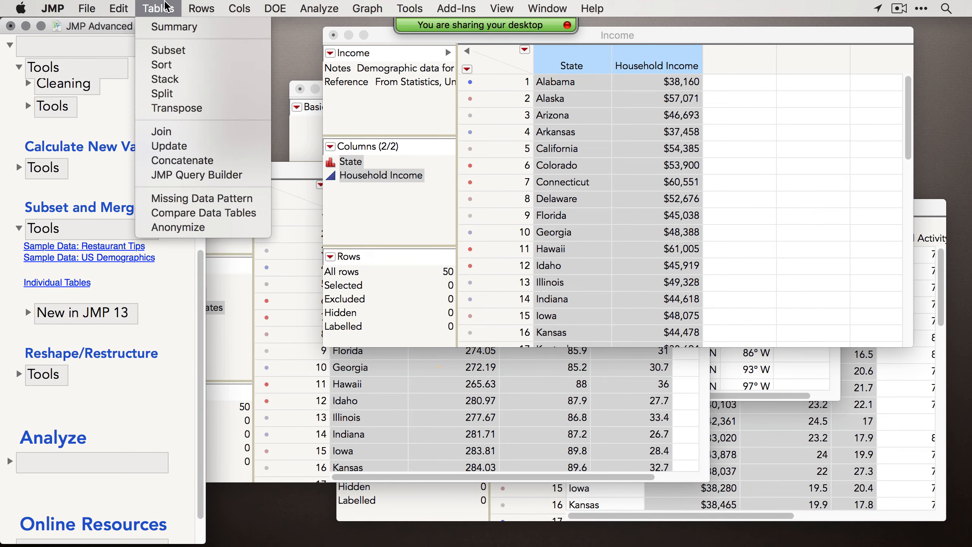
pyautogui.click(226, 175)
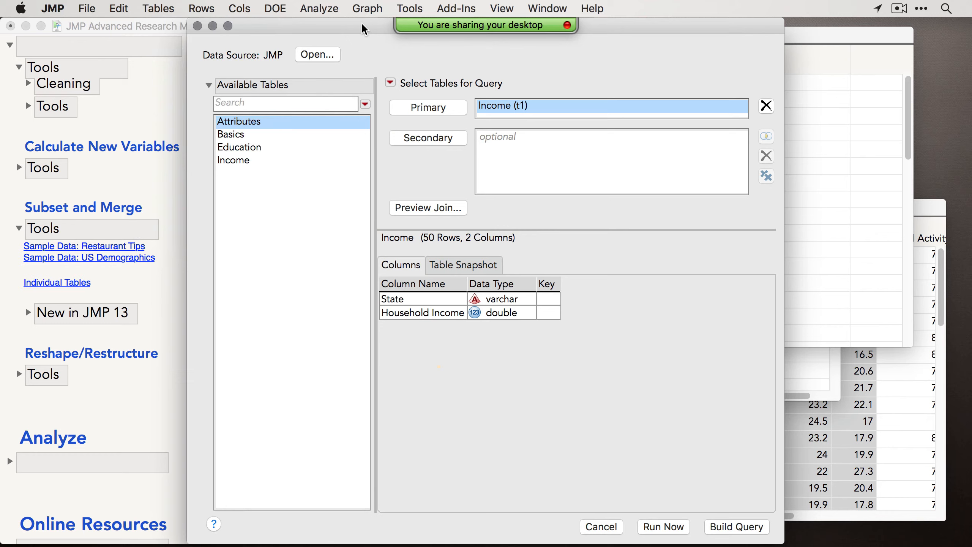
pyautogui.click(506, 113)
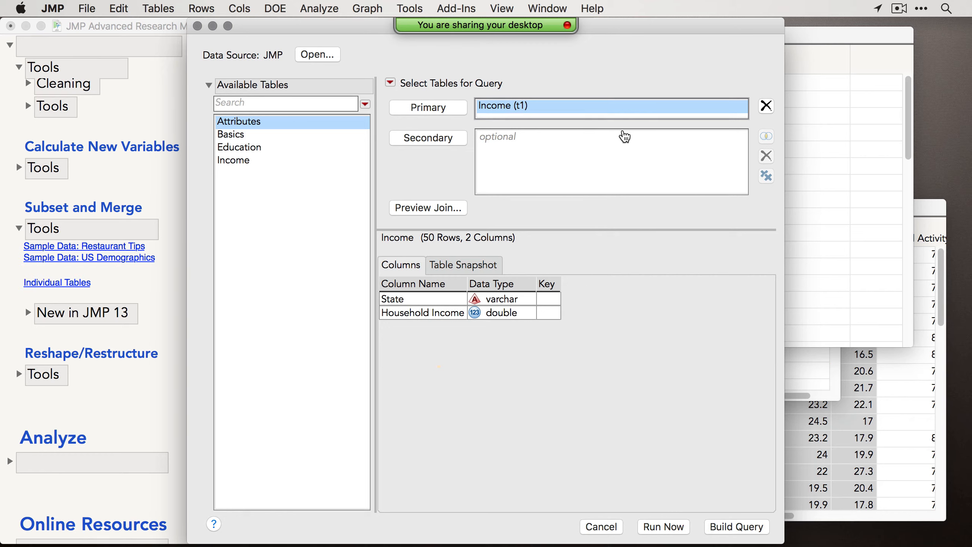
pyautogui.moveTo(268, 161); pyautogui.dragTo(272, 121)
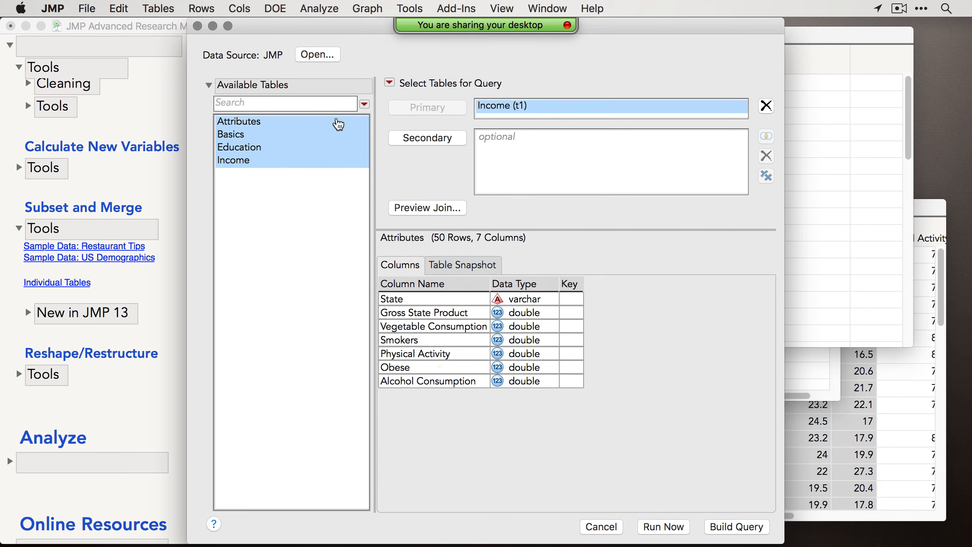
pyautogui.keyDown('super'); pyautogui.click(291, 163); pyautogui.keyUp('super')
pyautogui.click(415, 147)
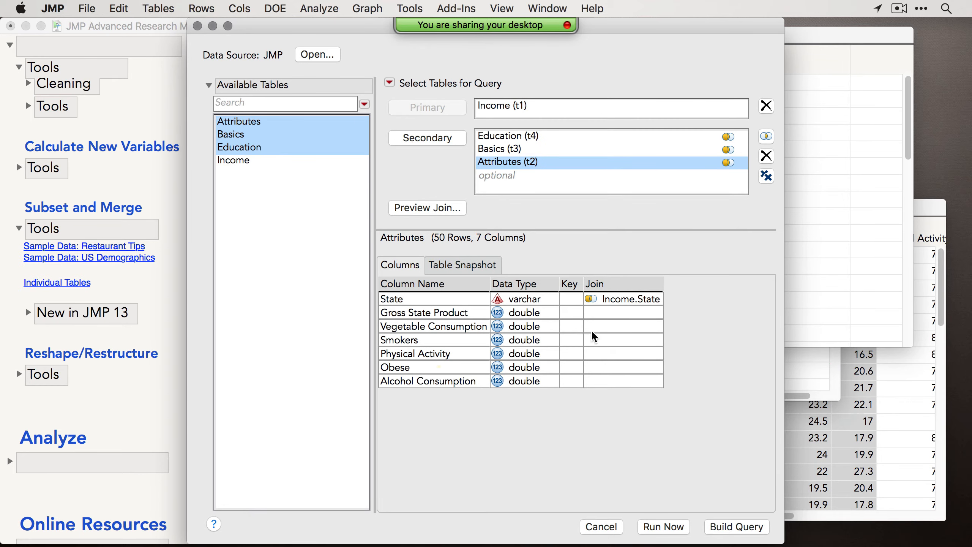
# Examine the columns and State join of each secondary table, and the data snapshot of Attributes.
pyautogui.click(514, 149)
pyautogui.click(539, 138)
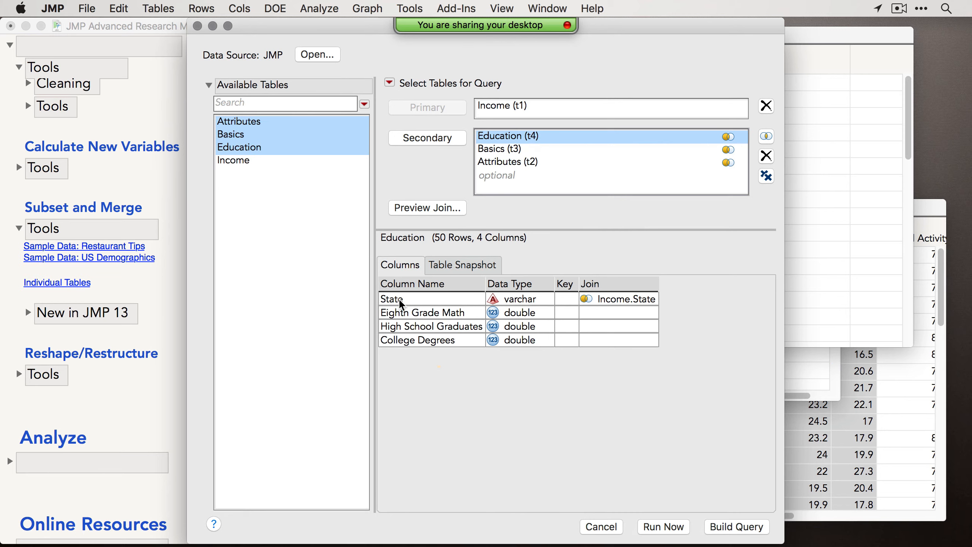
pyautogui.click(519, 149)
pyautogui.click(520, 163)
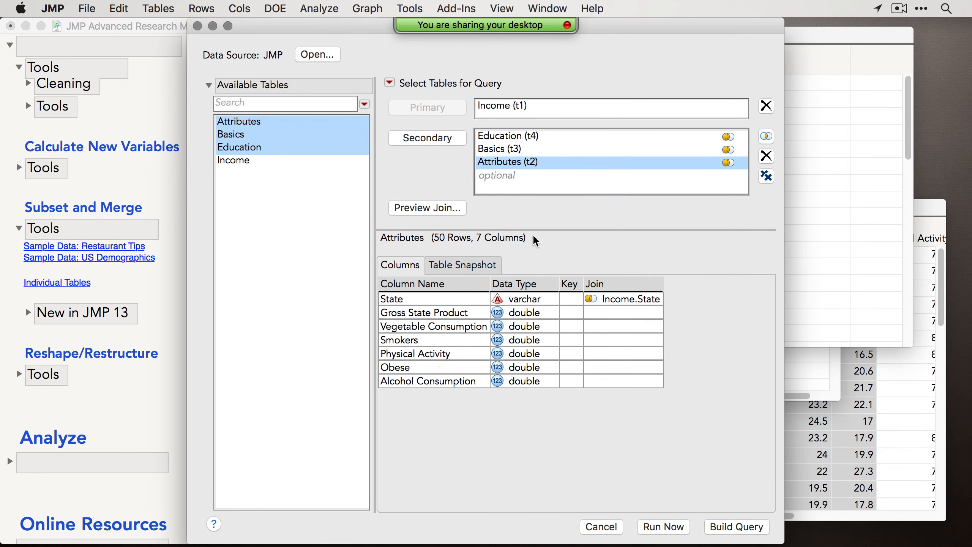
pyautogui.click(479, 268)
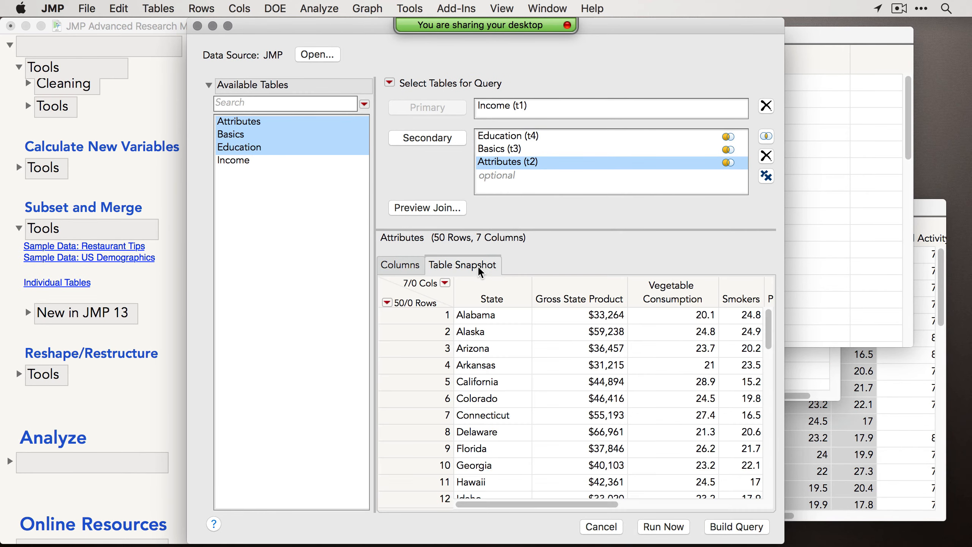
pyautogui.hscroll(2, 653, 366)
pyautogui.hscroll(5, 650, 370)
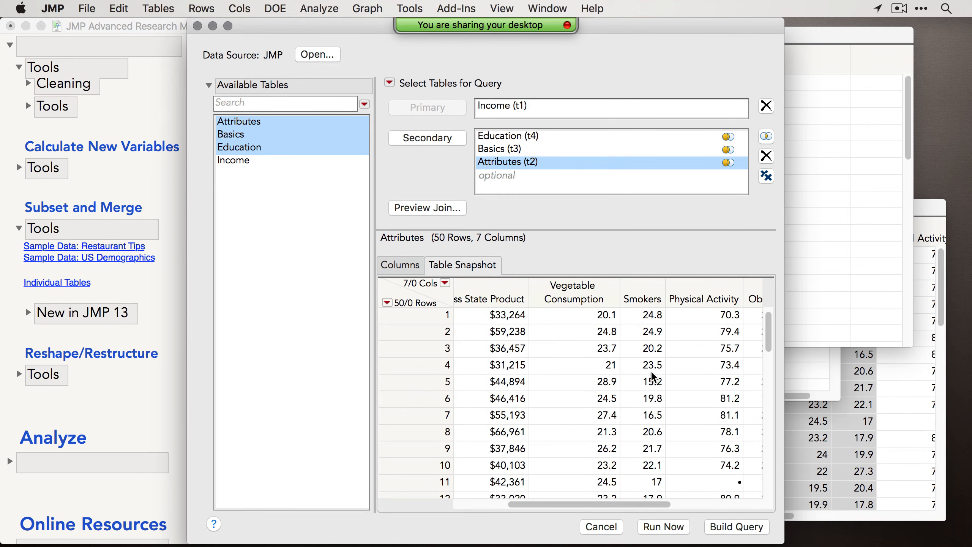
pyautogui.hscroll(-6, 650, 370)
pyautogui.hscroll(-1, 652, 377)
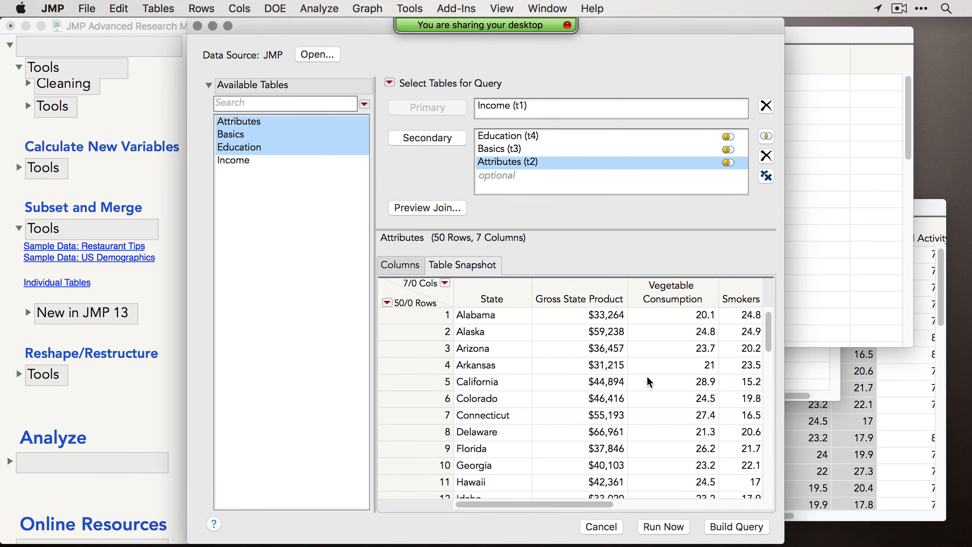
pyautogui.click(406, 265)
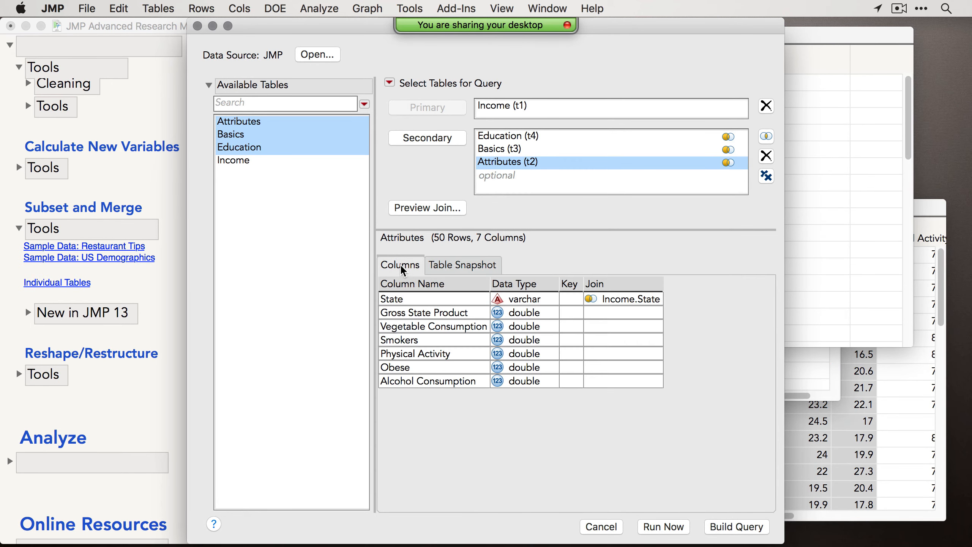
pyautogui.click(521, 138)
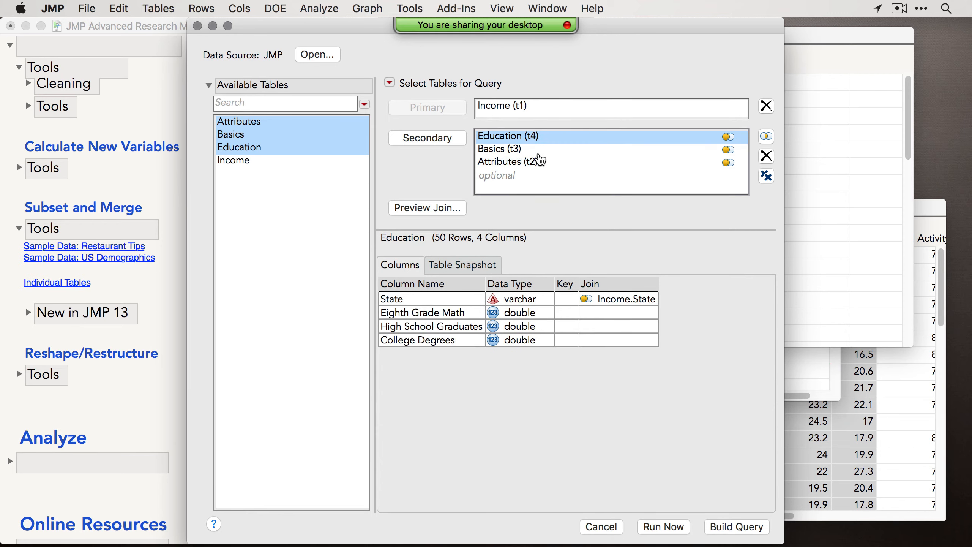
# Build the query from the selected tables and include all available columns in it.
pyautogui.click(732, 526)
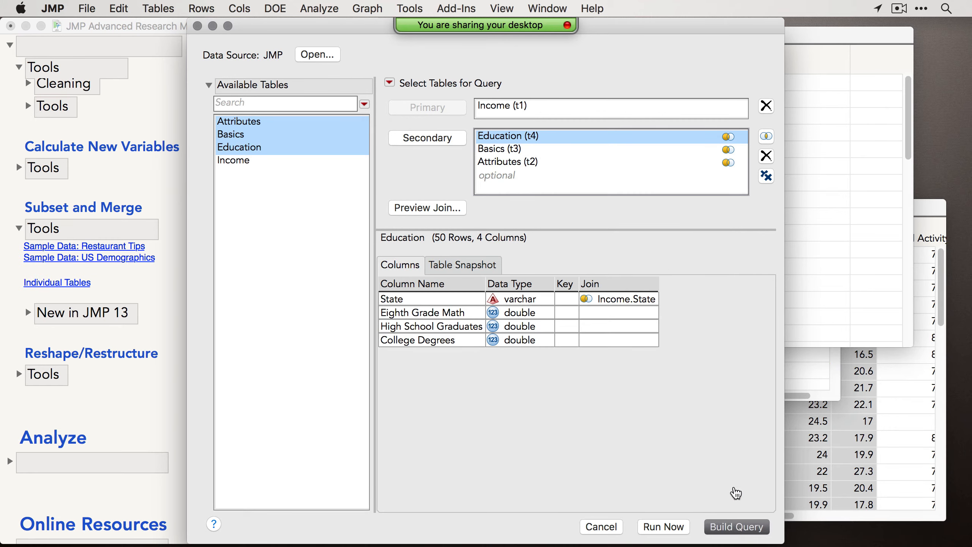
pyautogui.moveTo(327, 26); pyautogui.dragTo(307, 26)
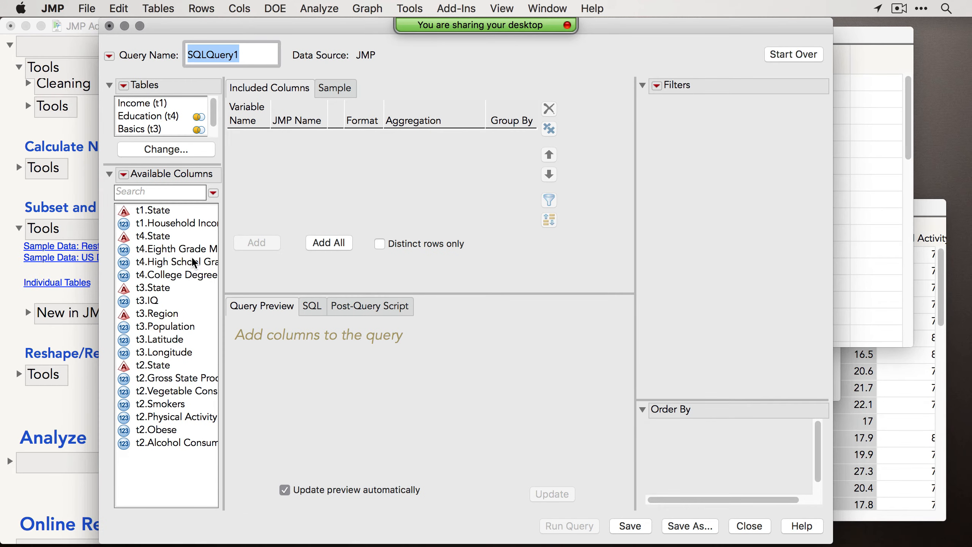
pyautogui.click(328, 242)
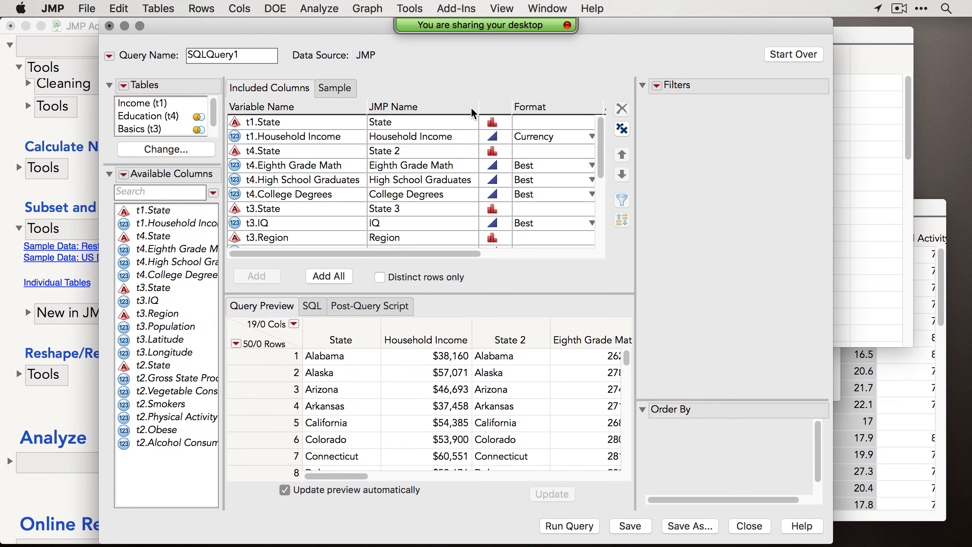
# Review the SQL code generated for the query and return to the query preview.
pyautogui.click(308, 310)
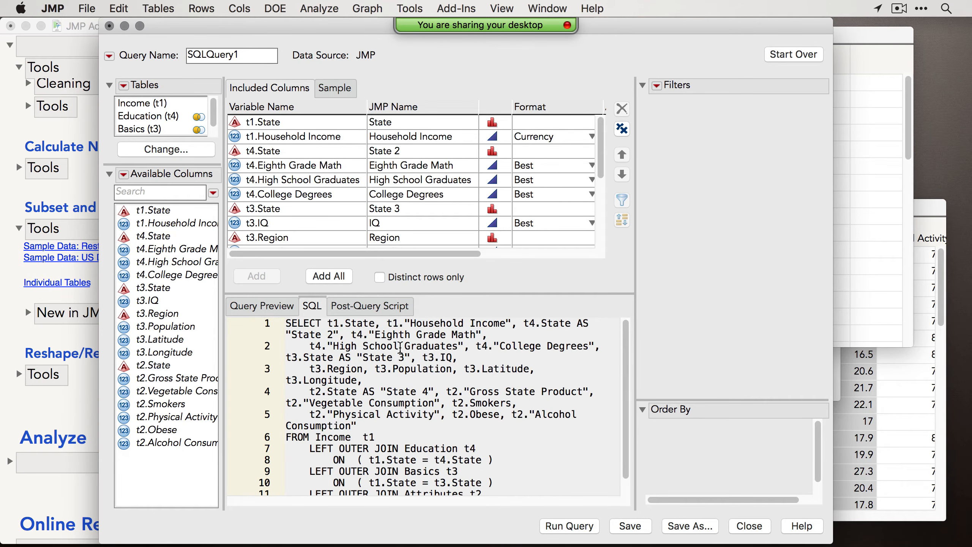
pyautogui.scroll(-1, 376, 384)
pyautogui.scroll(1, 381, 397)
pyautogui.click(272, 306)
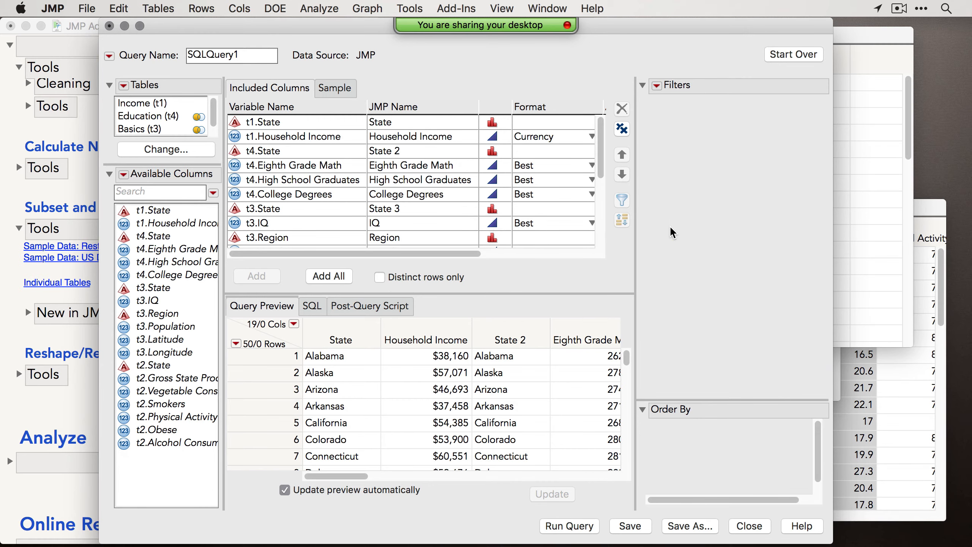
# Run the query and enlarge the window of the resulting joined table.
pyautogui.click(578, 525)
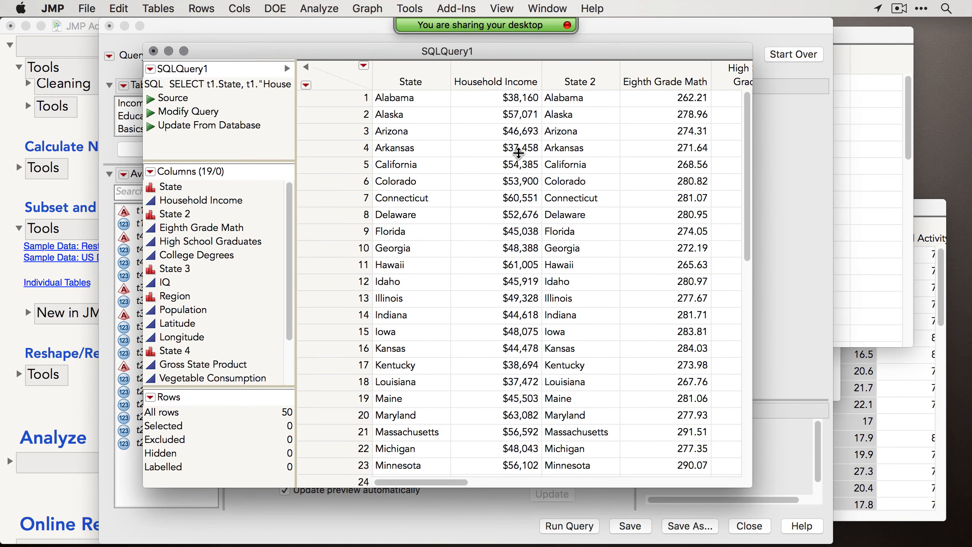
pyautogui.moveTo(499, 54); pyautogui.dragTo(473, 58)
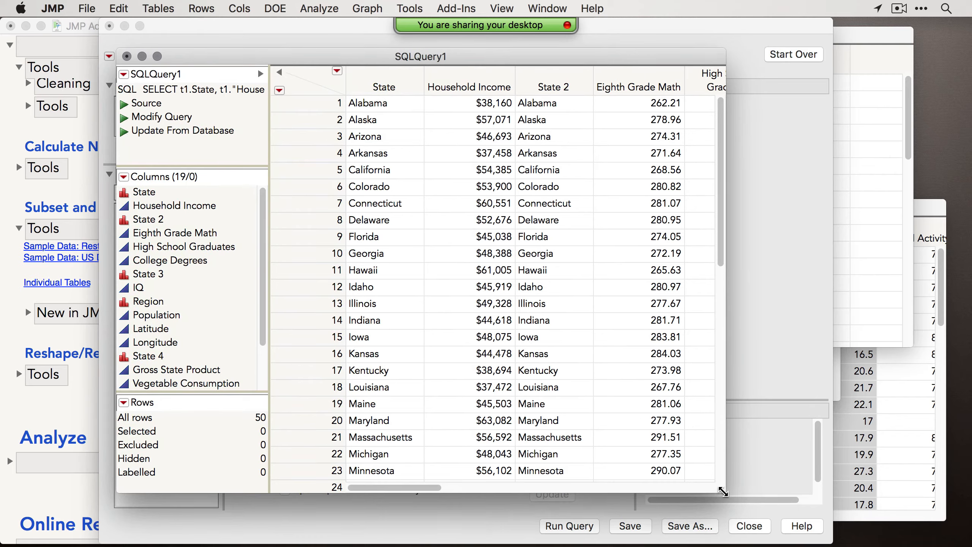
pyautogui.moveTo(726, 492); pyautogui.dragTo(931, 511)
pyautogui.moveTo(554, 511); pyautogui.dragTo(577, 518)
# Highlight the State, State 2, State 3 and State 4 columns in the joined table and look across its remaining columns.
pyautogui.click(152, 361)
pyautogui.keyDown('super'); pyautogui.click(149, 282); pyautogui.keyUp('super')
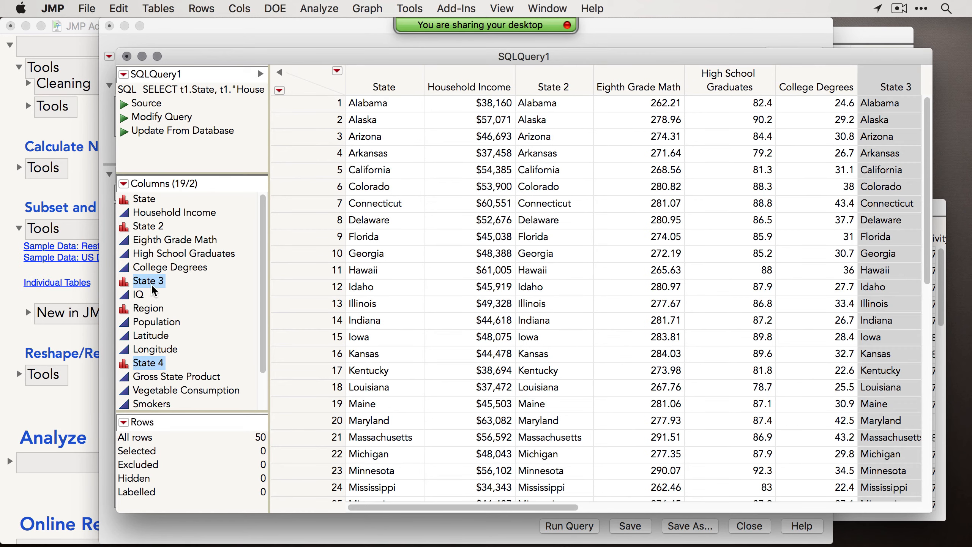
pyautogui.keyDown('super'); pyautogui.click(150, 226); pyautogui.keyUp('super')
pyautogui.keyDown('super'); pyautogui.click(144, 198); pyautogui.keyUp('super')
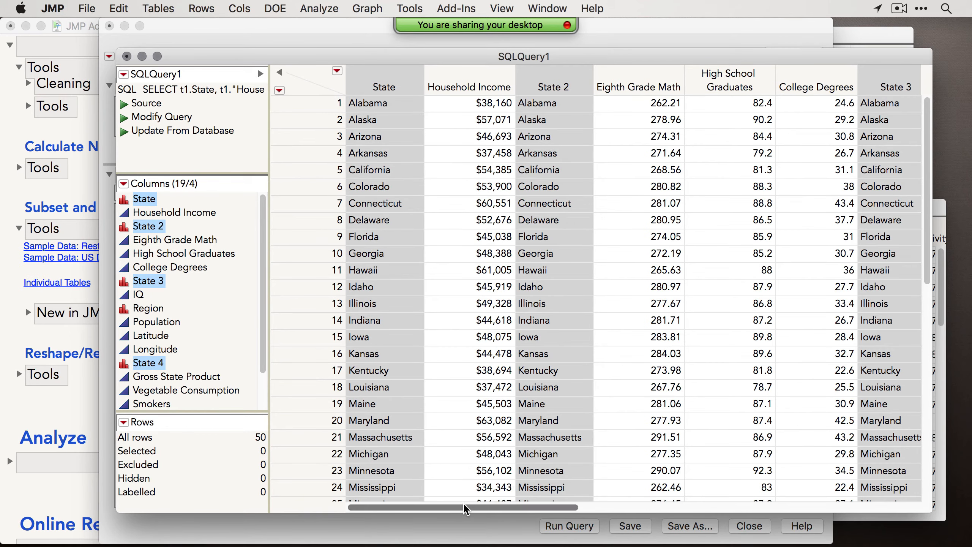
pyautogui.moveTo(464, 510); pyautogui.dragTo(704, 481)
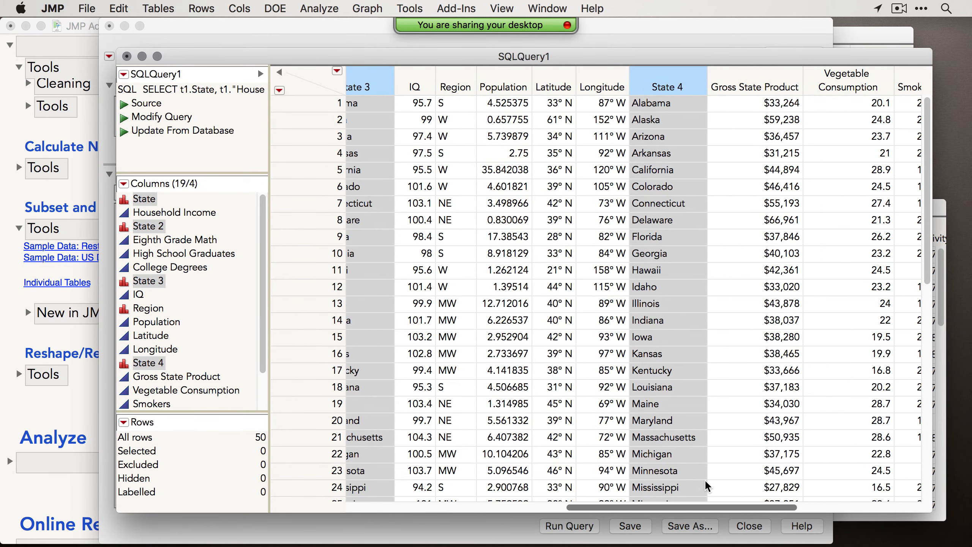
# Close the joined query result table and the query builder window.
pyautogui.click(127, 56)
pyautogui.click(463, 143)
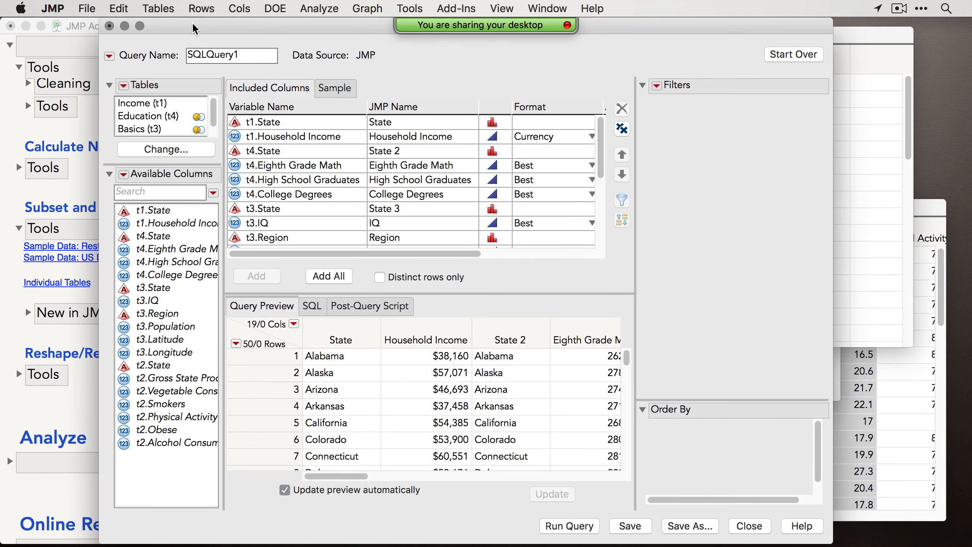
pyautogui.click(163, 8)
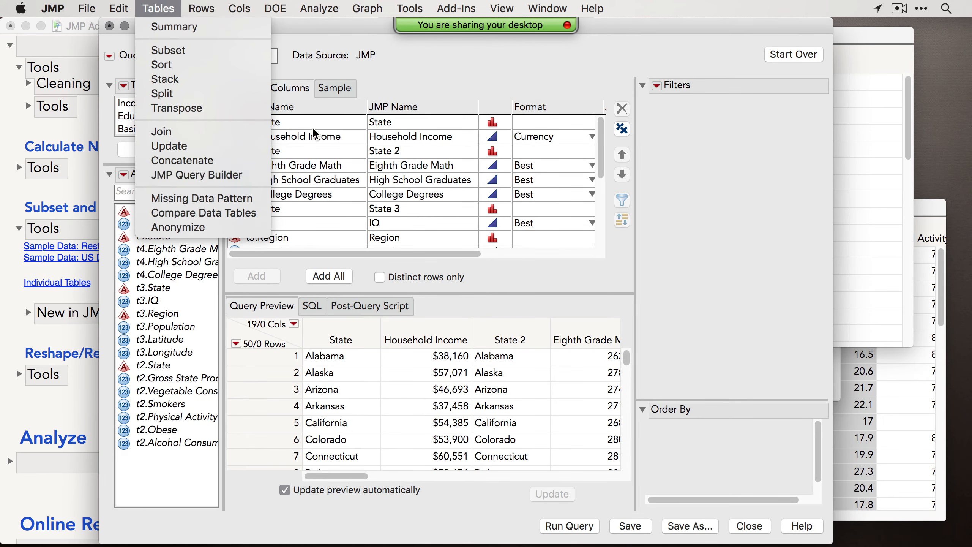
pyautogui.click(455, 88)
pyautogui.click(110, 27)
pyautogui.click(433, 110)
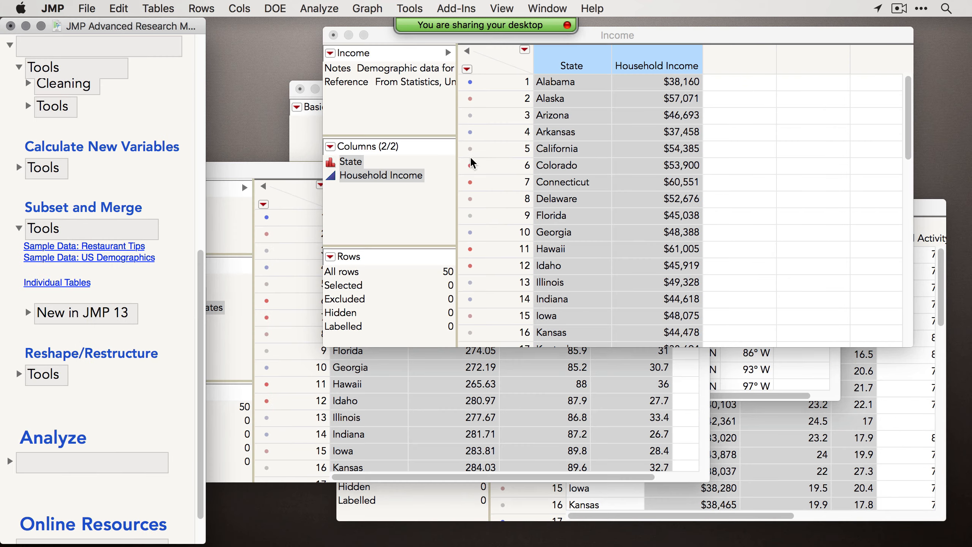
# Close the Income and Education tables.
pyautogui.press('super+w')
pyautogui.click(567, 120)
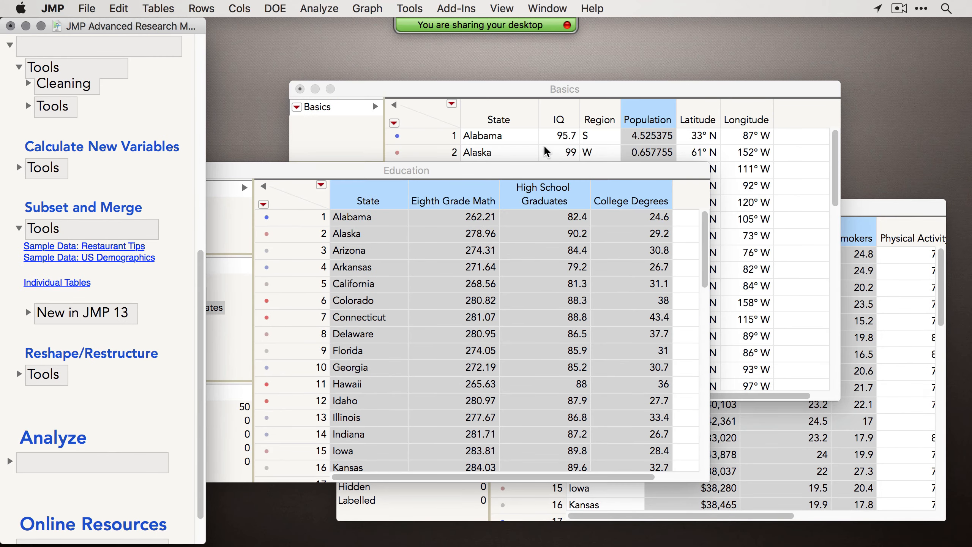
pyautogui.press('super+w')
pyautogui.click(448, 228)
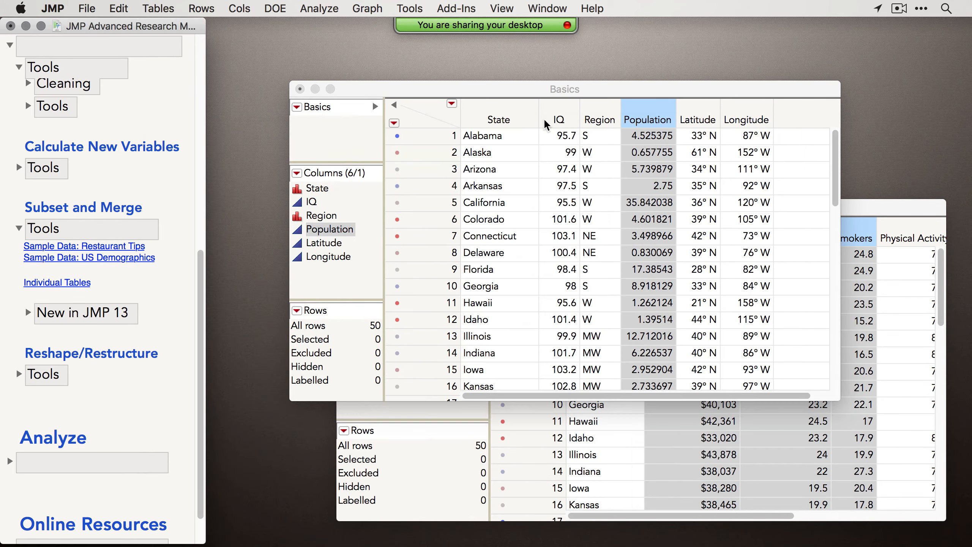
# Spread out the Basics and Attributes tables and clear the column selection in Attributes, leaving Attributes as the active table.
pyautogui.moveTo(564, 93); pyautogui.dragTo(495, 61)
pyautogui.moveTo(797, 205); pyautogui.dragTo(767, 176)
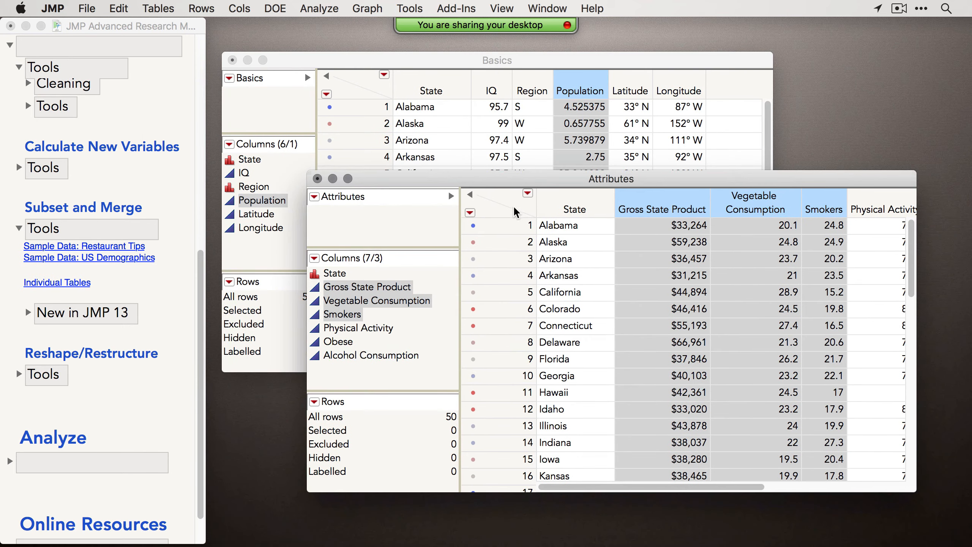
pyautogui.click(507, 204)
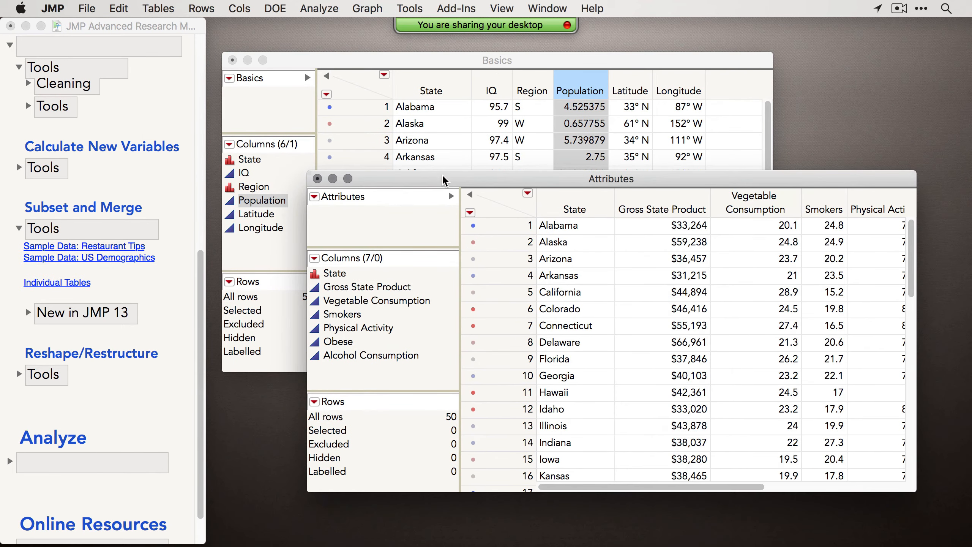
pyautogui.moveTo(446, 183); pyautogui.dragTo(511, 162)
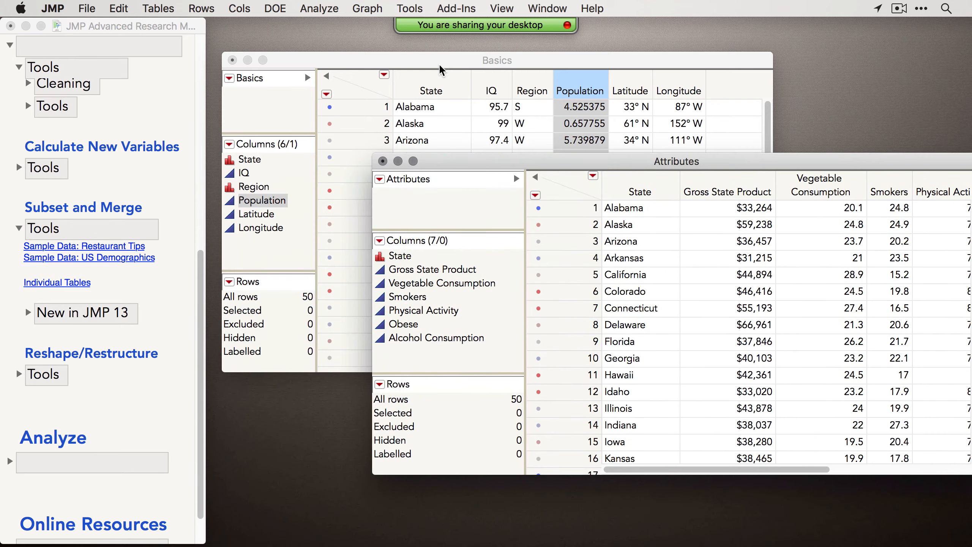
pyautogui.moveTo(430, 60); pyautogui.dragTo(405, 60)
pyautogui.click(770, 165)
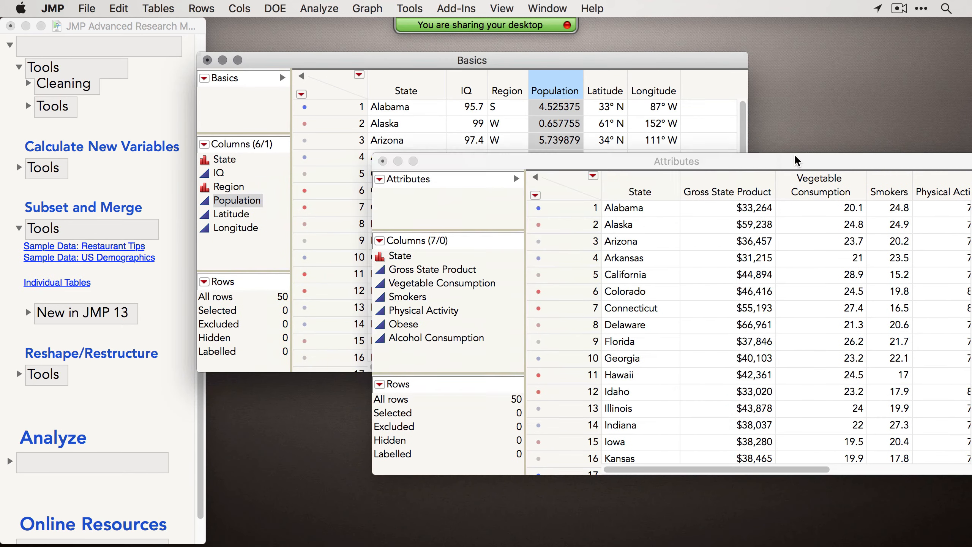
pyautogui.moveTo(650, 168); pyautogui.dragTo(667, 183)
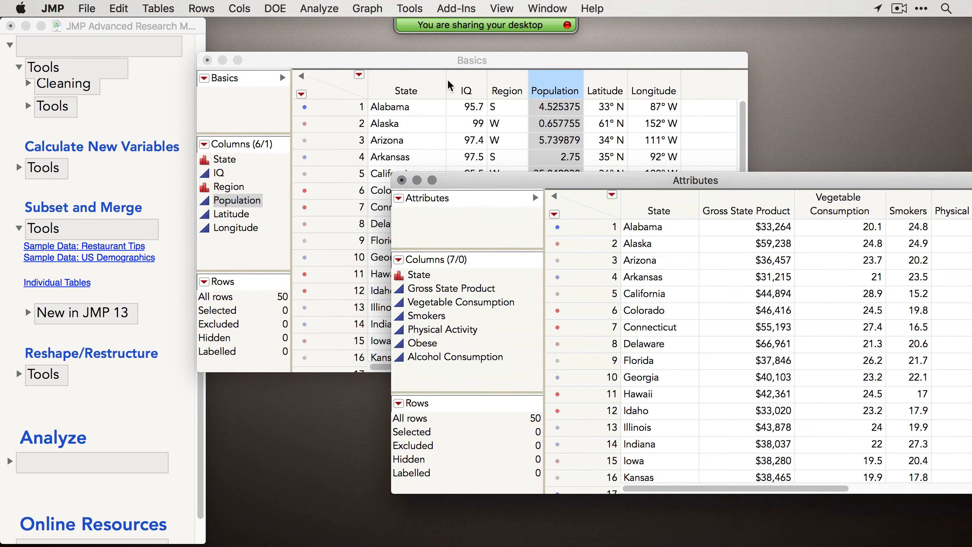
# Set the State column of the Basics table as a Link ID.
pyautogui.click(464, 60)
pyautogui.rightClick(406, 85)
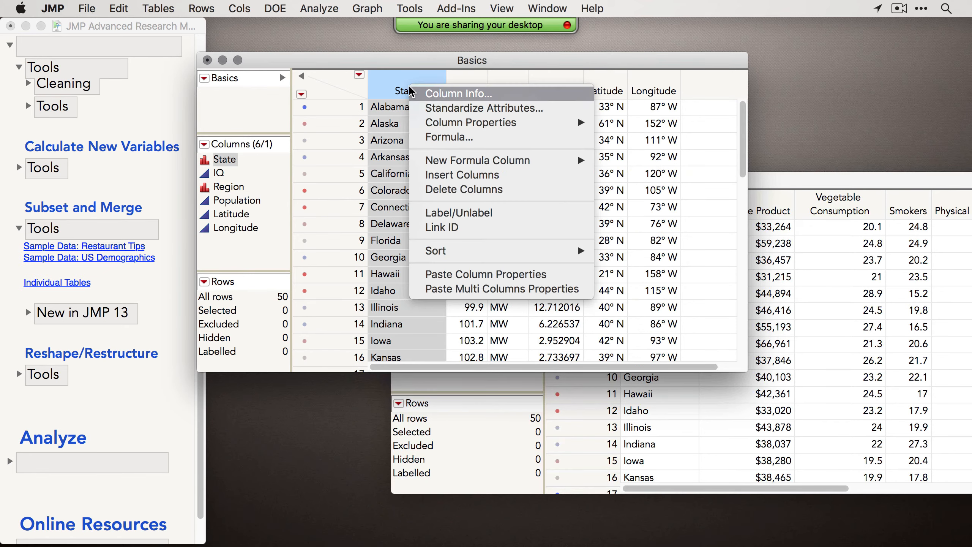
pyautogui.click(486, 229)
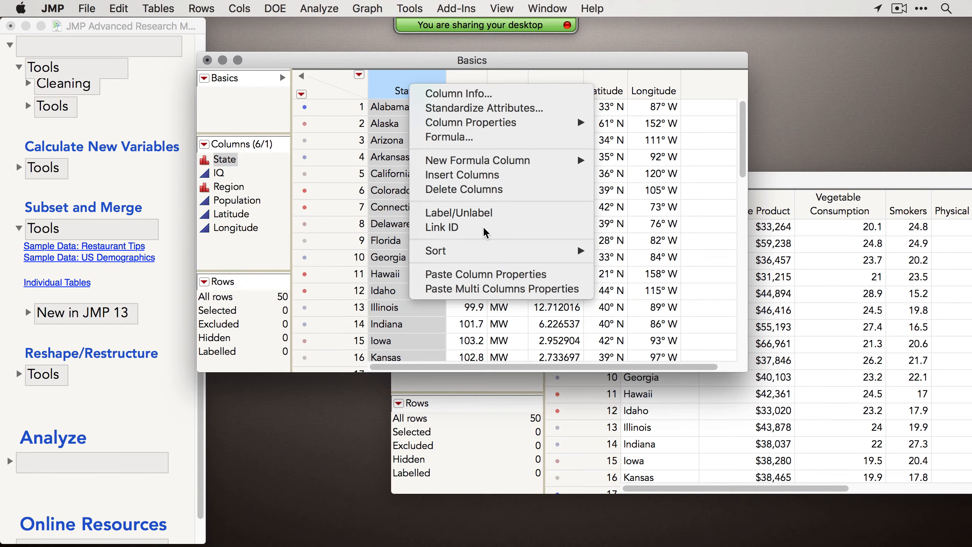
# Set the Link Reference of the State column in the Attributes table to Basics.jmp.
pyautogui.click(792, 183)
pyautogui.click(664, 209)
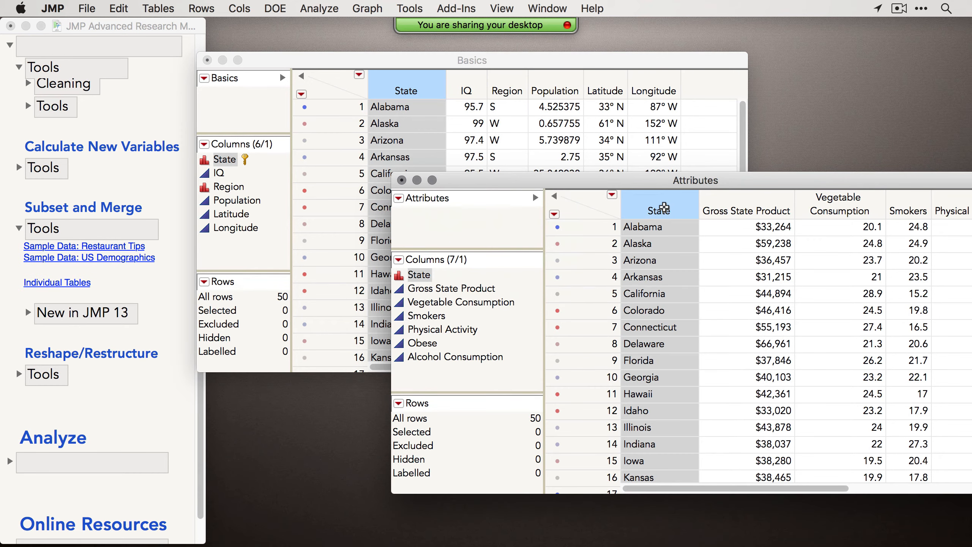
pyautogui.rightClick(658, 207)
pyautogui.moveTo(726, 366)
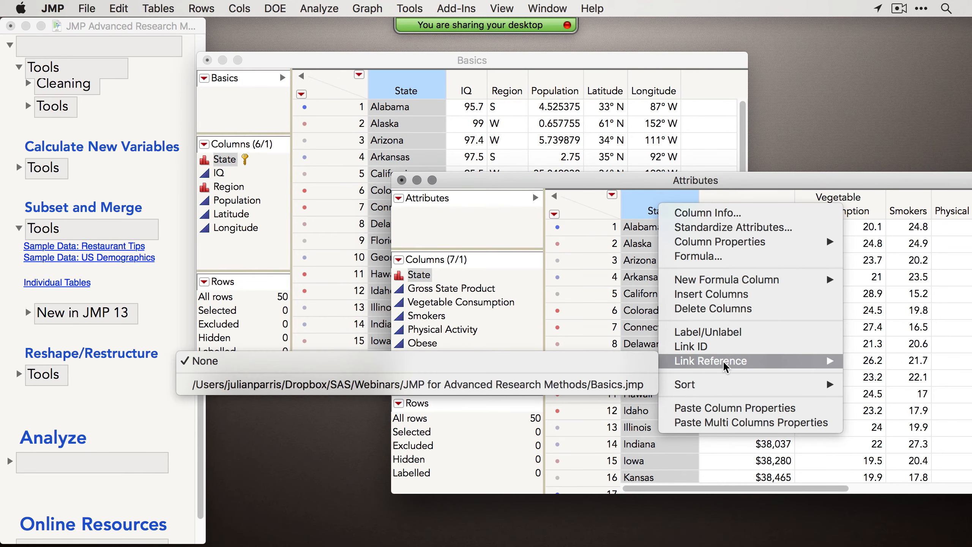
pyautogui.click(614, 389)
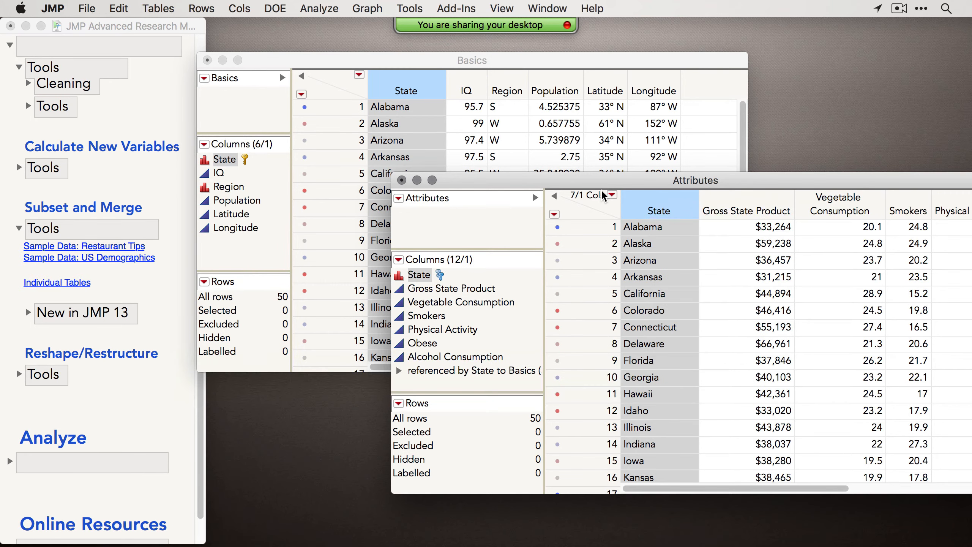
# Compare the State columns of Basics and Attributes and check the Link Reference options of the Attributes State column.
pyautogui.moveTo(604, 180); pyautogui.dragTo(633, 146)
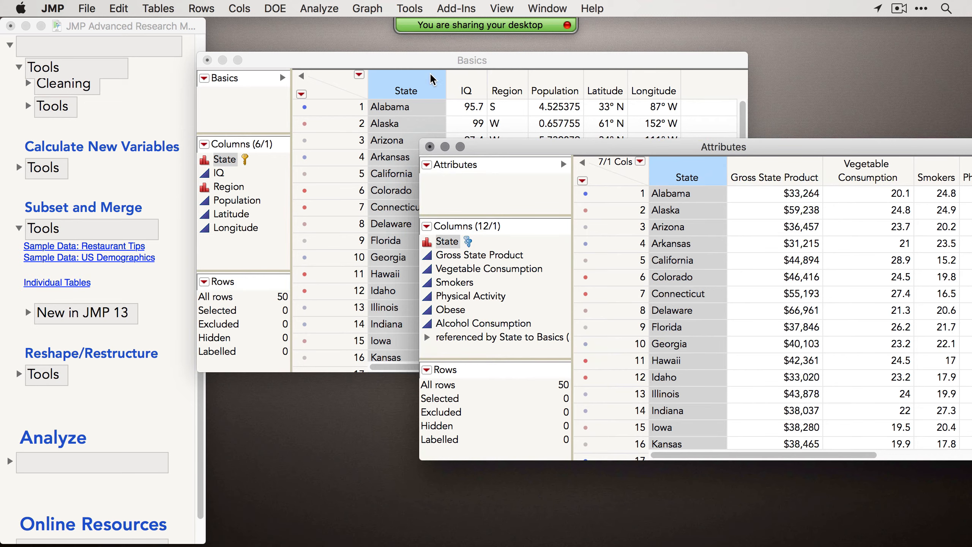
pyautogui.click(411, 80)
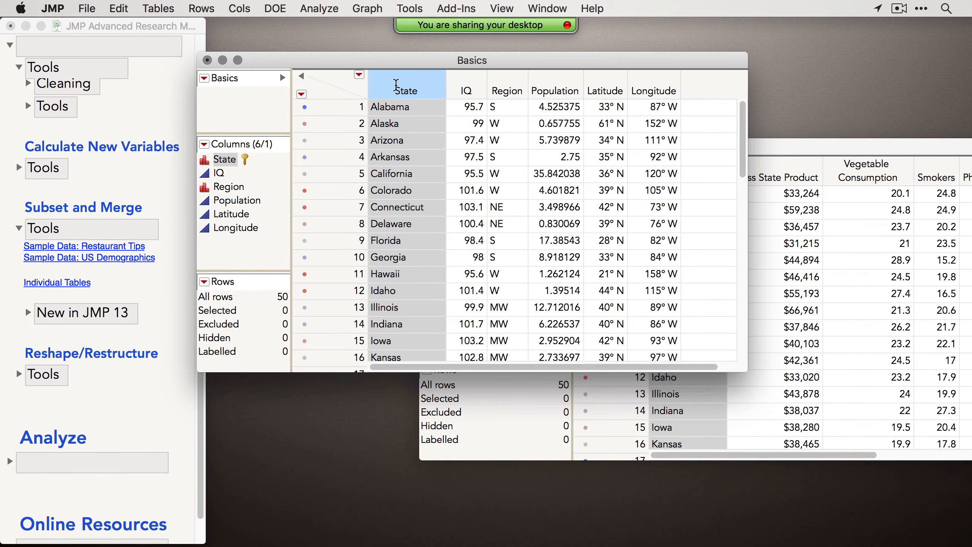
pyautogui.click(816, 153)
pyautogui.moveTo(681, 149); pyautogui.dragTo(646, 151)
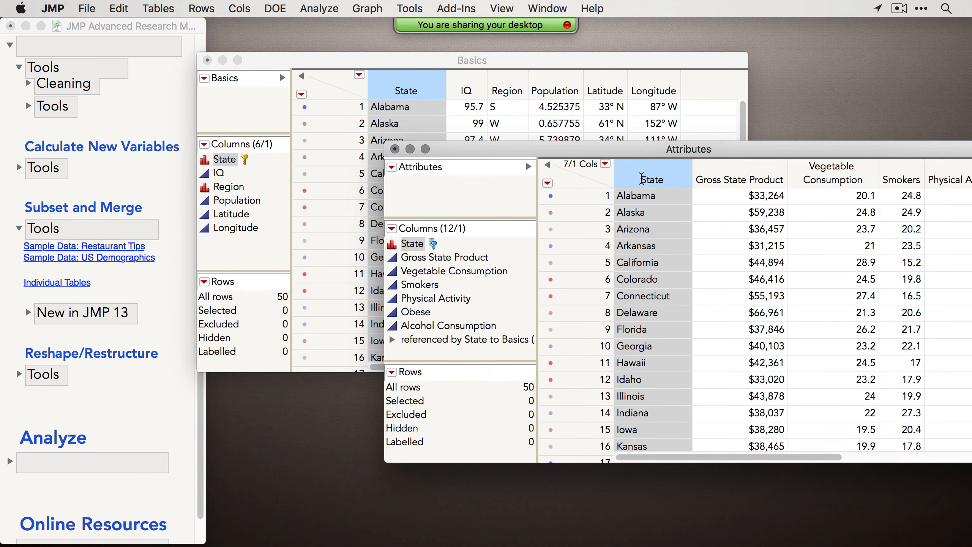
pyautogui.rightClick(643, 181)
pyautogui.moveTo(689, 317)
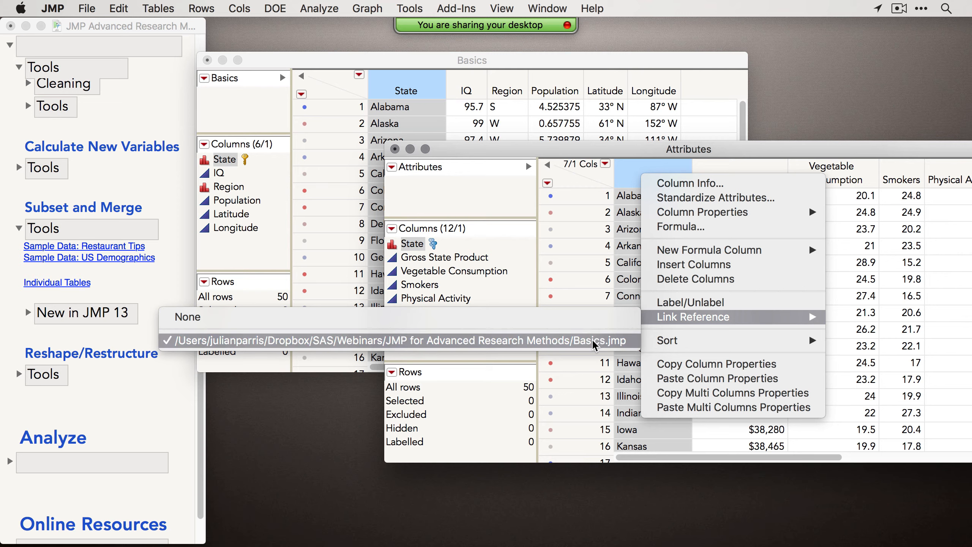
pyautogui.click(657, 149)
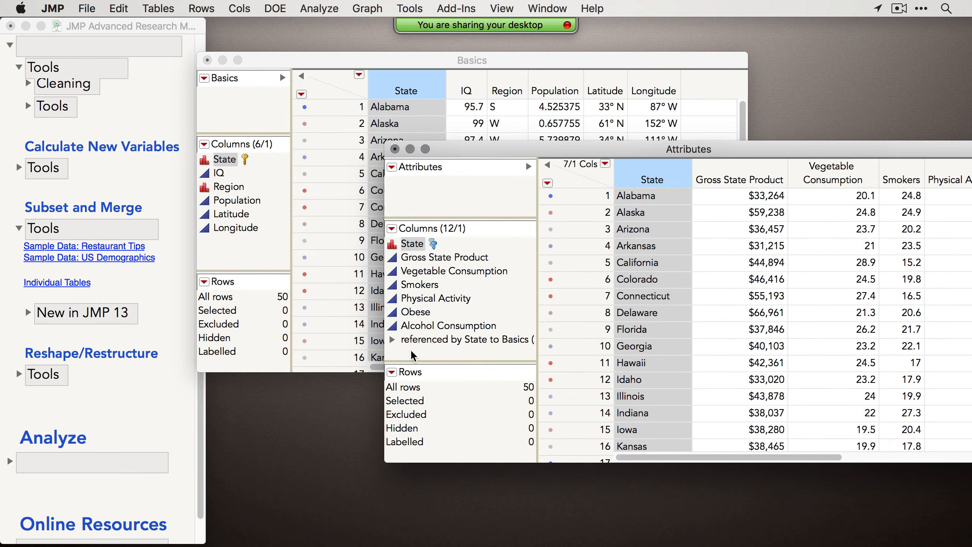
# Expand the group of columns referenced from Basics in the Attributes column list and look through its virtual columns.
pyautogui.click(391, 339)
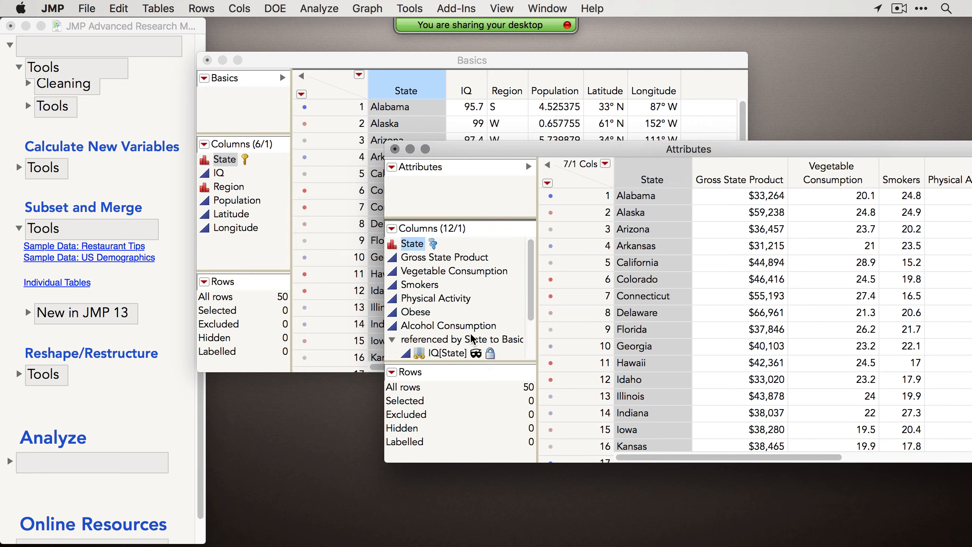
pyautogui.scroll(-2, 474, 339)
pyautogui.scroll(-2, 473, 339)
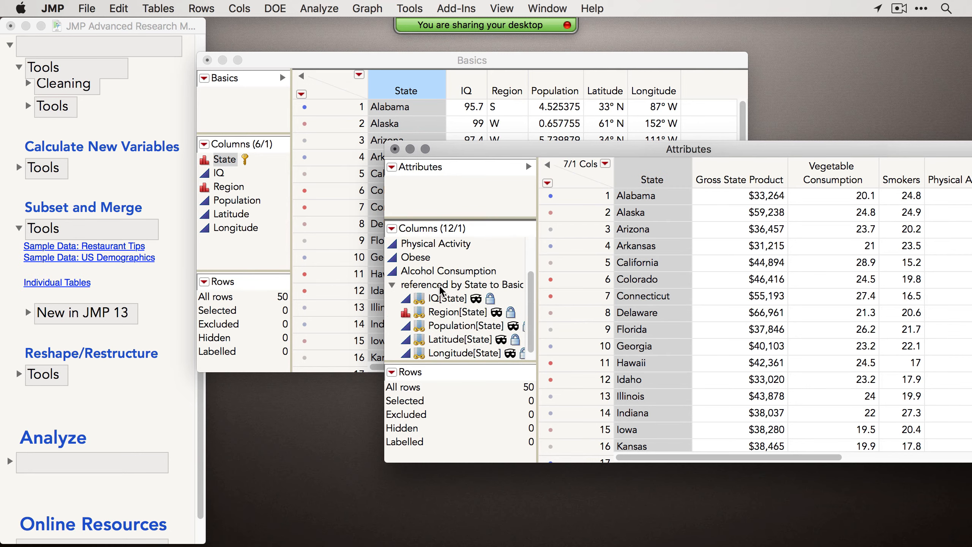
pyautogui.moveTo(585, 145); pyautogui.dragTo(483, 162)
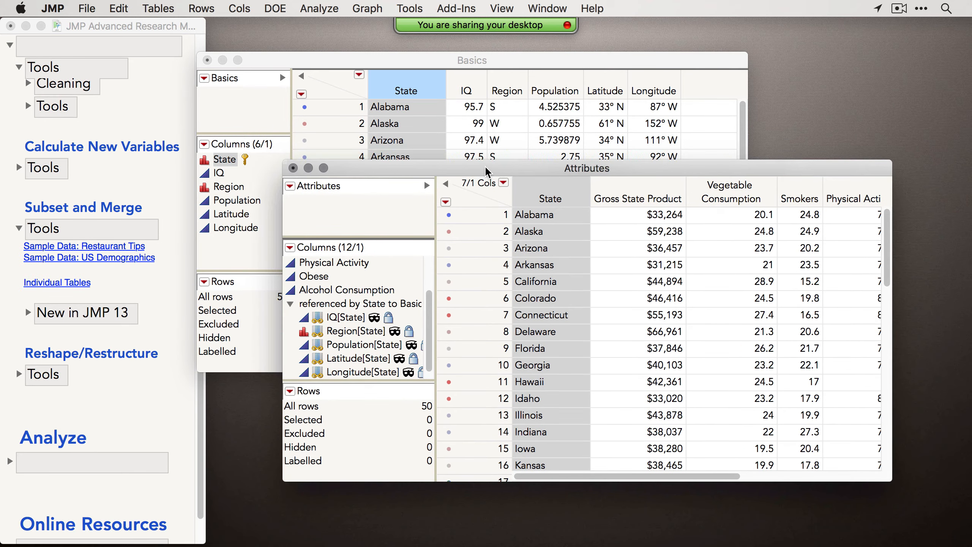
# Start Graph Builder on the Attributes table and use State as the map shape.
pyautogui.click(360, 9)
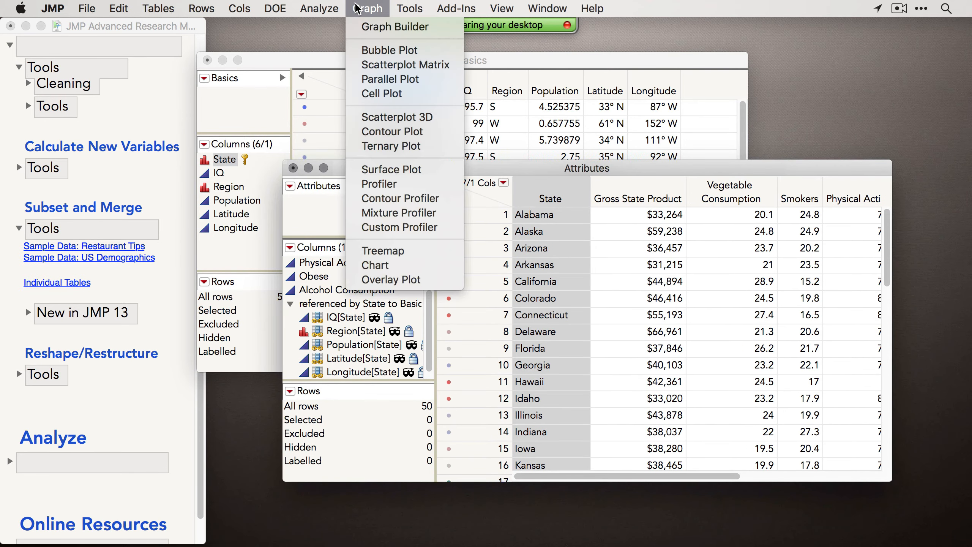
pyautogui.click(365, 24)
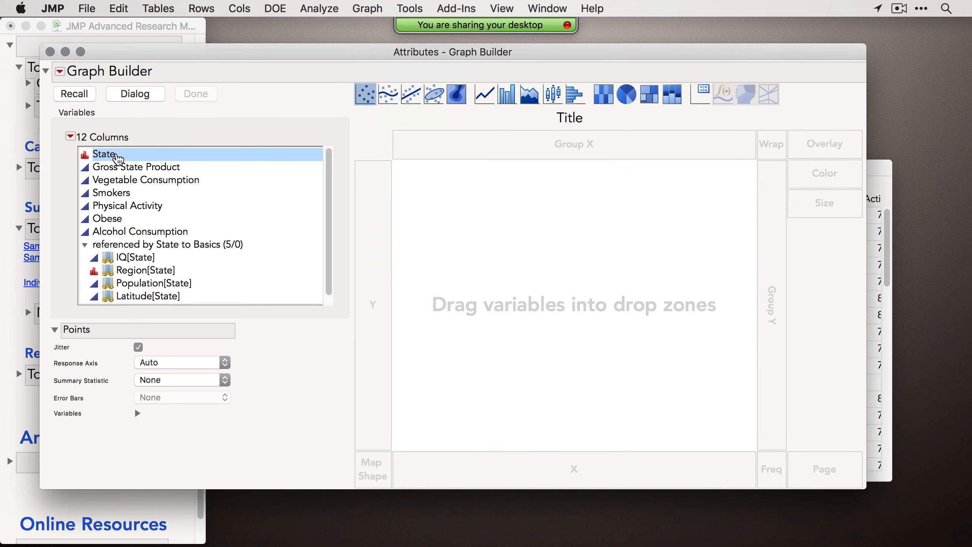
pyautogui.moveTo(117, 158); pyautogui.dragTo(374, 464)
pyautogui.scroll(-1, 209, 251)
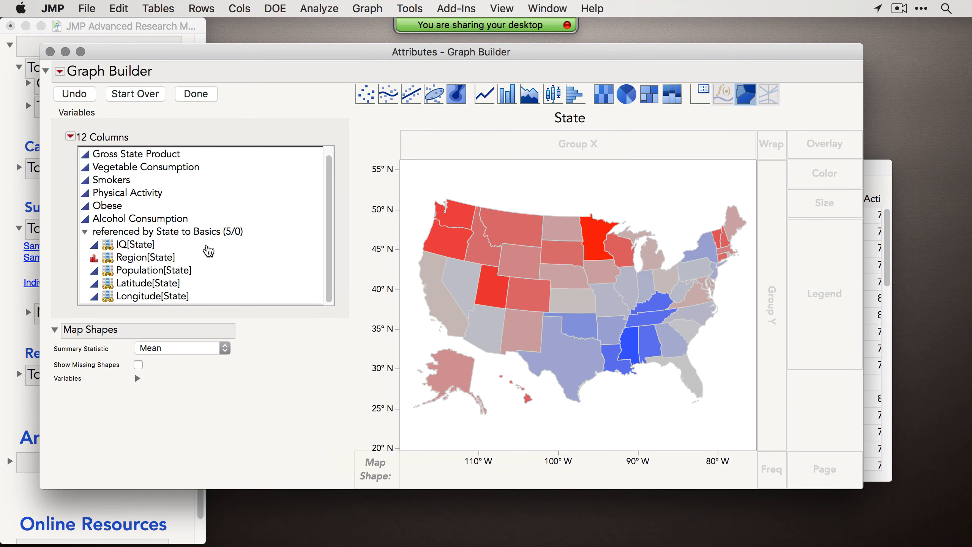
# Color the state map by the referenced IQ[State] column and shift the graph window slightly aside.
pyautogui.moveTo(141, 244); pyautogui.dragTo(522, 266)
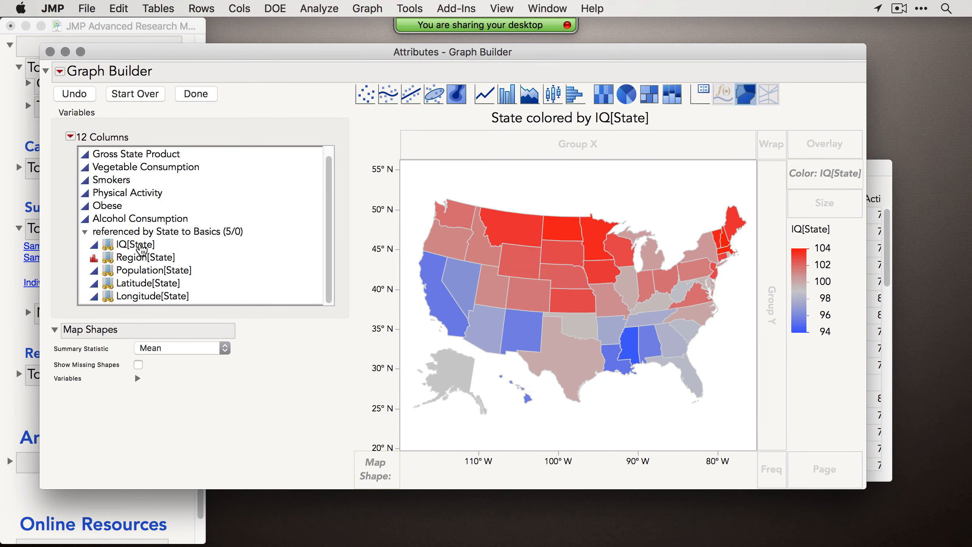
pyautogui.moveTo(358, 51); pyautogui.dragTo(369, 61)
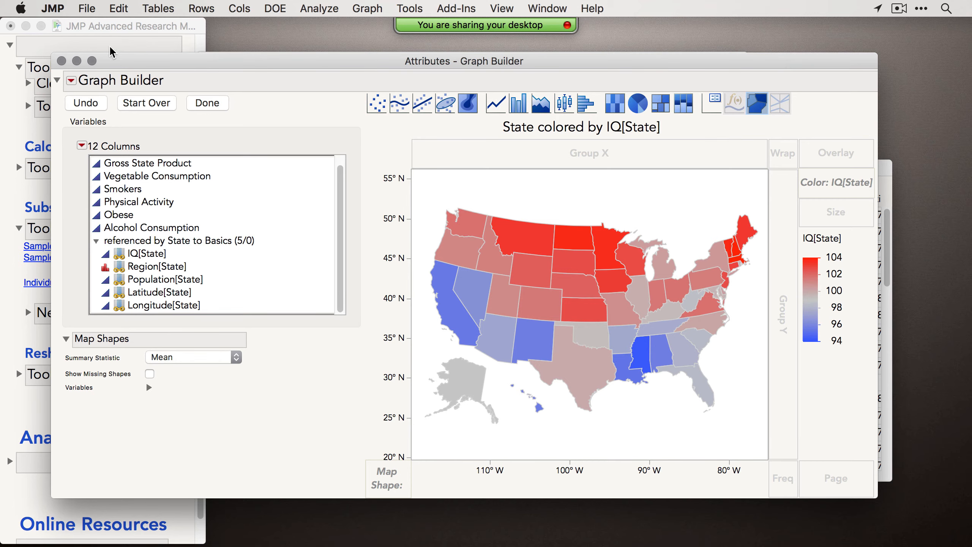
pyautogui.moveTo(141, 62); pyautogui.dragTo(155, 66)
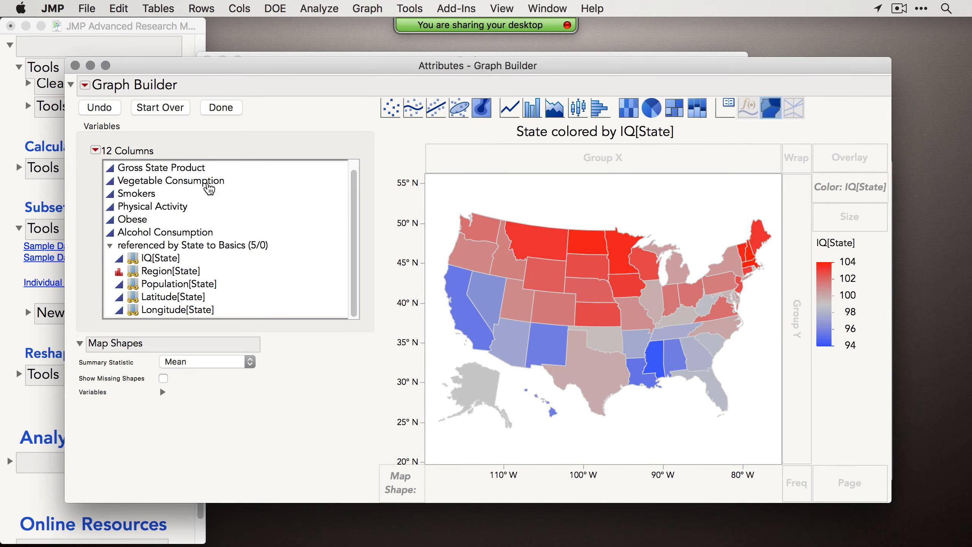
# Close the state map and spread out the Attributes and Basics tables, leaving Basics as the active table.
pyautogui.click(75, 66)
pyautogui.moveTo(411, 173); pyautogui.dragTo(376, 167)
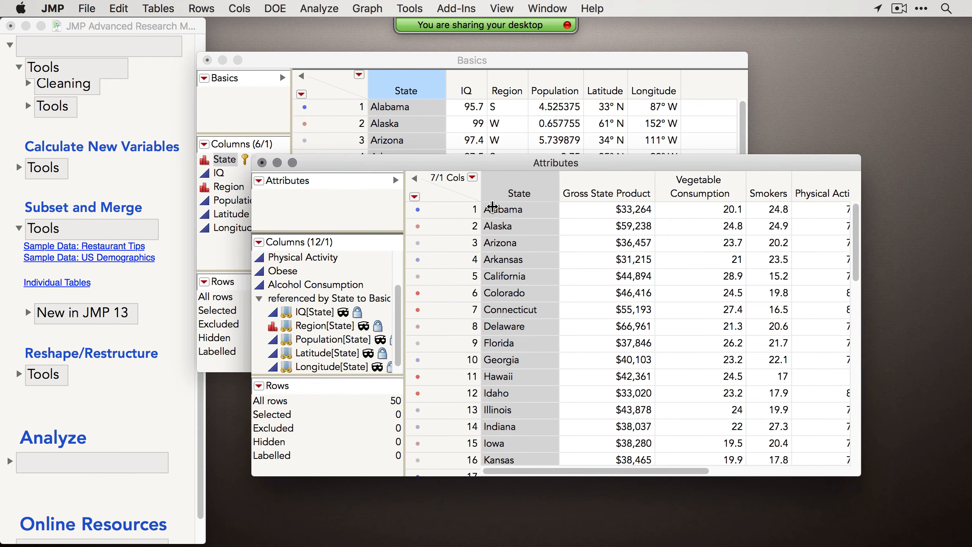
pyautogui.moveTo(521, 161); pyautogui.dragTo(518, 177)
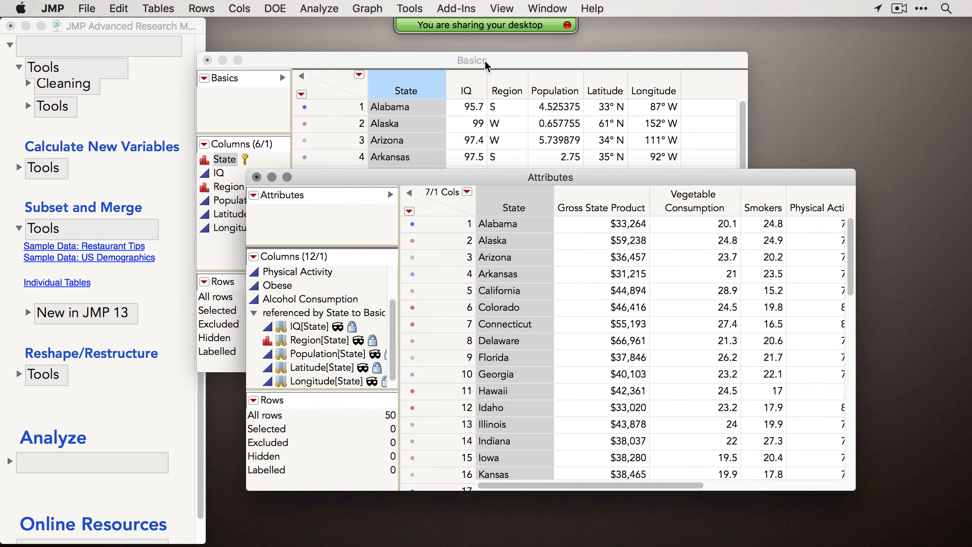
pyautogui.moveTo(485, 59); pyautogui.dragTo(499, 50)
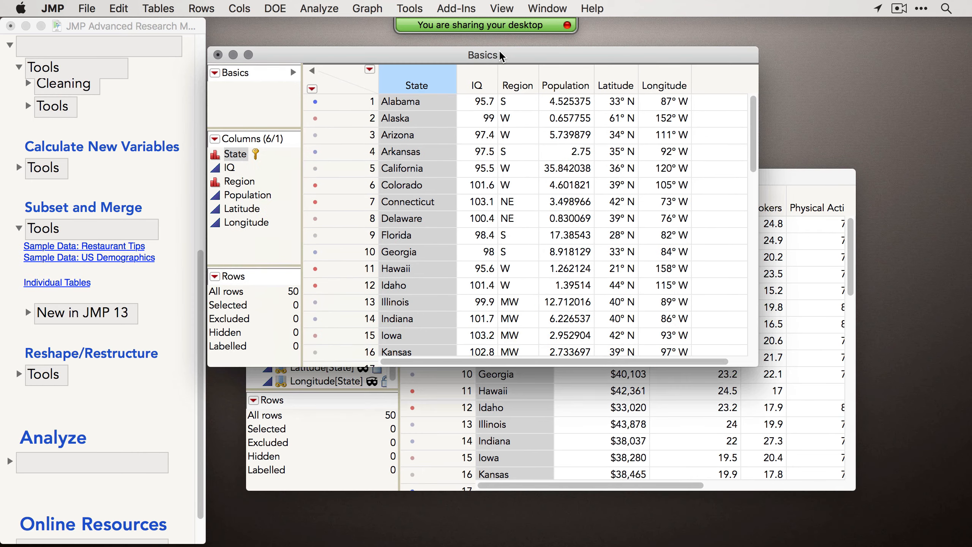
# Review the Link ID option of State in Basics and the Link Reference option of State in Attributes.
pyautogui.rightClick(415, 73)
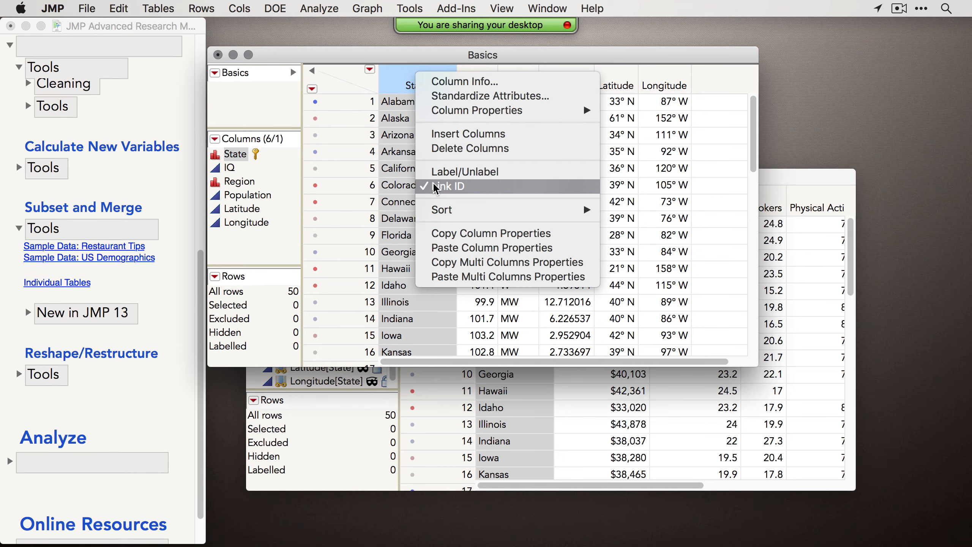
pyautogui.click(442, 187)
pyautogui.rightClick(509, 207)
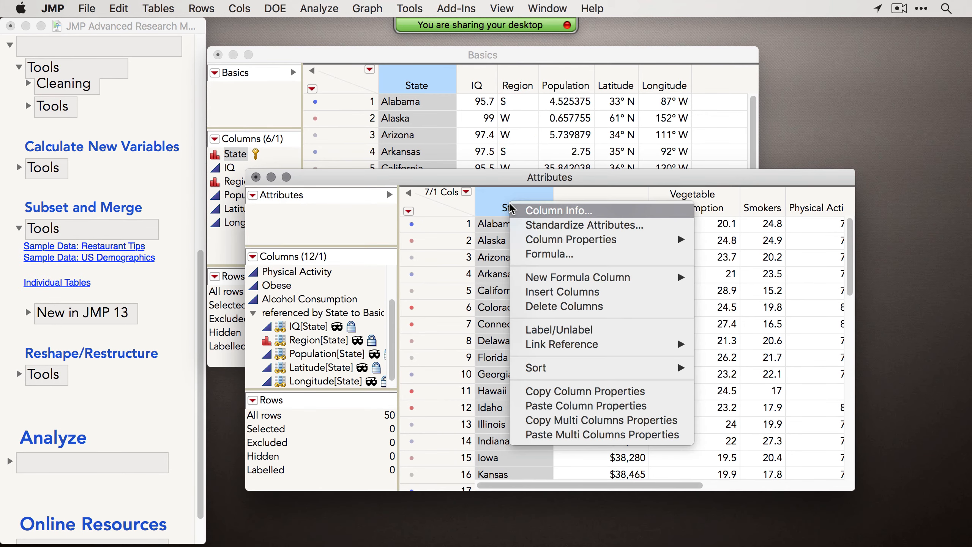
pyautogui.moveTo(534, 351)
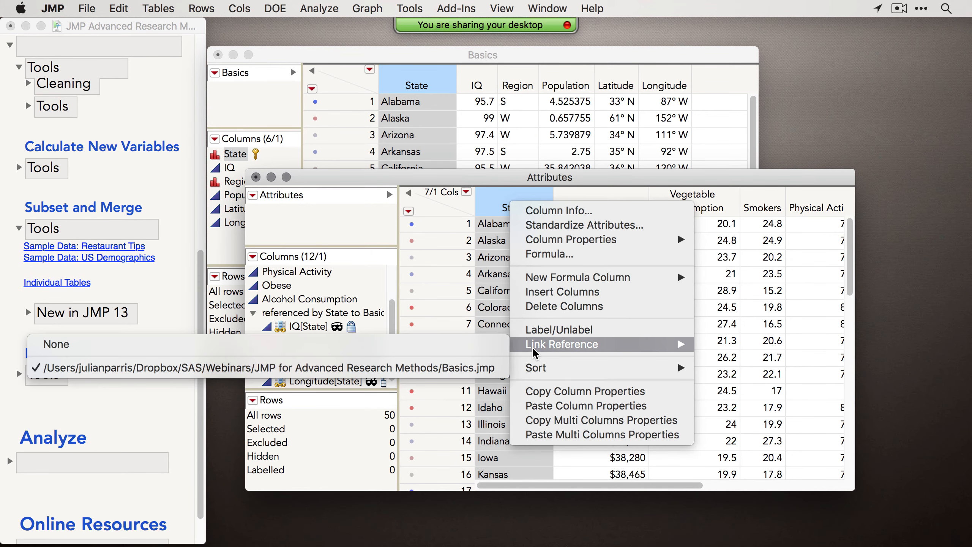
pyautogui.click(436, 368)
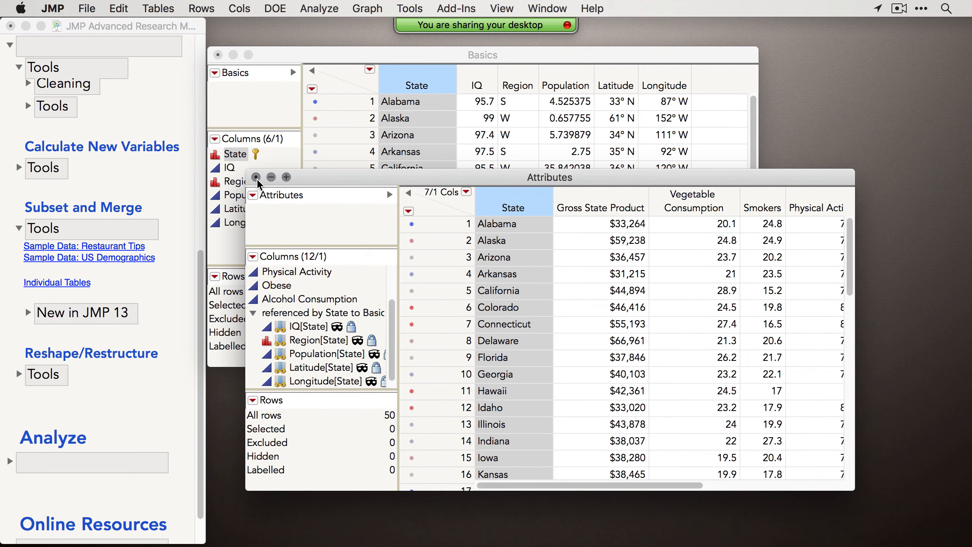
pyautogui.moveTo(536, 177); pyautogui.dragTo(555, 185)
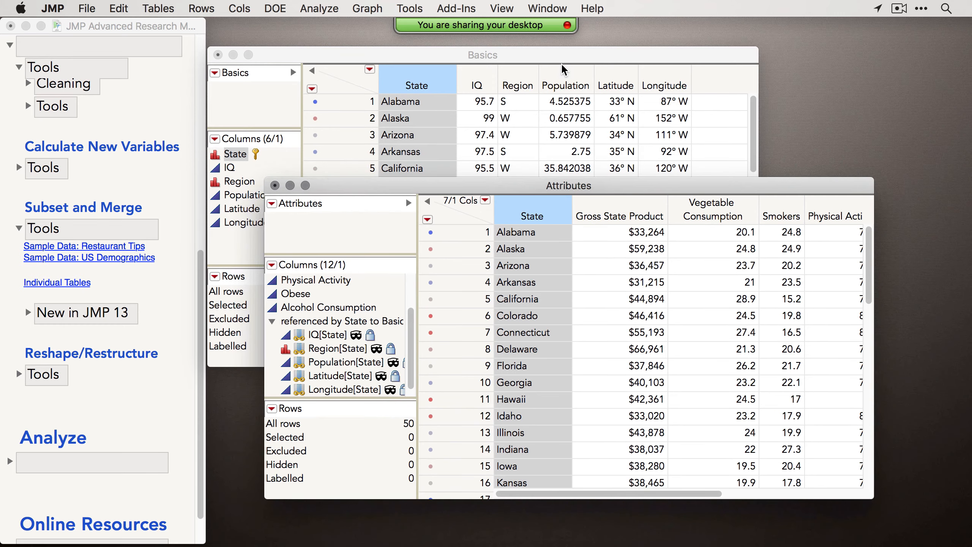
# Select the Region column in Basics and look at its Link Reference options.
pyautogui.click(571, 61)
pyautogui.click(510, 78)
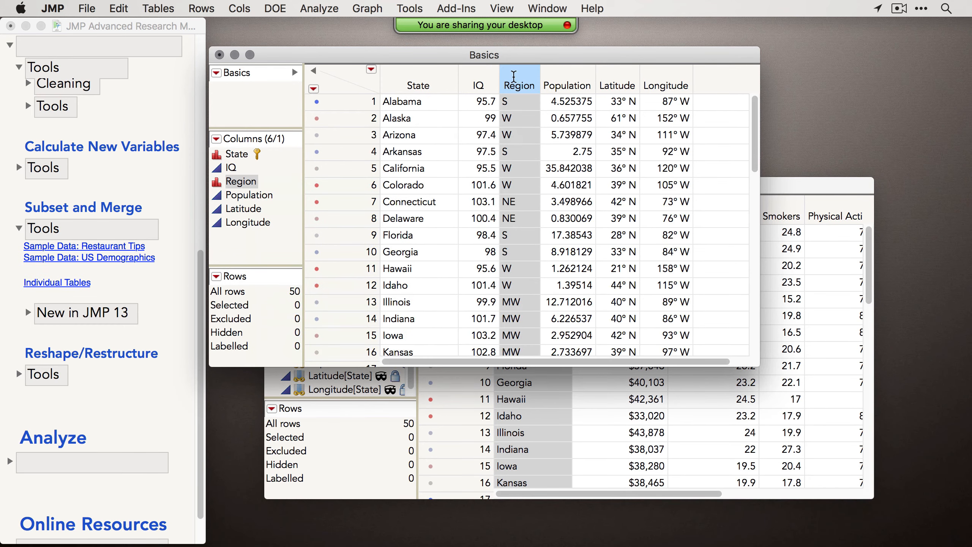
pyautogui.rightClick(513, 81)
pyautogui.moveTo(603, 239)
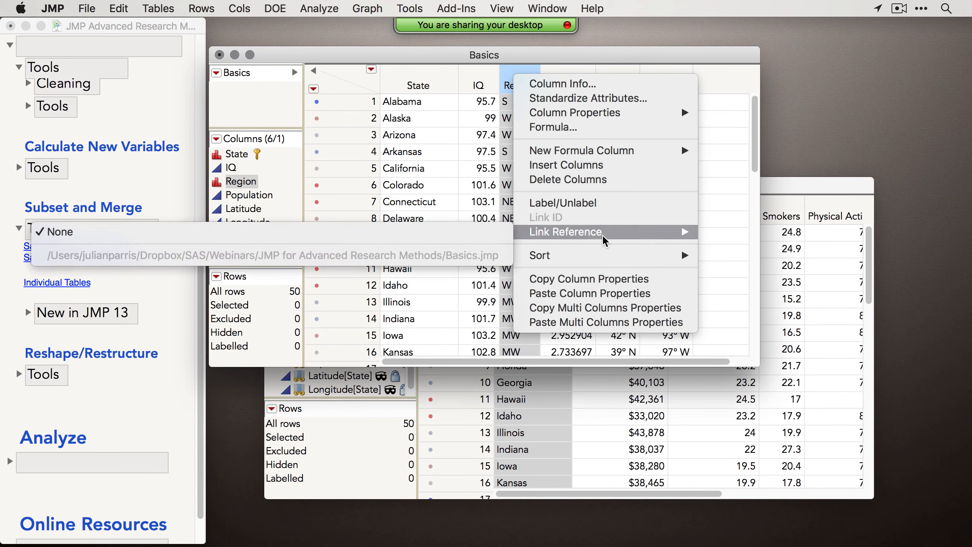
pyautogui.click(476, 49)
pyautogui.moveTo(477, 48); pyautogui.dragTo(486, 43)
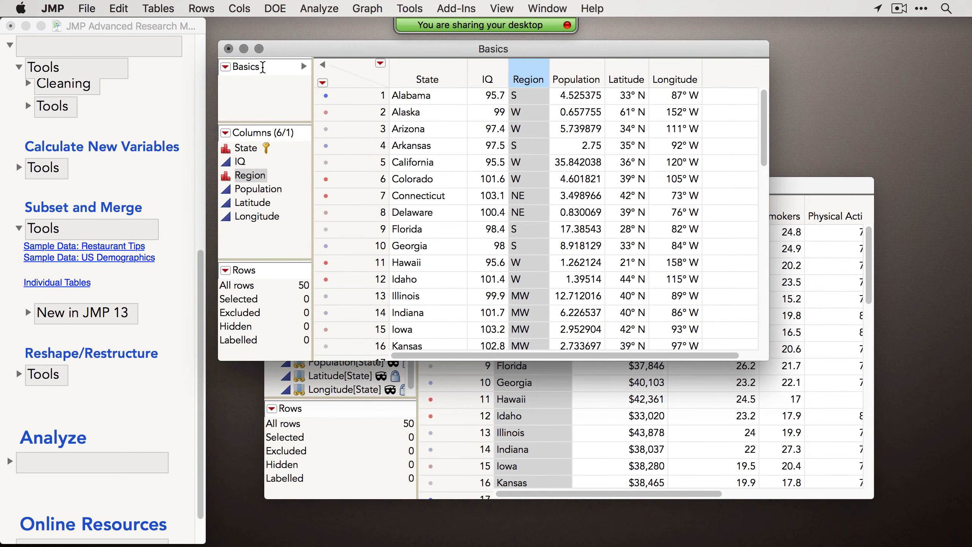
# Close the Basics and Attributes tables without saving the changes.
pyautogui.click(229, 49)
pyautogui.click(455, 134)
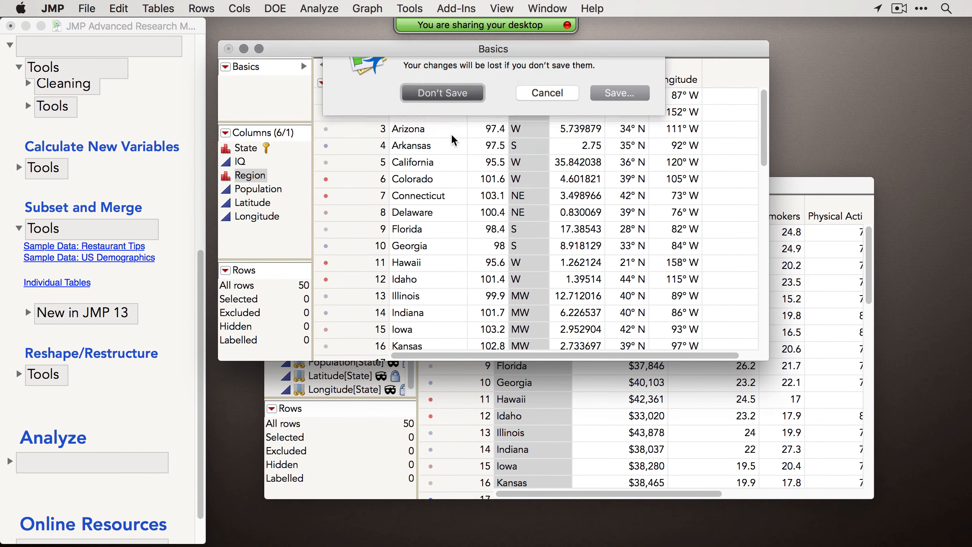
pyautogui.click(623, 216)
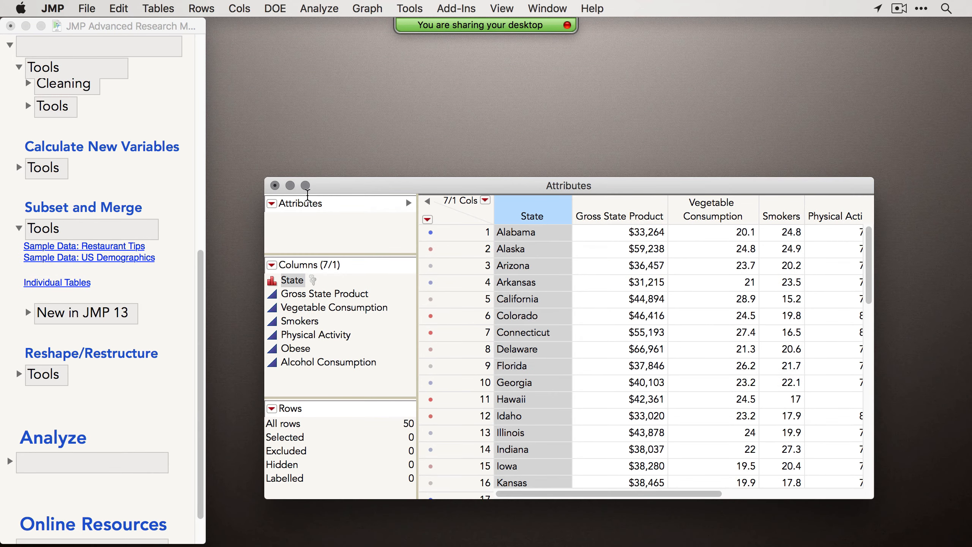
pyautogui.click(274, 186)
pyautogui.click(514, 272)
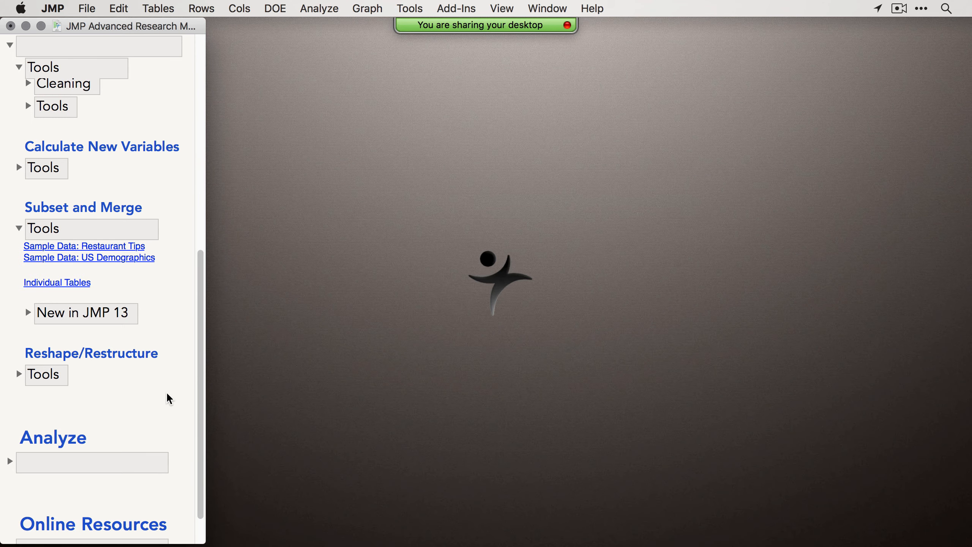
# Collapse the Subset and Merge tools in the journal and expand the Reshape/Restructure tools.
pyautogui.click(18, 228)
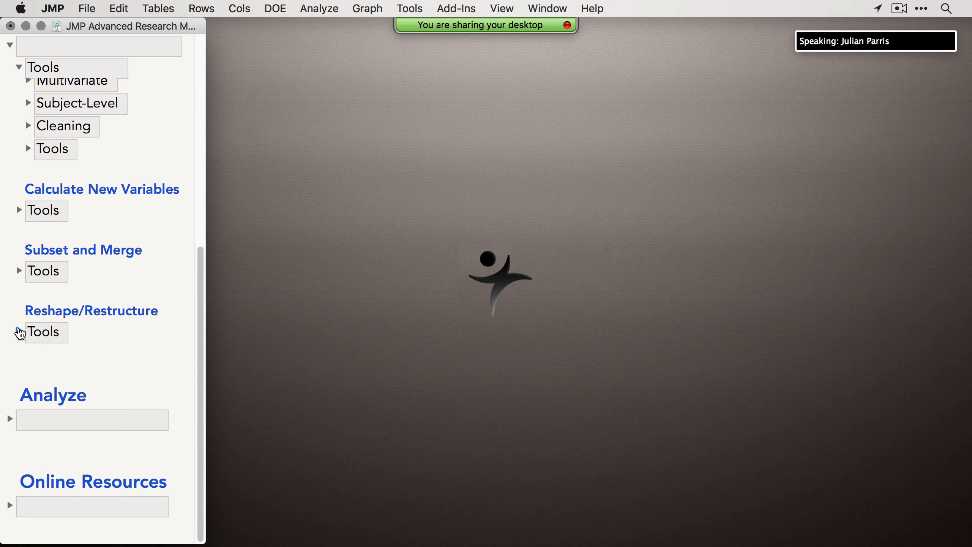
pyautogui.click(18, 331)
pyautogui.scroll(-3, 102, 230)
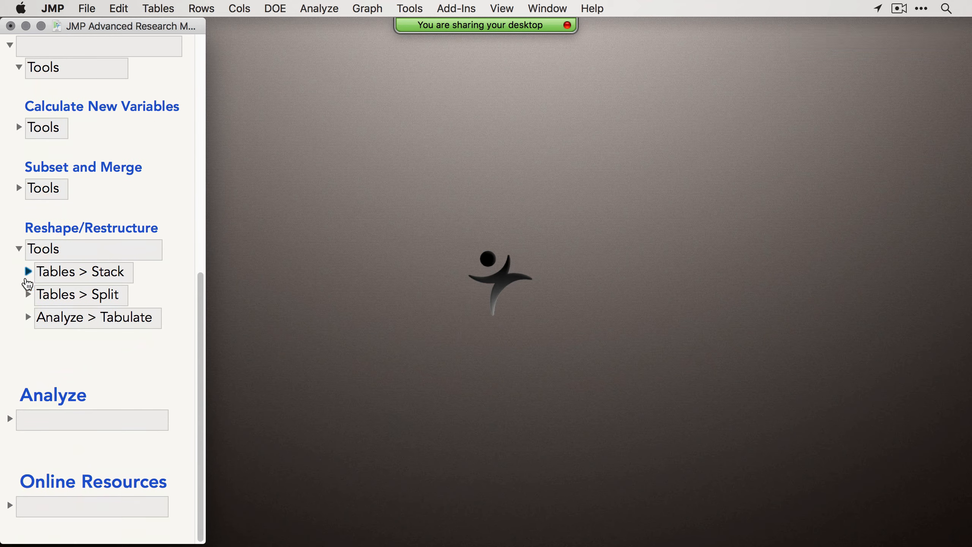
# Open the Dogs sample data from the journal's Stack section, widen its window, and select the first row's ID.
pyautogui.click(29, 271)
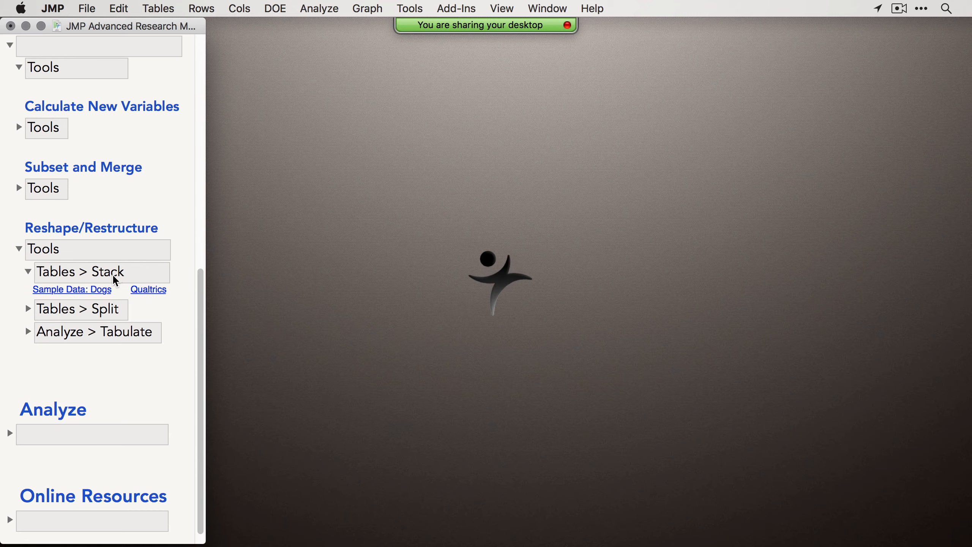
pyautogui.click(97, 288)
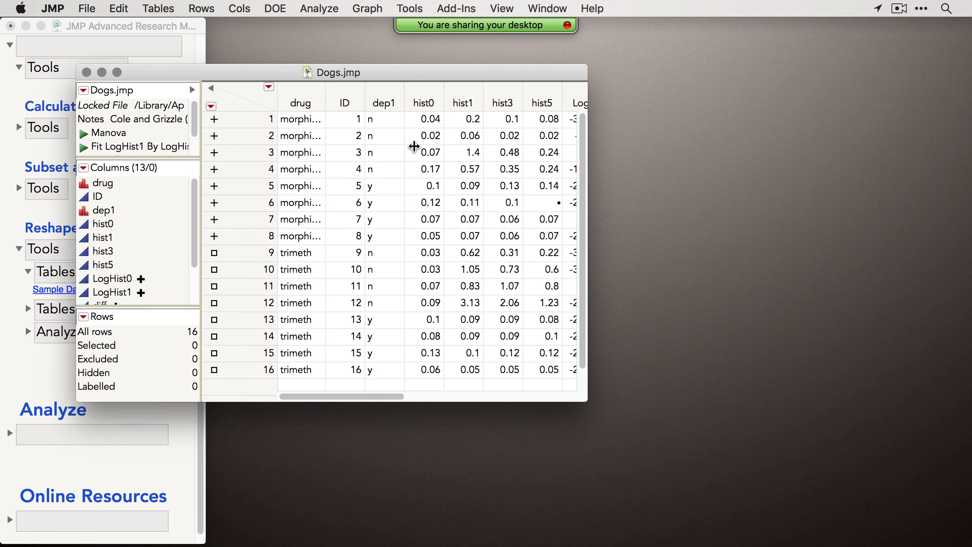
pyautogui.moveTo(597, 392); pyautogui.dragTo(854, 413)
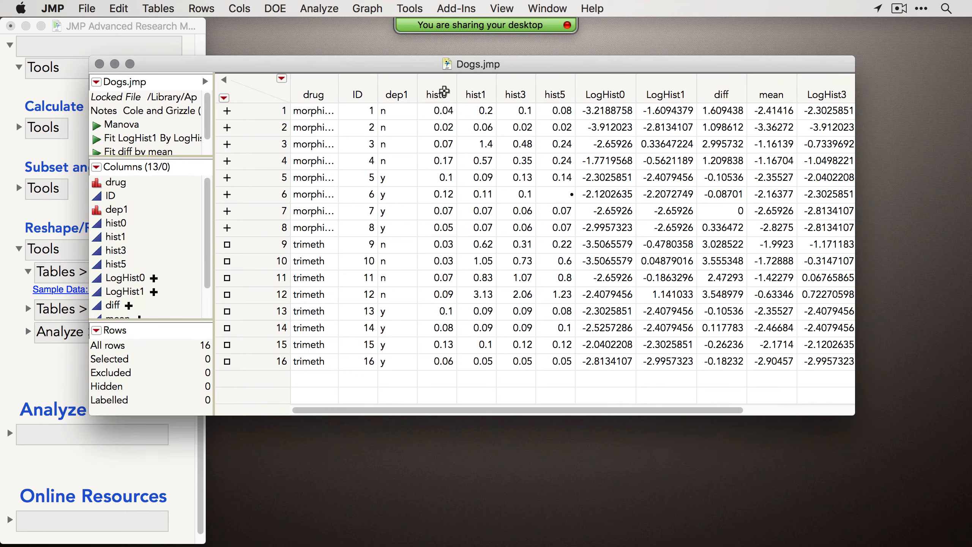
pyautogui.click(325, 112)
pyautogui.click(366, 114)
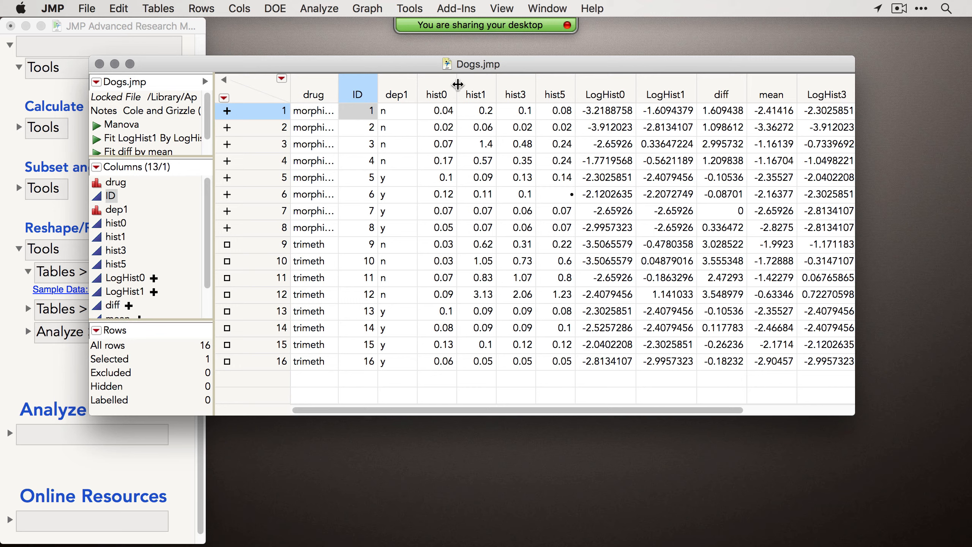
# Stack the hist0, hist1, hist3 and hist5 columns of Dogs into a new table, keeping the default column names.
pyautogui.moveTo(438, 92); pyautogui.dragTo(563, 93)
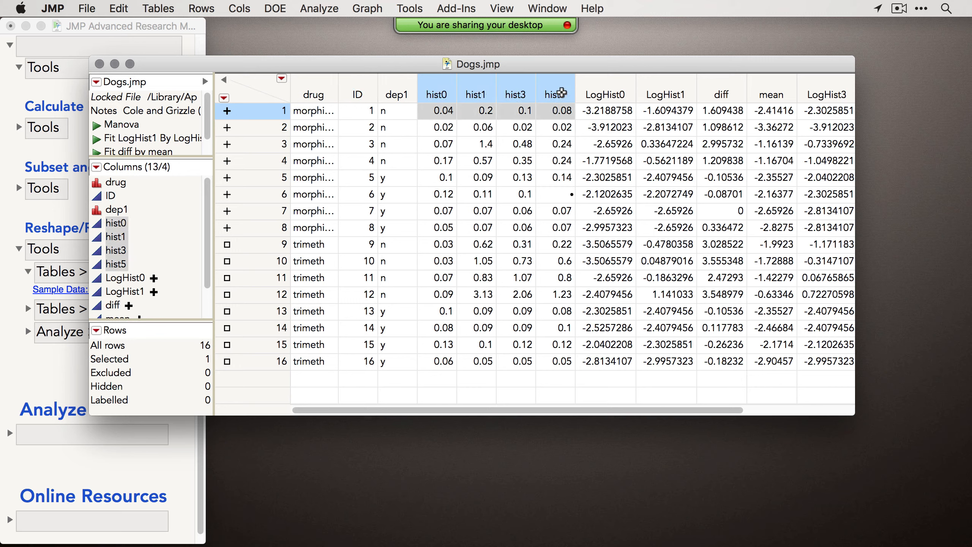
pyautogui.click(157, 8)
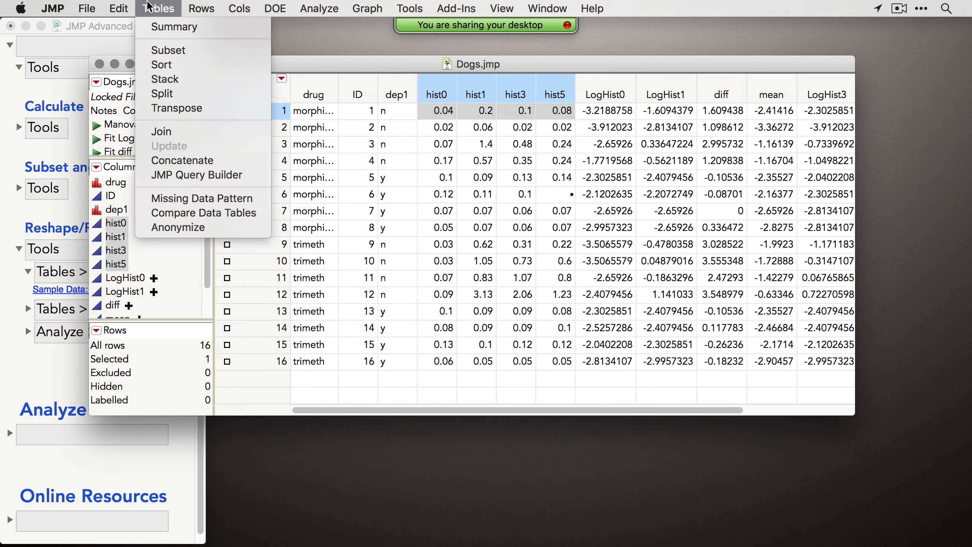
pyautogui.click(179, 81)
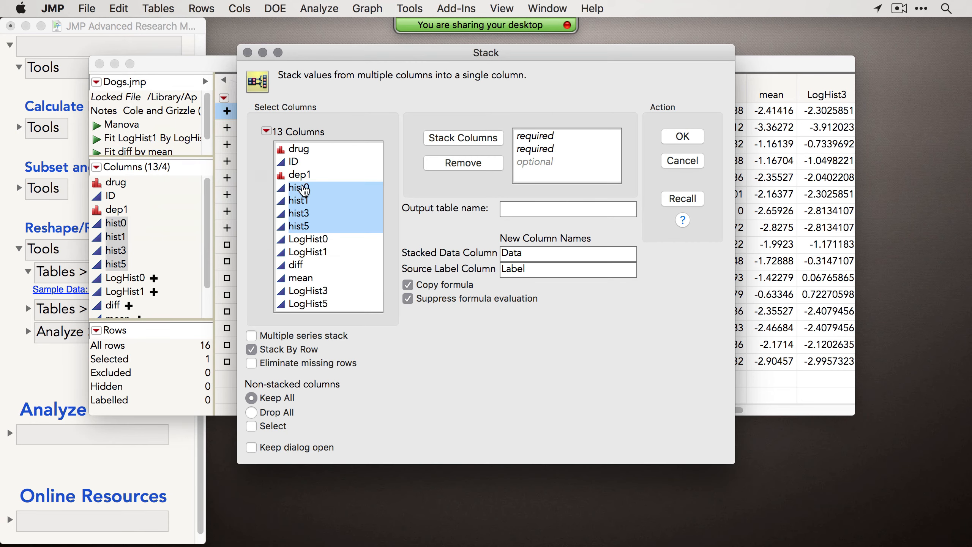
pyautogui.moveTo(370, 57); pyautogui.dragTo(390, 137)
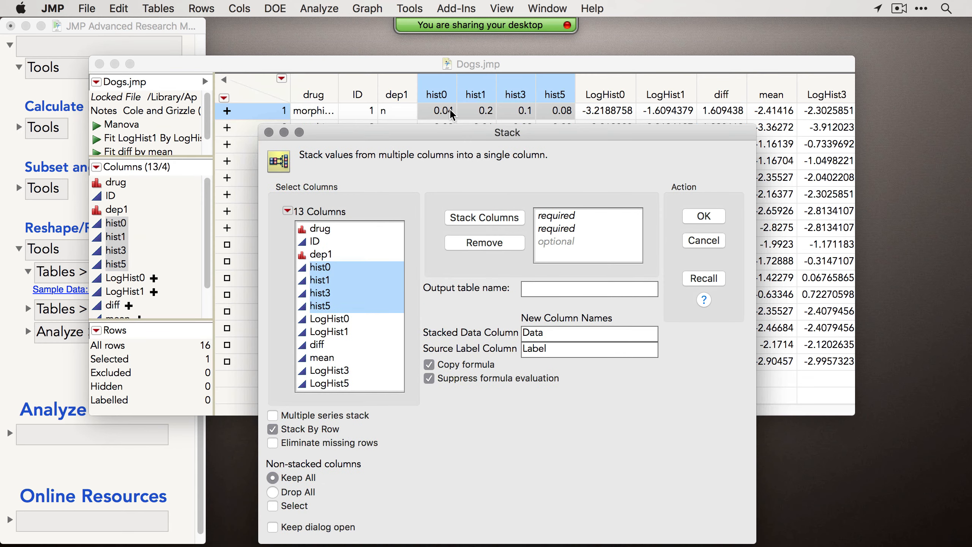
pyautogui.click(499, 222)
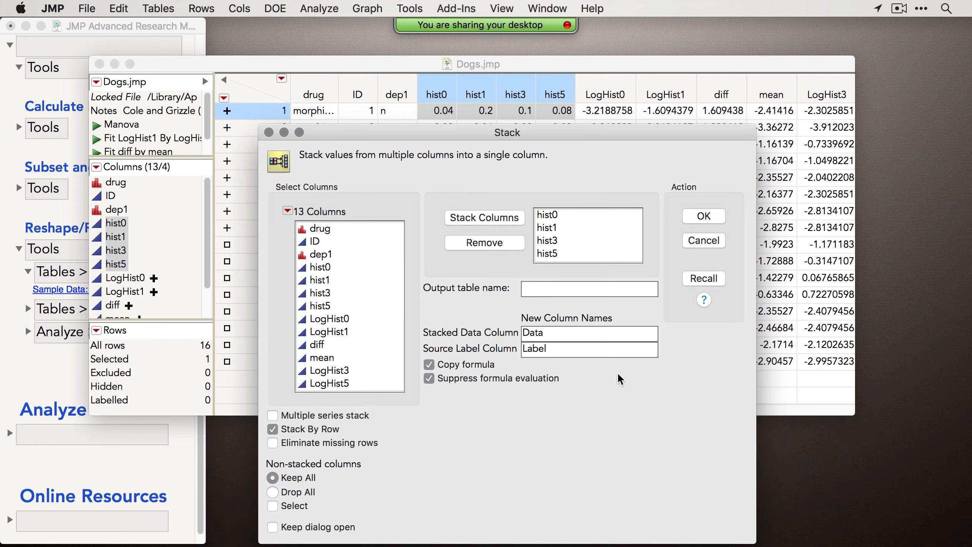
pyautogui.click(704, 216)
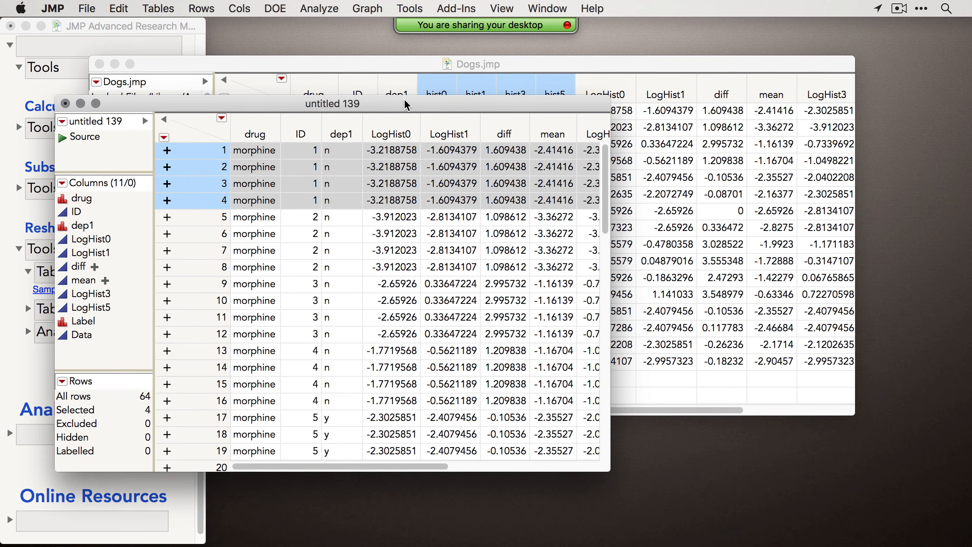
# Examine the Label values hist0, hist1, hist3 and hist5 in the first four rows of the stacked table.
pyautogui.moveTo(405, 101); pyautogui.dragTo(610, 145)
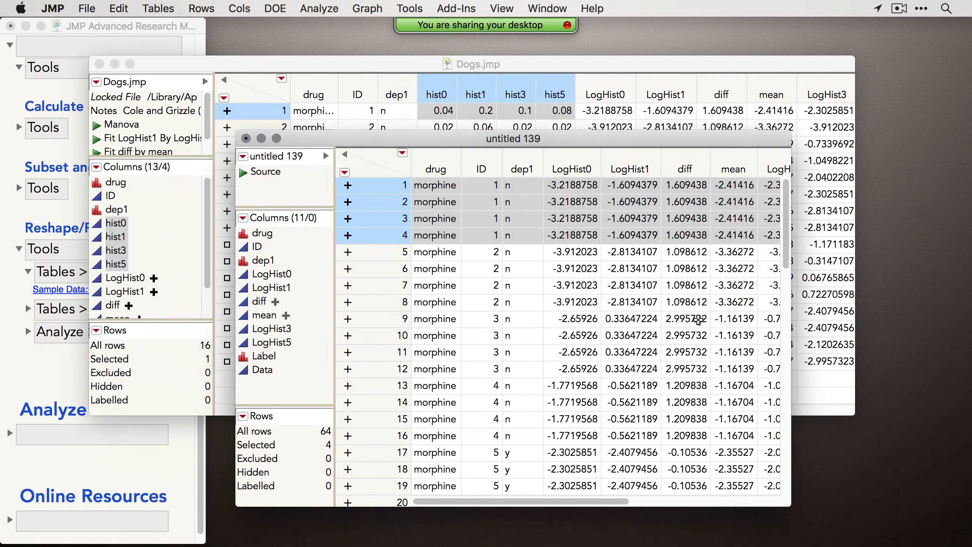
pyautogui.moveTo(611, 501); pyautogui.dragTo(759, 501)
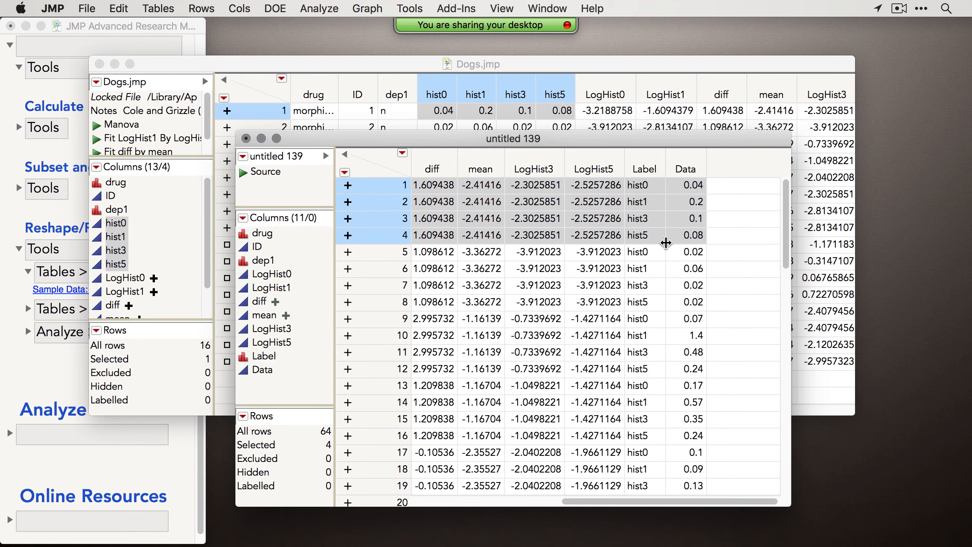
pyautogui.click(645, 187)
pyautogui.moveTo(640, 179); pyautogui.dragTo(659, 238)
pyautogui.click(642, 201)
pyautogui.click(645, 222)
pyautogui.click(646, 236)
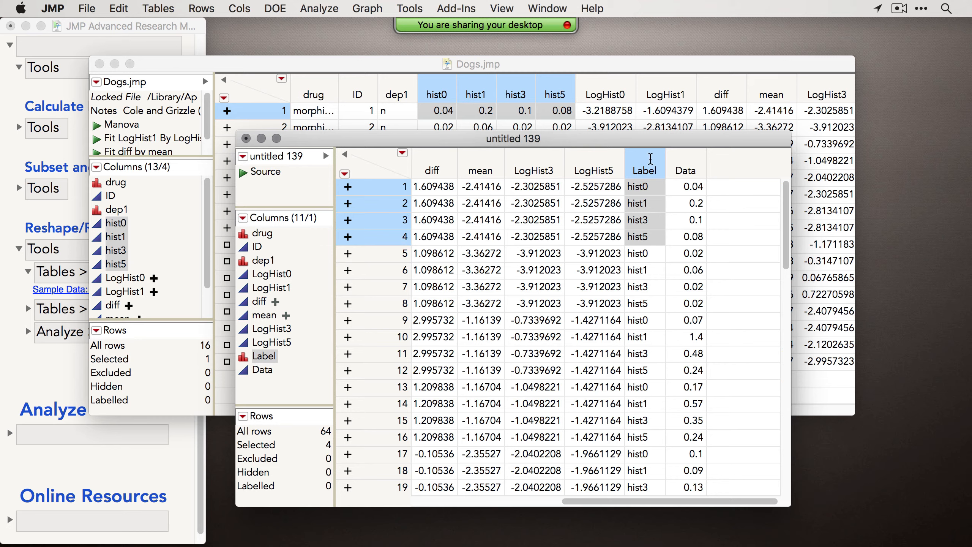
# Compare the first four Data and Label entries of the stacked table with the hist columns in Dogs.
pyautogui.click(689, 193)
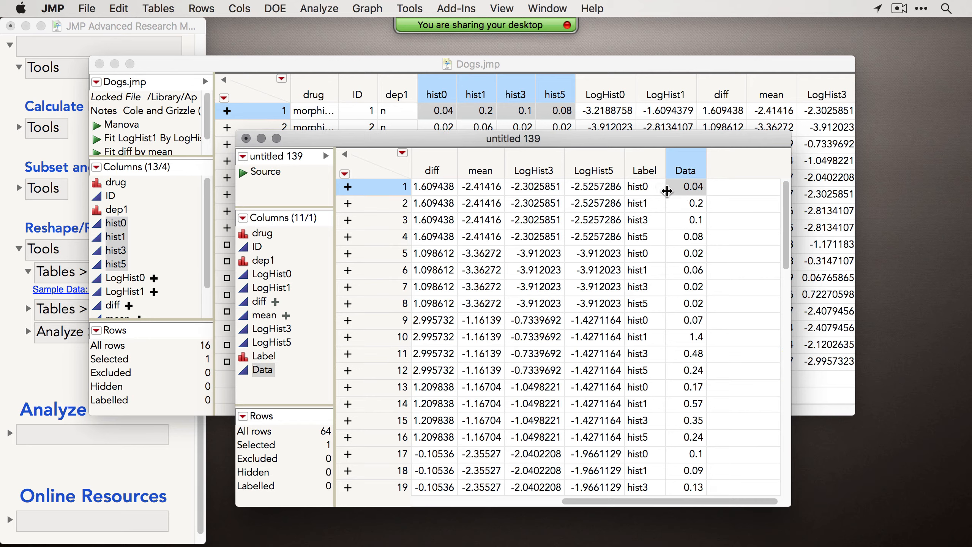
pyautogui.click(685, 203)
pyautogui.click(694, 222)
pyautogui.click(701, 240)
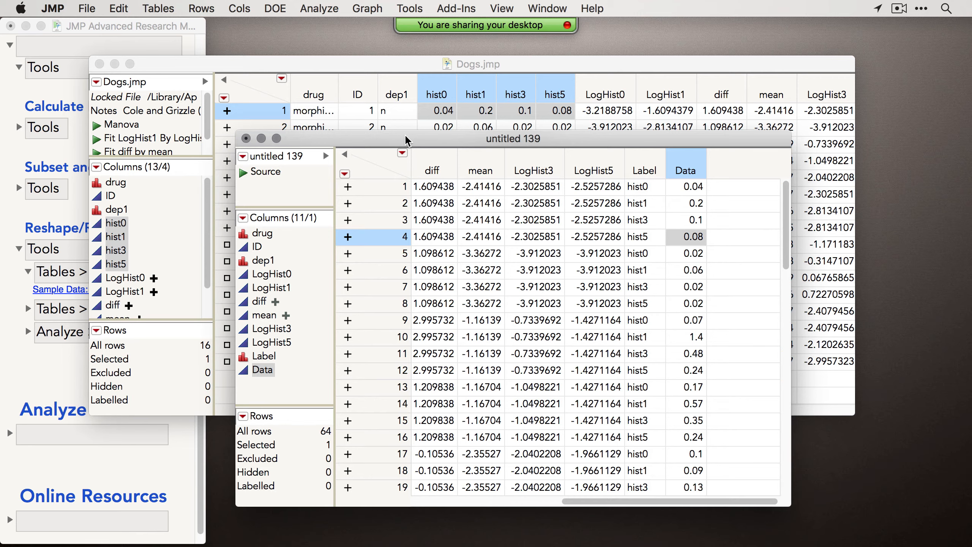
pyautogui.moveTo(405, 139); pyautogui.dragTo(469, 125)
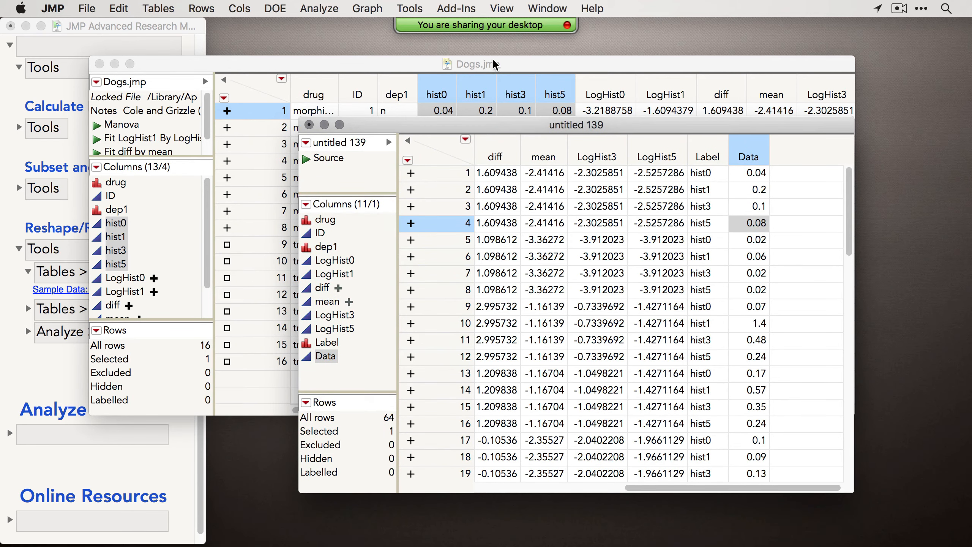
pyautogui.moveTo(704, 173); pyautogui.dragTo(721, 226)
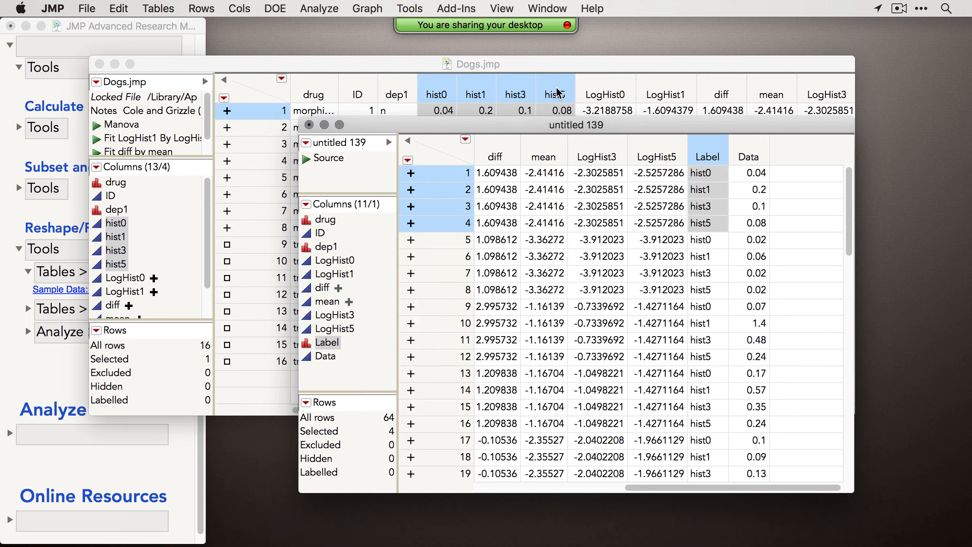
# Close the stacked table and the Dogs table, and collapse the Stack section in the journal.
pyautogui.click(308, 125)
pyautogui.click(530, 212)
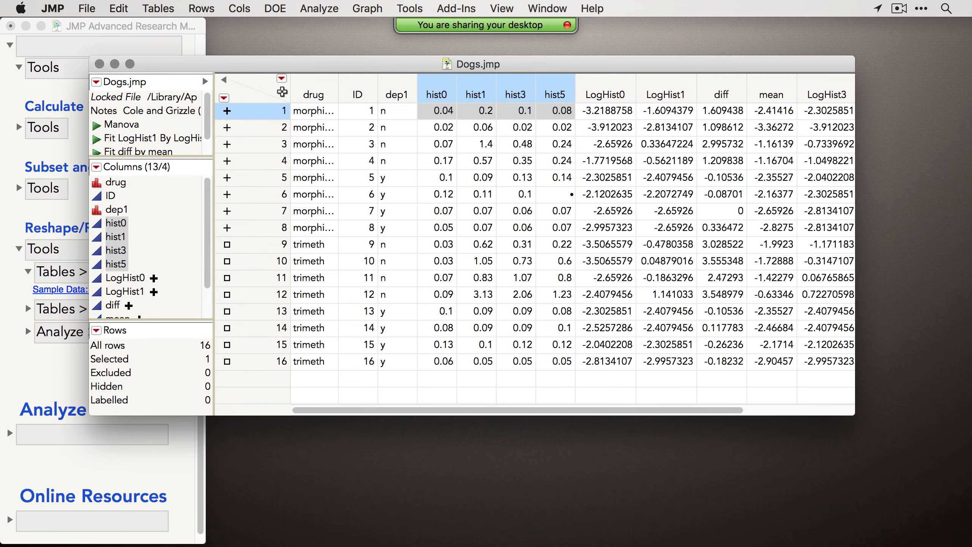
pyautogui.click(99, 63)
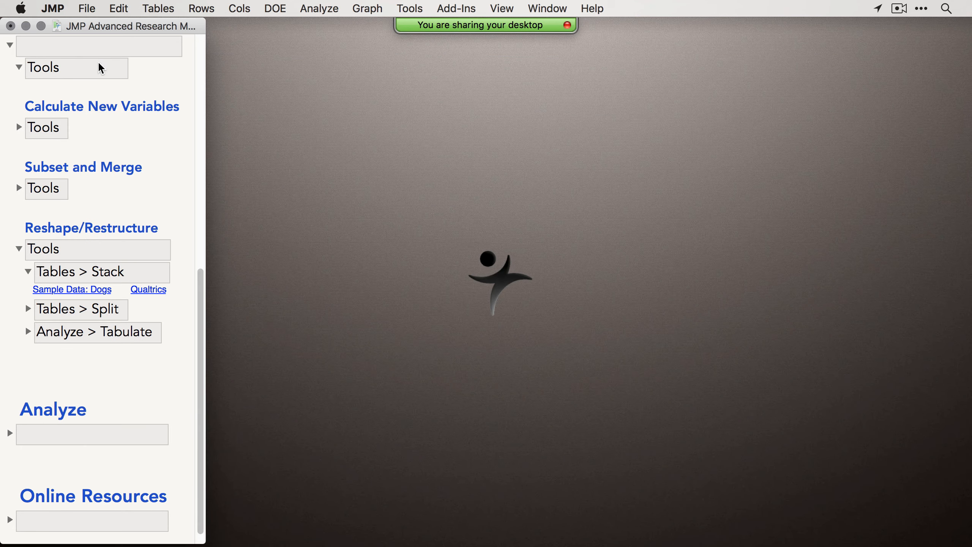
pyautogui.click(39, 277)
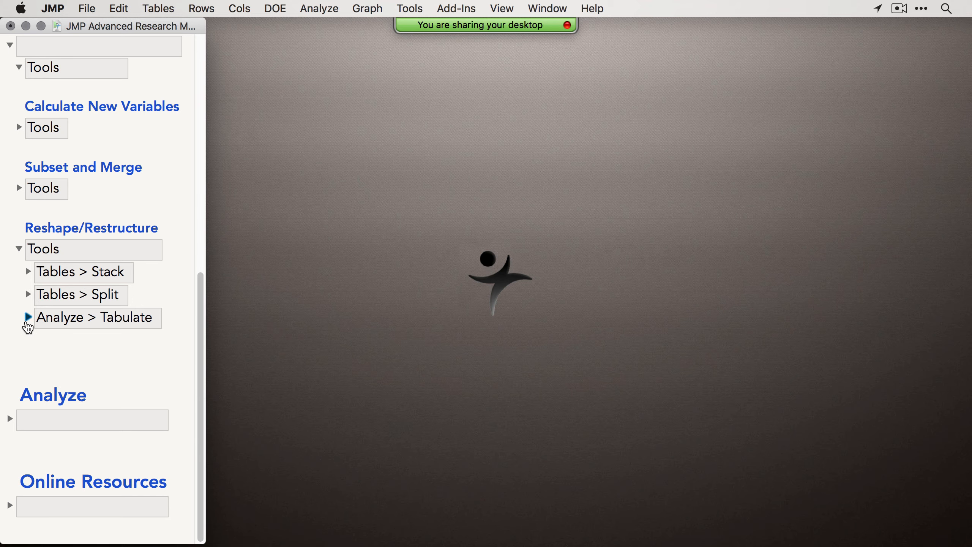
# Open the SAT by Year sample data from the journal's Tabulate section and select the Alabama rows to review their yearly SAT scores.
pyautogui.click(29, 317)
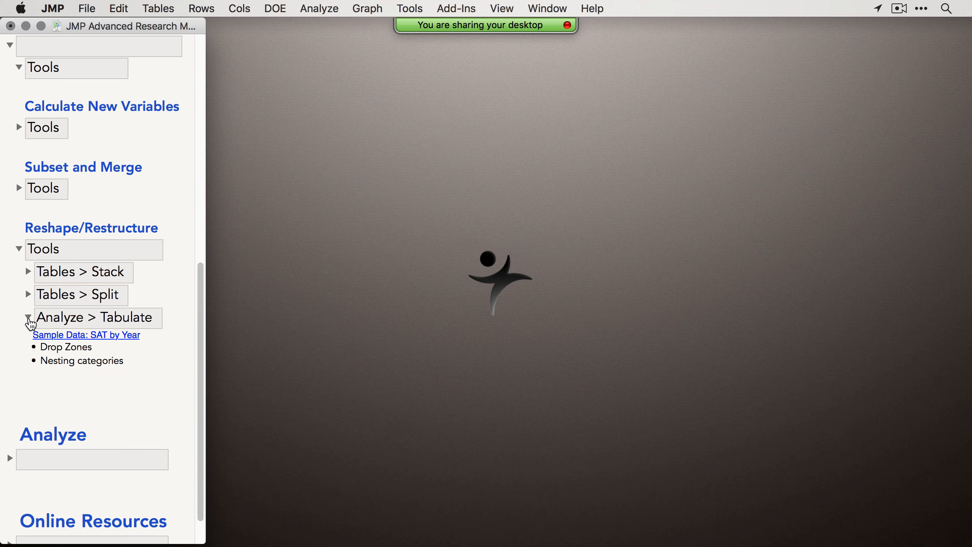
pyautogui.click(102, 335)
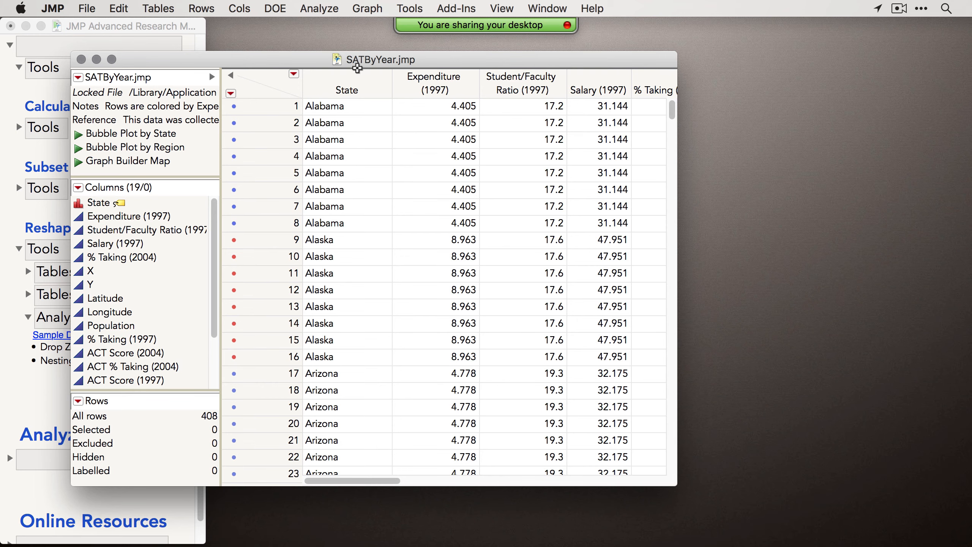
pyautogui.moveTo(357, 68); pyautogui.dragTo(351, 66)
pyautogui.moveTo(272, 109); pyautogui.dragTo(283, 223)
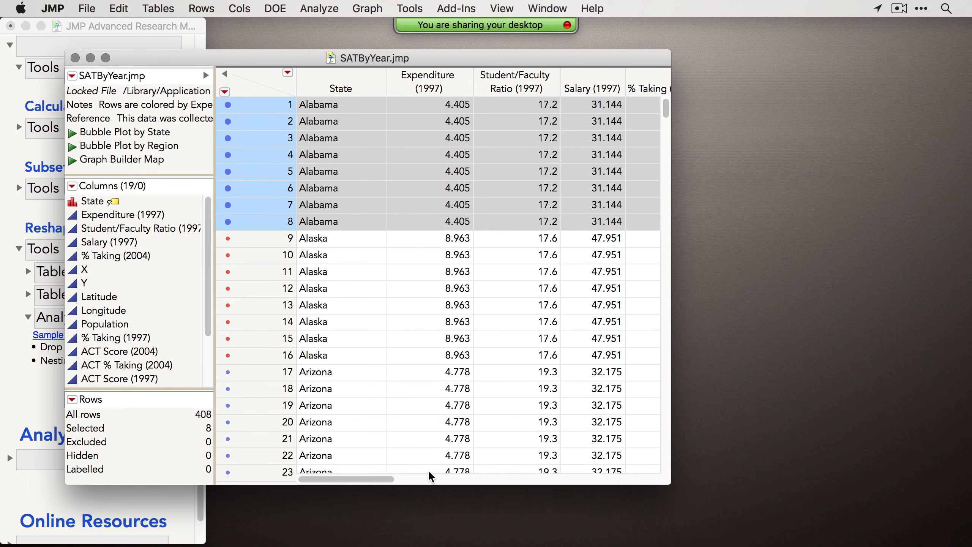
pyautogui.moveTo(373, 480); pyautogui.dragTo(694, 482)
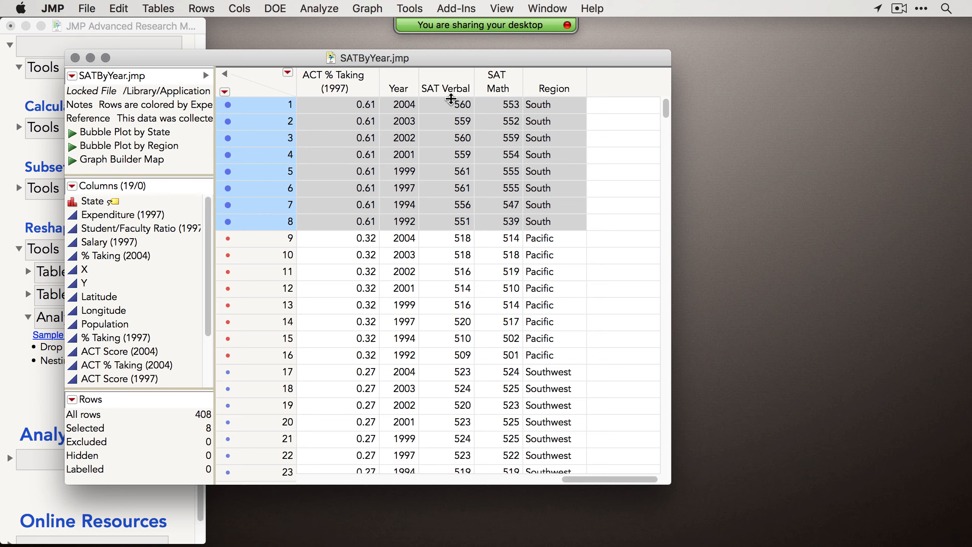
# Start a Tabulate of SATByYear with State as rows and the Mean of Expenditure (1997) as the column.
pyautogui.click(323, 9)
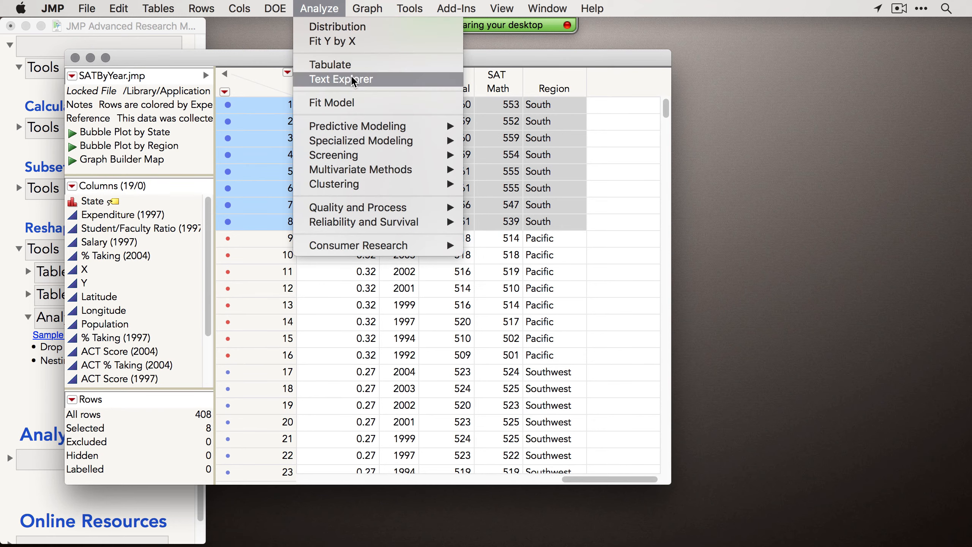
pyautogui.click(330, 65)
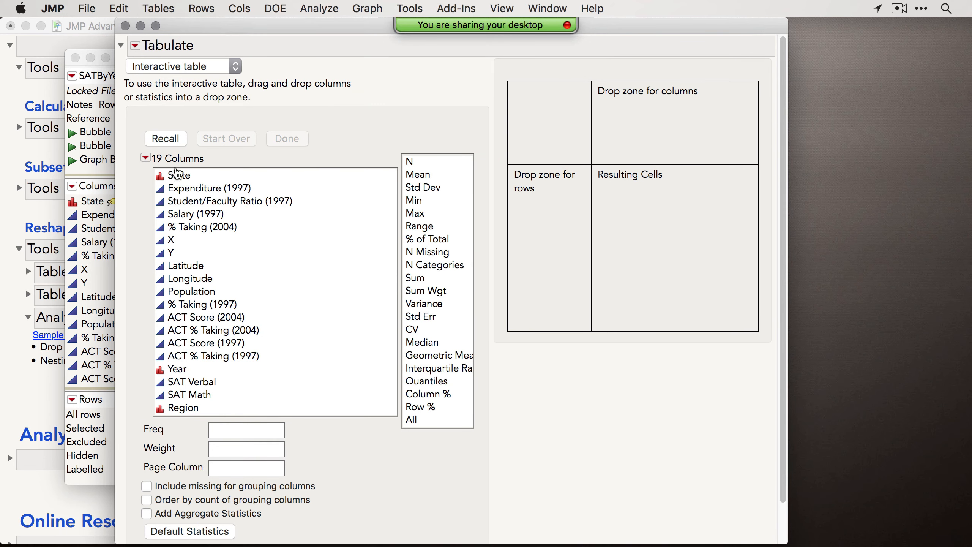
pyautogui.moveTo(177, 178); pyautogui.dragTo(549, 215)
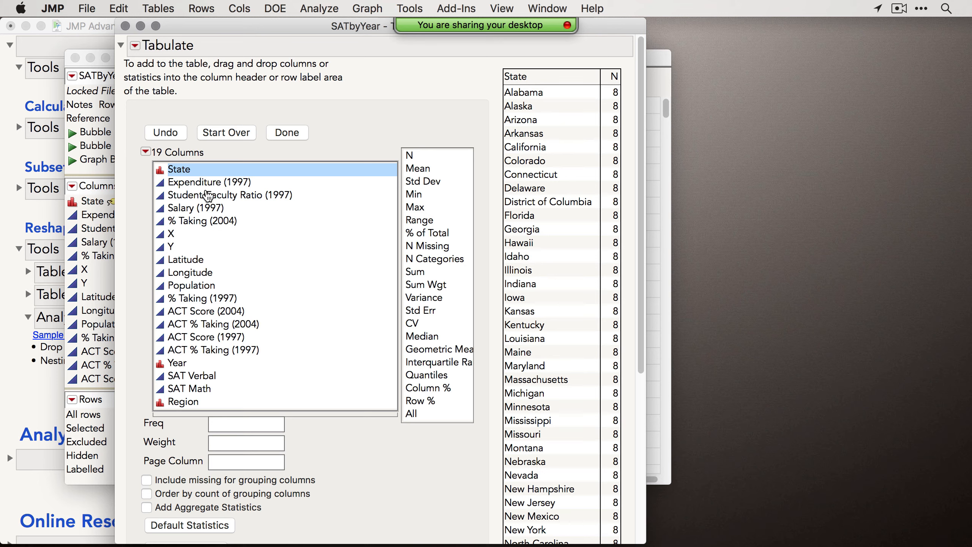
pyautogui.moveTo(209, 183); pyautogui.dragTo(615, 106)
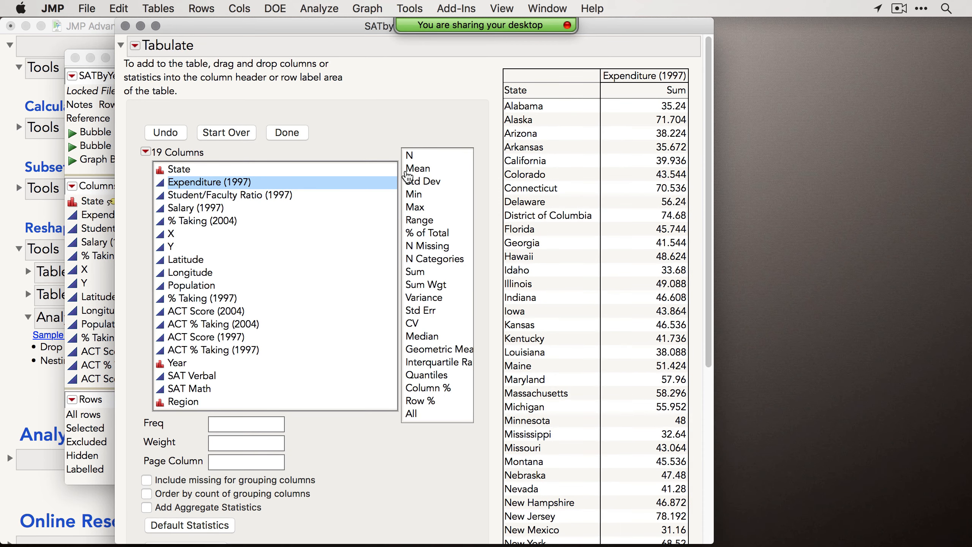
pyautogui.moveTo(418, 169); pyautogui.dragTo(666, 91)
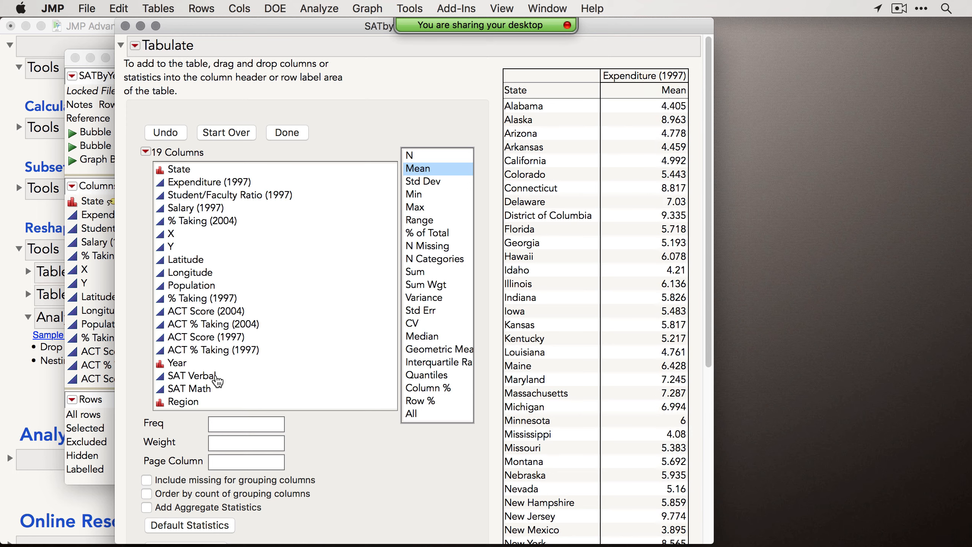
# Combine SAT Verbal and SAT Math into a temporary sum column within the Tabulate column list.
pyautogui.moveTo(217, 377); pyautogui.dragTo(217, 390)
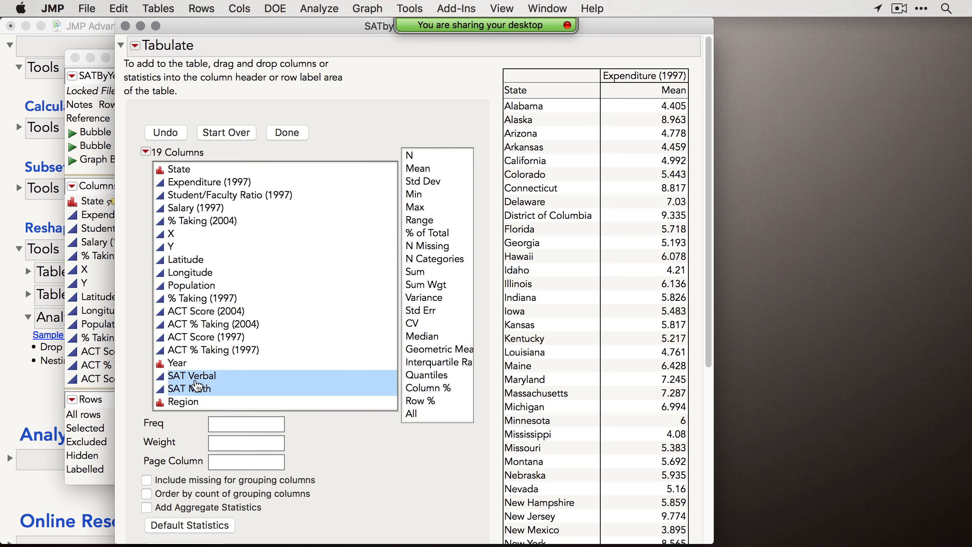
pyautogui.rightClick(184, 387)
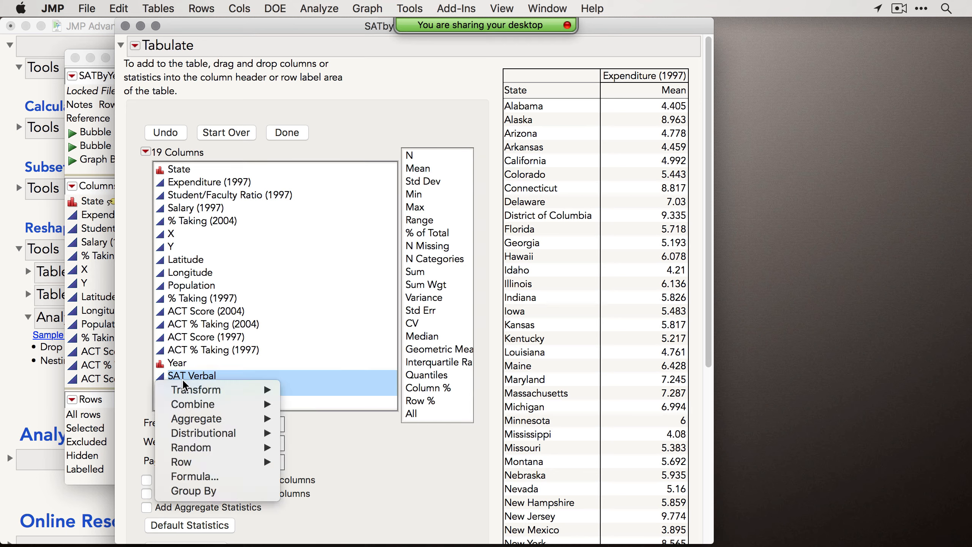
pyautogui.moveTo(180, 404)
pyautogui.click(323, 405)
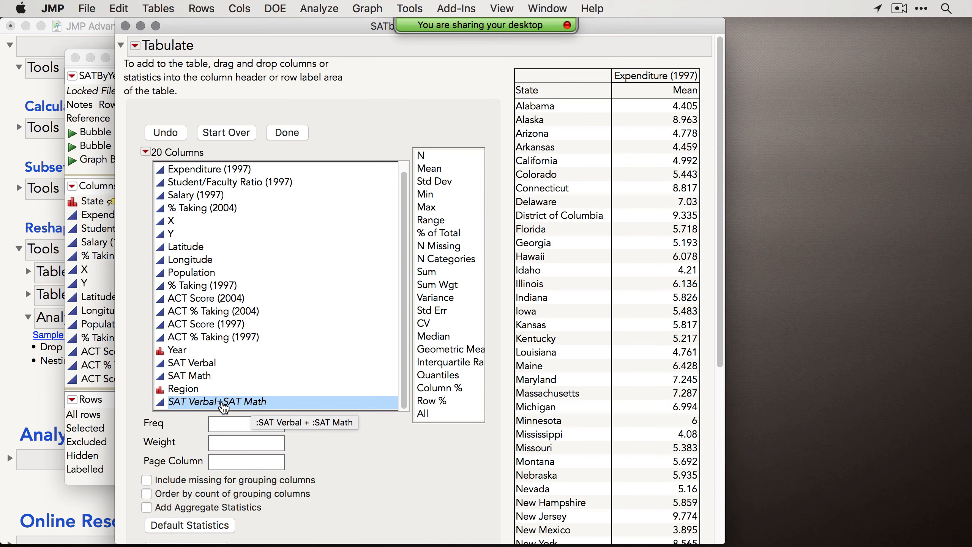
# Add the mean of SAT Verbal beside Expenditure (1997) and finish the Tabulate table.
pyautogui.moveTo(224, 408); pyautogui.dragTo(635, 119)
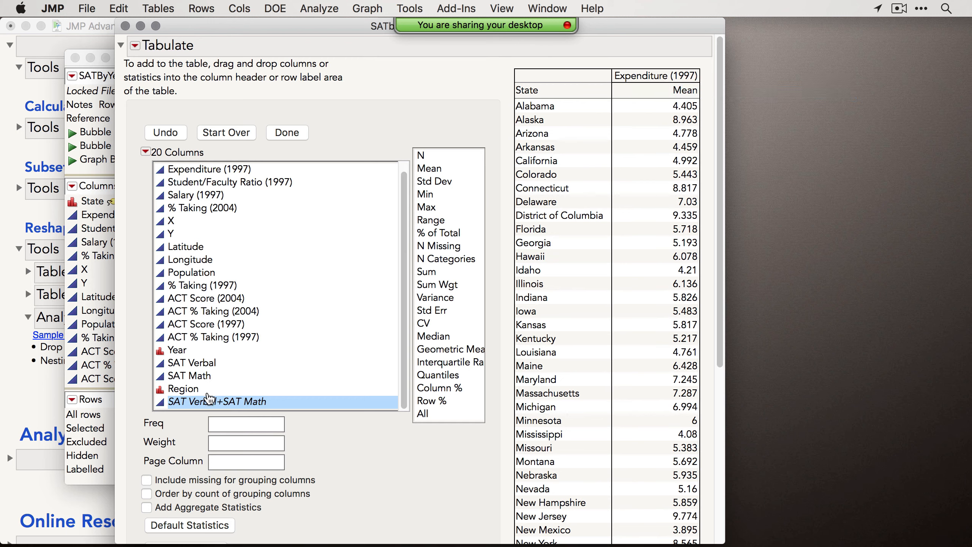
pyautogui.moveTo(208, 398); pyautogui.dragTo(617, 75)
pyautogui.moveTo(208, 363); pyautogui.dragTo(700, 83)
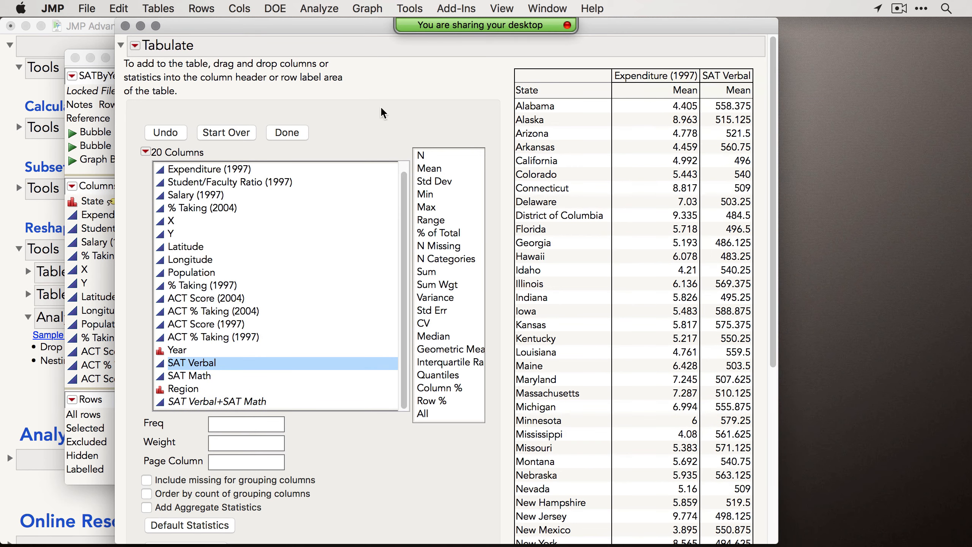
pyautogui.click(287, 133)
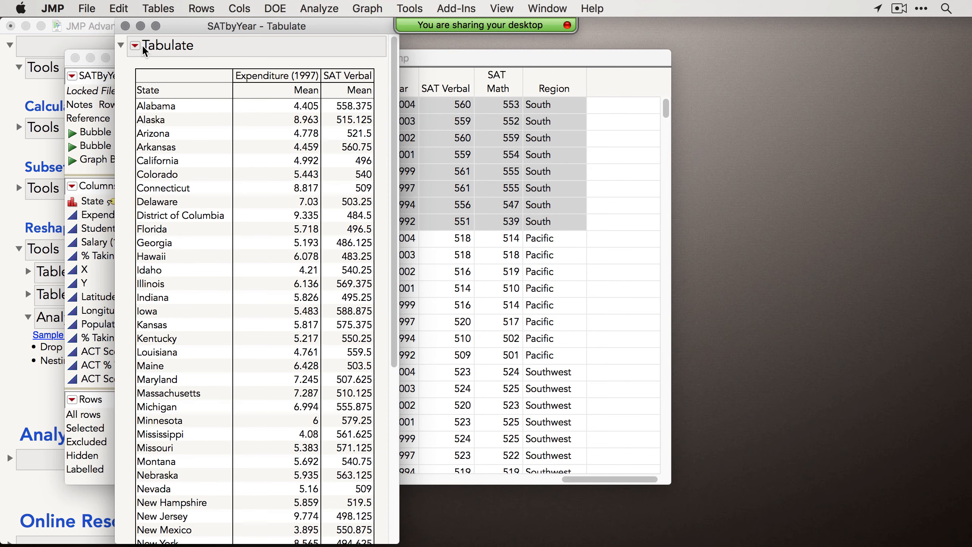
# Make the Tabulate results into a new data table and place it clear of the Tabulate report.
pyautogui.moveTo(217, 25); pyautogui.dragTo(312, 25)
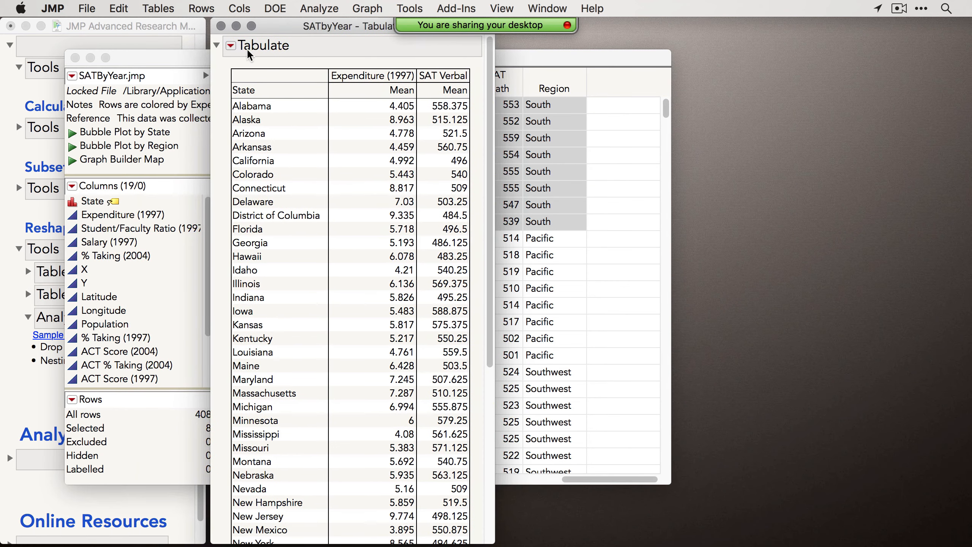
pyautogui.click(231, 47)
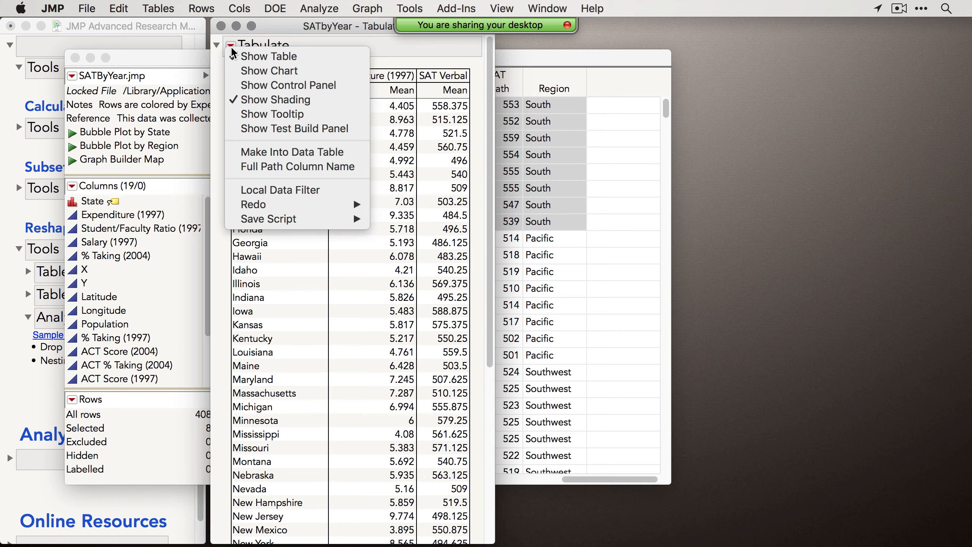
pyautogui.click(264, 160)
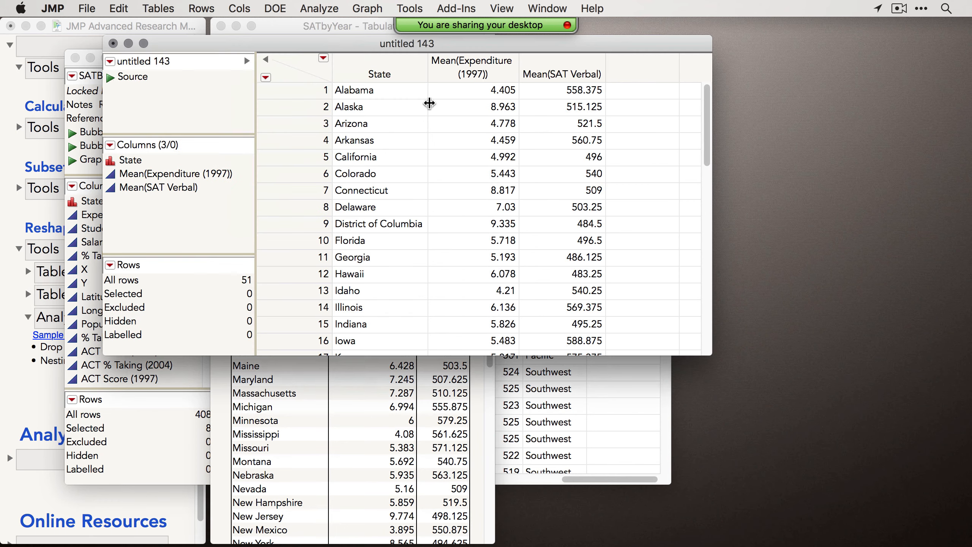
pyautogui.moveTo(327, 44); pyautogui.dragTo(346, 130)
pyautogui.moveTo(491, 130); pyautogui.dragTo(593, 191)
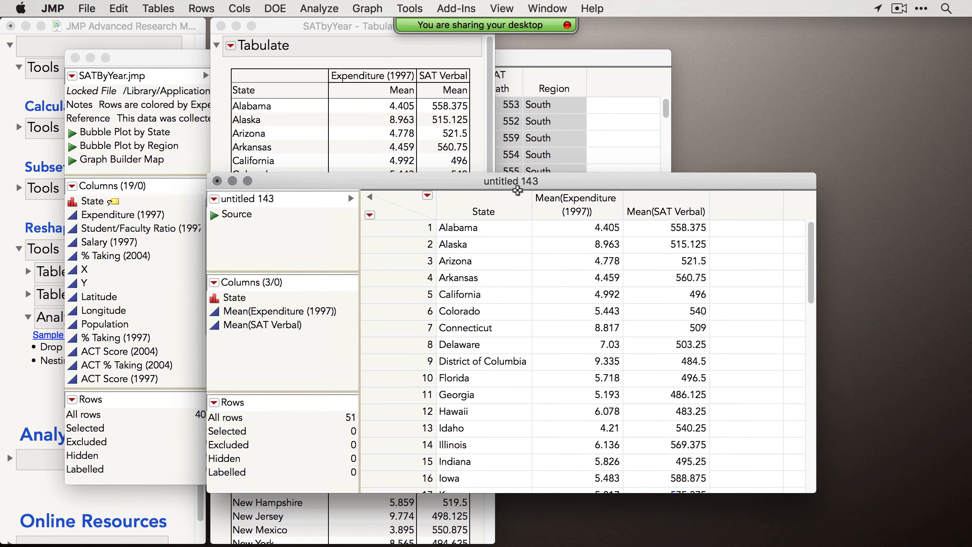
pyautogui.moveTo(520, 187); pyautogui.dragTo(578, 188)
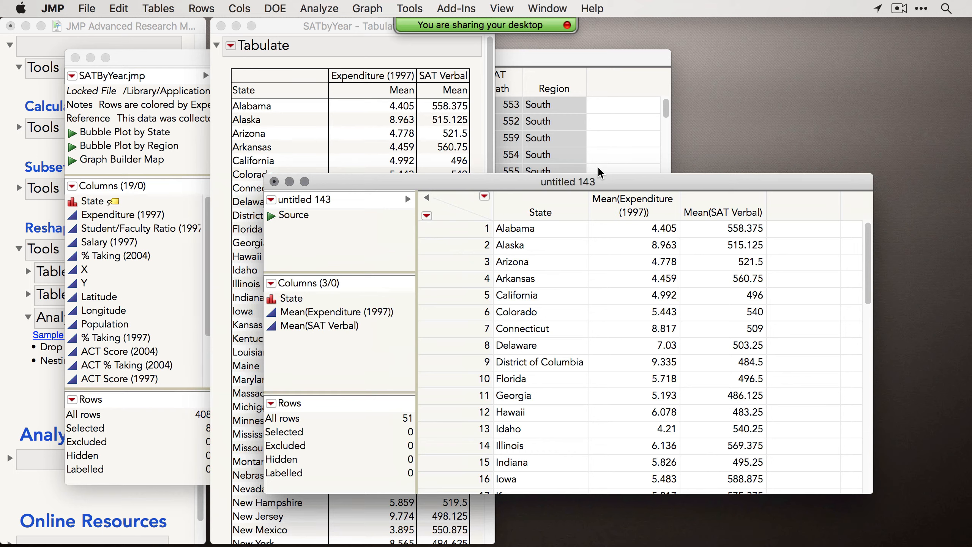
# Close the Tabulate report, discard the untitled summary table without saving, and close the SATByYear table.
pyautogui.click(301, 28)
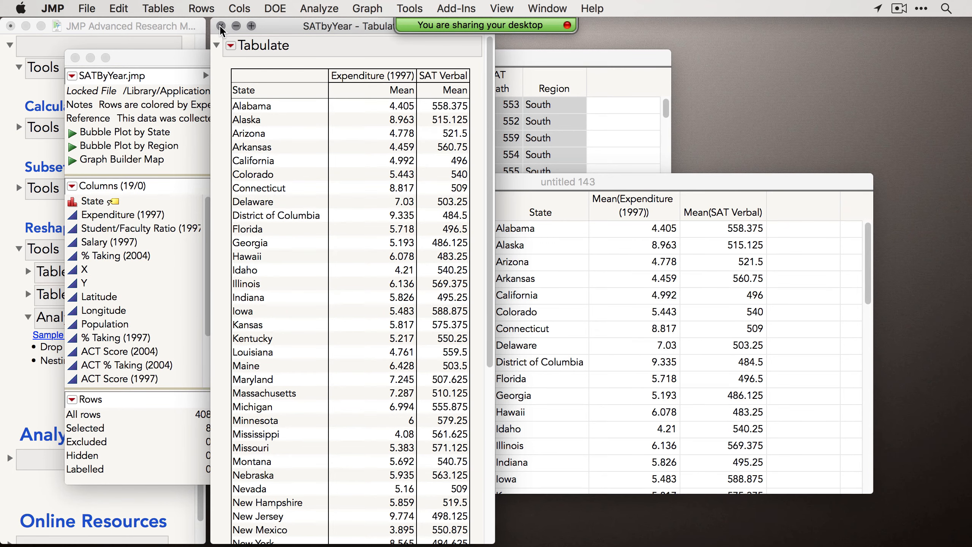
pyautogui.click(220, 26)
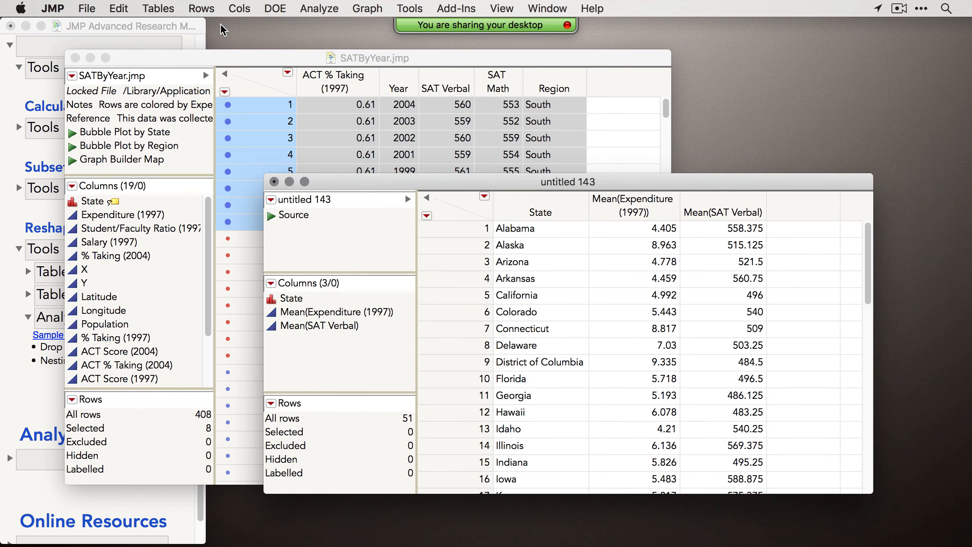
pyautogui.click(274, 183)
pyautogui.click(478, 266)
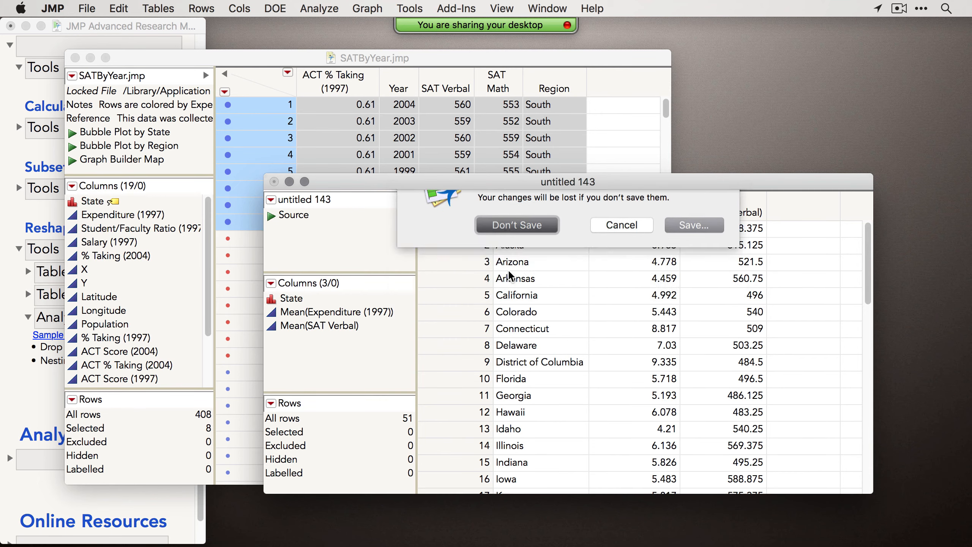
pyautogui.click(74, 58)
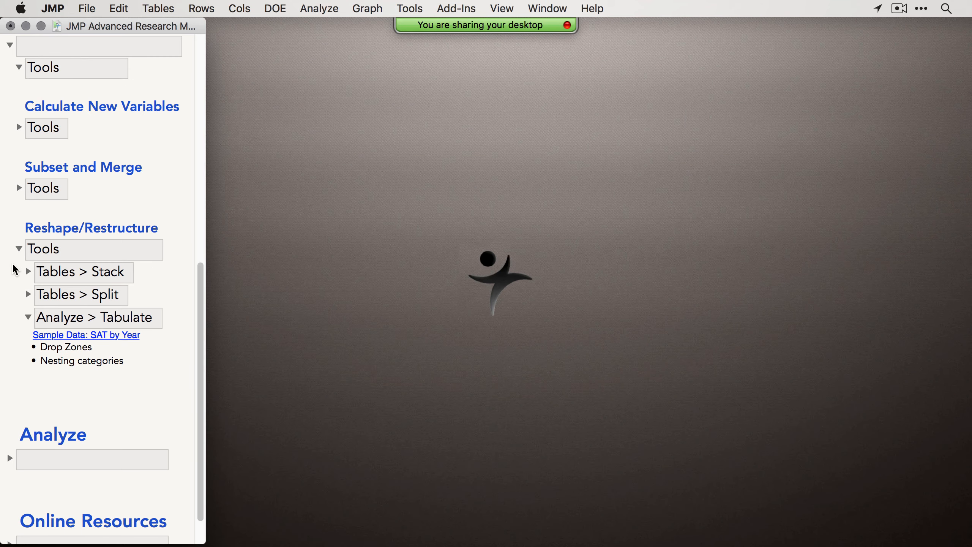
# Collapse the journal's Prepare section and open the TimesToCampus data from the Advanced Fit Model examples under Analyze.
pyautogui.click(28, 317)
pyautogui.click(22, 251)
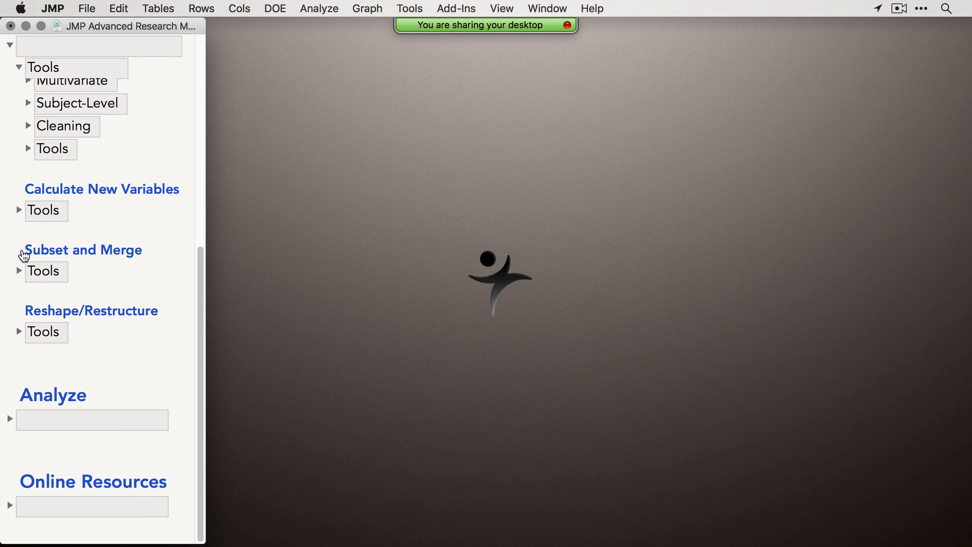
pyautogui.click(11, 46)
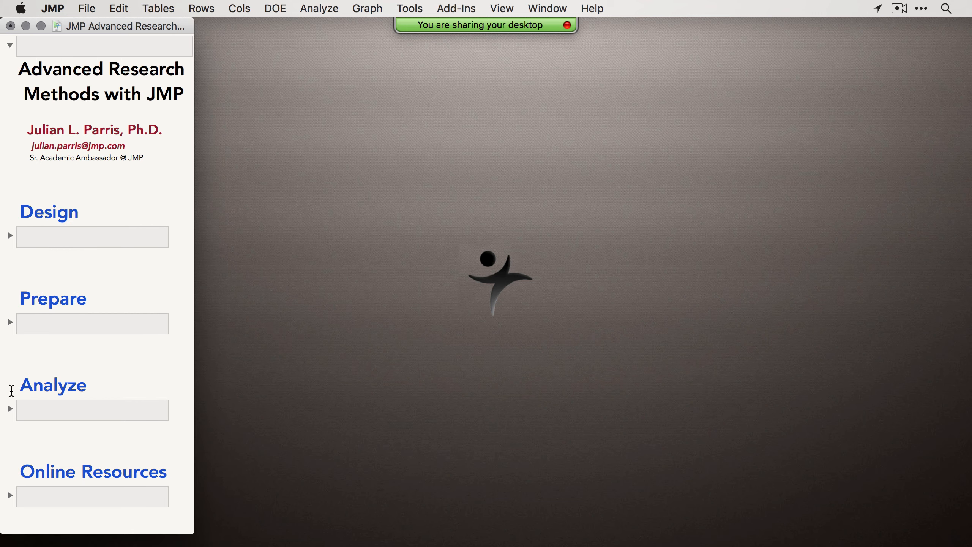
pyautogui.click(9, 409)
pyautogui.scroll(-5, 174, 333)
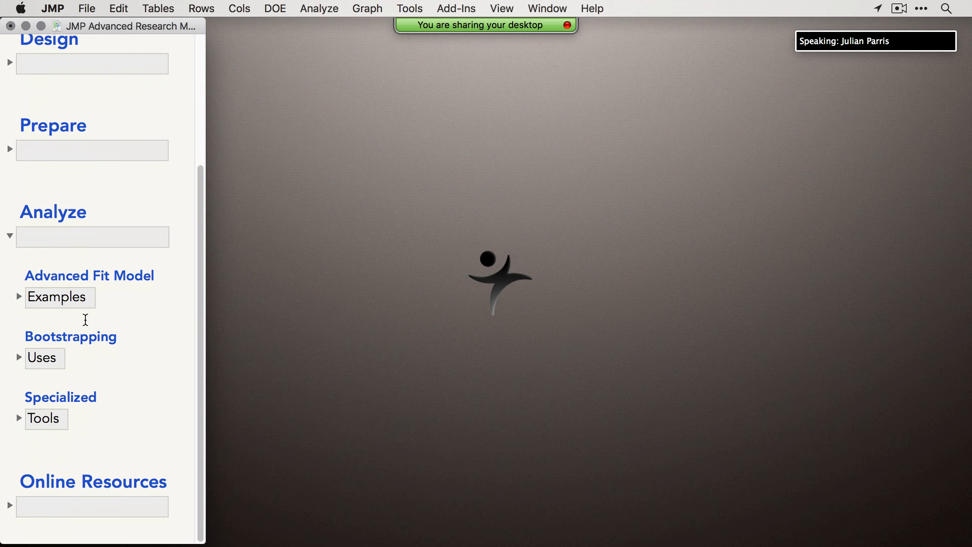
pyautogui.click(18, 296)
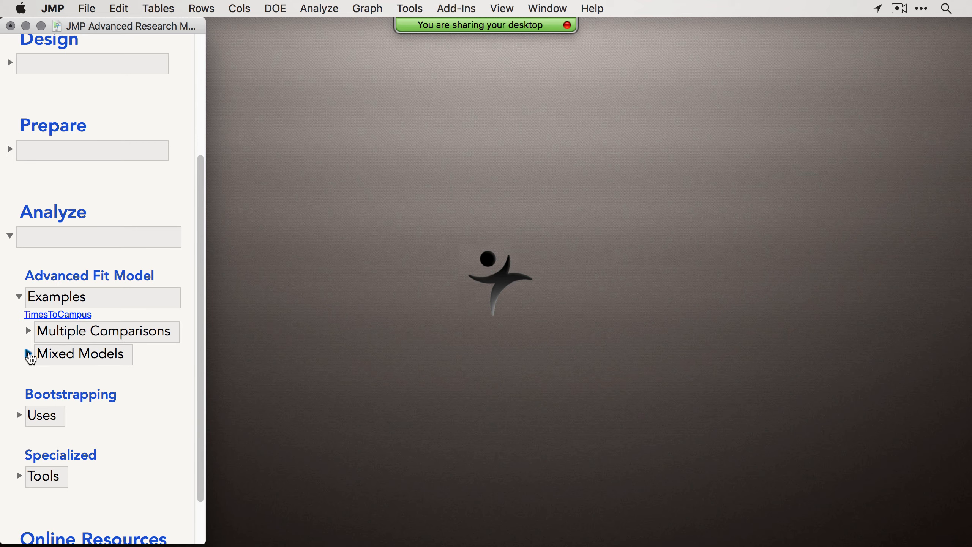
pyautogui.click(68, 316)
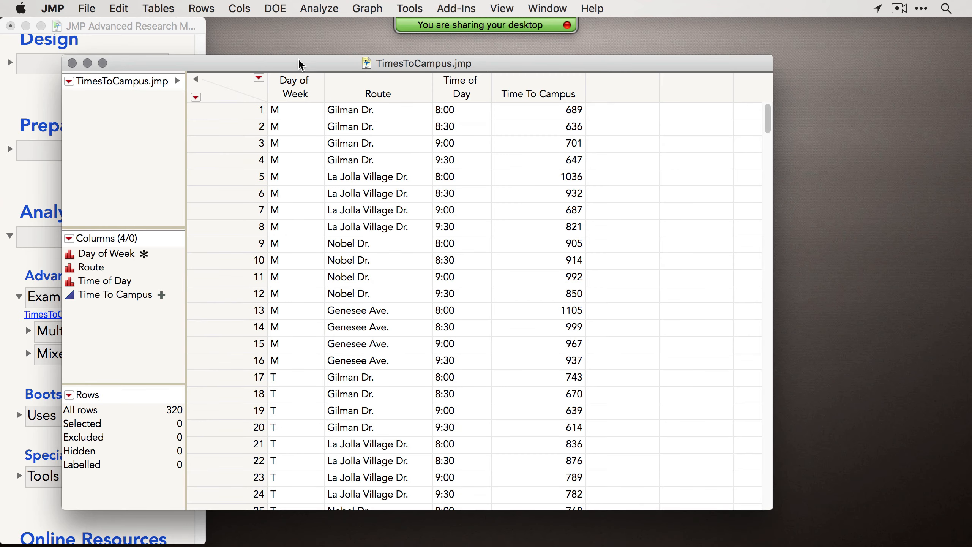
# Narrow the Time of Day and Time To Campus columns and shrink the TimesToCampus window to fit beside the journal.
pyautogui.moveTo(299, 60); pyautogui.dragTo(450, 73)
pyautogui.moveTo(568, 78); pyautogui.dragTo(546, 80)
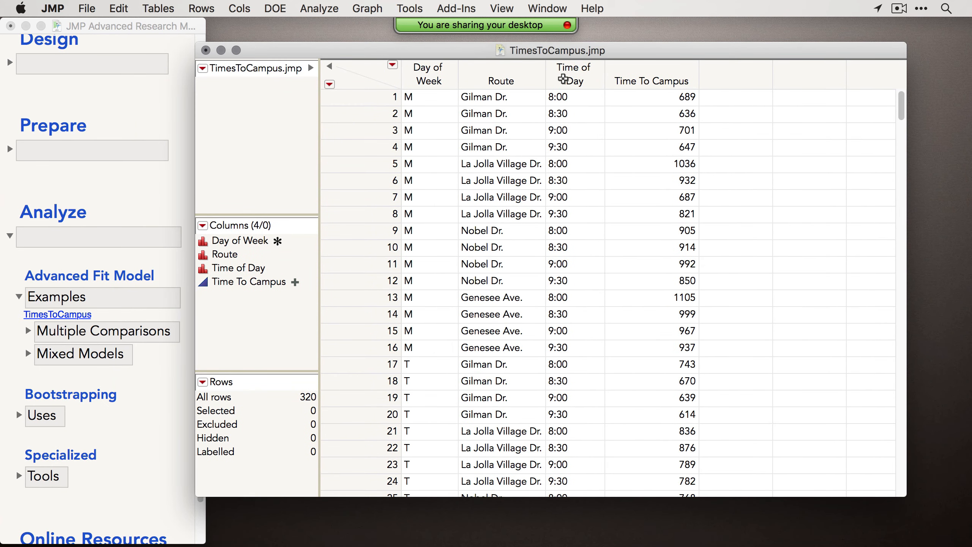
pyautogui.moveTo(611, 66); pyautogui.dragTo(596, 67)
pyautogui.moveTo(694, 82); pyautogui.dragTo(657, 87)
pyautogui.moveTo(645, 50); pyautogui.dragTo(667, 41)
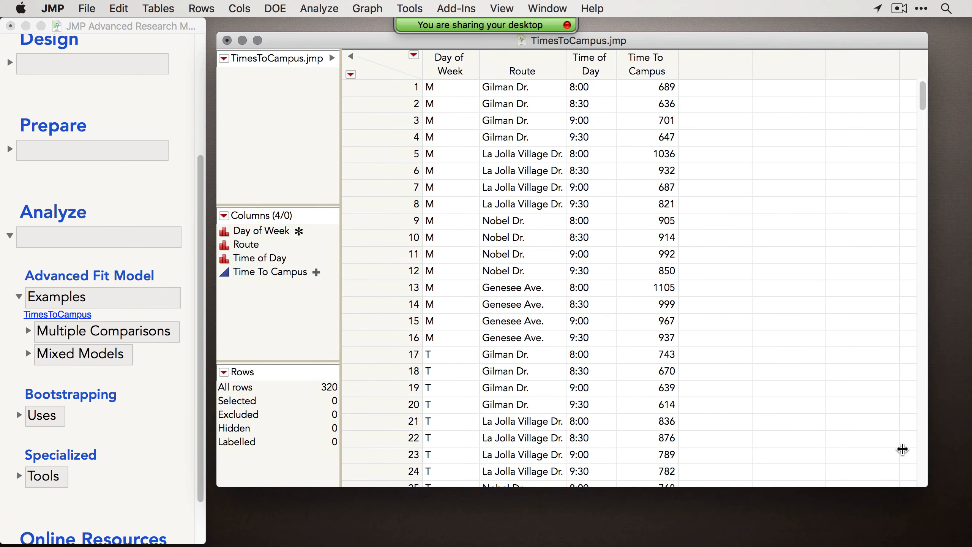
pyautogui.moveTo(924, 483); pyautogui.dragTo(742, 426)
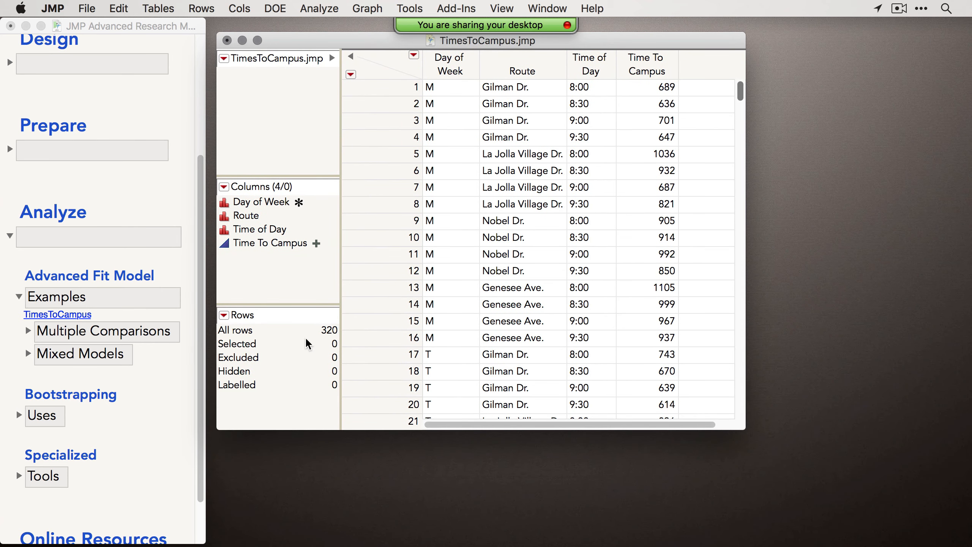
pyautogui.moveTo(379, 40); pyautogui.dragTo(375, 52)
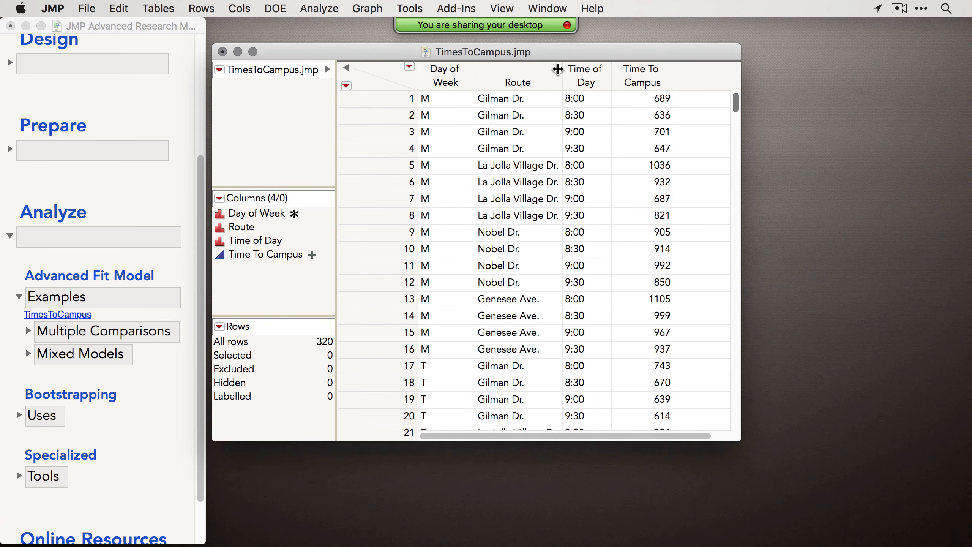
# Highlight the Route and Day of Week columns in turn to review the factors in the TimesToCampus table.
pyautogui.click(575, 77)
pyautogui.click(520, 73)
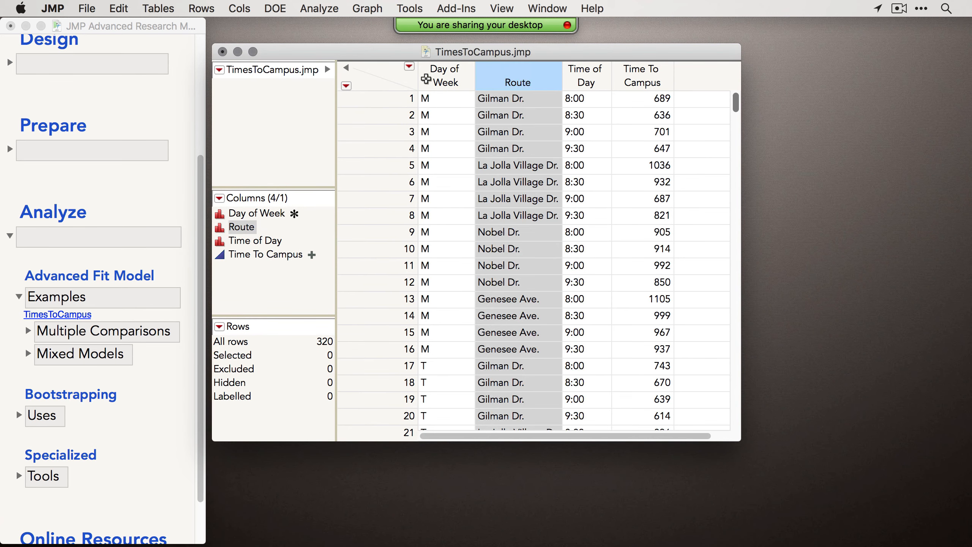
pyautogui.click(433, 75)
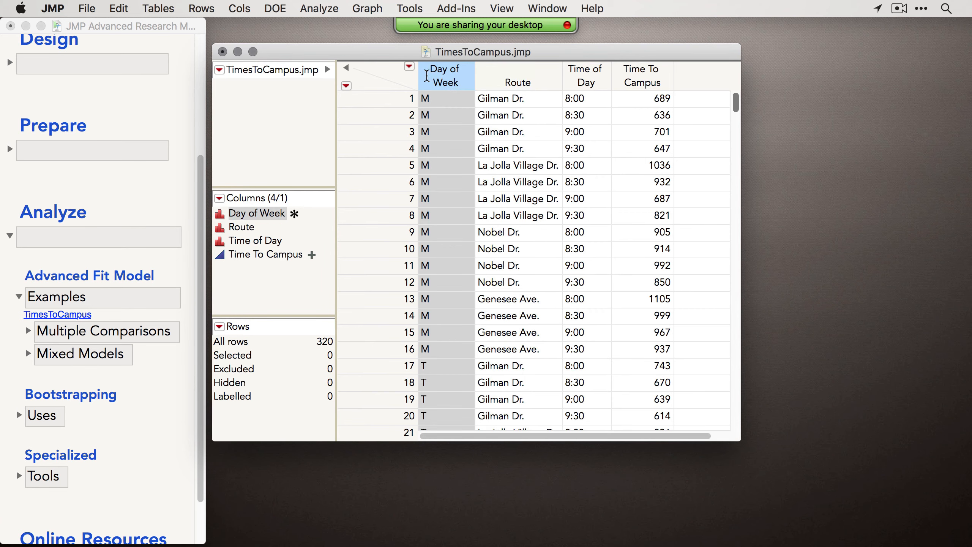
# Start a Fit Model analysis with Time To Campus as the Y response.
pyautogui.click(314, 9)
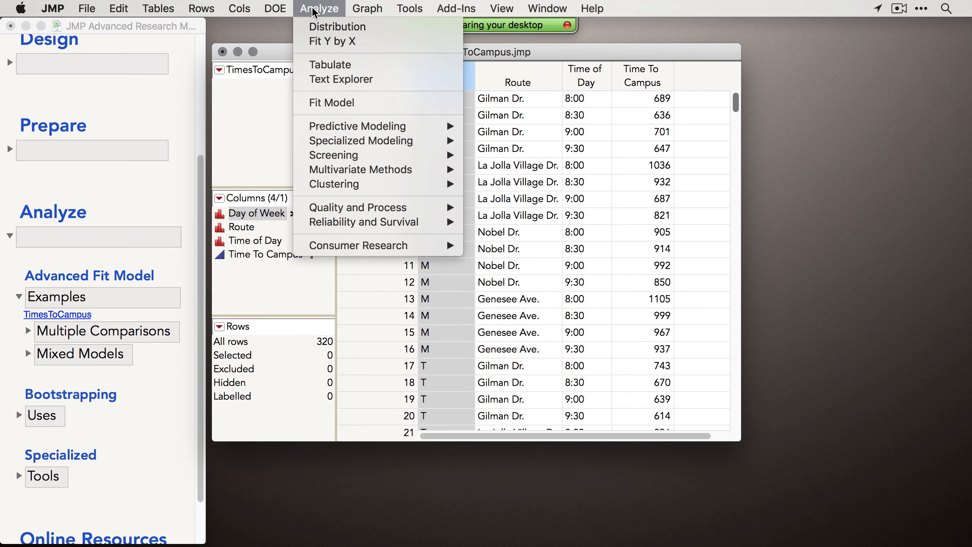
pyautogui.click(345, 103)
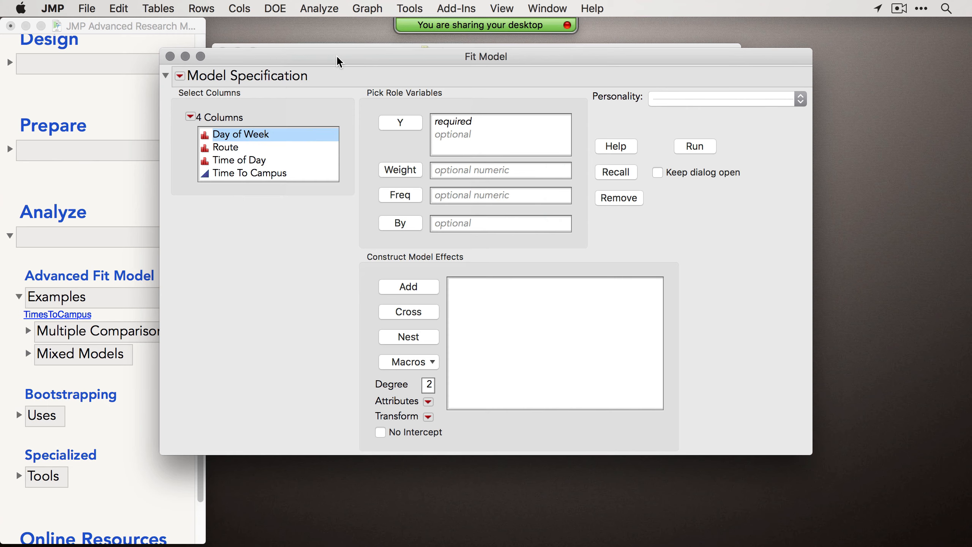
pyautogui.click(262, 174)
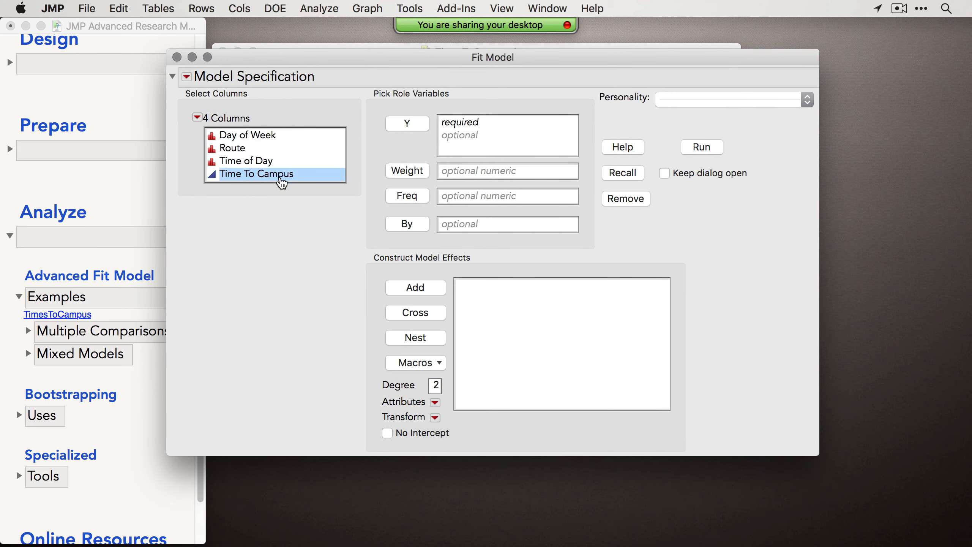
pyautogui.click(407, 123)
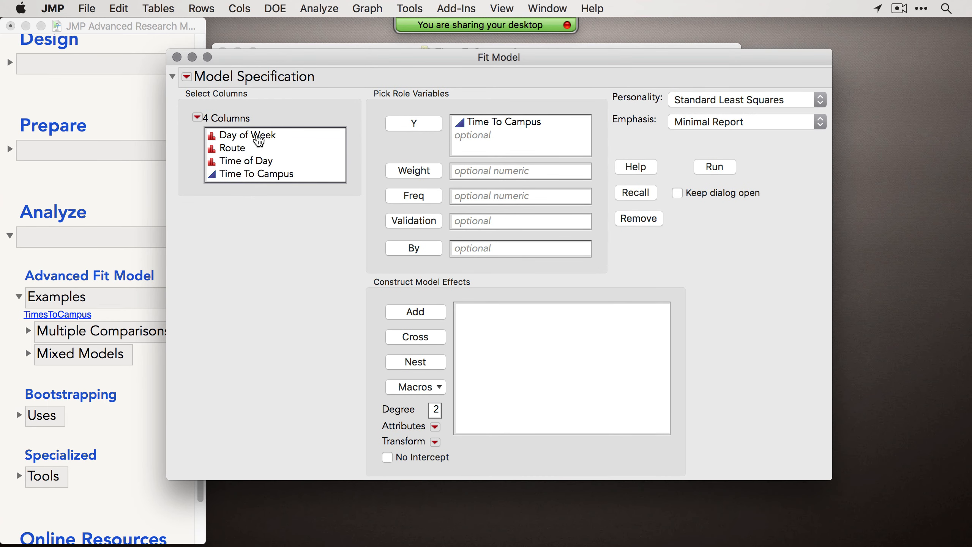
# Add the full factorial of Day of Week, Route and Time of Day as model effects and run the model.
pyautogui.moveTo(254, 135); pyautogui.dragTo(255, 162)
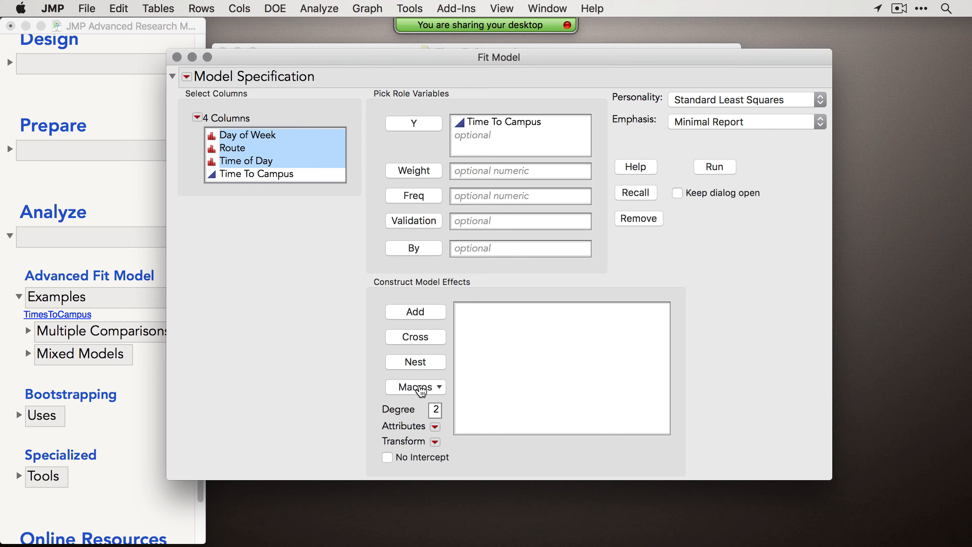
pyautogui.click(421, 391)
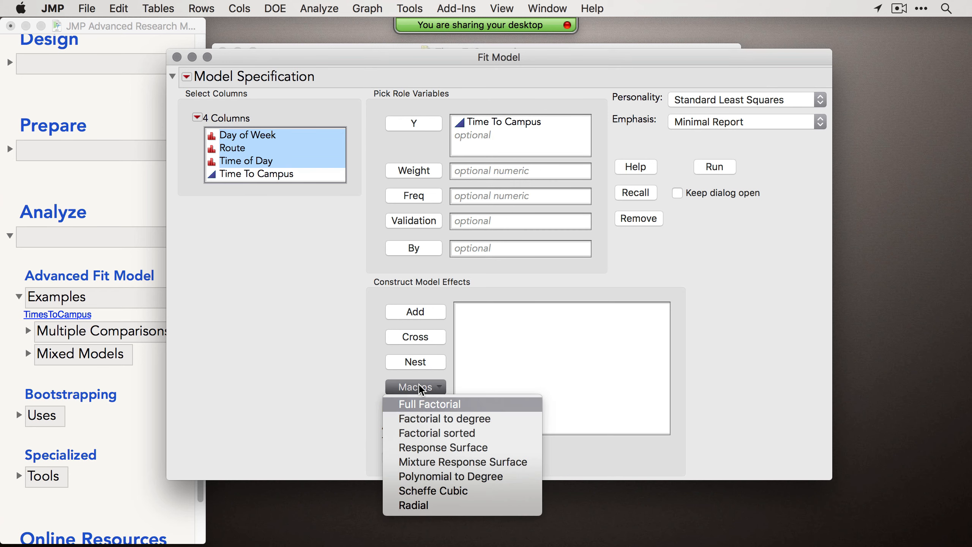
pyautogui.click(428, 404)
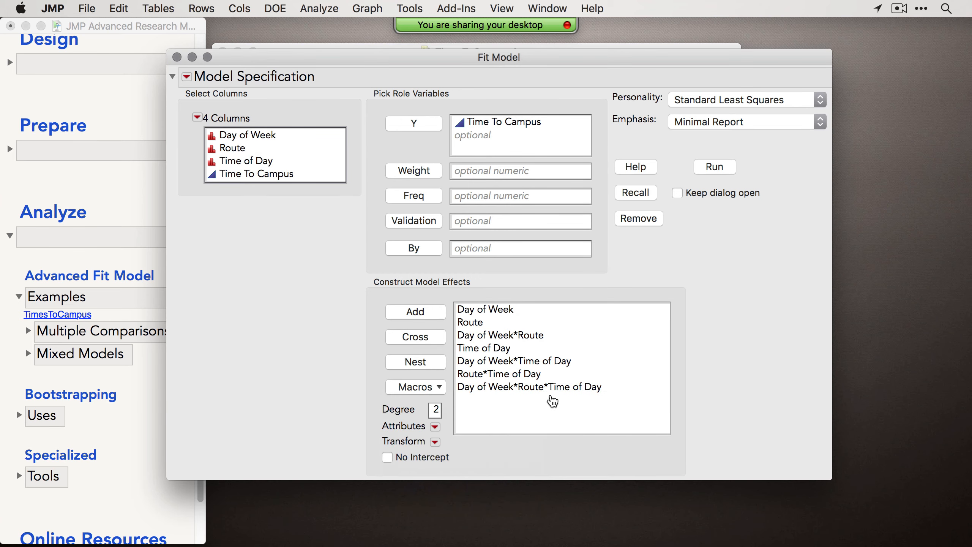
pyautogui.click(714, 167)
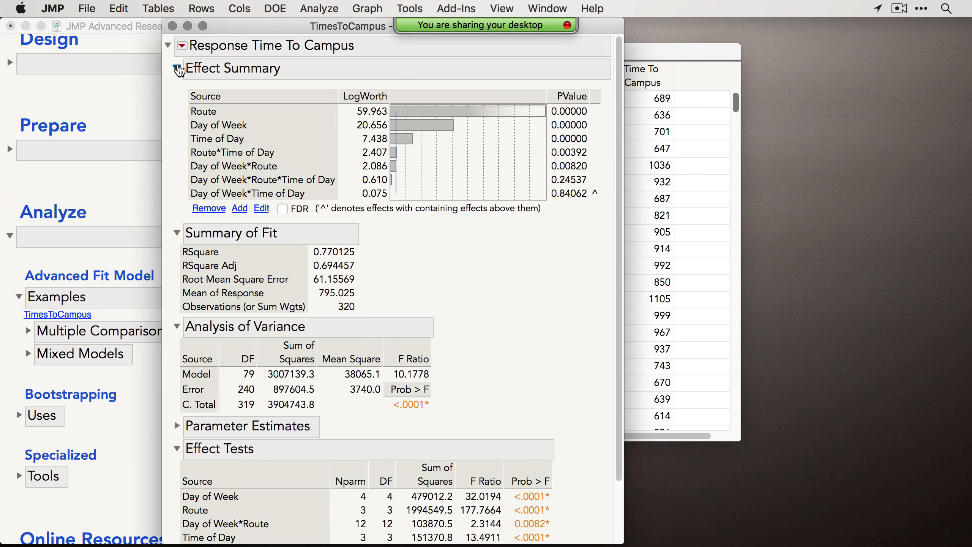
# Collapse Effect Summary, Summary of Fit and Analysis of Variance in the fit report and expand Effect Details.
pyautogui.click(177, 68)
pyautogui.click(176, 90)
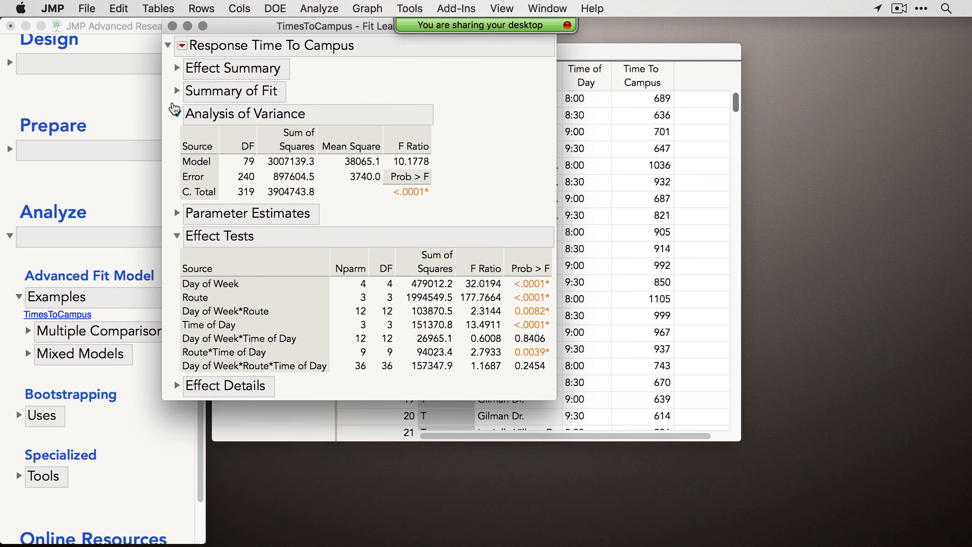
pyautogui.click(177, 113)
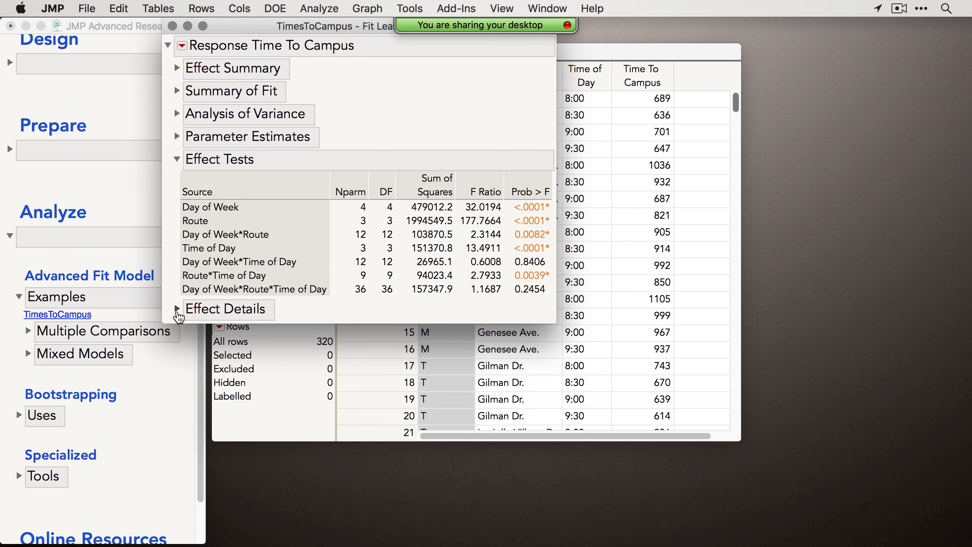
pyautogui.click(176, 308)
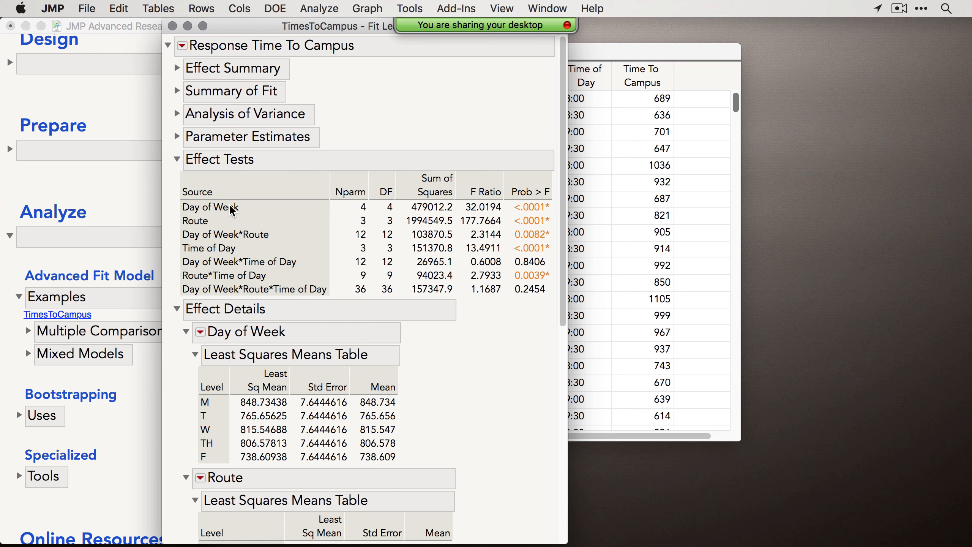
# Add an LSMeans Plot for the Day of Week effect and open an LSMeans Contrast specification for it.
pyautogui.scroll(-3, 435, 381)
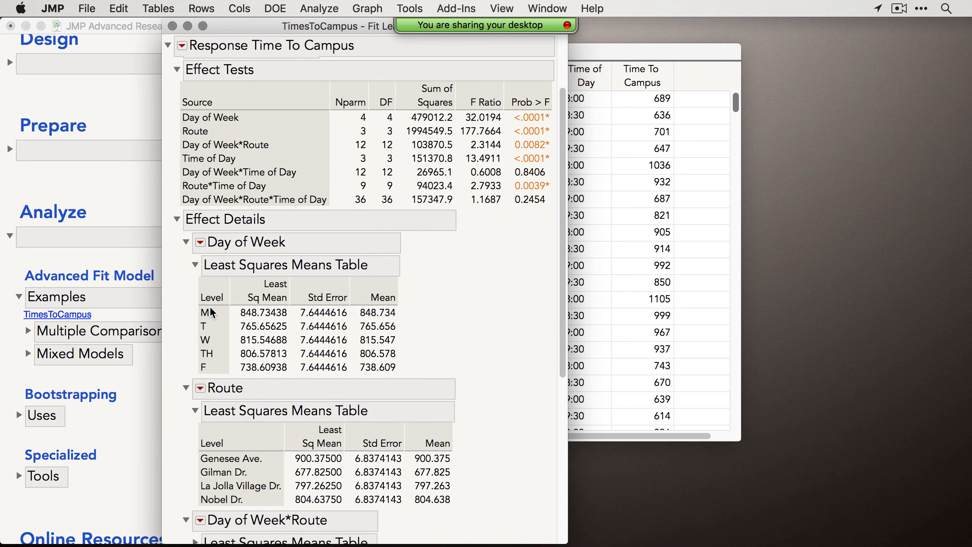
pyautogui.click(200, 243)
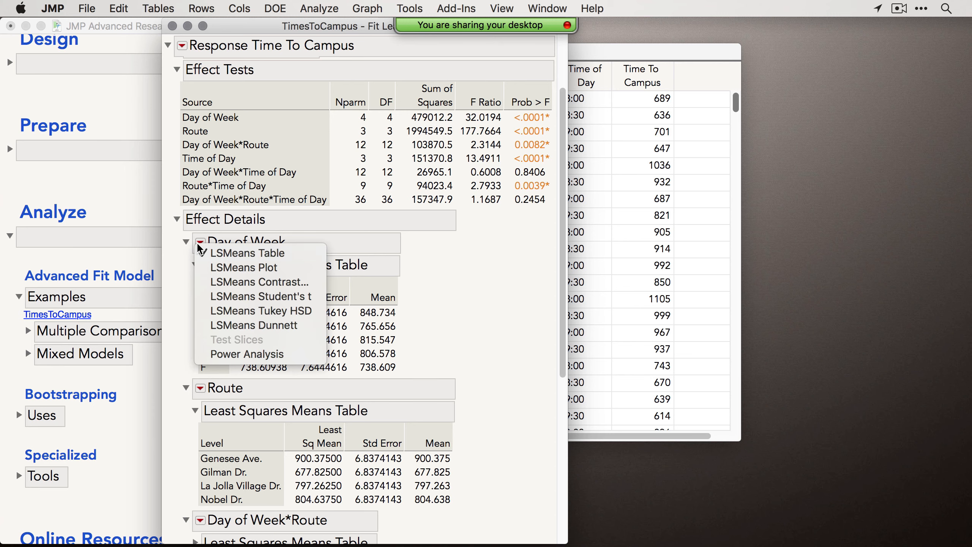
pyautogui.click(244, 267)
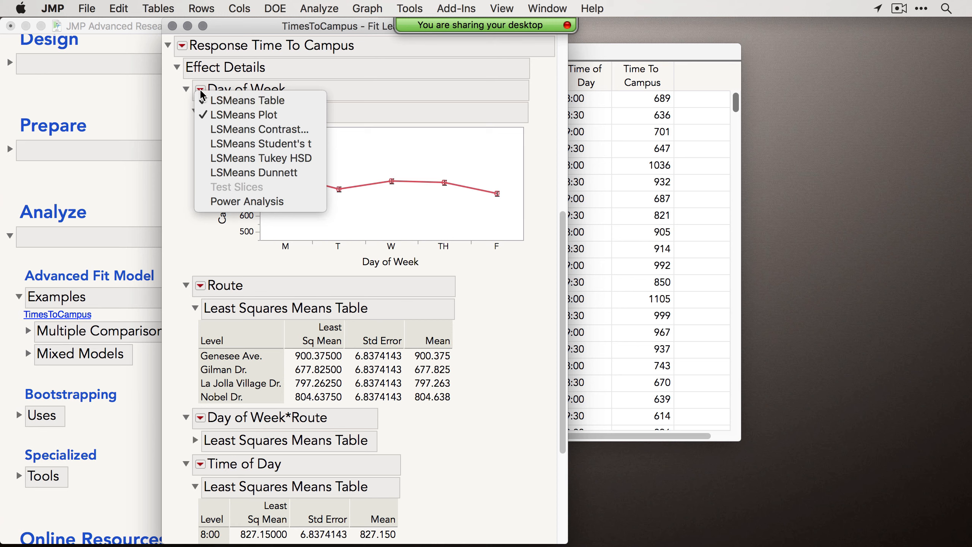
pyautogui.click(269, 130)
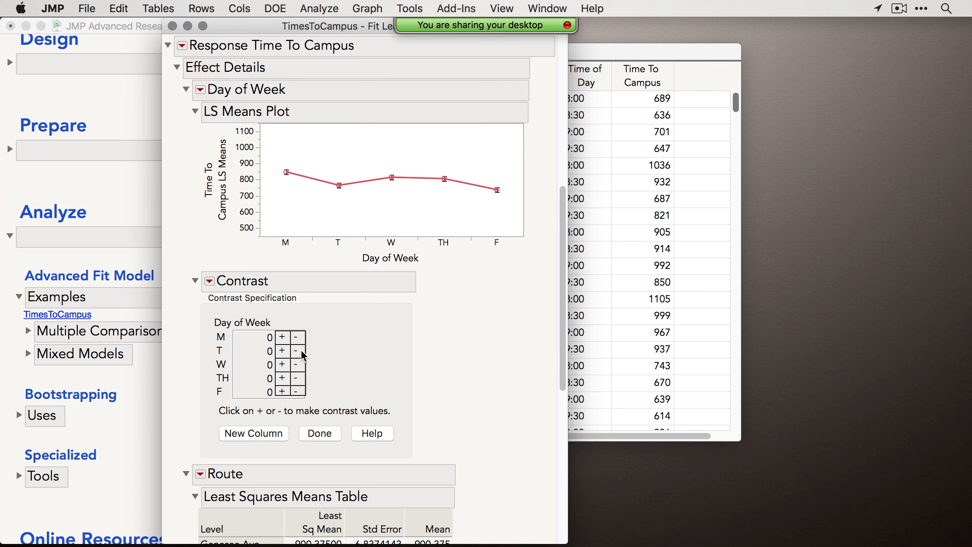
# Specify a Day of Week contrast comparing M (+) against T (-) and compute its test.
pyautogui.click(283, 337)
pyautogui.click(298, 350)
pyautogui.click(321, 434)
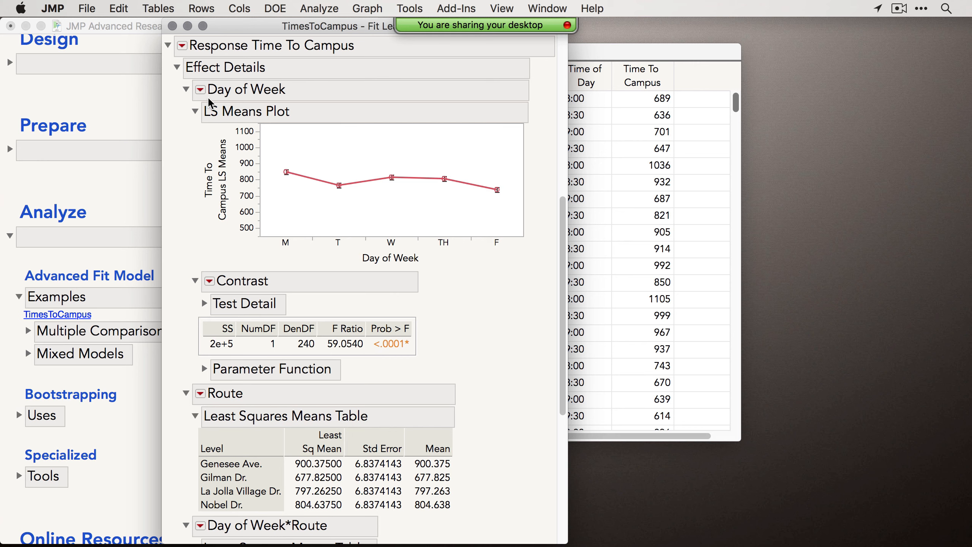
# Add a second LSMeans Contrast for Day of Week comparing M (1) against T, W, TH and F (-0.25 each).
pyautogui.click(200, 89)
pyautogui.click(240, 130)
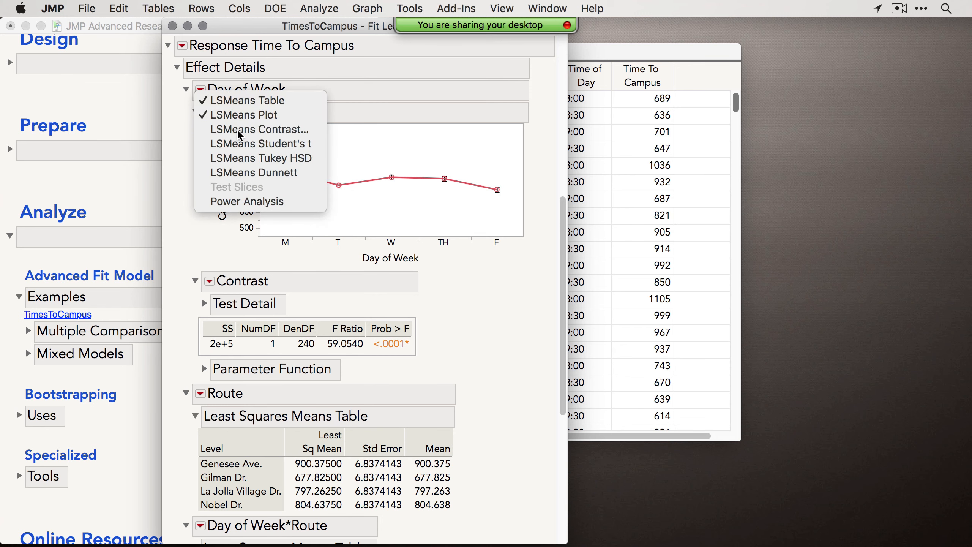
pyautogui.scroll(5, 325, 237)
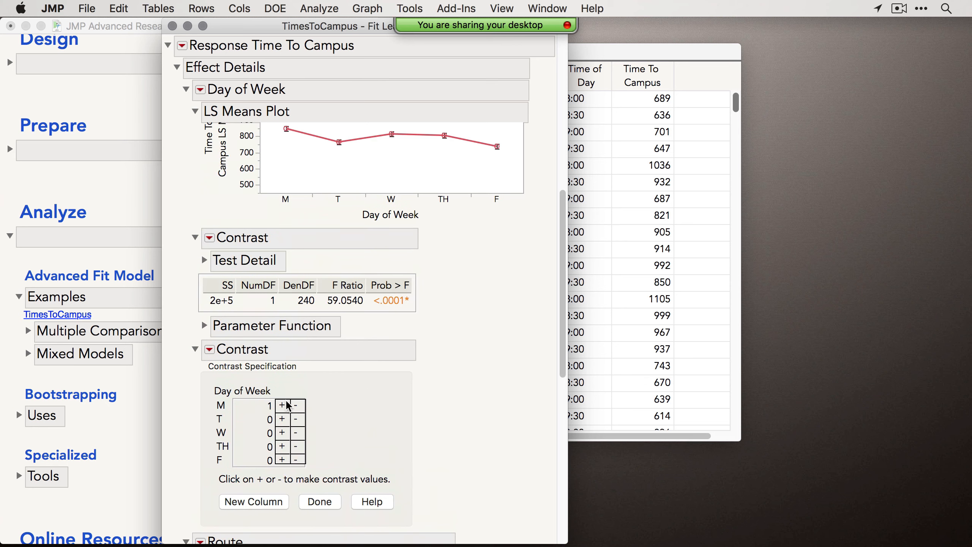
pyautogui.click(297, 420)
pyautogui.click(296, 434)
pyautogui.click(296, 446)
pyautogui.click(298, 460)
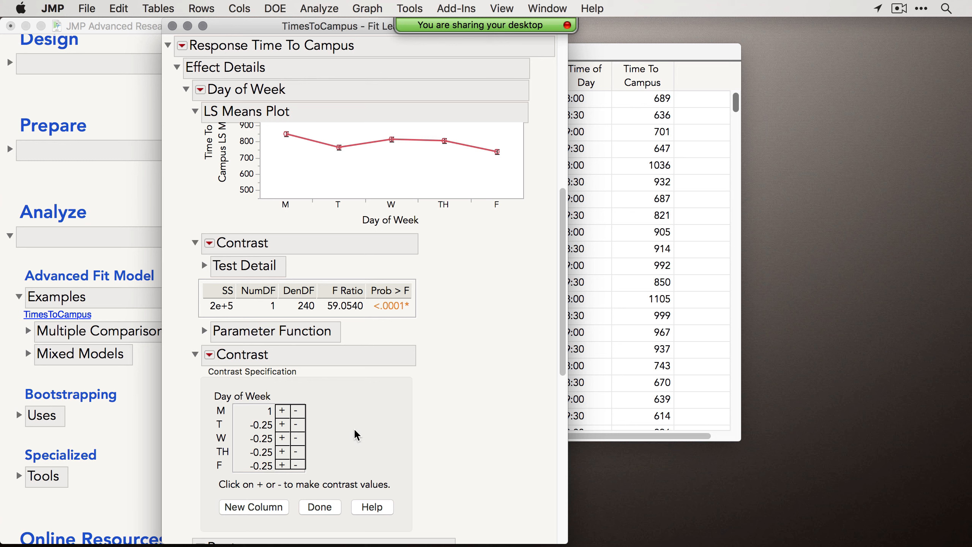
pyautogui.click(326, 508)
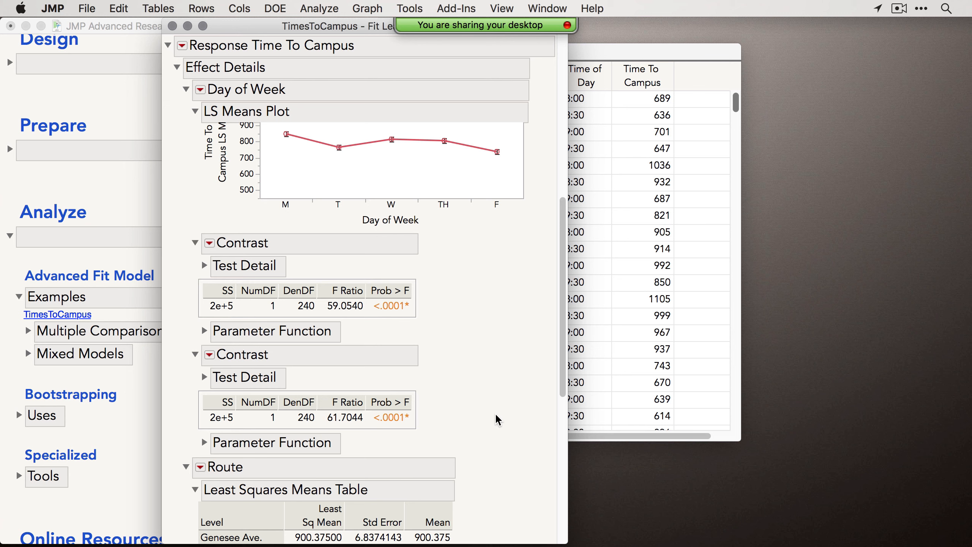
# Expand Multiple Comparisons in the journal, and add an LSMeans Plot for the Day of Week*Route effect in the fit report.
pyautogui.click(28, 331)
pyautogui.click(27, 331)
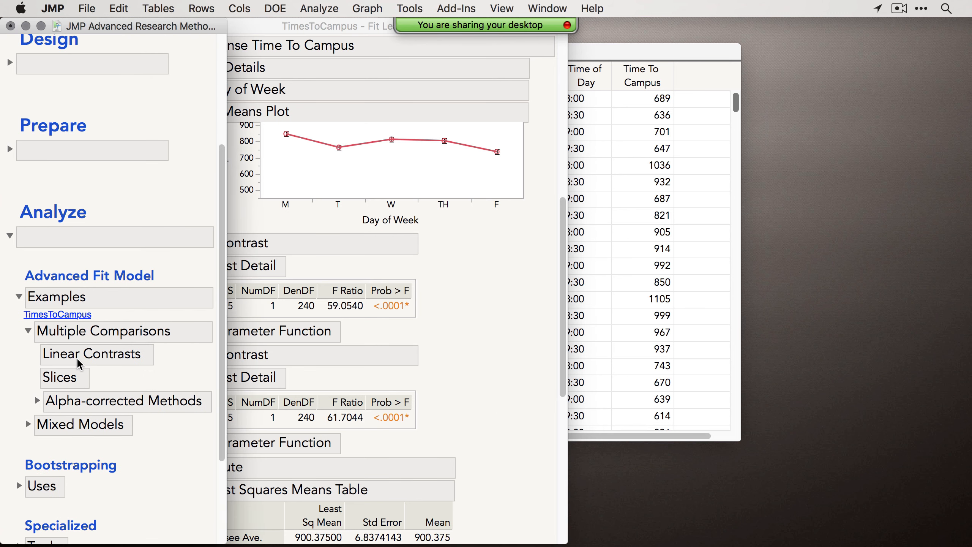
pyautogui.click(480, 367)
pyautogui.scroll(-3, 482, 366)
pyautogui.scroll(-9, 480, 364)
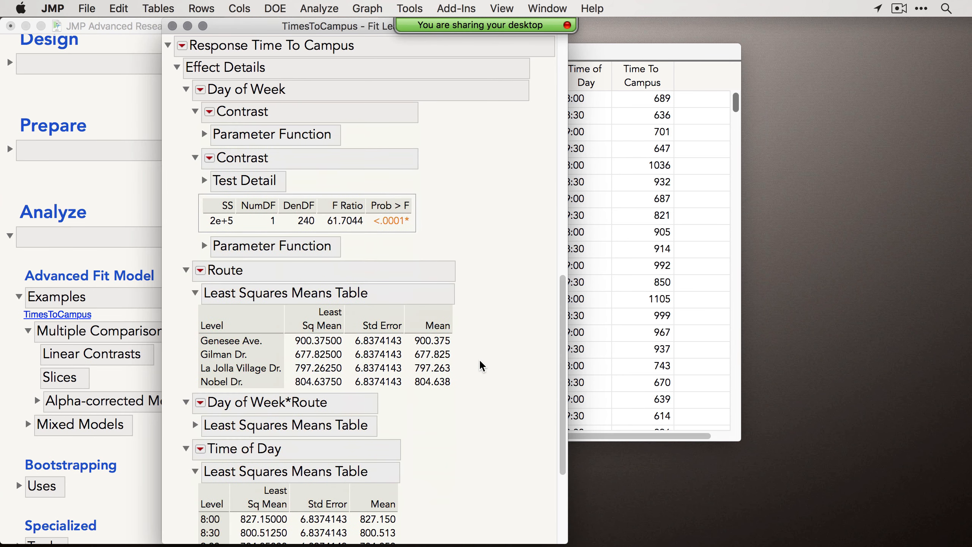
pyautogui.scroll(-3, 335, 356)
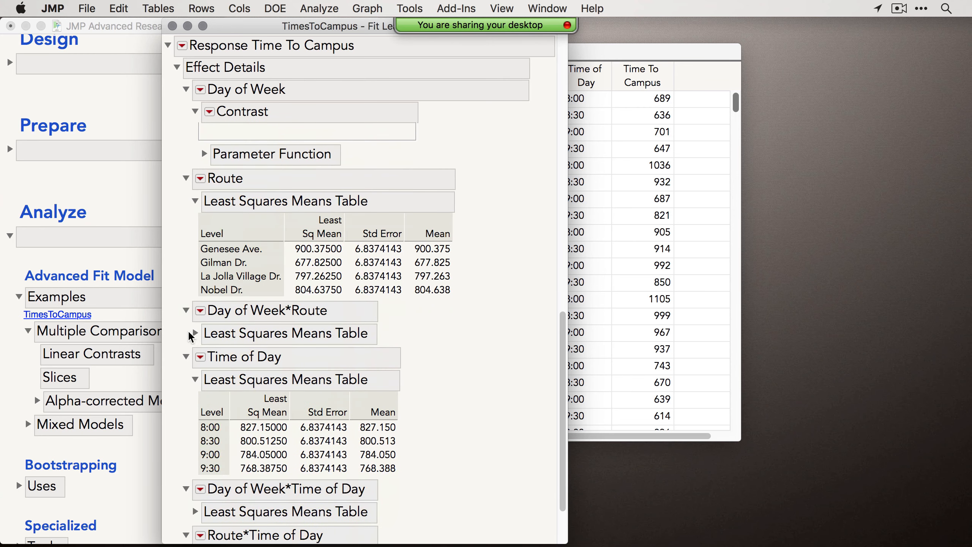
pyautogui.click(200, 310)
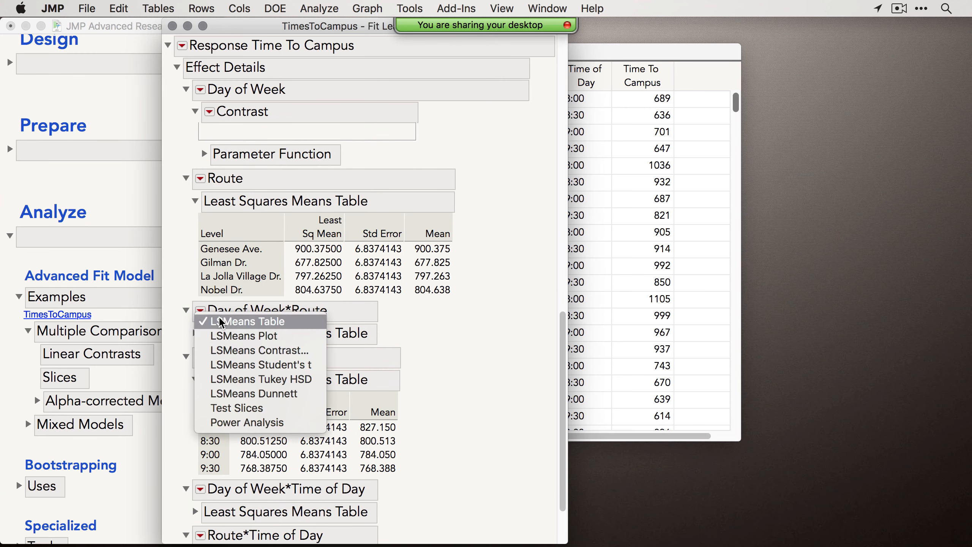
pyautogui.click(255, 337)
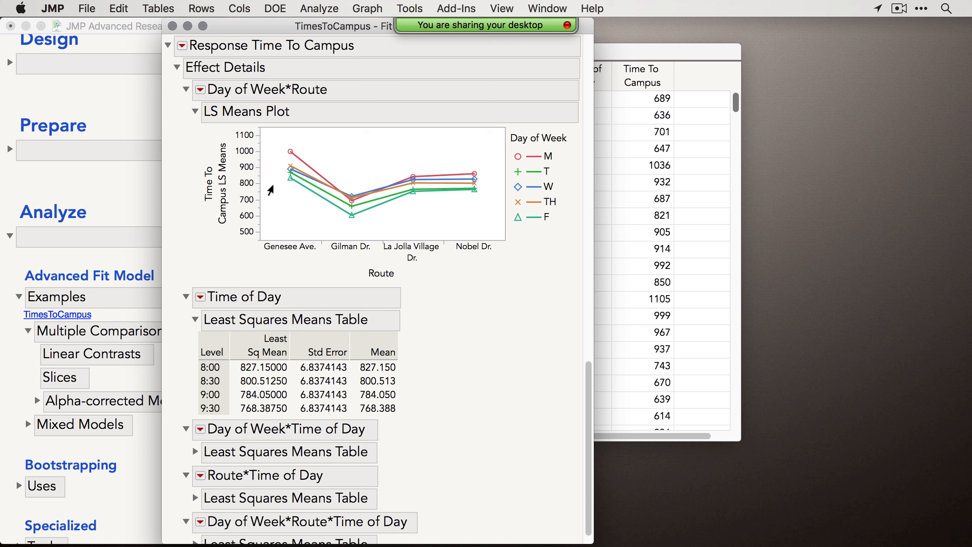
# Highlight T in the Day of Week*Route LS Means Plot legend and run Test Slices for that interaction.
pyautogui.moveTo(271, 256)
pyautogui.mouseDown()
pyautogui.moveTo(292, 145)
pyautogui.moveTo(307, 163)
pyautogui.moveTo(286, 194)
pyautogui.moveTo(281, 170)
pyautogui.mouseUp()
pyautogui.moveTo(346, 270)
pyautogui.mouseDown()
pyautogui.moveTo(343, 219)
pyautogui.moveTo(369, 205)
pyautogui.moveTo(344, 222)
pyautogui.mouseUp()
pyautogui.moveTo(407, 259)
pyautogui.mouseDown()
pyautogui.moveTo(409, 180)
pyautogui.moveTo(417, 210)
pyautogui.mouseUp()
pyautogui.moveTo(479, 266)
pyautogui.mouseDown()
pyautogui.moveTo(458, 198)
pyautogui.moveTo(492, 187)
pyautogui.moveTo(470, 216)
pyautogui.moveTo(468, 206)
pyautogui.moveTo(473, 219)
pyautogui.mouseUp()
pyautogui.click(535, 172)
pyautogui.click(201, 90)
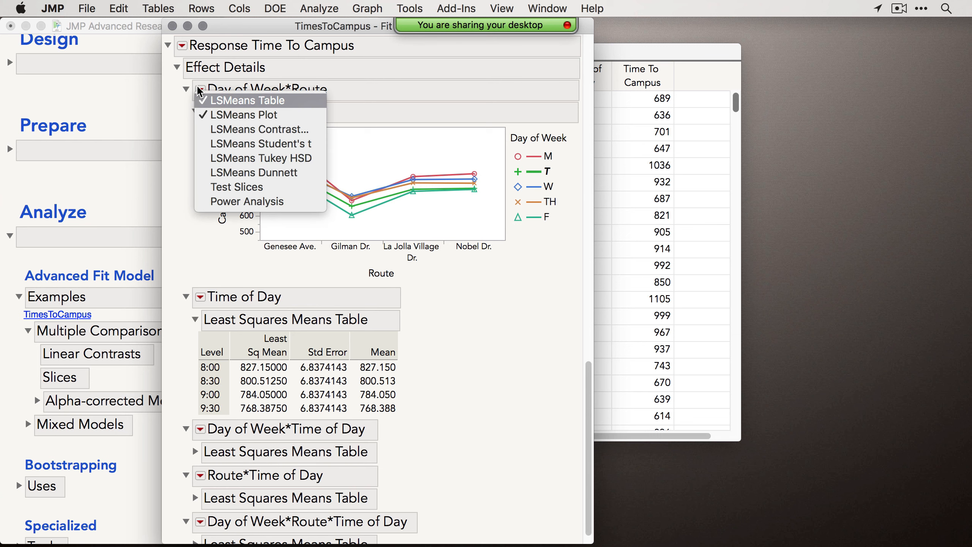
pyautogui.click(237, 188)
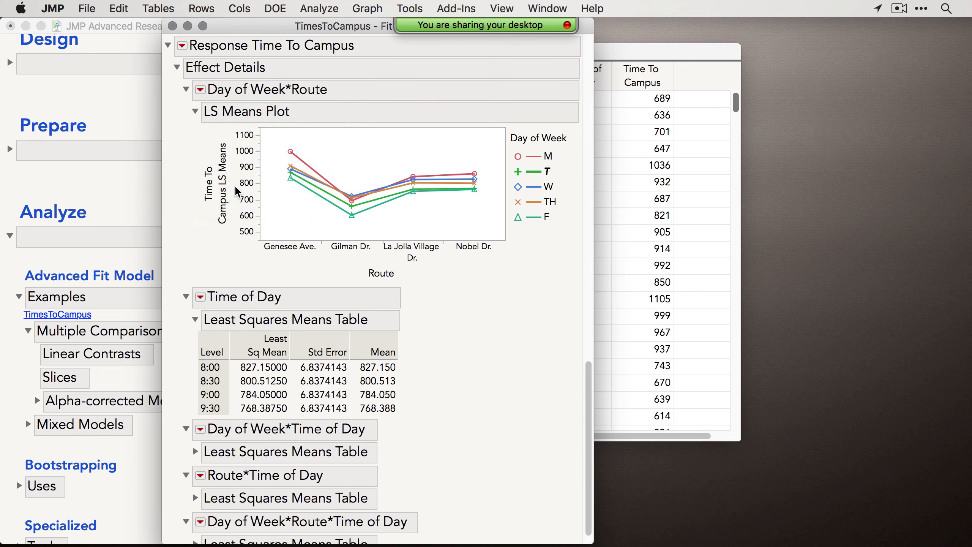
# Examine the slice tests for each Day of Week and Route level under Day of Week*Route.
pyautogui.scroll(3, 445, 328)
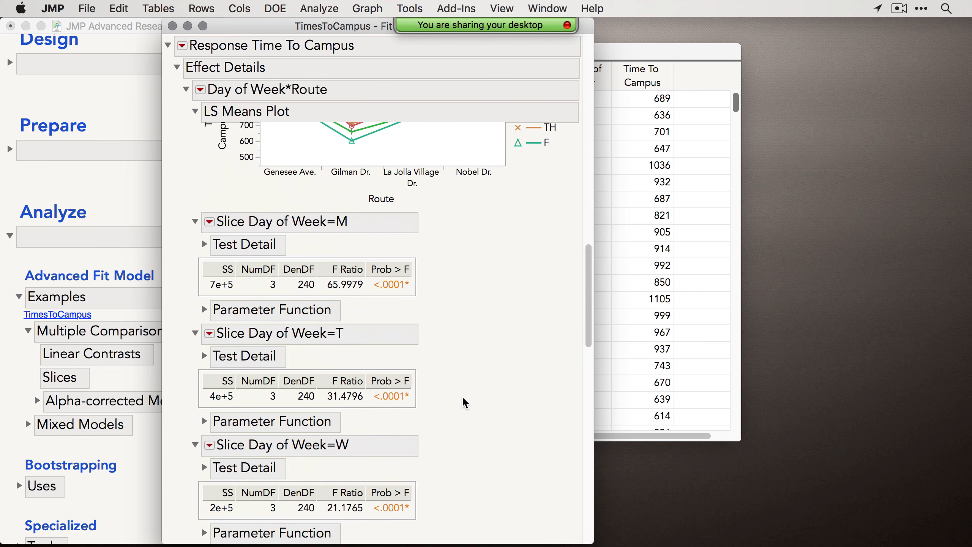
pyautogui.scroll(-10, 500, 398)
pyautogui.scroll(-3, 500, 398)
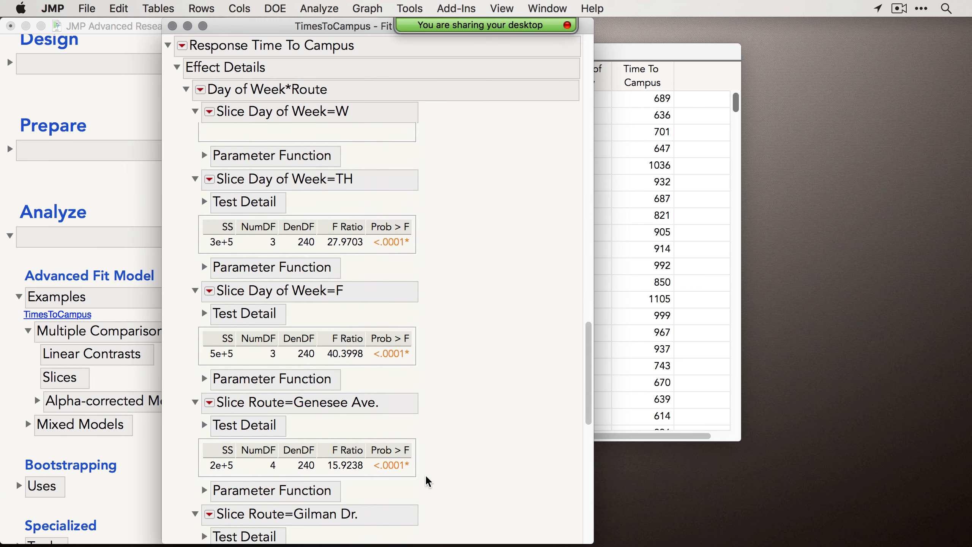
pyautogui.scroll(3, 430, 480)
pyautogui.scroll(10, 430, 480)
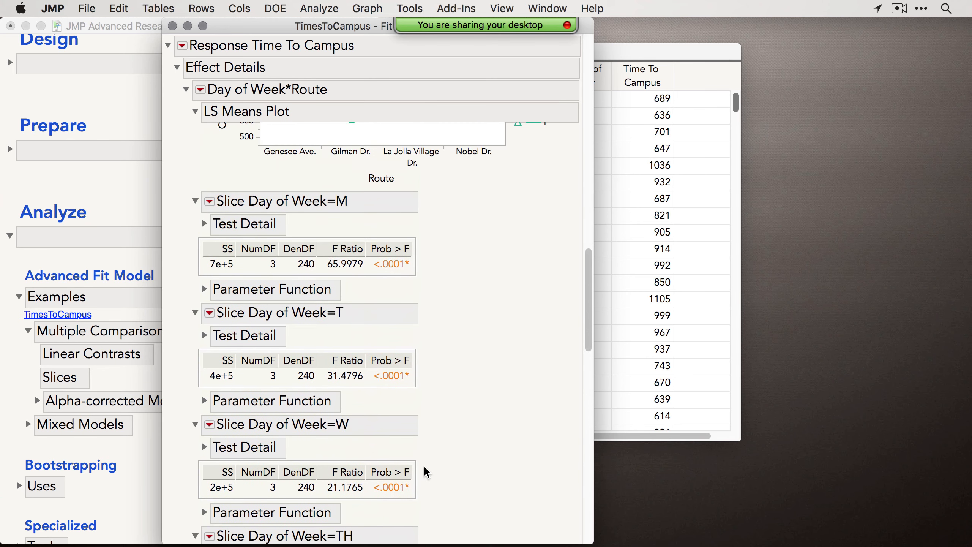
pyautogui.scroll(3, 347, 229)
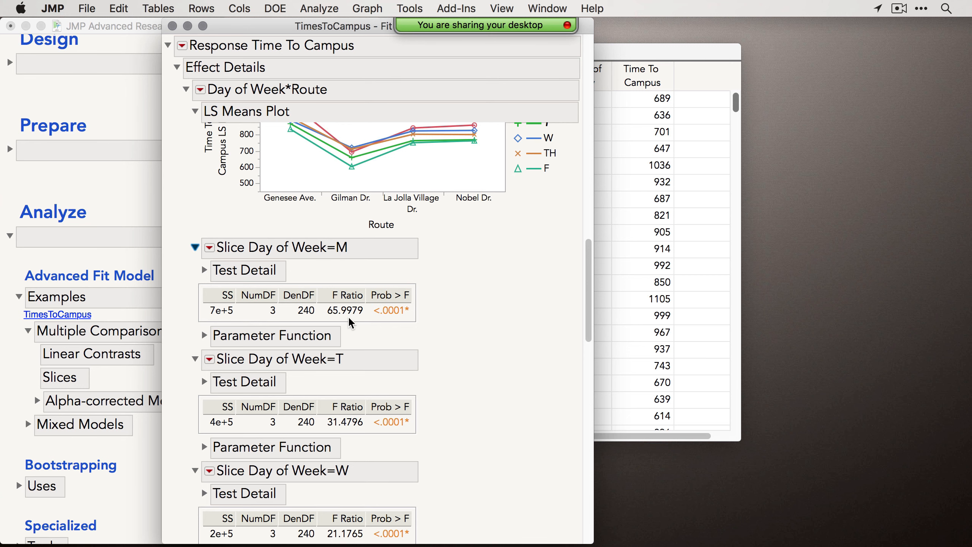
pyautogui.scroll(-15, 352, 337)
pyautogui.scroll(-12, 356, 356)
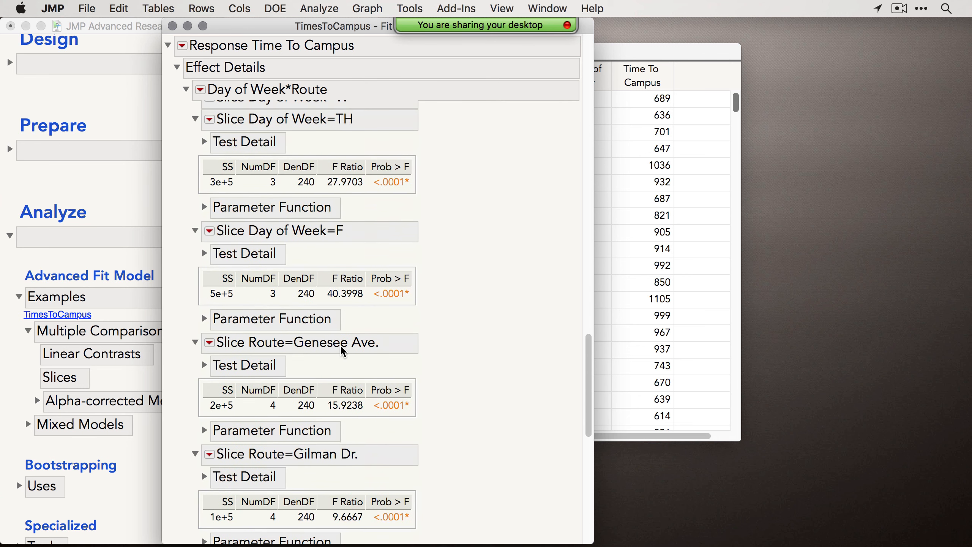
pyautogui.scroll(-1, 339, 347)
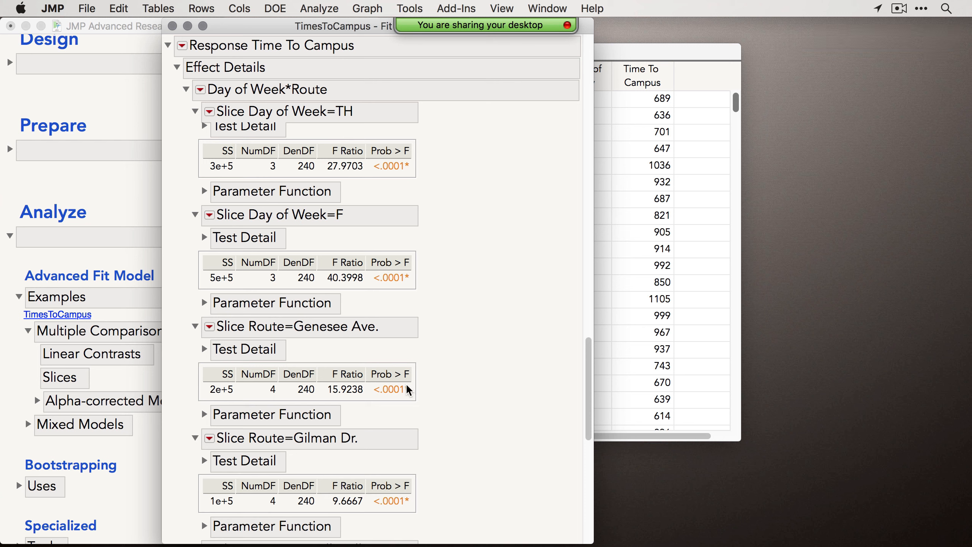
pyautogui.scroll(-2, 400, 390)
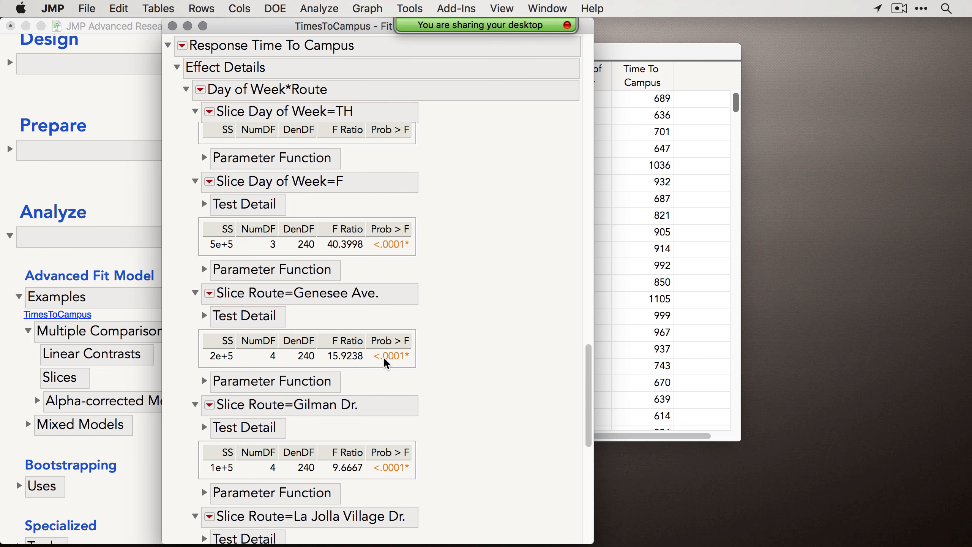
pyautogui.scroll(10, 386, 364)
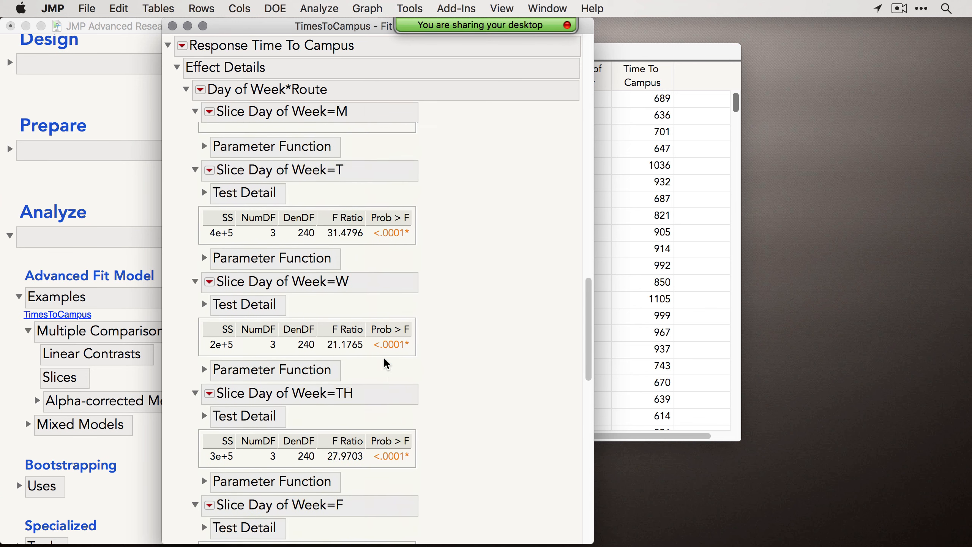
# Inspect the Test Detail of the Day of Week=M slice, and collapse it again.
pyautogui.click(204, 193)
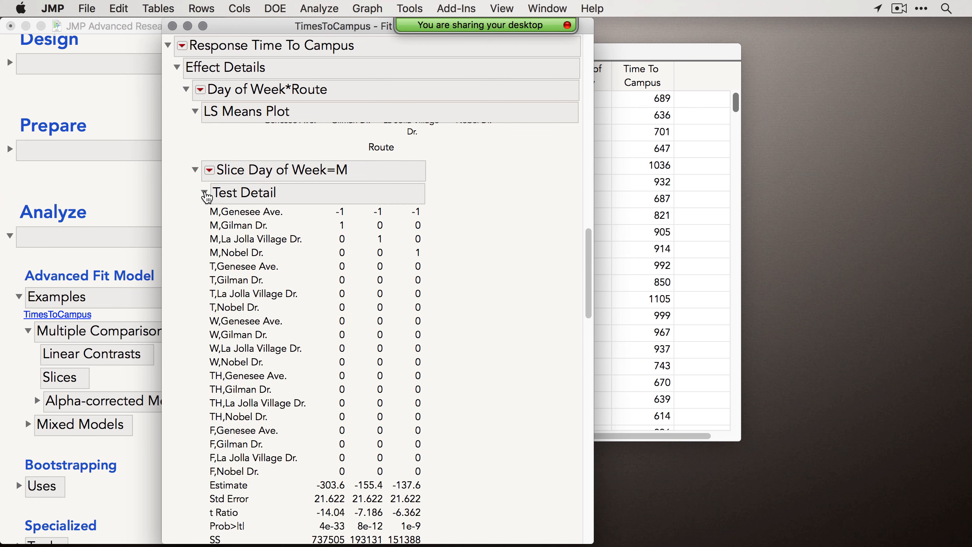
pyautogui.scroll(-2, 346, 199)
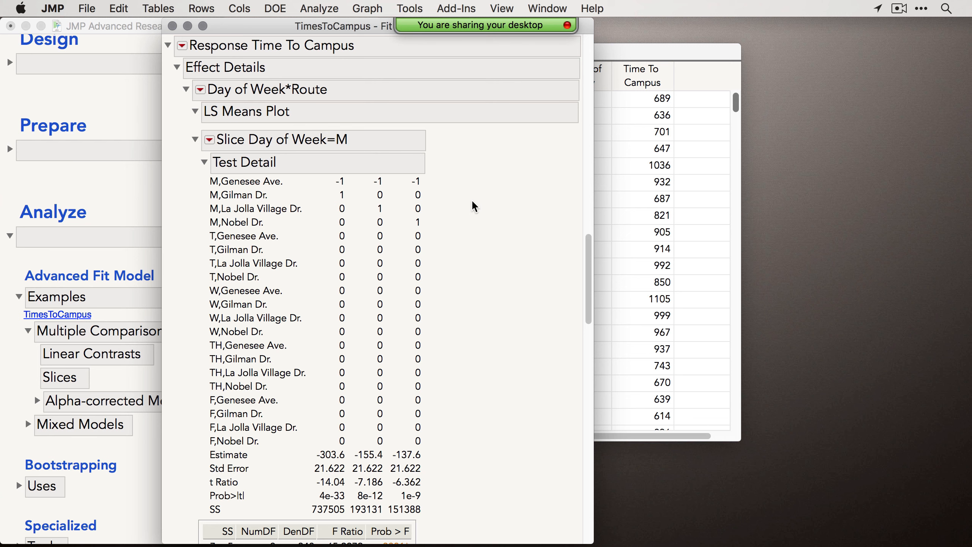
pyautogui.click(204, 163)
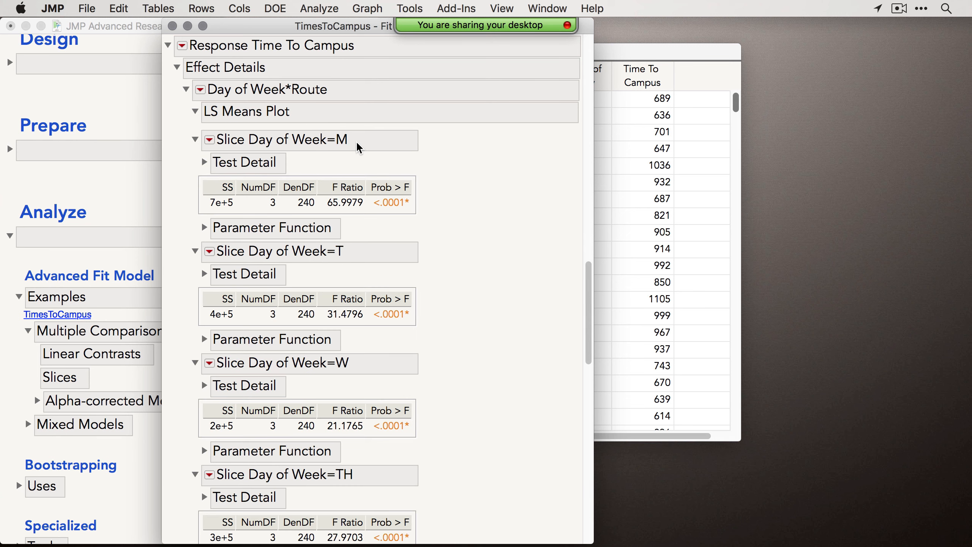
# Collapse Multiple Comparisons and Examples in the journal, and briefly expand Bootstrapping Uses to read its notes.
pyautogui.click(128, 308)
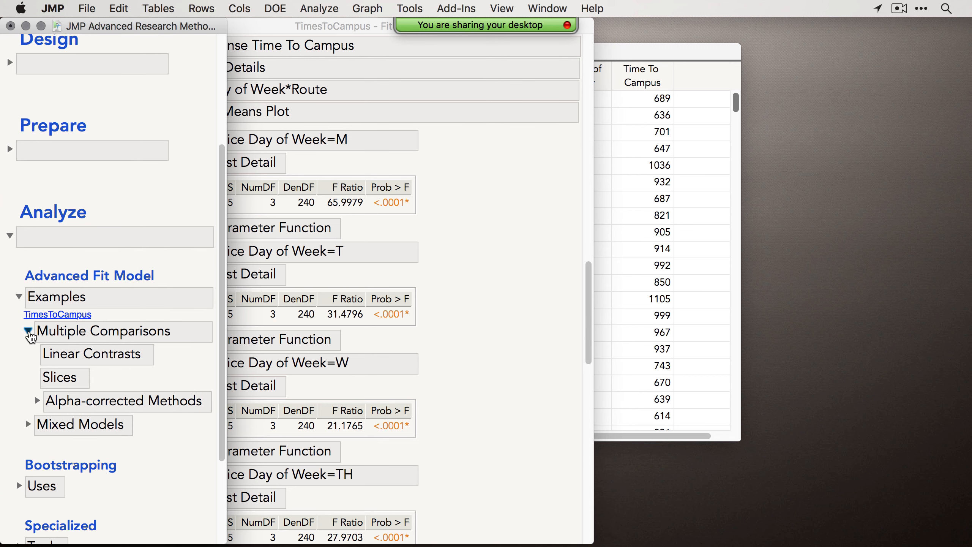
pyautogui.click(29, 332)
pyautogui.click(18, 296)
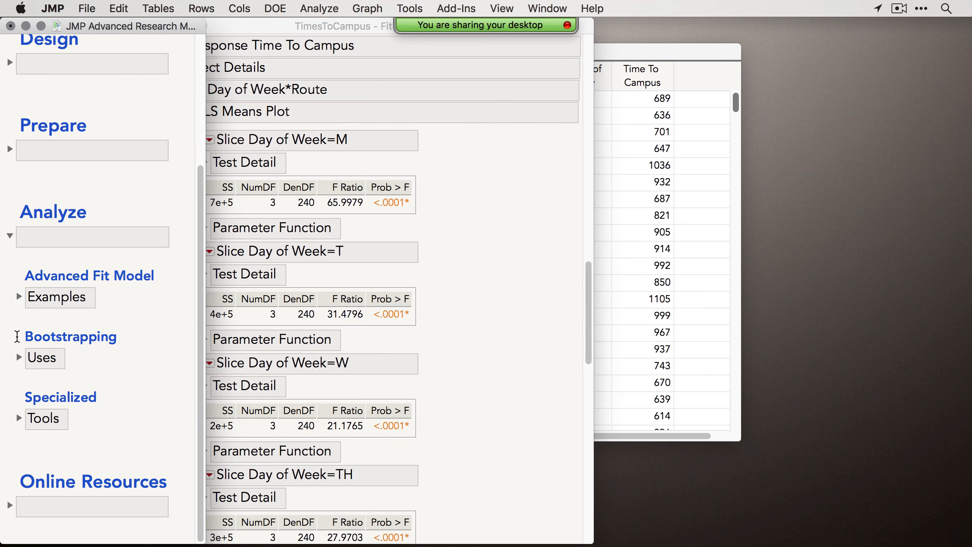
pyautogui.click(18, 359)
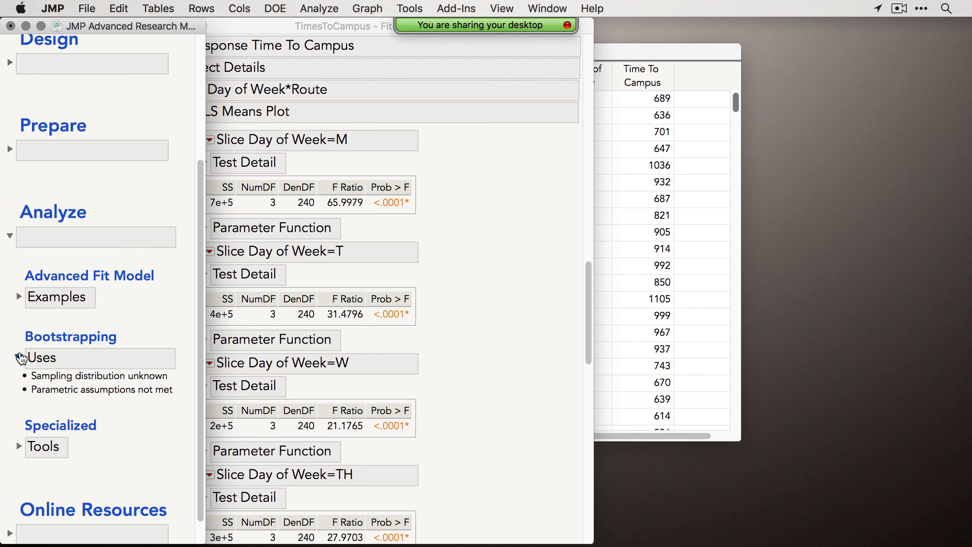
pyautogui.click(19, 358)
# Bring up the options of the Mean column in the Day of Week Least Squares Means Table to view Simulate and Bootstrap.
pyautogui.click(415, 255)
pyautogui.scroll(10, 452, 275)
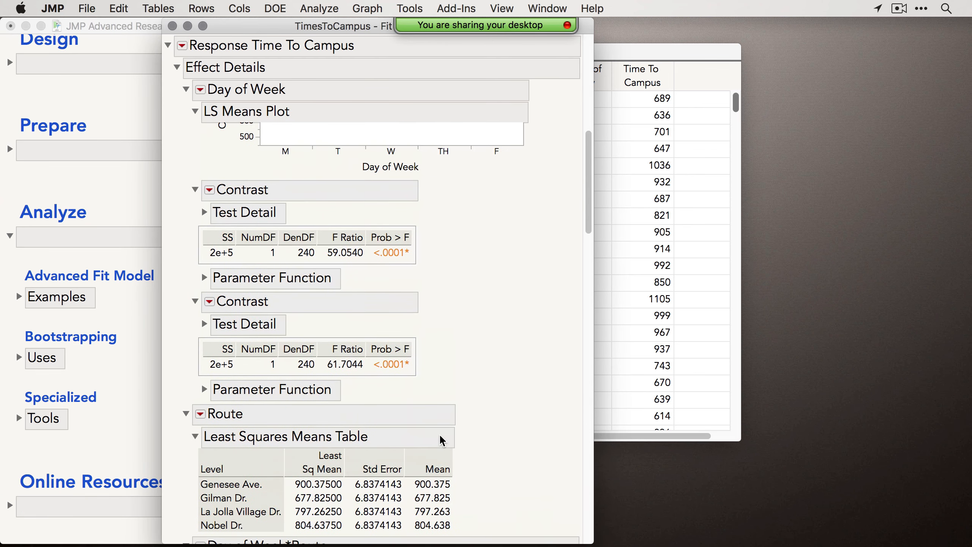
pyautogui.scroll(10, 442, 428)
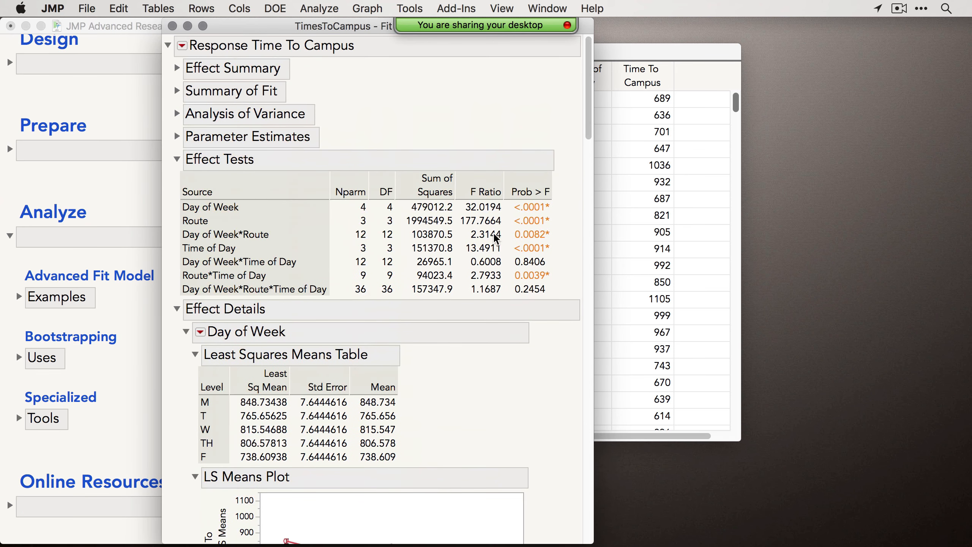
pyautogui.rightClick(379, 405)
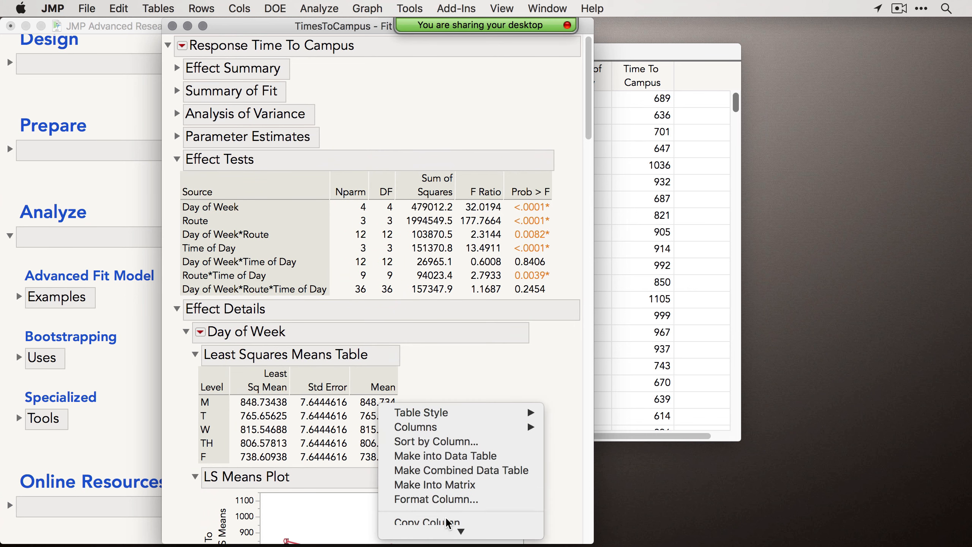
pyautogui.moveTo(444, 531)
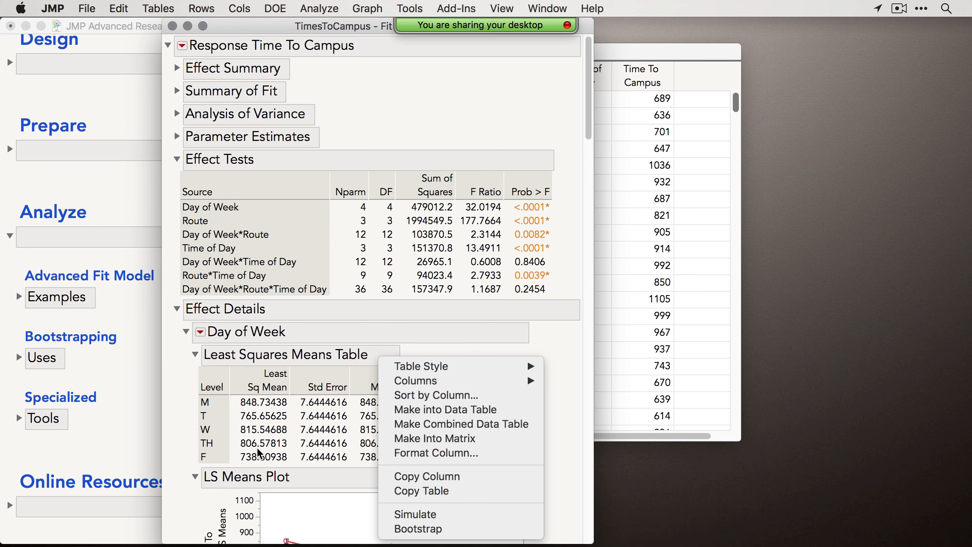
pyautogui.click(120, 402)
# Review the Specialized Tools topics in the journal, and collapse them along with the Analyze section.
pyautogui.click(126, 406)
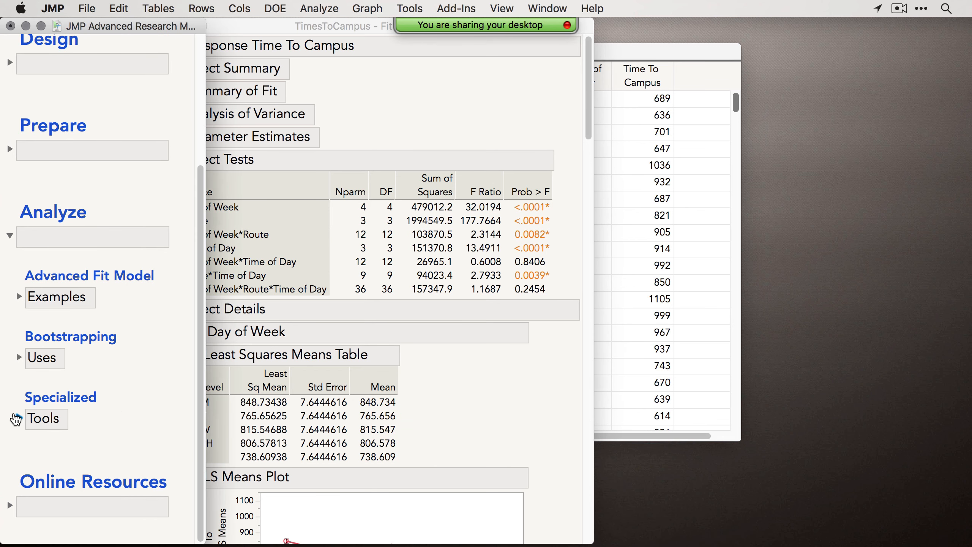
pyautogui.click(18, 417)
pyautogui.scroll(-8, 132, 415)
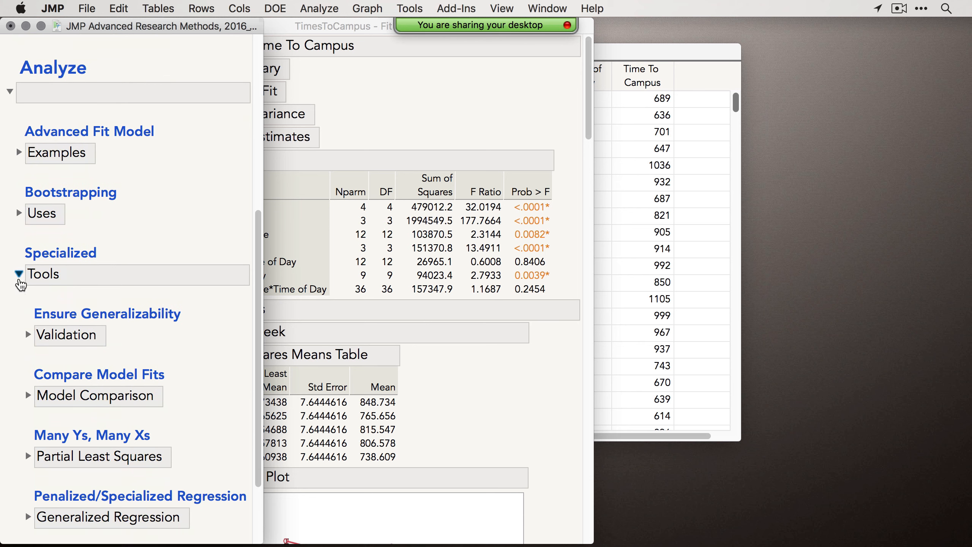
pyautogui.click(19, 279)
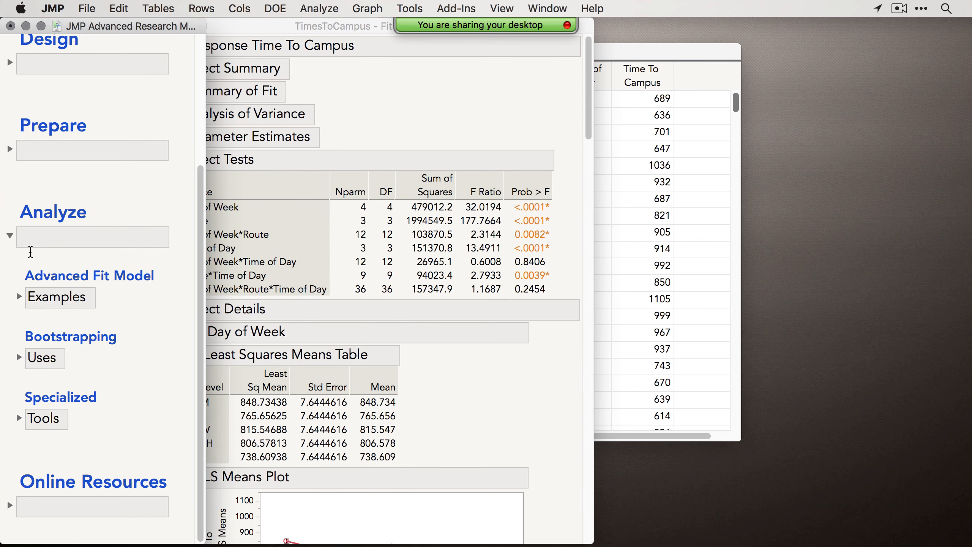
pyautogui.click(10, 236)
# Close the TimesToCampus Fit Least Squares report.
pyautogui.click(445, 123)
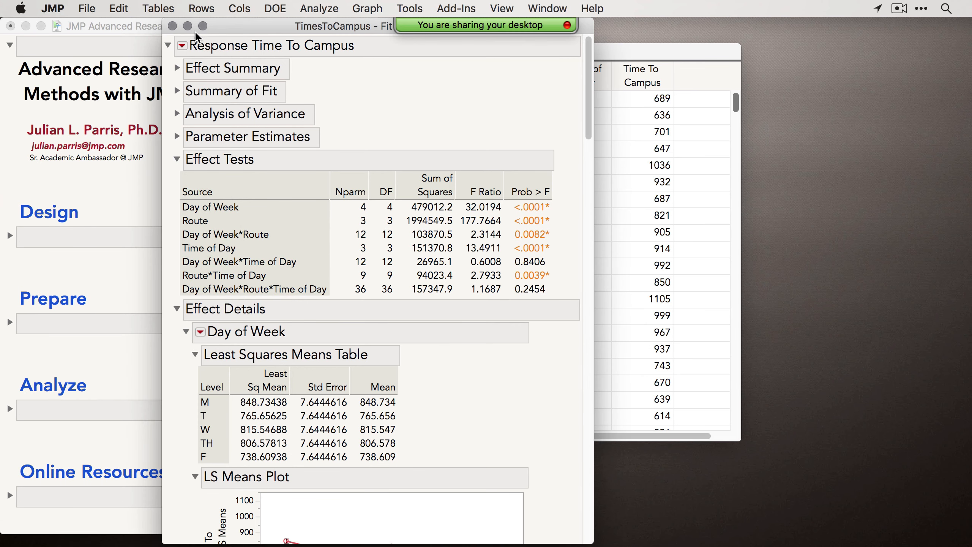
pyautogui.click(172, 26)
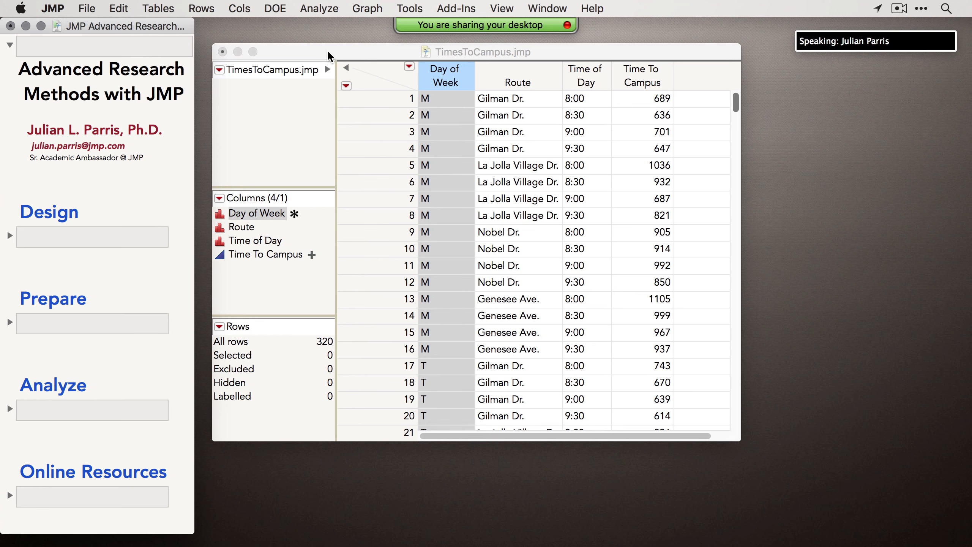
# Close the TimesToCampus table, reopen it from the Advanced Fit Model examples in the journal, and enlarge its window.
pyautogui.click(221, 51)
pyautogui.click(421, 135)
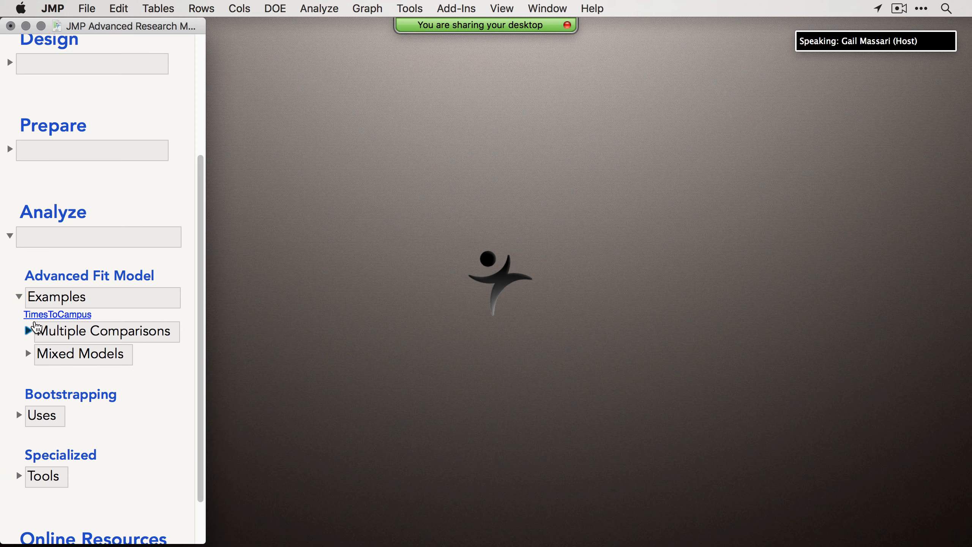
pyautogui.click(48, 315)
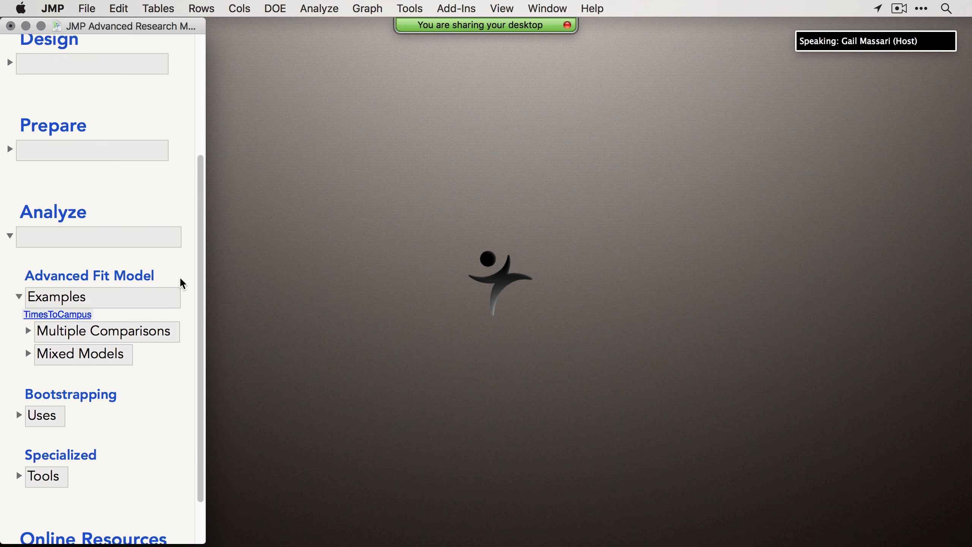
pyautogui.moveTo(396, 54); pyautogui.dragTo(362, 42)
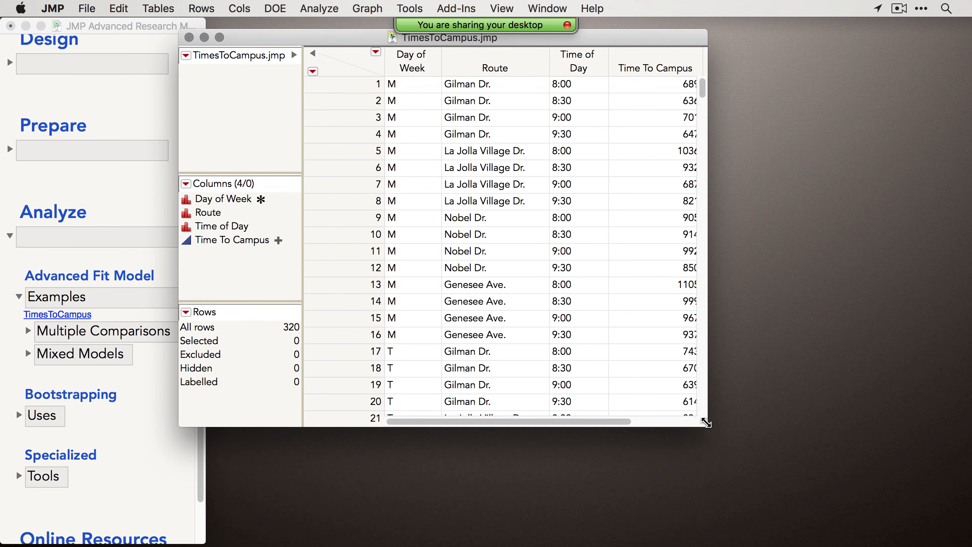
pyautogui.moveTo(707, 426); pyautogui.dragTo(774, 460)
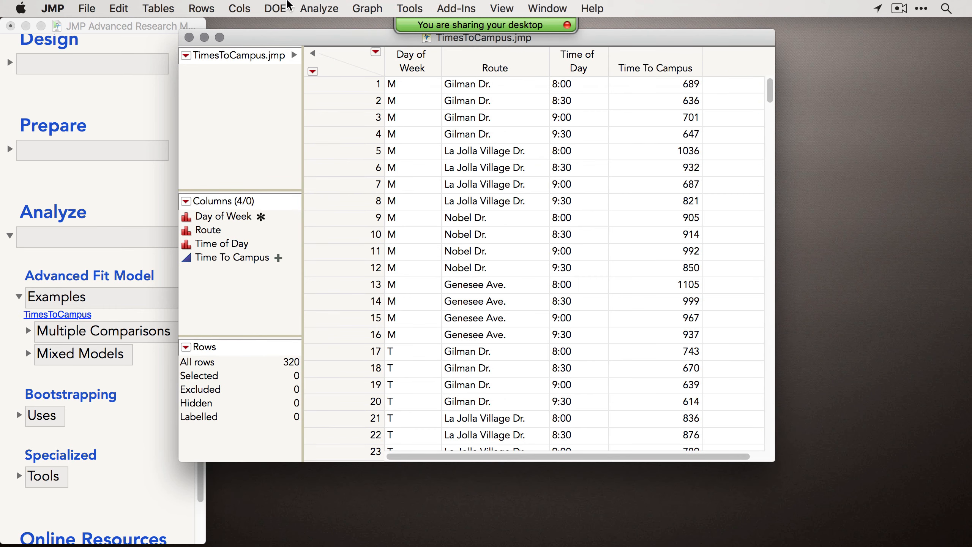
# Expand Multiple Comparisons and Alpha-corrected Methods in the journal, and run Fit Model on TimesToCampus with the recalled specification.
pyautogui.click(322, 8)
pyautogui.click(346, 102)
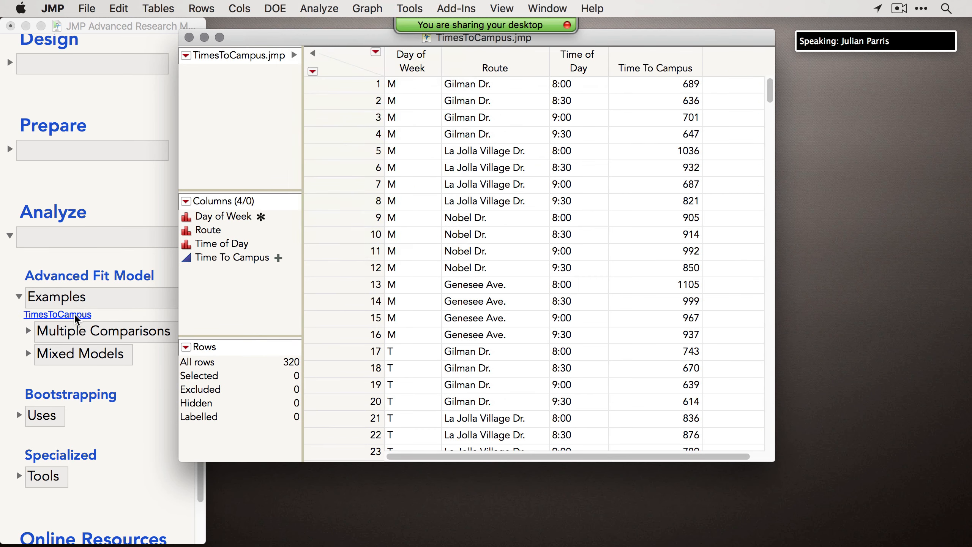
pyautogui.click(29, 331)
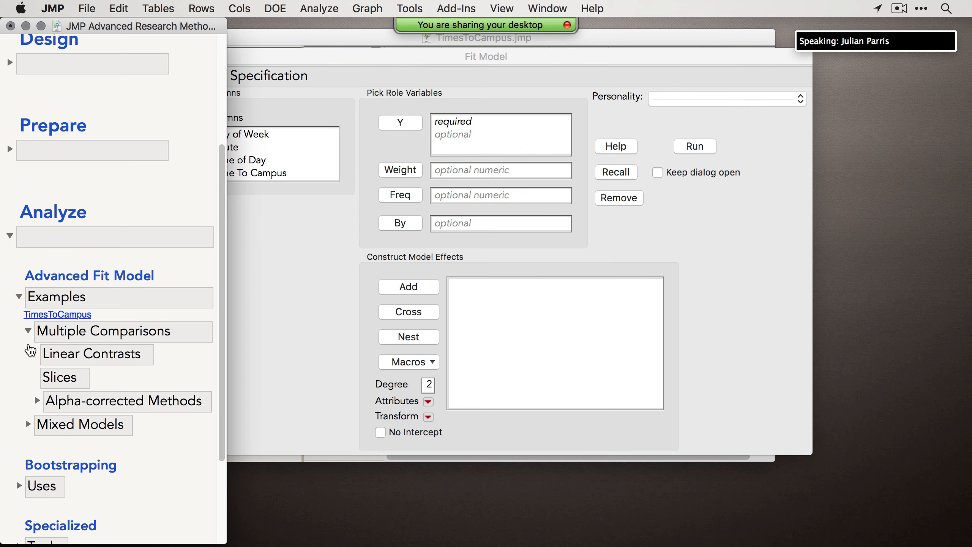
pyautogui.click(37, 400)
pyautogui.click(436, 257)
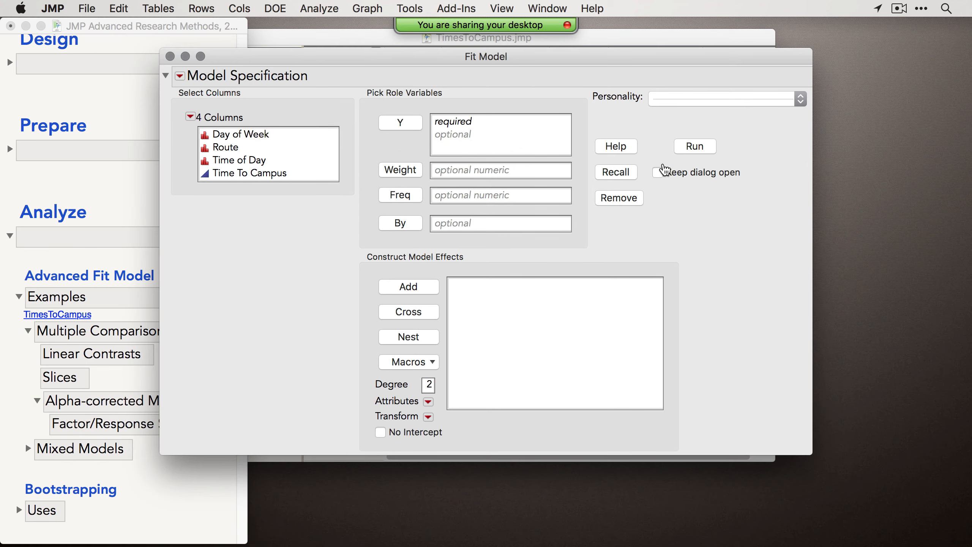
pyautogui.click(612, 171)
pyautogui.click(715, 169)
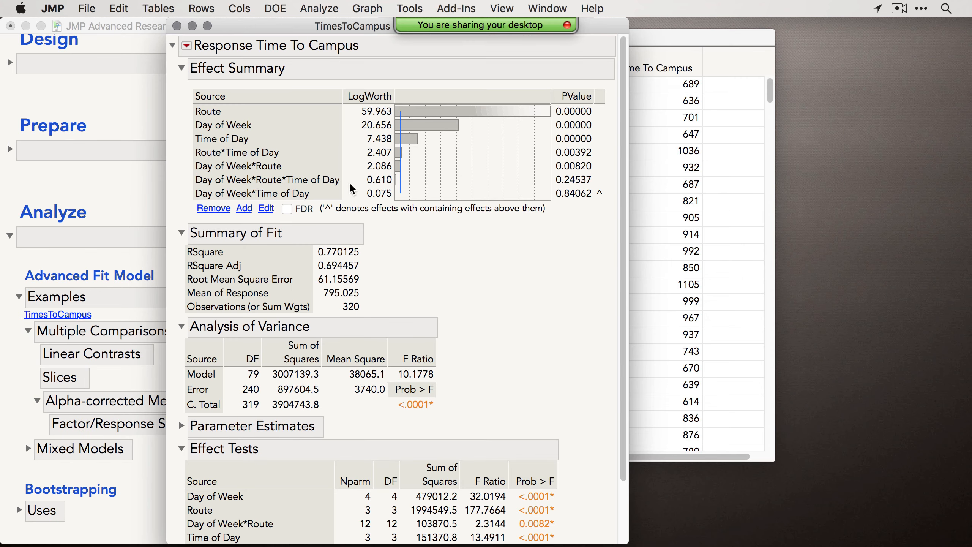
# Collapse Effect Summary, Summary of Fit and Analysis of Variance in the report, and expand Effect Details.
pyautogui.click(182, 69)
pyautogui.click(182, 91)
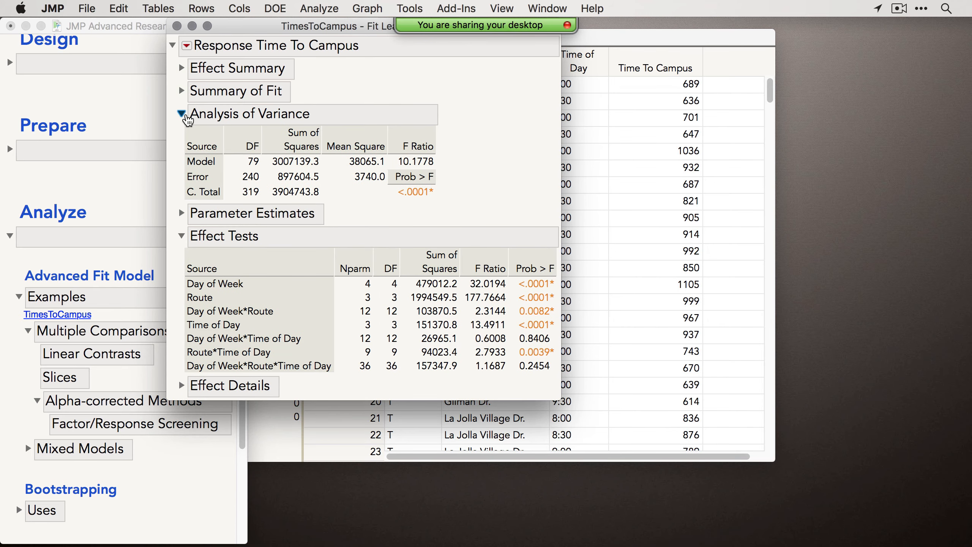
pyautogui.click(181, 114)
pyautogui.click(179, 310)
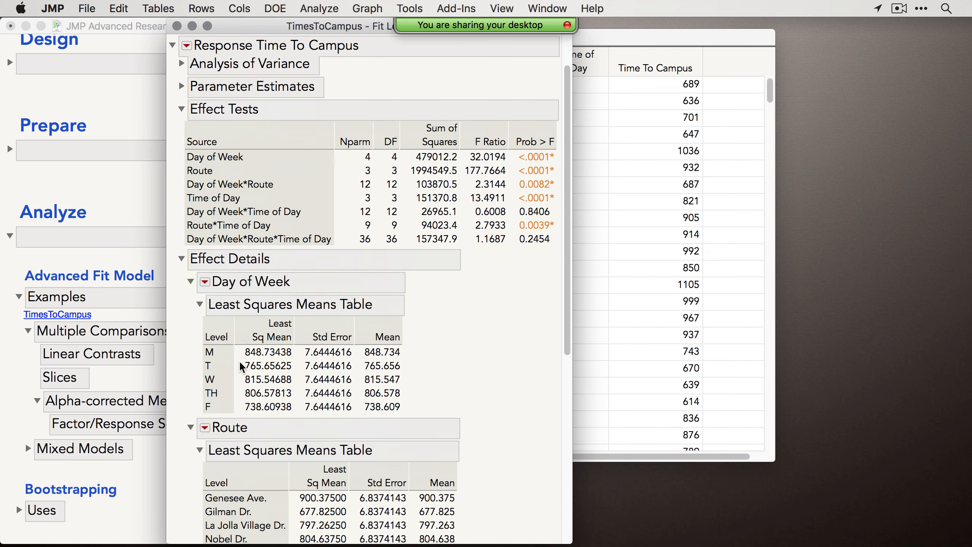
# Run Test Slices for the Day of Week*Route effect in the Effect Details.
pyautogui.scroll(-10, 240, 360)
pyautogui.scroll(-3, 240, 368)
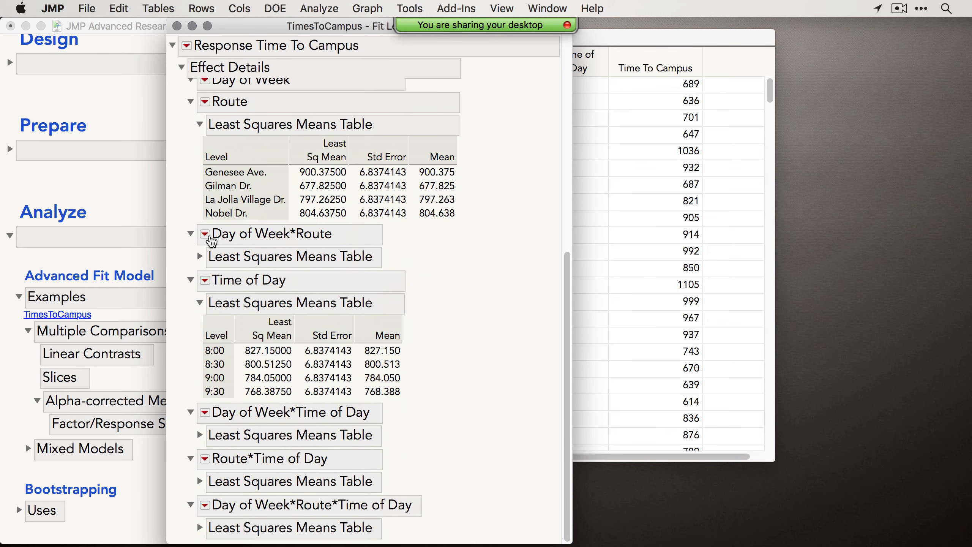
pyautogui.click(205, 233)
pyautogui.click(250, 330)
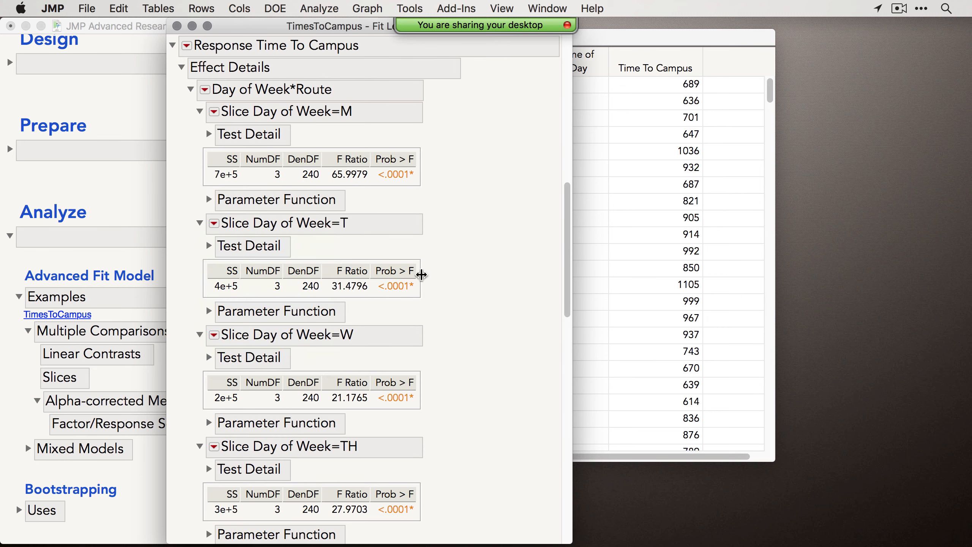
# Make a combined data table from the slice test results, widen it to show all columns, and select the Prob > F column.
pyautogui.rightClick(391, 180)
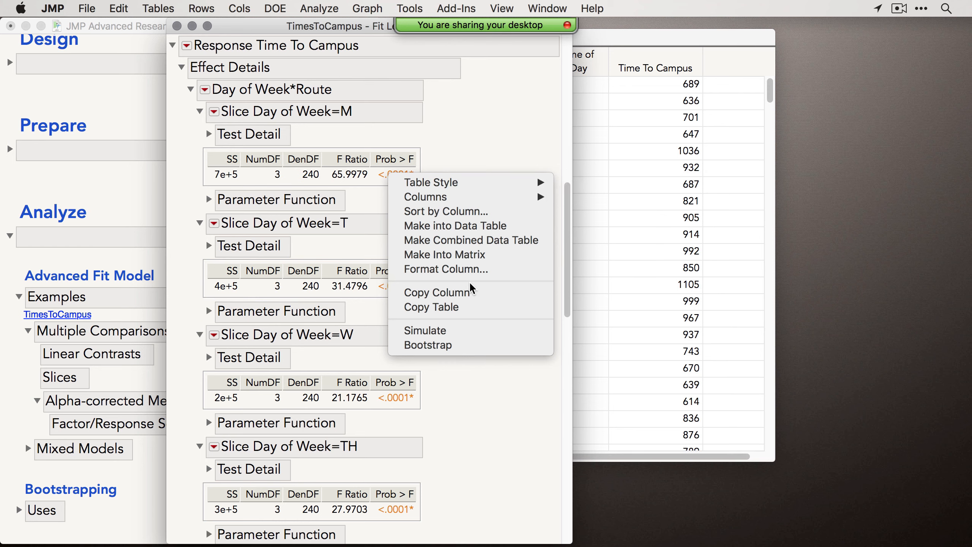
pyautogui.click(484, 241)
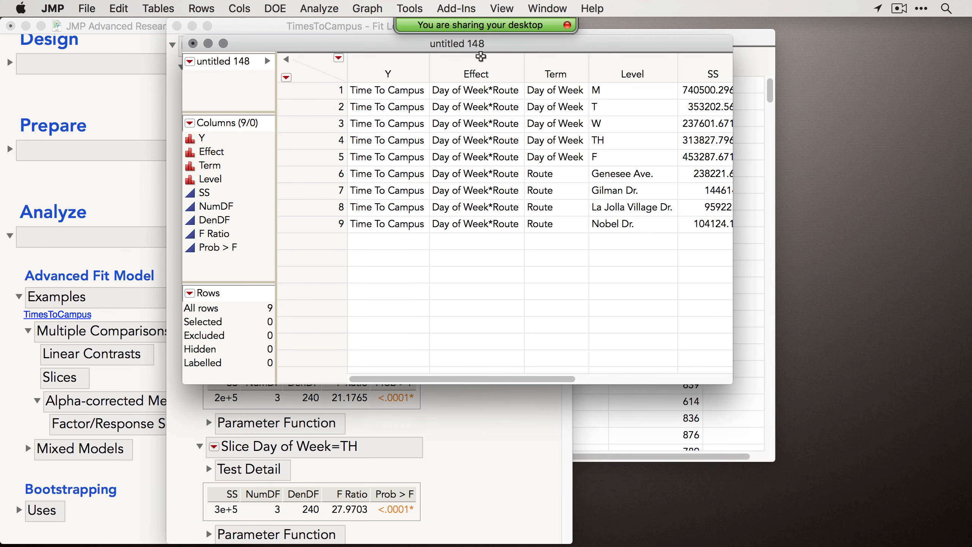
pyautogui.moveTo(497, 44); pyautogui.dragTo(411, 108)
pyautogui.moveTo(680, 443); pyautogui.dragTo(932, 327)
pyautogui.click(848, 135)
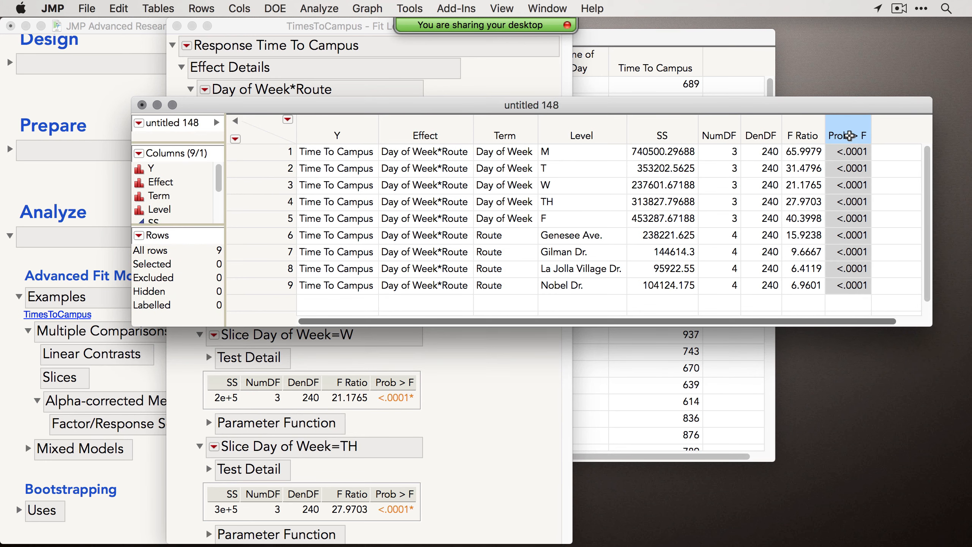
pyautogui.moveTo(556, 103); pyautogui.dragTo(562, 112)
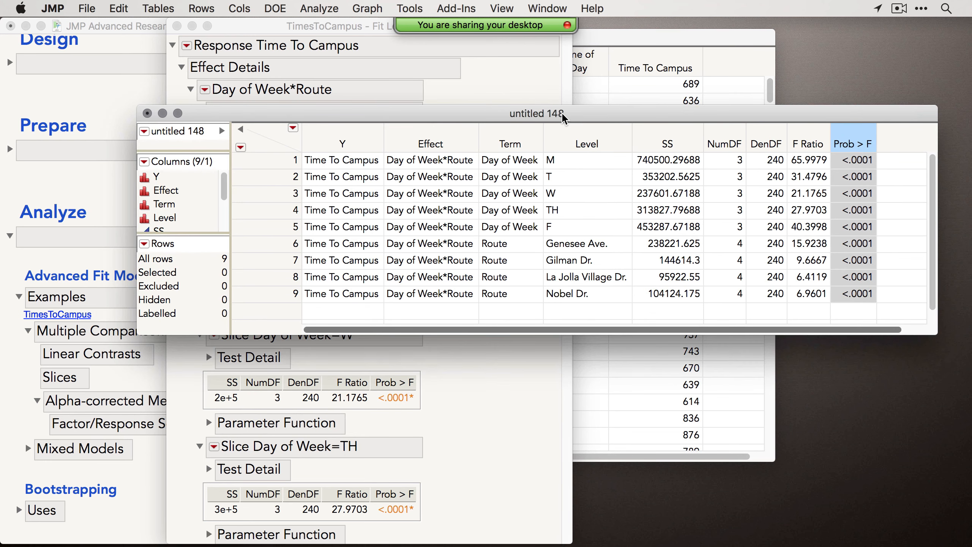
# Return to the report and view the multiple comparison options of the Day of Week*Route effect, such as LSMeans Tukey HSD.
pyautogui.click(474, 401)
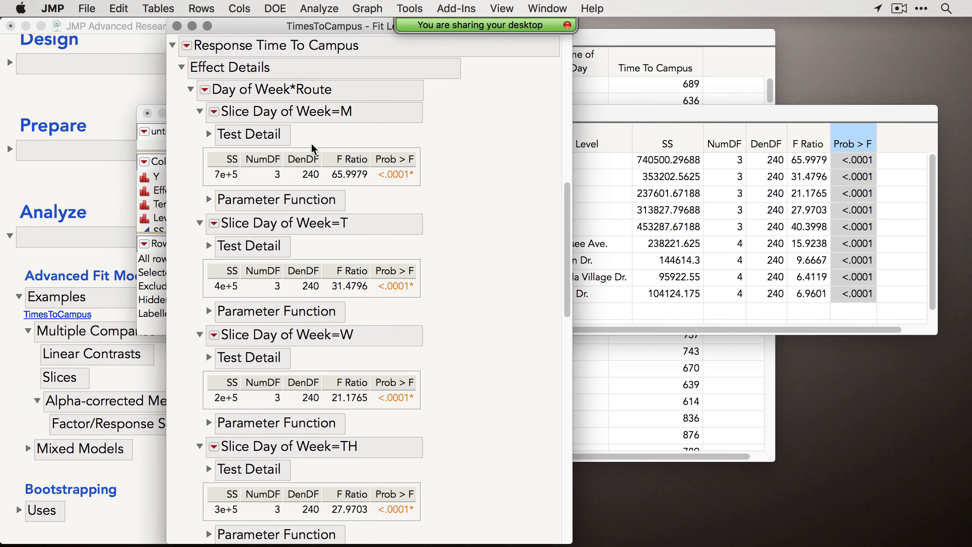
pyautogui.scroll(5, 215, 85)
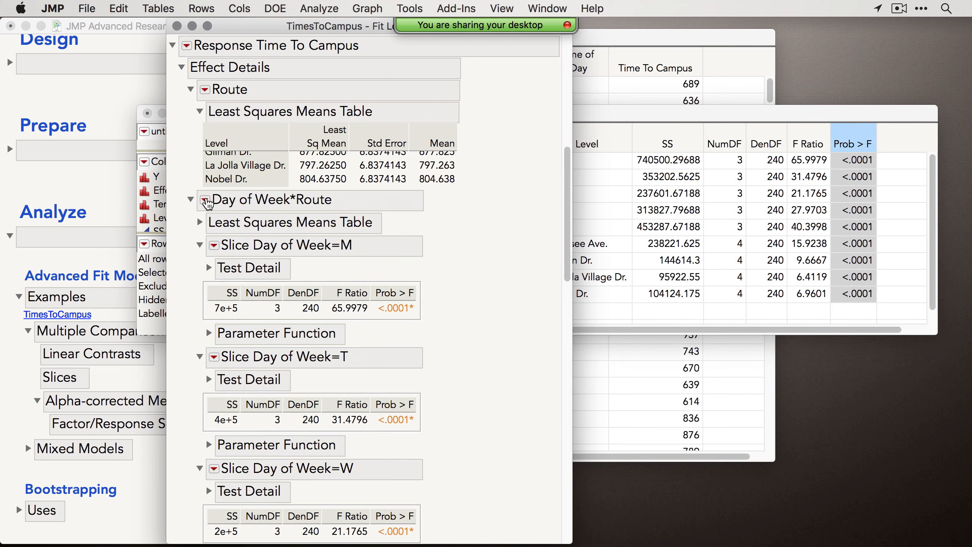
pyautogui.click(206, 199)
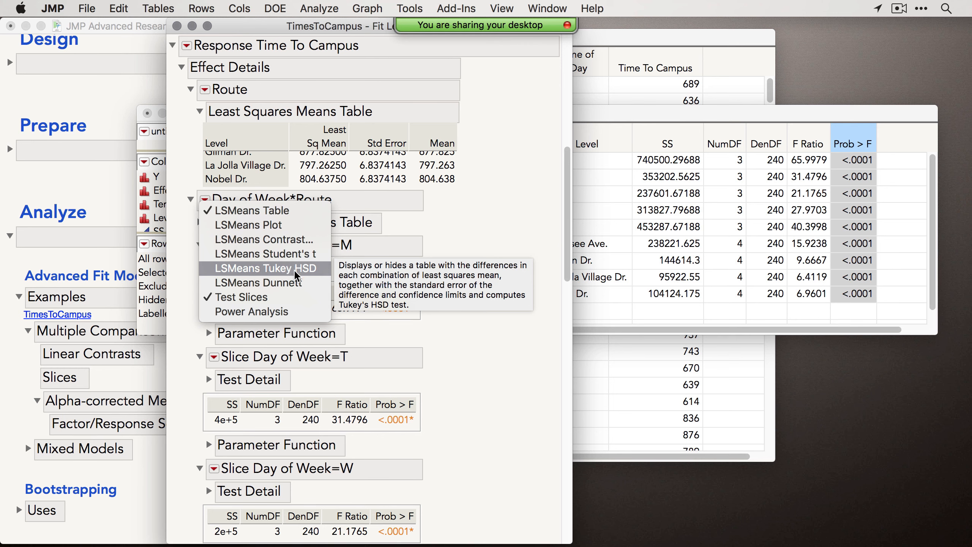
pyautogui.click(633, 117)
# Launch the False Discovery Rate PValue add-in on the combined slice results table.
pyautogui.moveTo(634, 117); pyautogui.dragTo(589, 116)
pyautogui.click(422, 8)
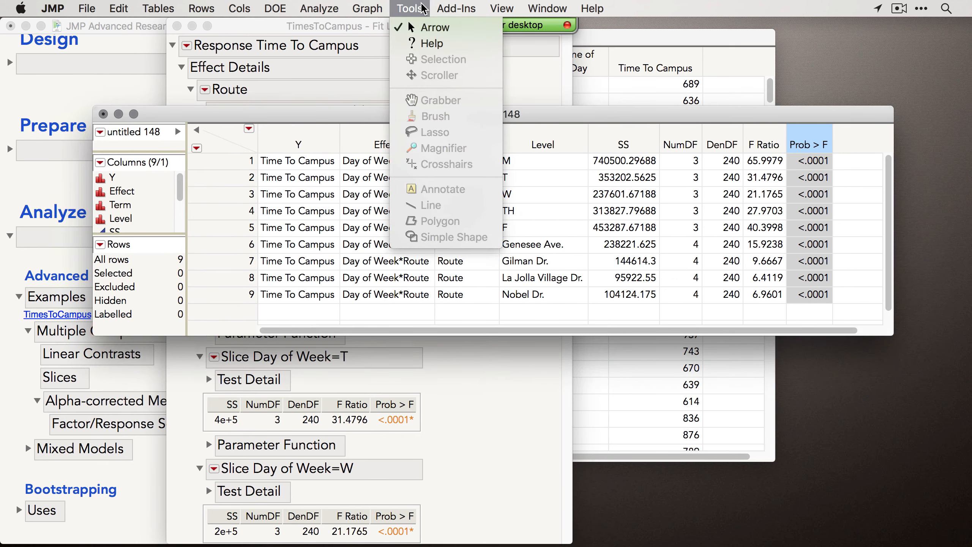
pyautogui.moveTo(438, 9)
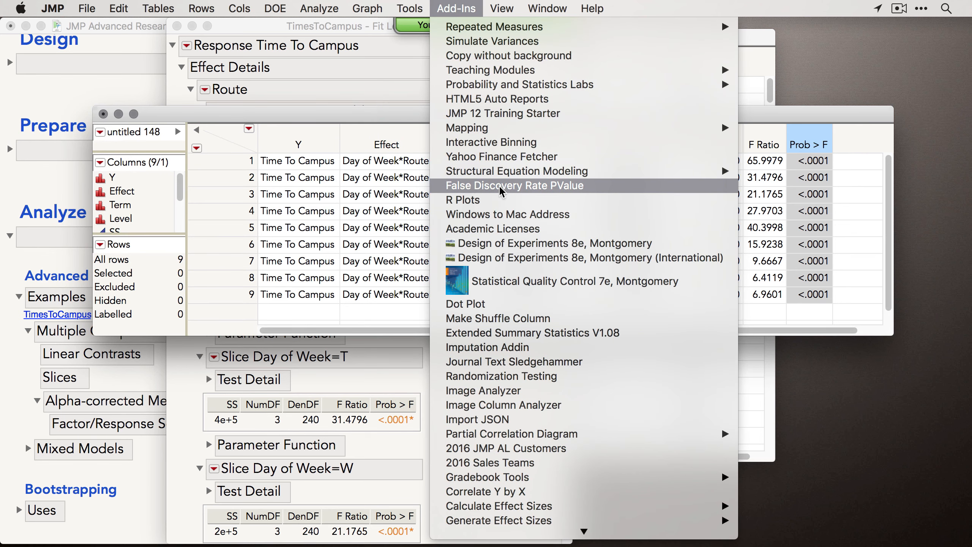
pyautogui.click(477, 188)
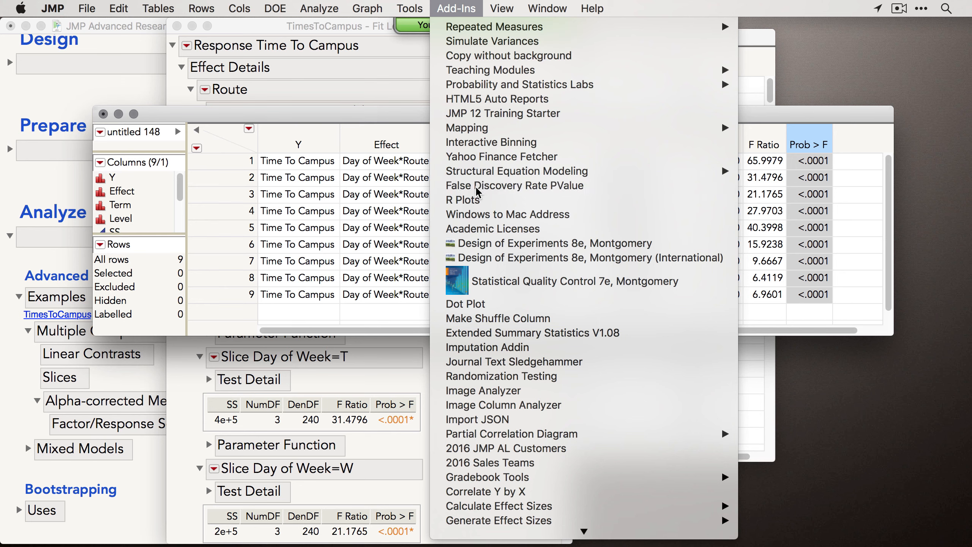
pyautogui.moveTo(457, 66); pyautogui.dragTo(445, 205)
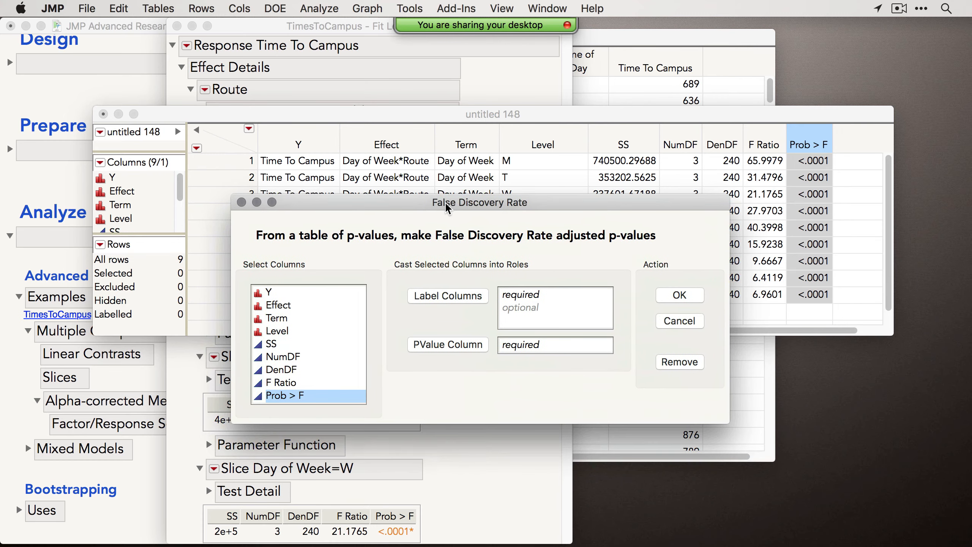
# Compute FDR-adjusted p-values with Term and Level as label columns and Prob > F as the p-value column, and move the results window aside.
pyautogui.click(300, 308)
pyautogui.moveTo(452, 204); pyautogui.dragTo(482, 224)
pyautogui.click(306, 372)
pyautogui.keyDown('shift'); pyautogui.click(308, 361); pyautogui.keyUp('shift')
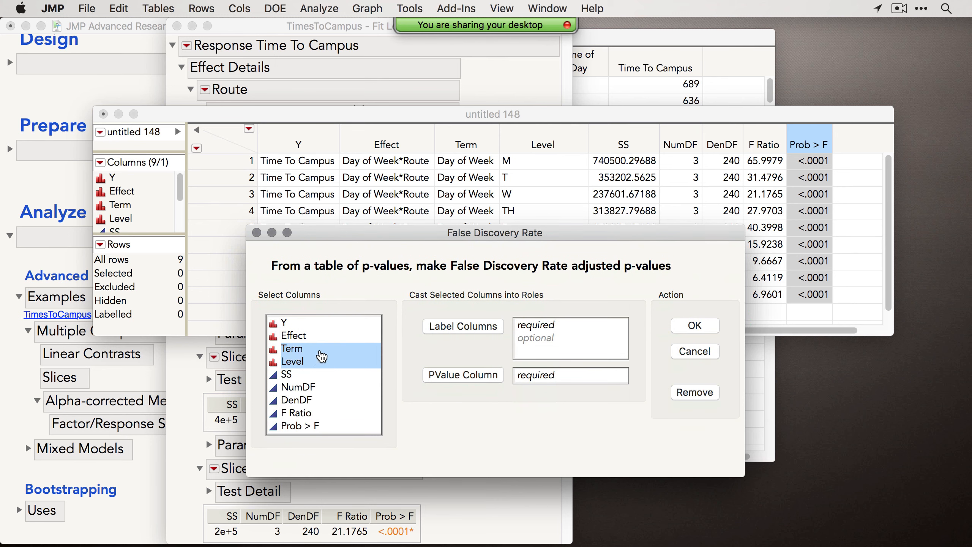
pyautogui.click(473, 323)
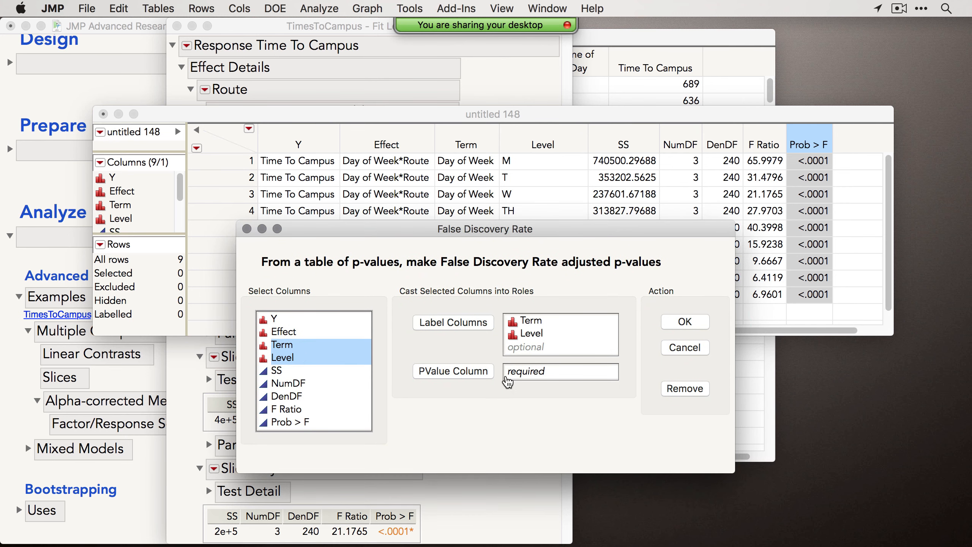
pyautogui.click(304, 423)
pyautogui.click(453, 372)
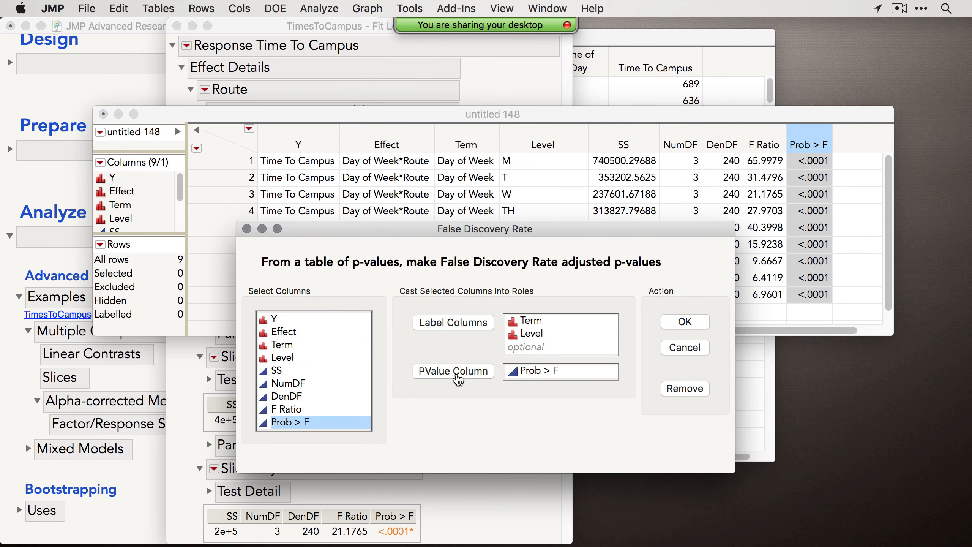
pyautogui.click(686, 322)
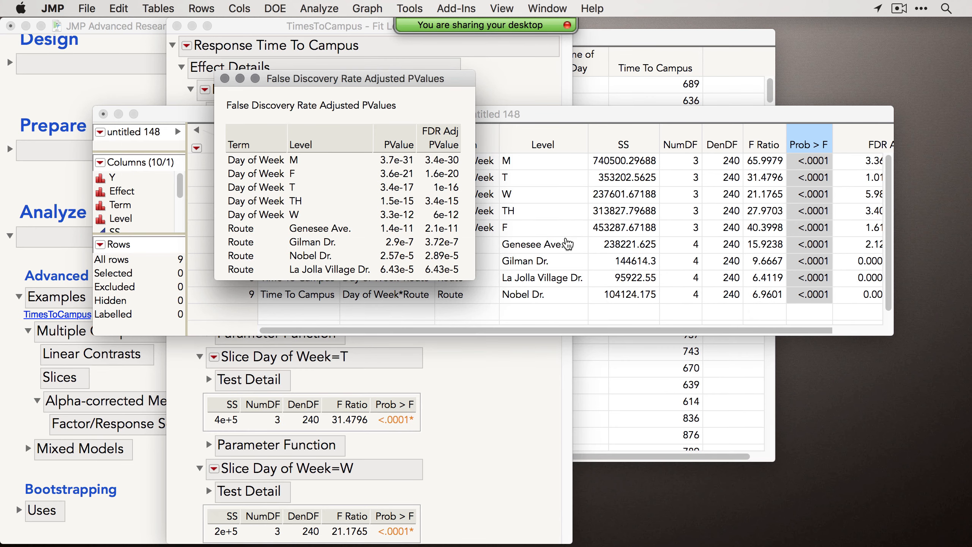
pyautogui.moveTo(390, 67); pyautogui.dragTo(390, 44)
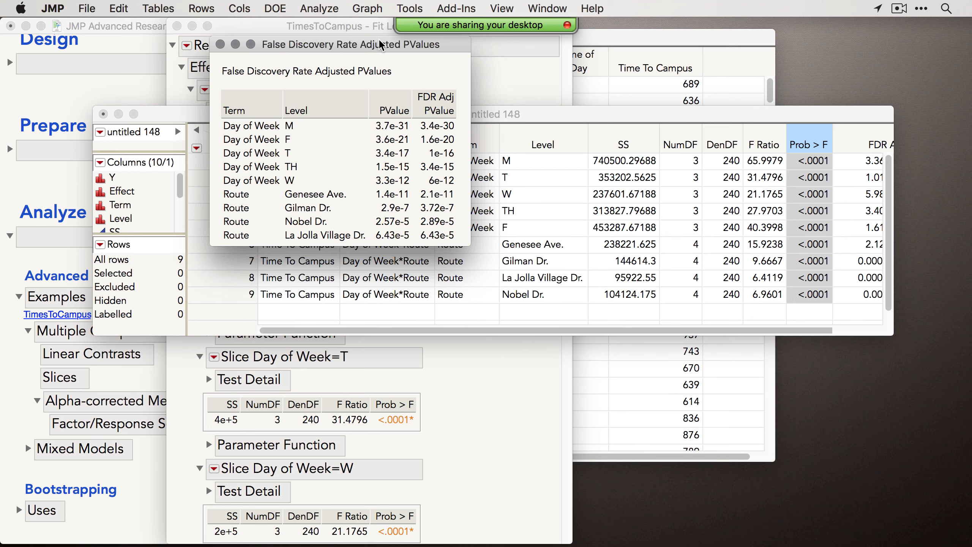
pyautogui.moveTo(380, 45); pyautogui.dragTo(597, 27)
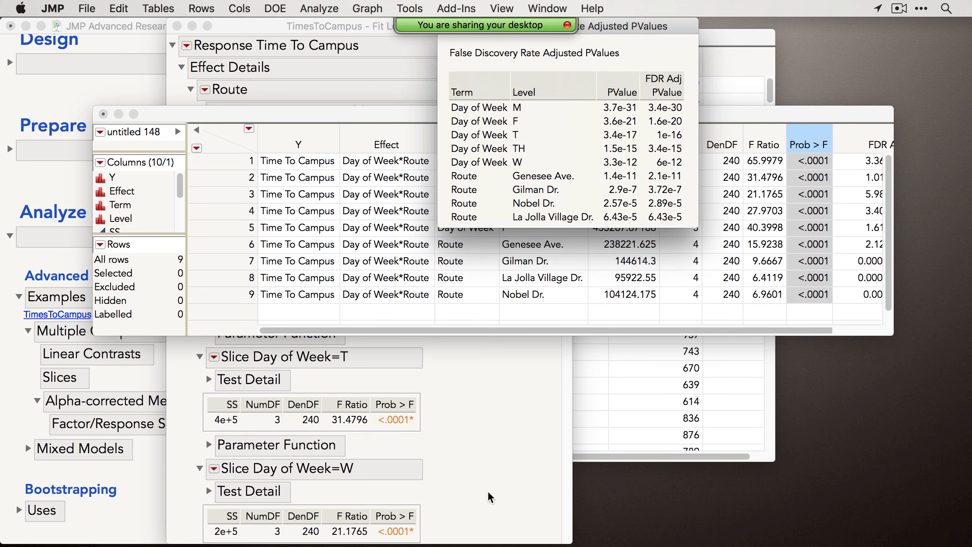
# Switch to Chrome and open the JMP User Community site at community.jmp.com.
pyautogui.moveTo(420, 545)
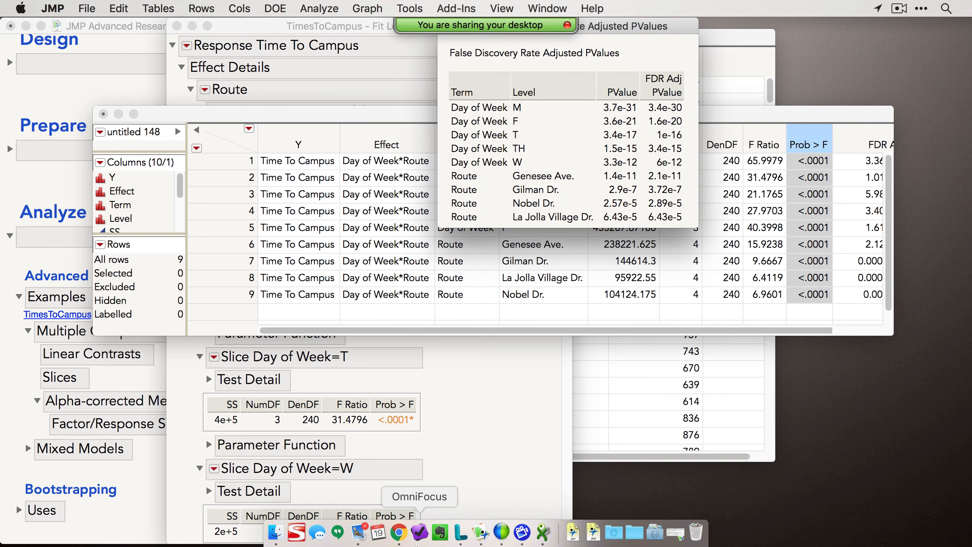
pyautogui.click(398, 532)
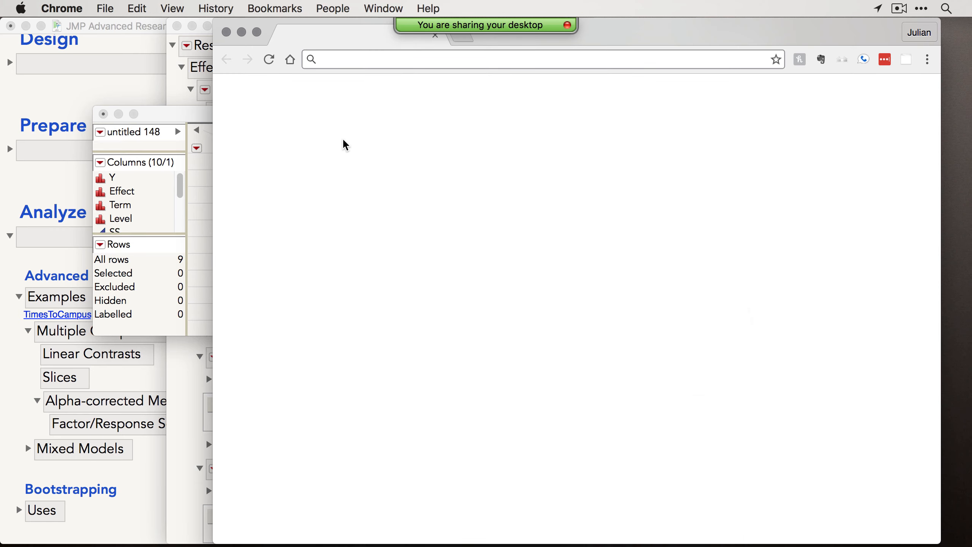
pyautogui.write('comm')
pyautogui.press('Return')
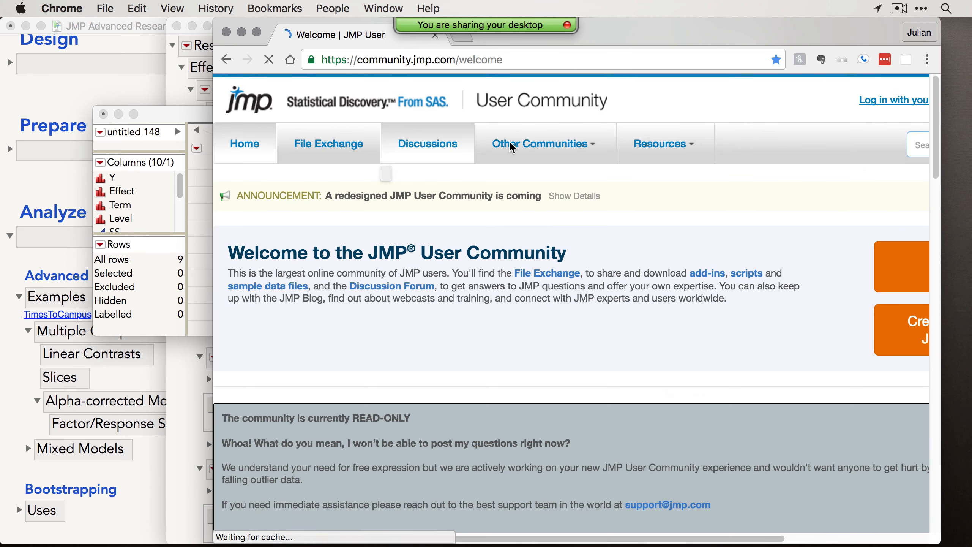
# Search the JMP User Community for "false discovery rate".
pyautogui.write('fal')
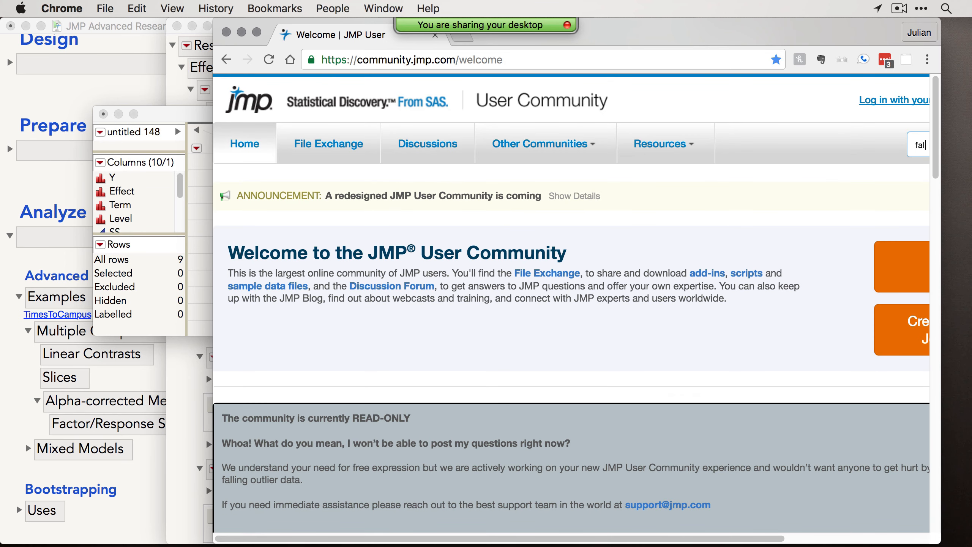
pyautogui.write('se ')
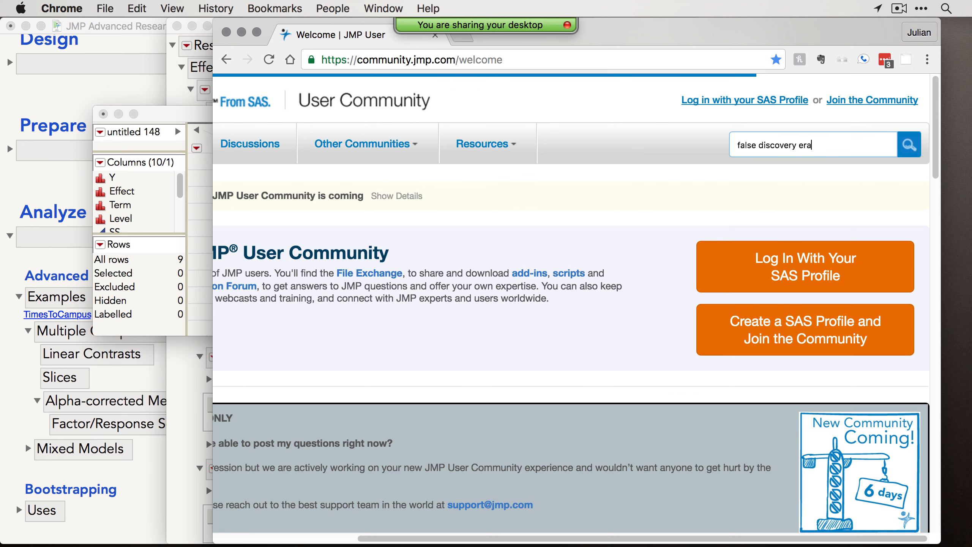
pyautogui.write('discovery rate')
pyautogui.press('Return')
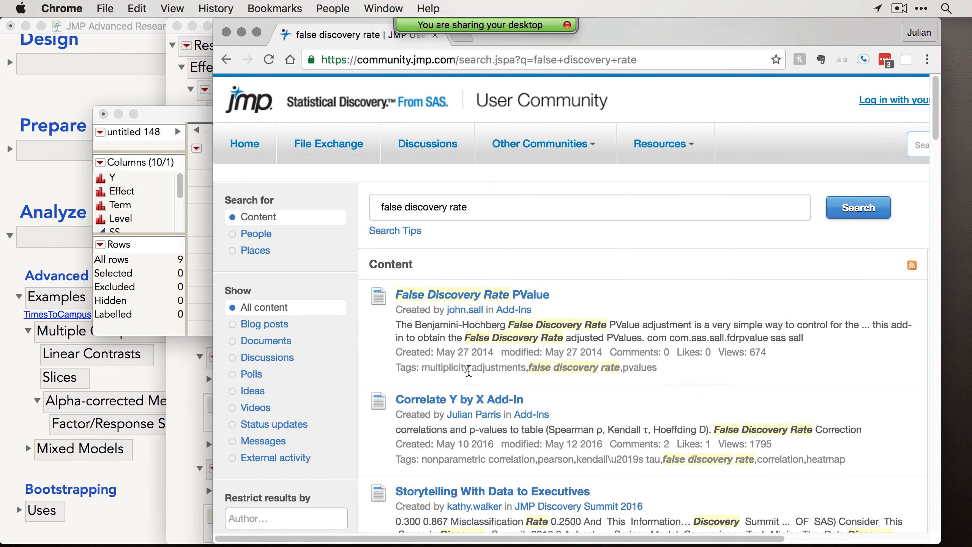
# Open the False Discovery Rate PValue add-in page from the search results and move the browser window clear of the JMP windows.
pyautogui.click(452, 302)
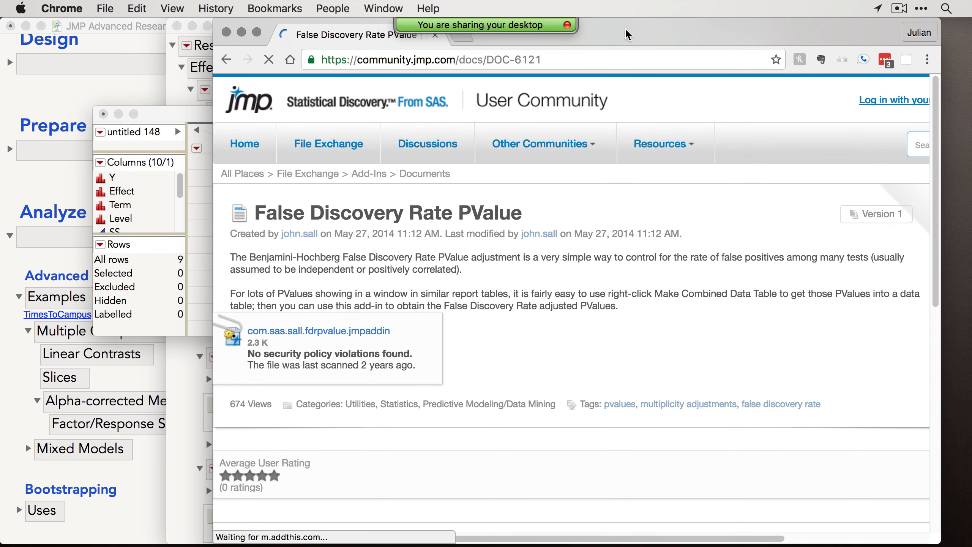
pyautogui.moveTo(619, 25); pyautogui.dragTo(604, 395)
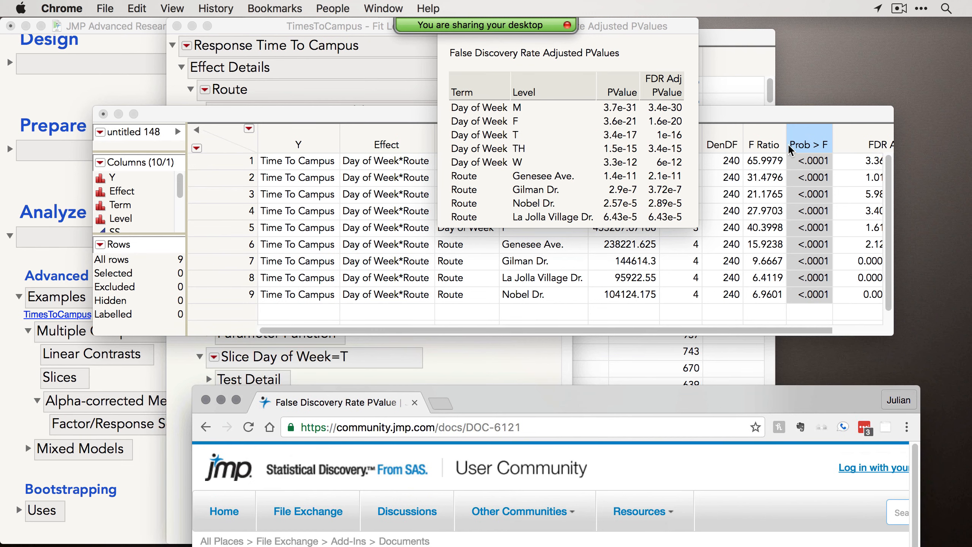
# Switch to JMP and arrange the False Discovery Rate Adjusted PValues report and the combined slice table so they do not overlap.
pyautogui.moveTo(626, 25); pyautogui.dragTo(795, 27)
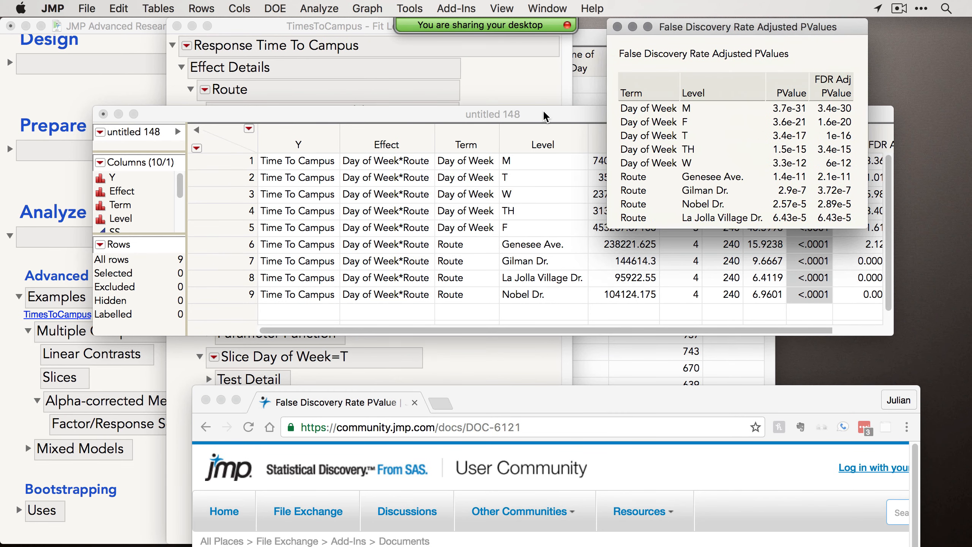
pyautogui.moveTo(544, 114); pyautogui.dragTo(526, 235)
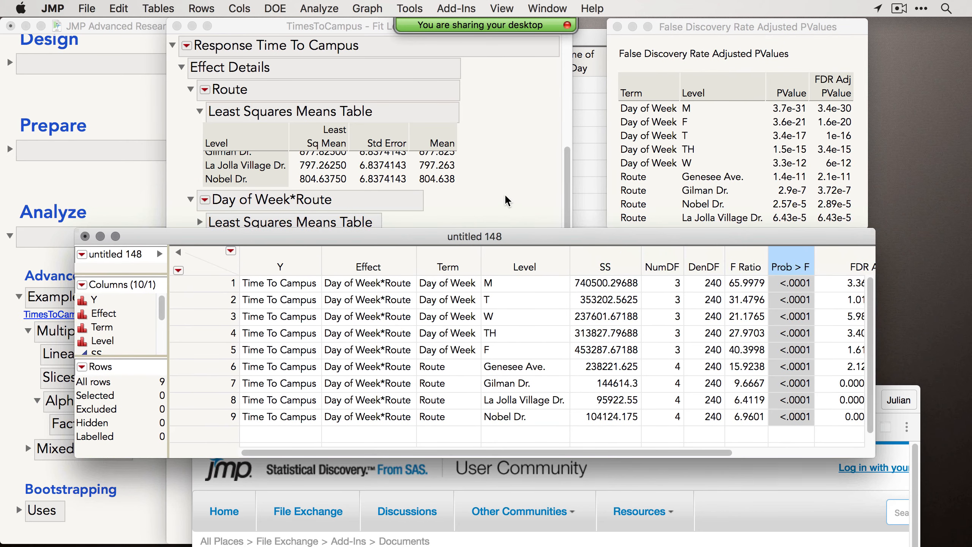
pyautogui.click(765, 27)
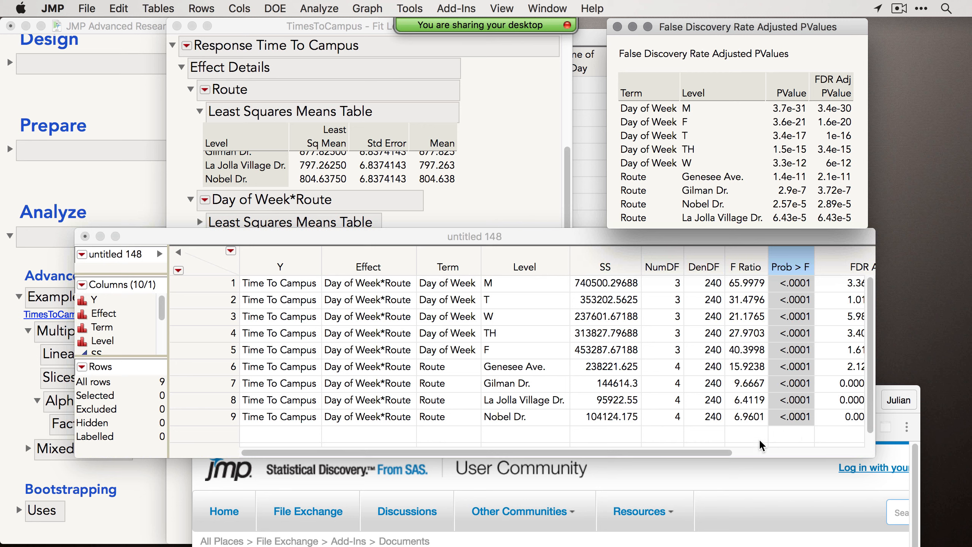
pyautogui.moveTo(729, 31); pyautogui.dragTo(741, 30)
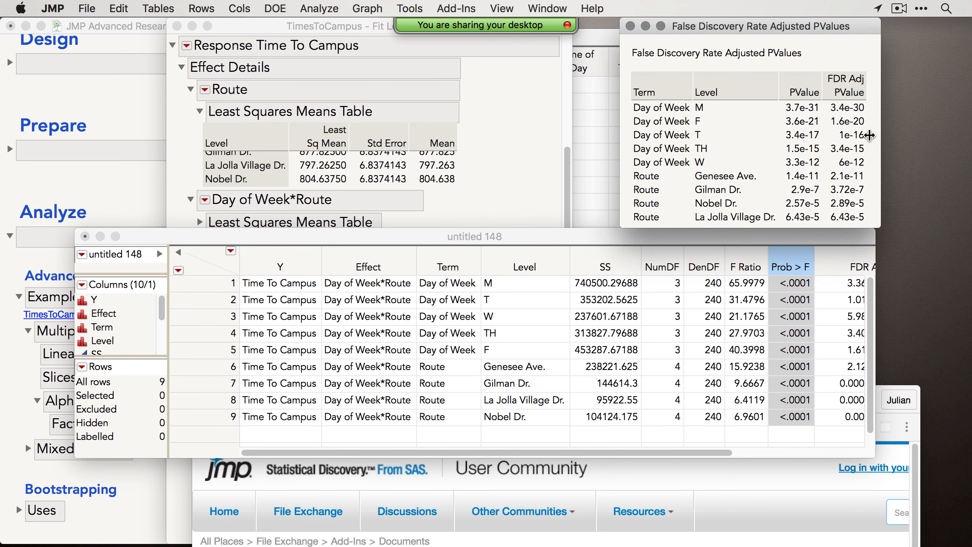